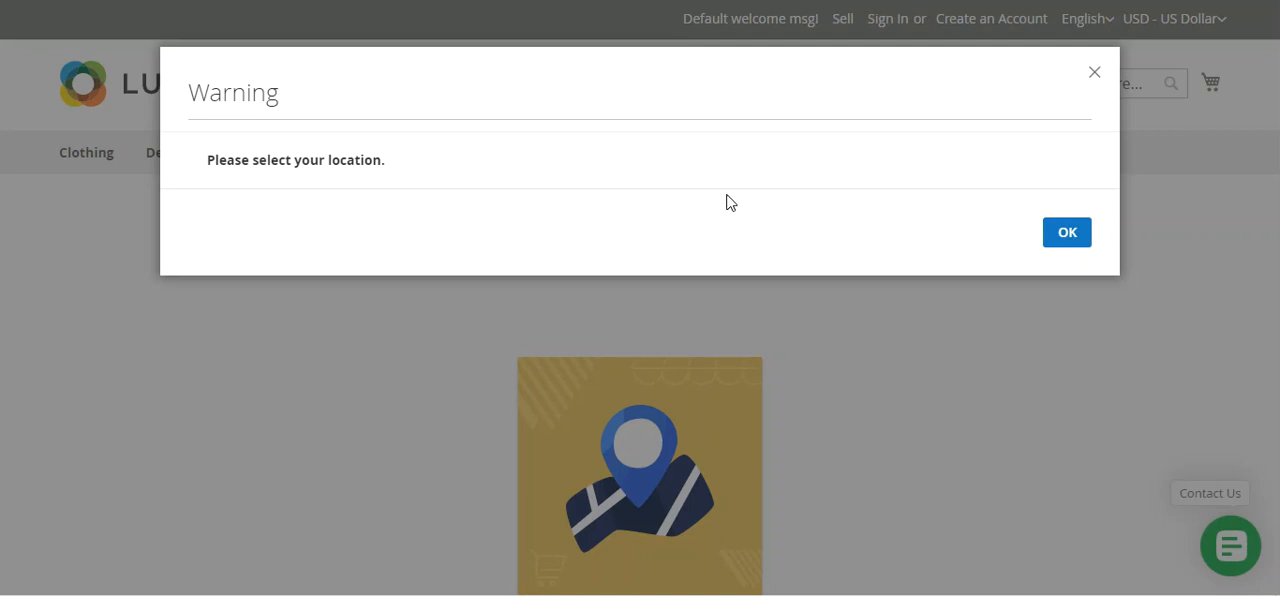
Dismiss the location warning, set the store location to California, USA, and accept the cart-emptying confirmation
{"action": "left_click", "coordinate": [1067, 236]}
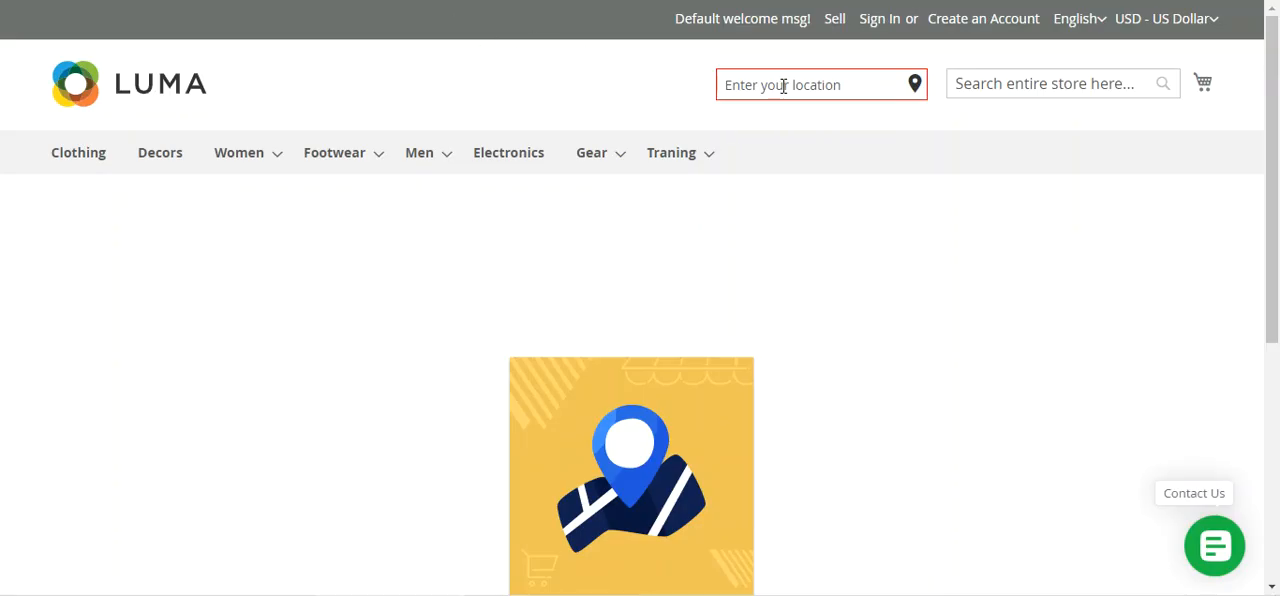
{"action": "type", "text": "c"}
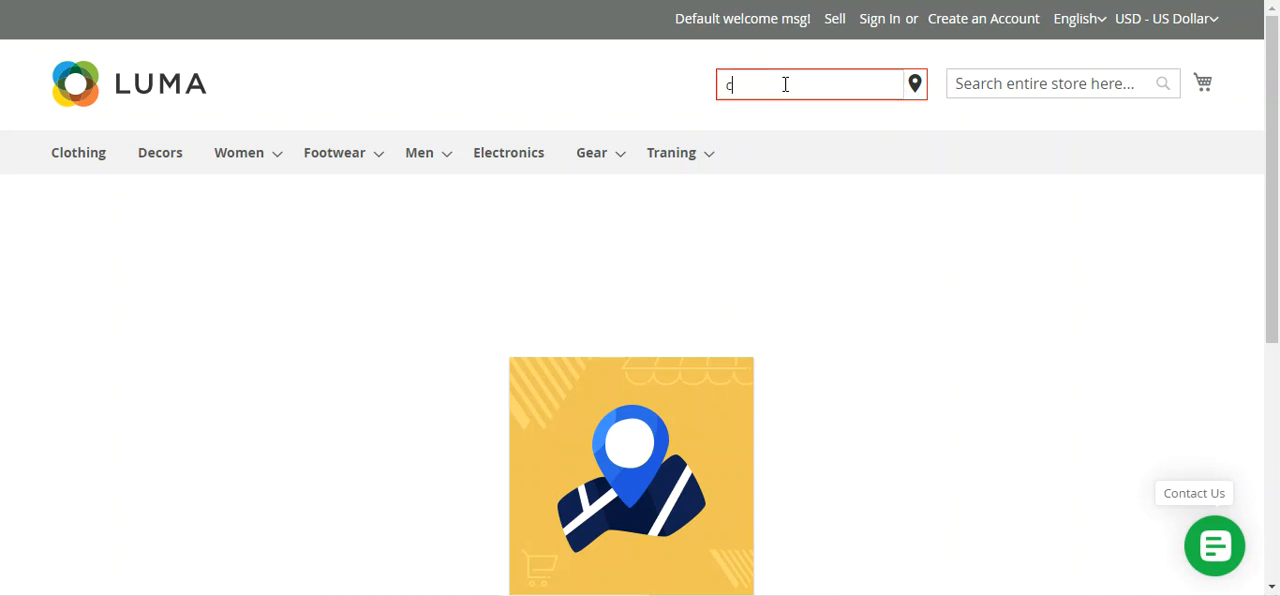
{"action": "type", "text": "alifornia"}
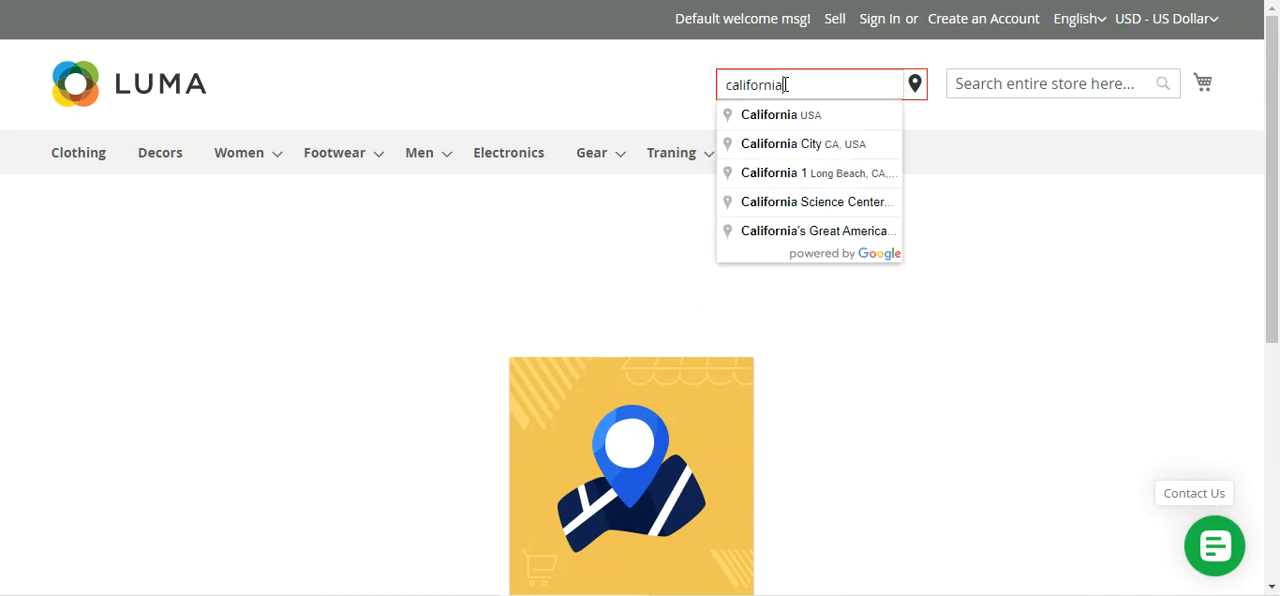
{"action": "left_click", "coordinate": [794, 117]}
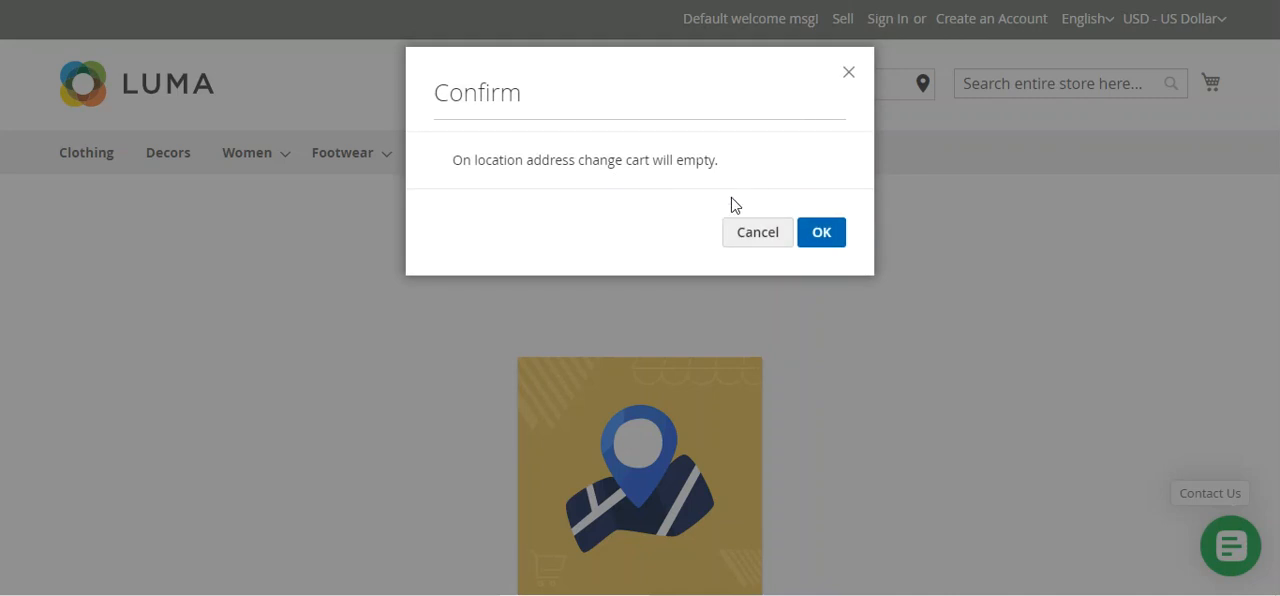
{"action": "left_click", "coordinate": [822, 236]}
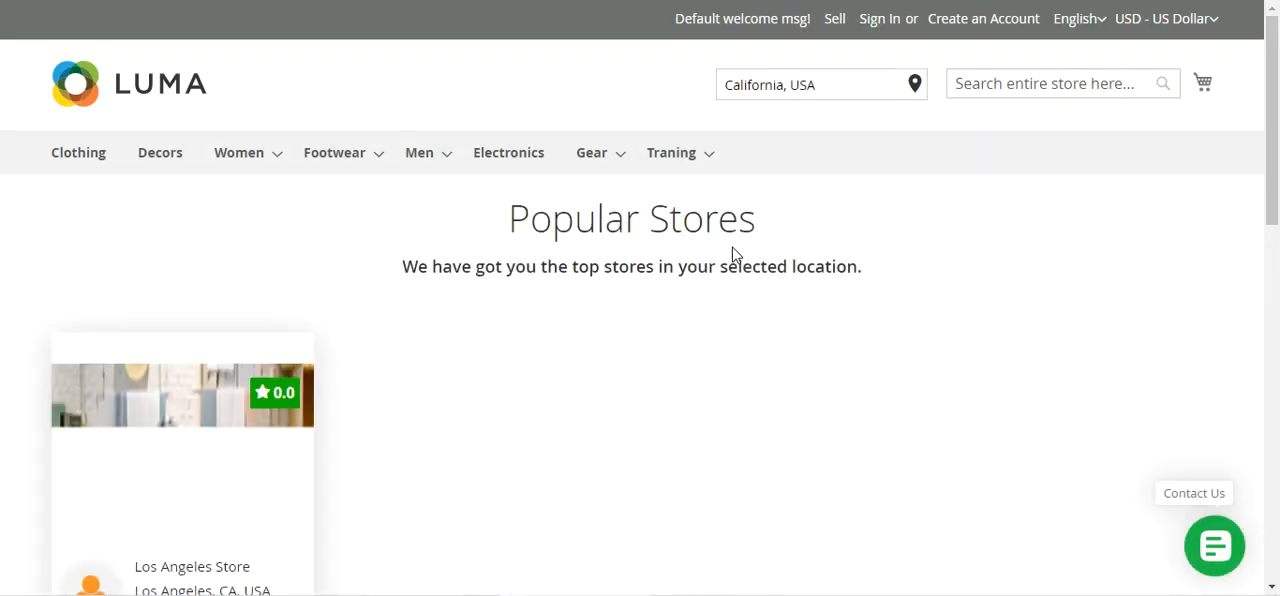
Examine the popular stores and popular products offered for the California location
{"action": "scroll", "coordinate": [733, 254], "scroll_direction": "down", "scroll_amount": 1}
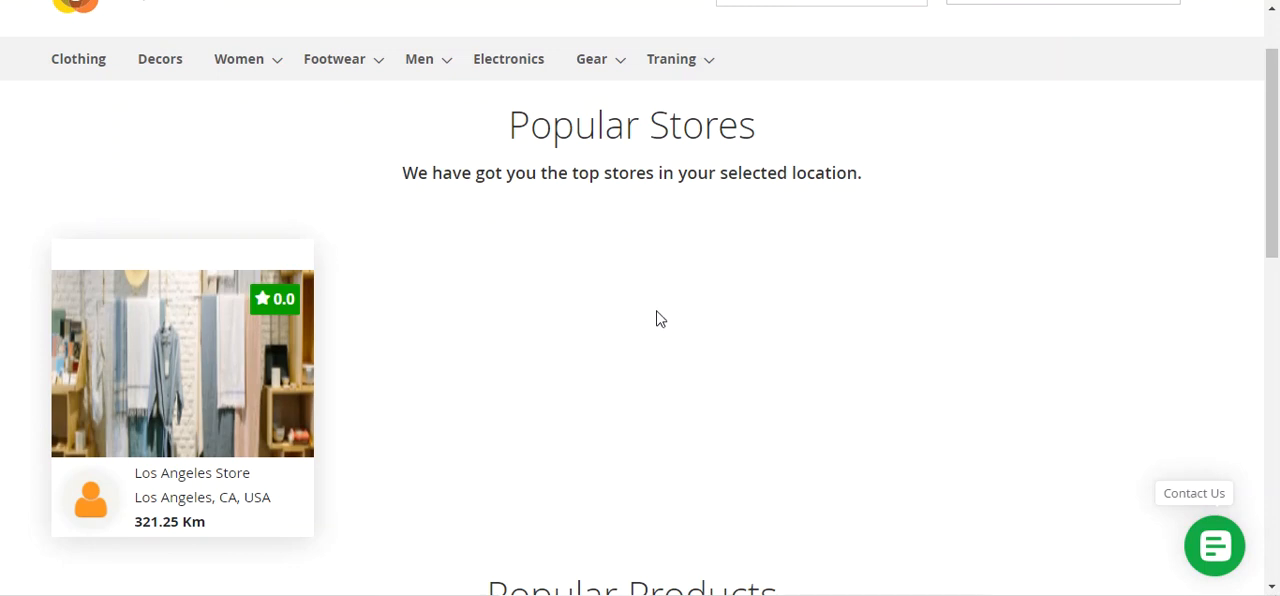
{"action": "scroll", "coordinate": [665, 320], "scroll_direction": "up", "scroll_amount": 1}
{"action": "scroll", "coordinate": [480, 360], "scroll_direction": "down", "scroll_amount": 3}
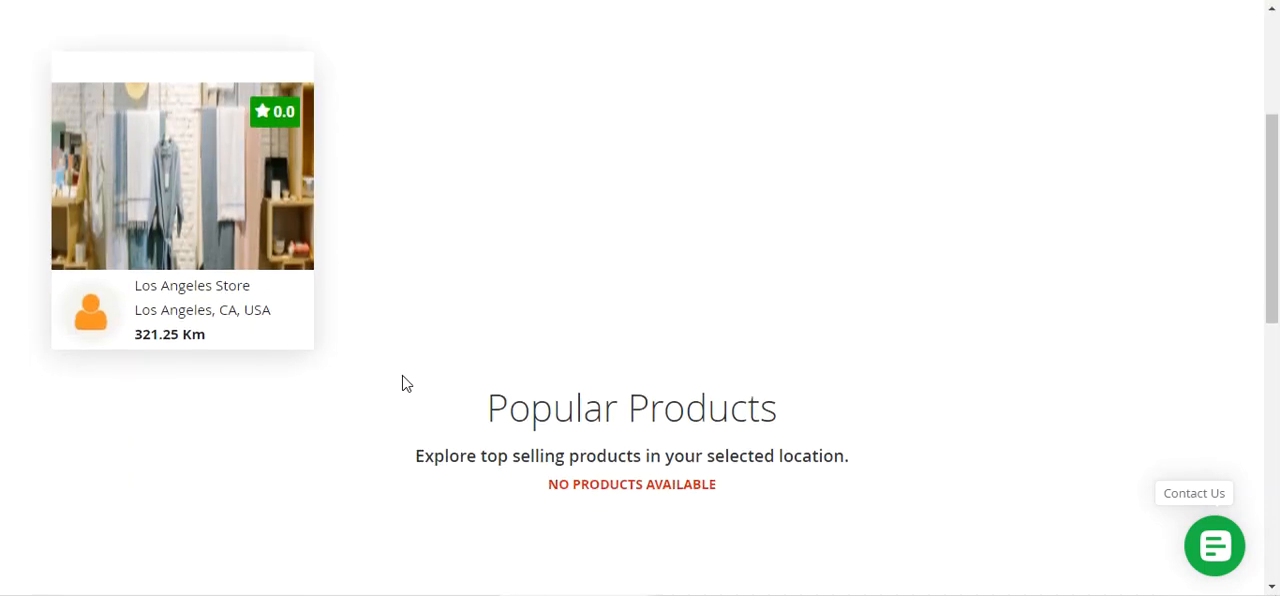
{"action": "scroll", "coordinate": [340, 367], "scroll_direction": "up", "scroll_amount": 1}
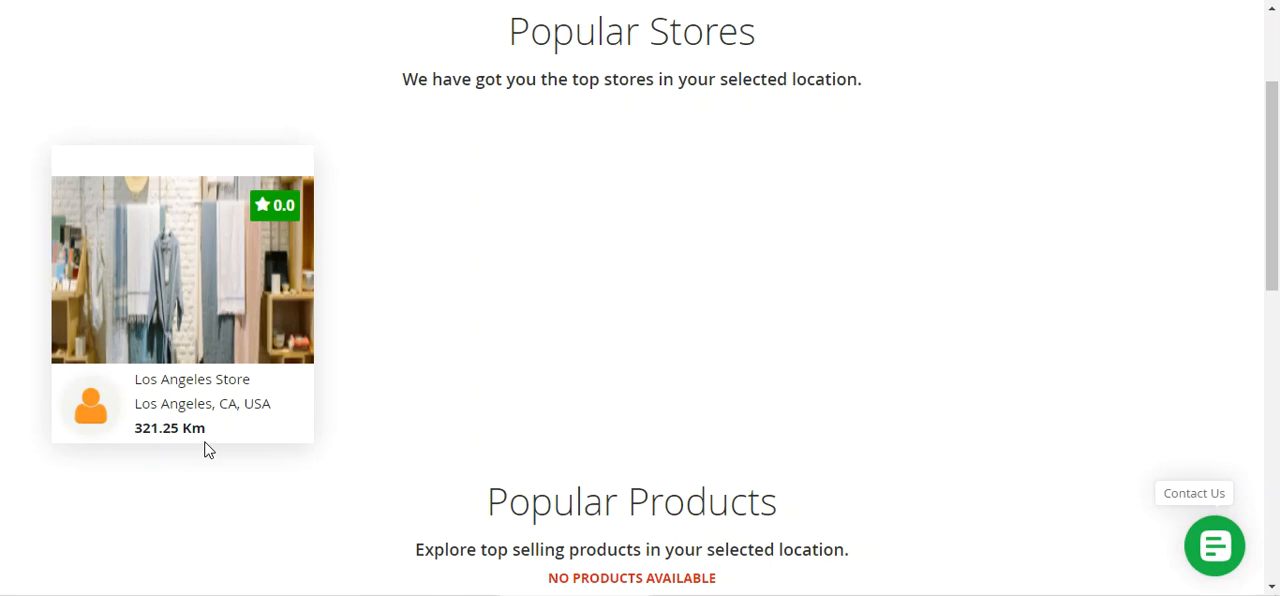
{"action": "scroll", "coordinate": [222, 433], "scroll_direction": "up", "scroll_amount": 2}
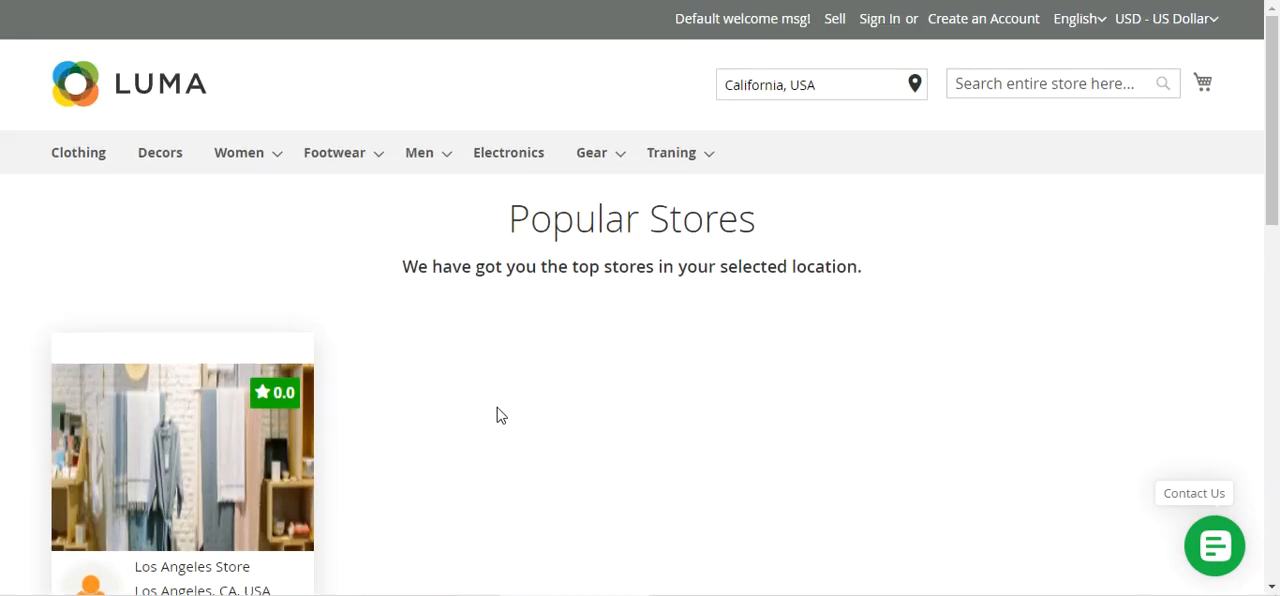
{"action": "scroll", "coordinate": [500, 410], "scroll_direction": "down", "scroll_amount": 5}
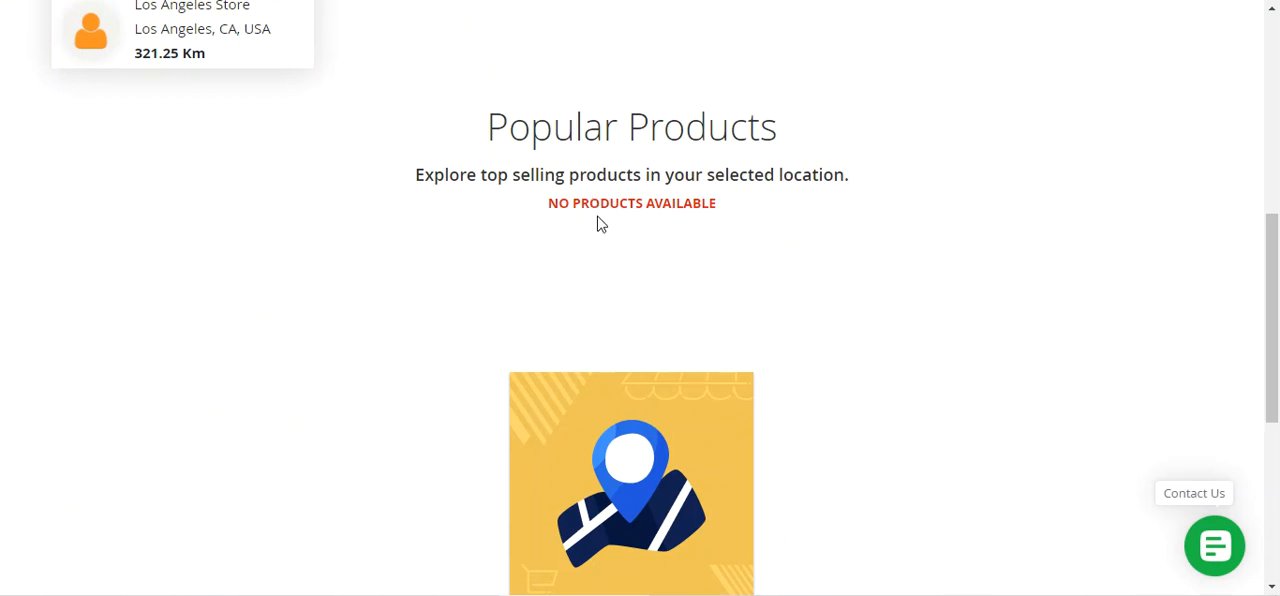
{"action": "scroll", "coordinate": [585, 271], "scroll_direction": "up", "scroll_amount": 3}
{"action": "scroll", "coordinate": [585, 271], "scroll_direction": "up", "scroll_amount": 3}
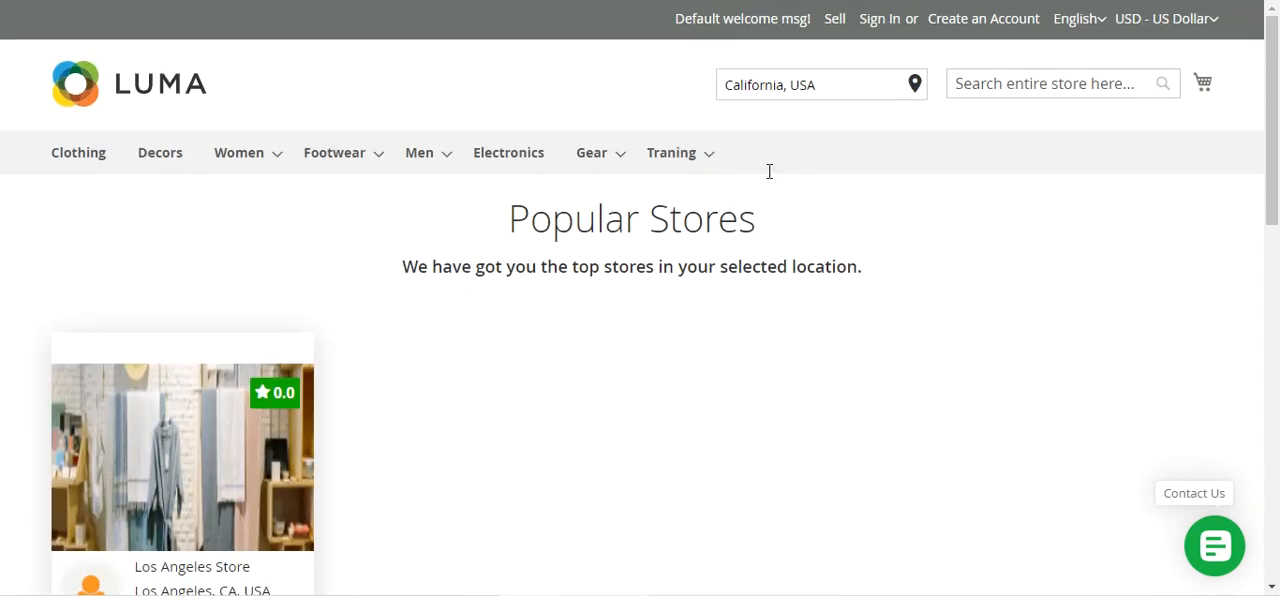
Change the store location to Noida, Uttar Pradesh, India, and accept the cart-emptying confirmation
{"action": "left_click_drag", "start_coordinate": [816, 85], "coordinate": [632, 109]}
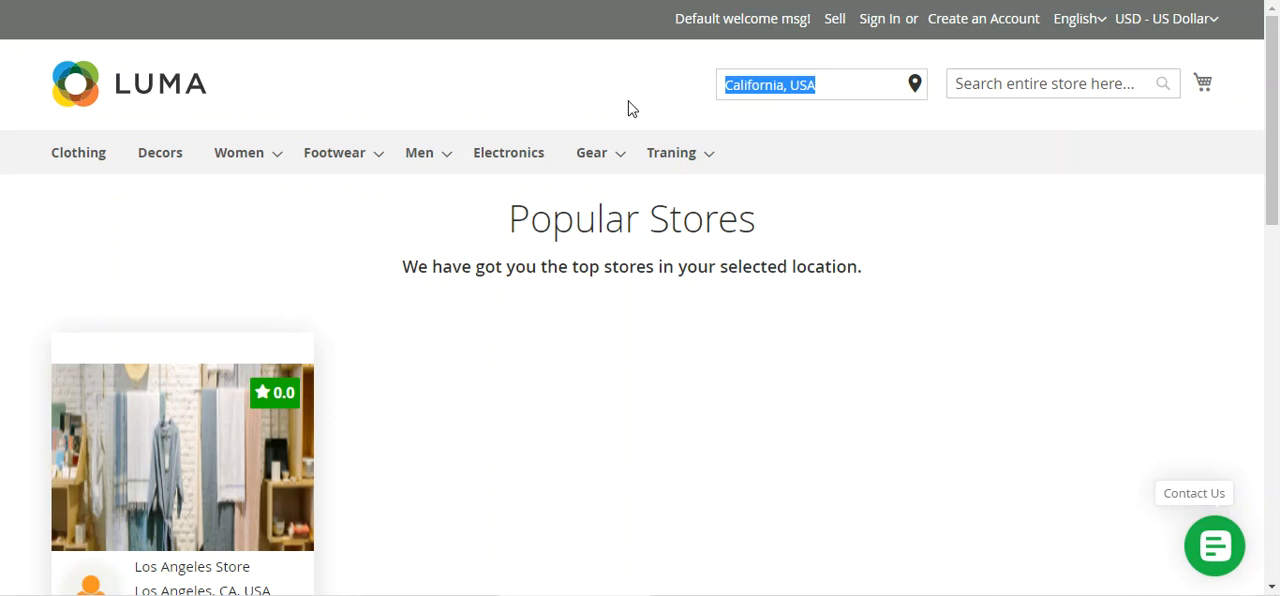
{"action": "type", "text": "noida"}
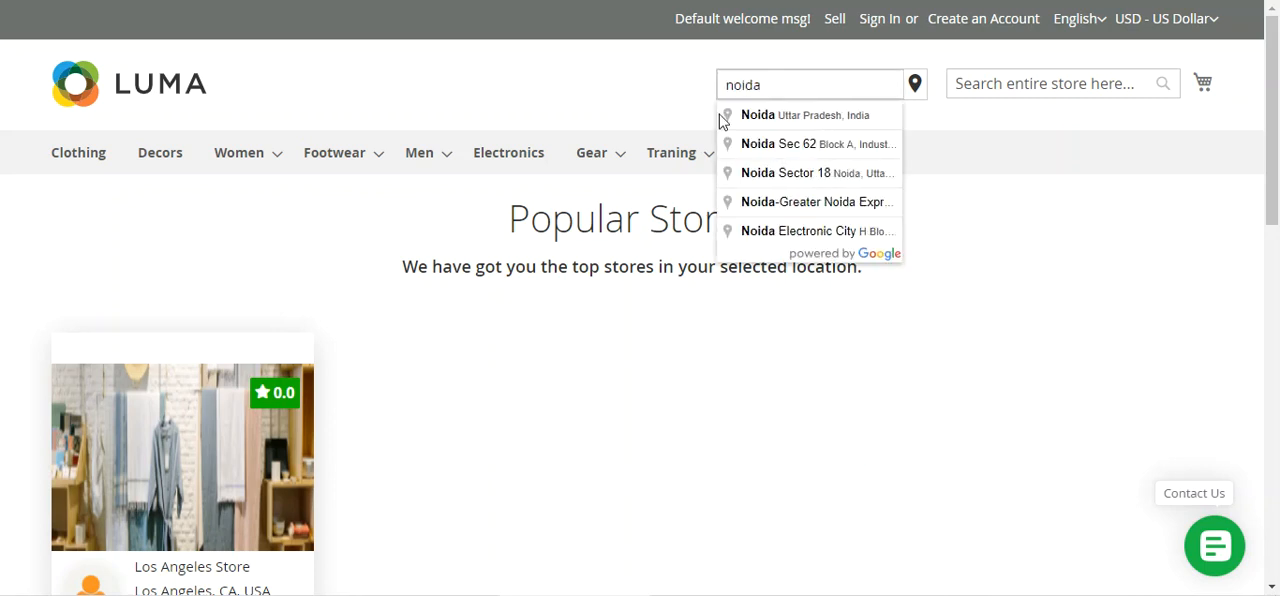
{"action": "left_click", "coordinate": [742, 118]}
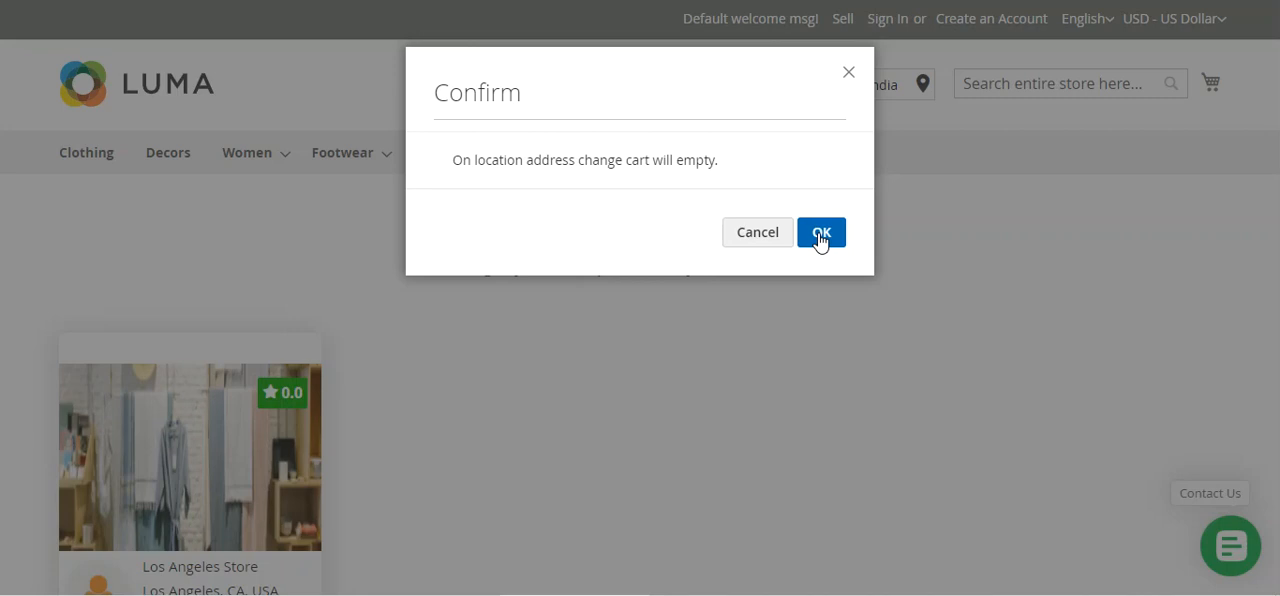
{"action": "left_click", "coordinate": [820, 234]}
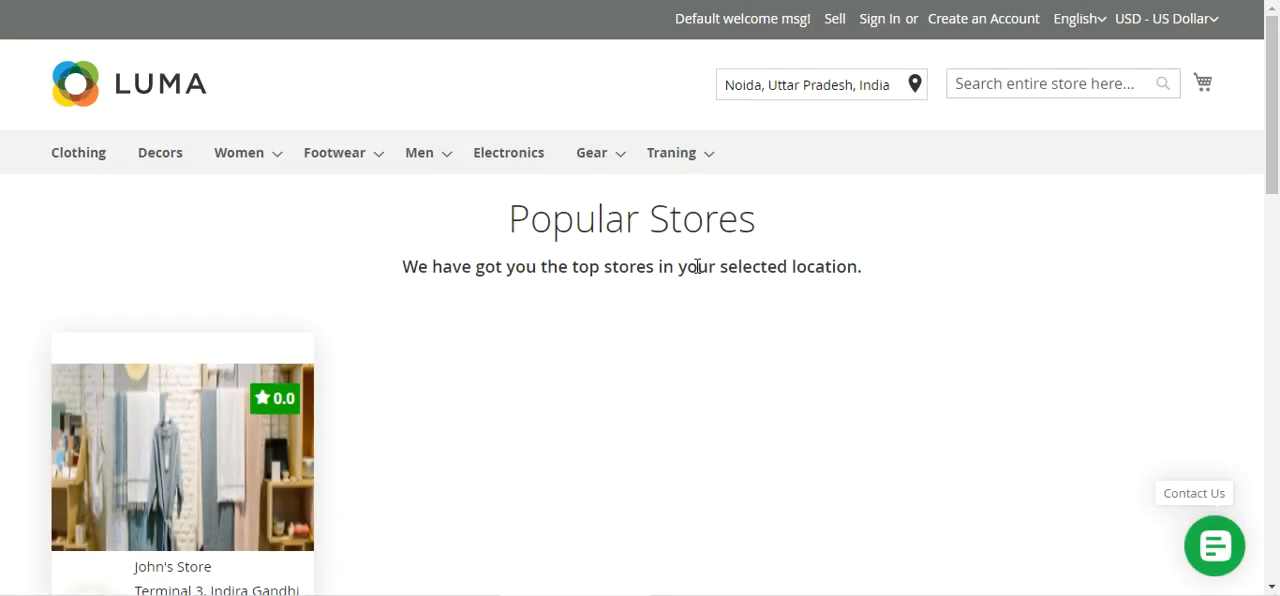
Examine the popular stores and popular products offered for the Noida location
{"action": "scroll", "coordinate": [617, 329], "scroll_direction": "down", "scroll_amount": 3}
{"action": "scroll", "coordinate": [463, 312], "scroll_direction": "up", "scroll_amount": 2}
{"action": "scroll", "coordinate": [460, 311], "scroll_direction": "down", "scroll_amount": 2}
{"action": "scroll", "coordinate": [500, 308], "scroll_direction": "up", "scroll_amount": 3}
{"action": "scroll", "coordinate": [411, 377], "scroll_direction": "down", "scroll_amount": 1}
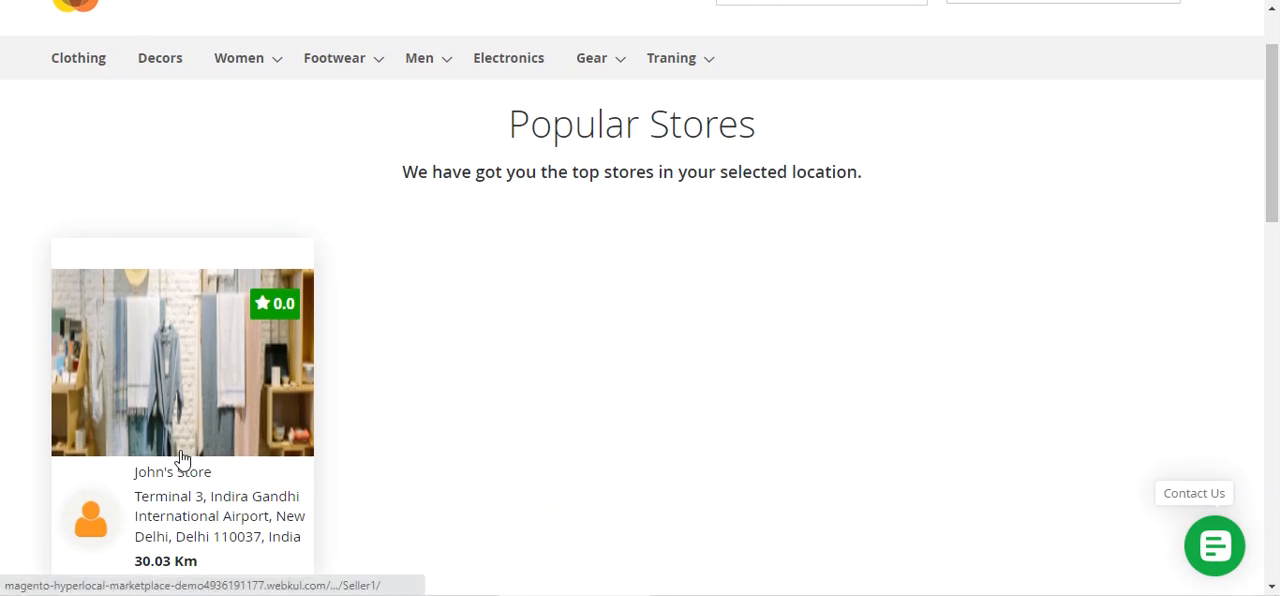
{"action": "scroll", "coordinate": [180, 457], "scroll_direction": "down", "scroll_amount": 1}
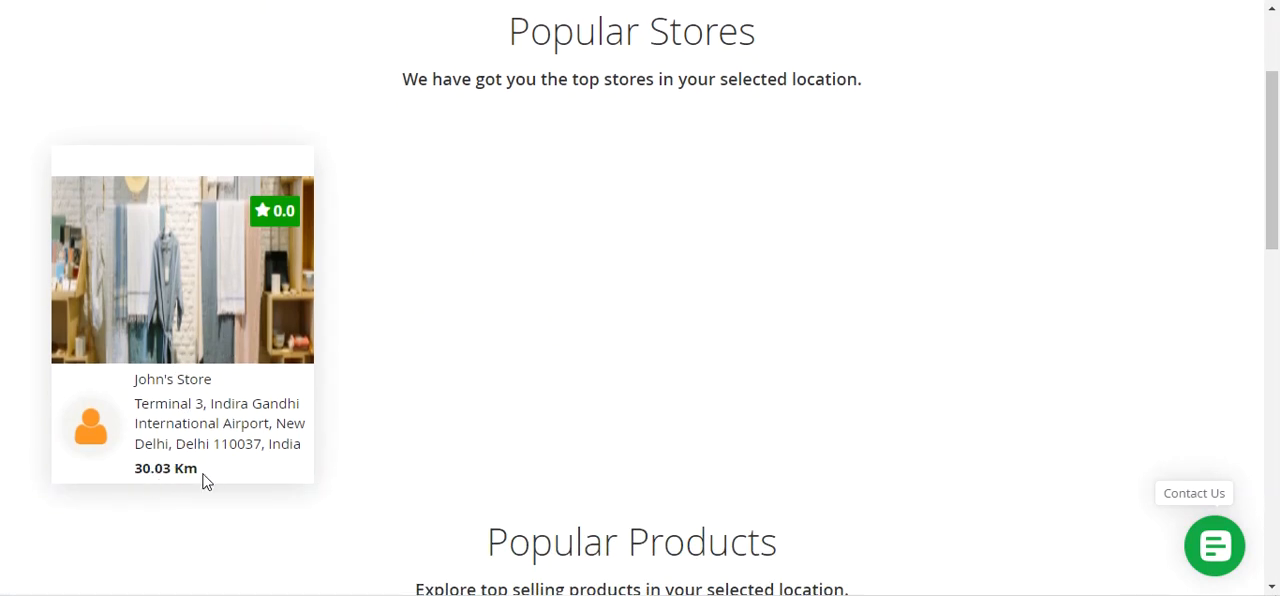
{"action": "scroll", "coordinate": [215, 480], "scroll_direction": "down", "scroll_amount": 3}
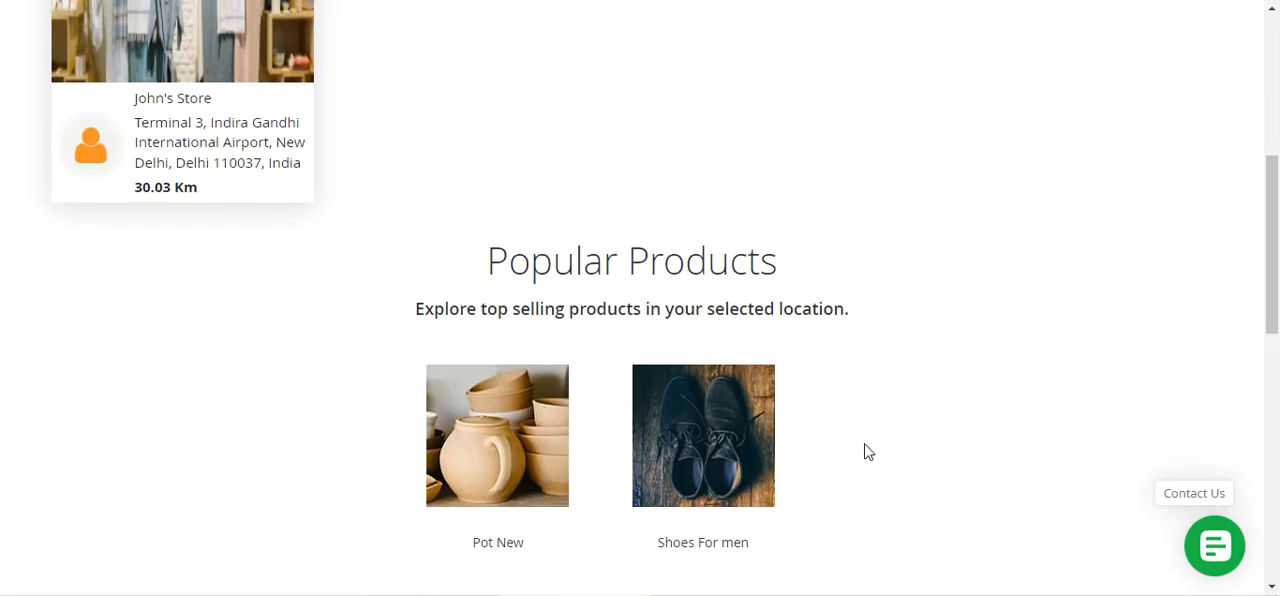
{"action": "scroll", "coordinate": [868, 452], "scroll_direction": "down", "scroll_amount": 1}
{"action": "mouse_move", "coordinate": [536, 391]}
{"action": "scroll", "coordinate": [723, 391], "scroll_direction": "up", "scroll_amount": 5}
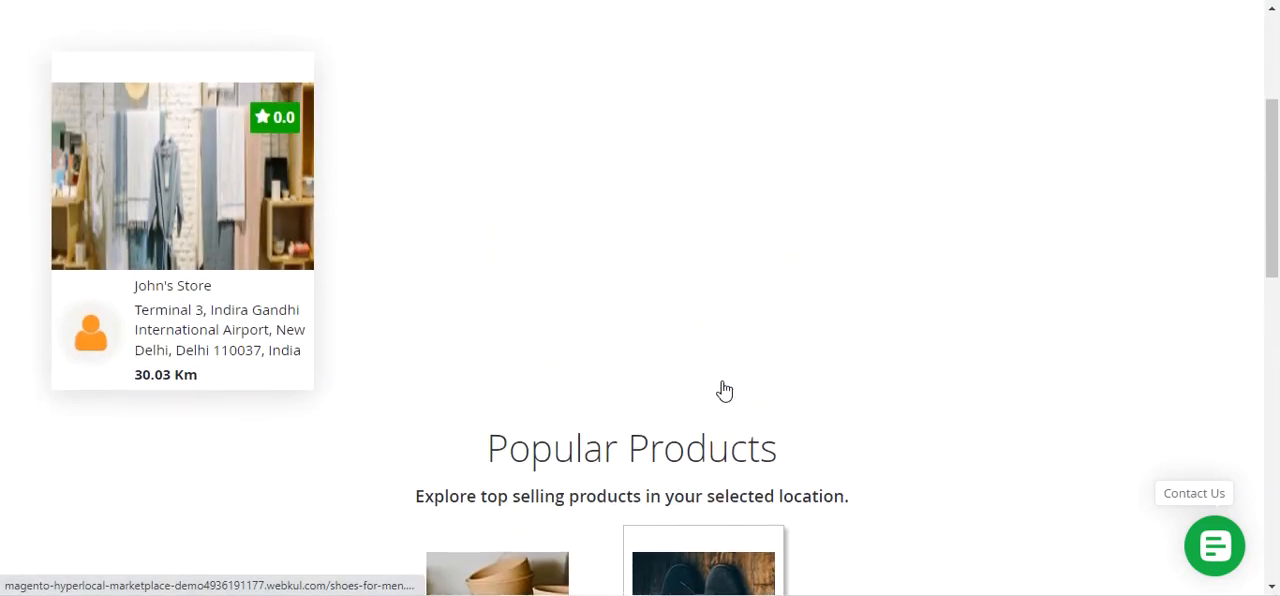
{"action": "scroll", "coordinate": [474, 371], "scroll_direction": "down", "scroll_amount": 2}
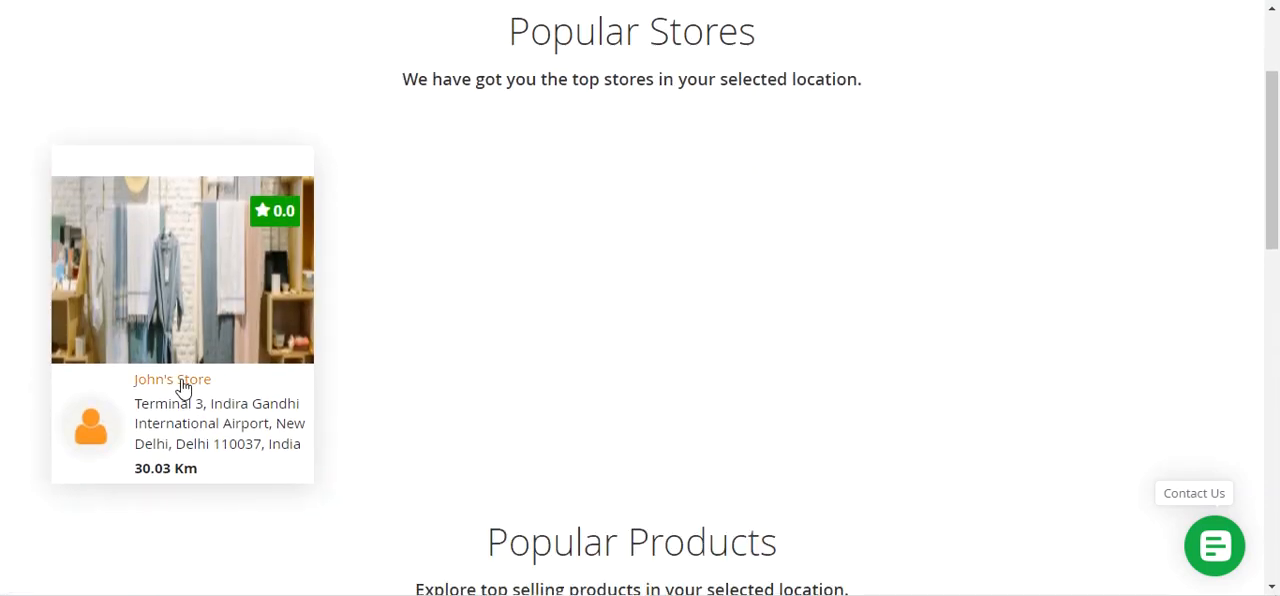
{"action": "right_click", "coordinate": [182, 388]}
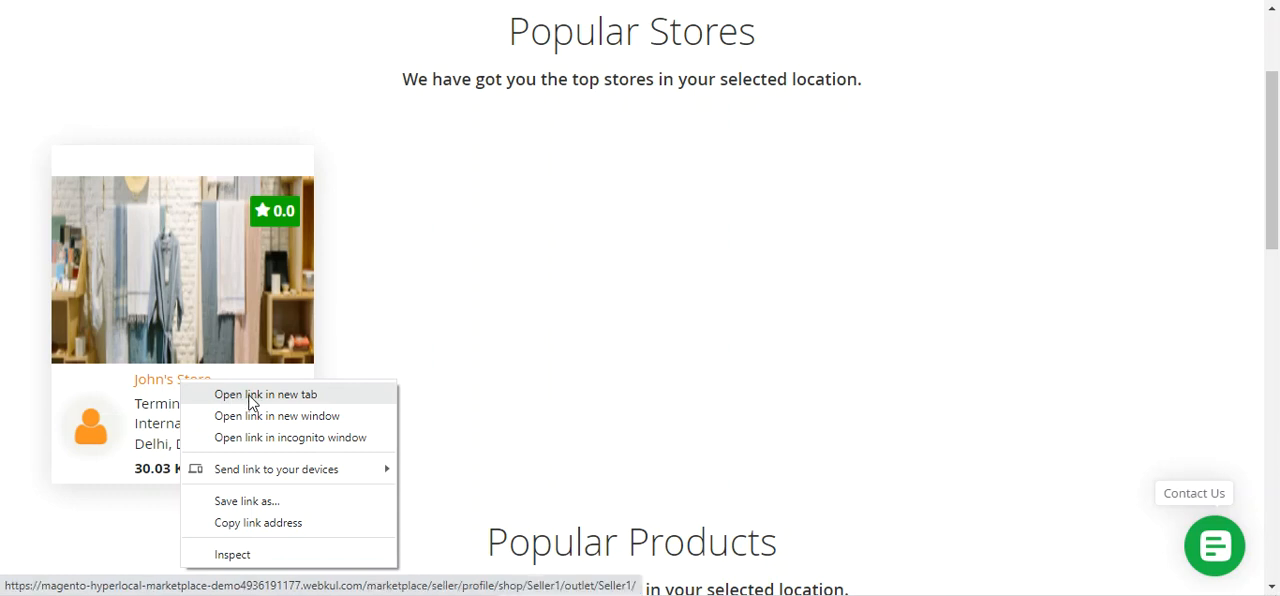
{"action": "left_click", "coordinate": [424, 358]}
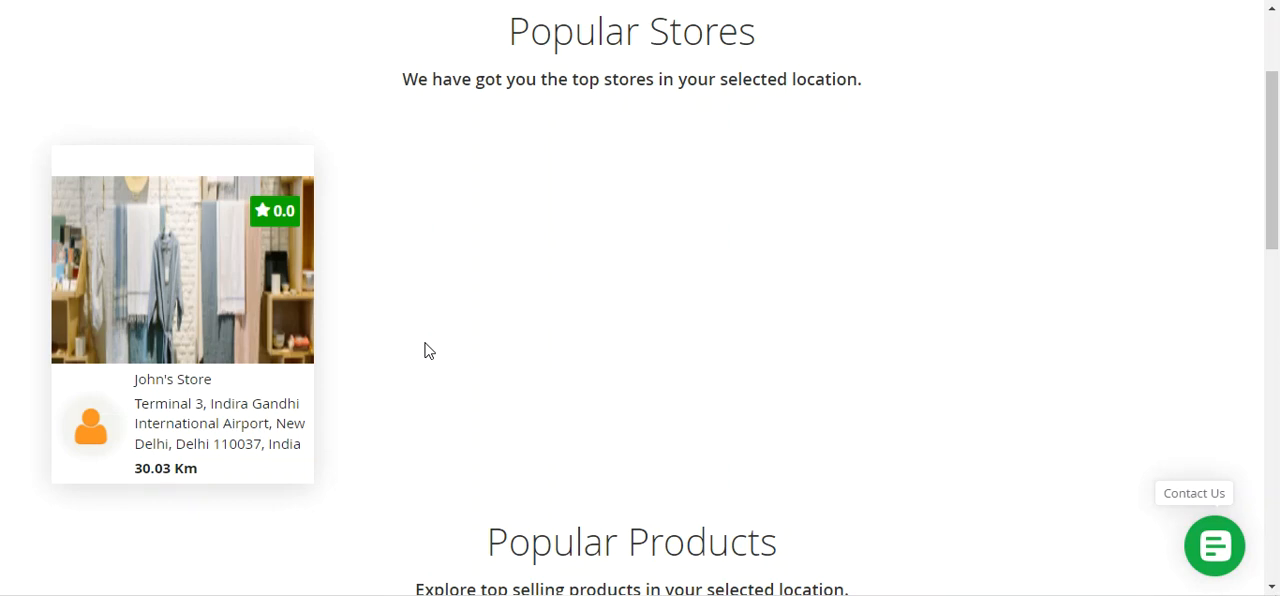
Check the selected location against the address and distance on the popular store's card
{"action": "scroll", "coordinate": [425, 349], "scroll_direction": "up", "scroll_amount": 2}
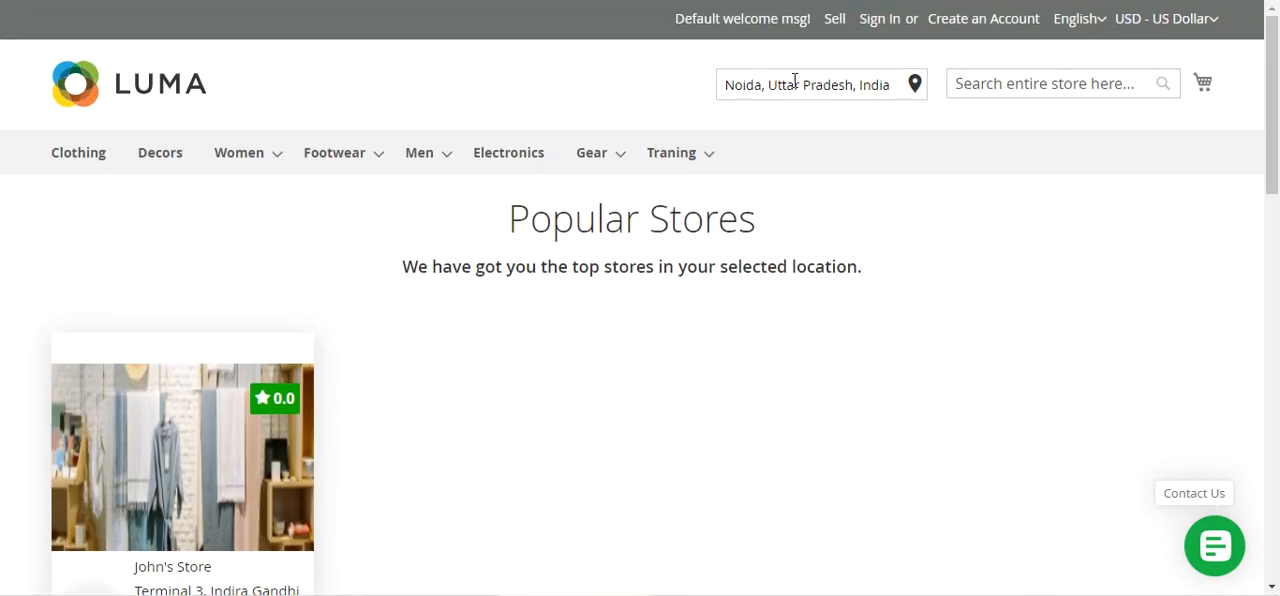
{"action": "scroll", "coordinate": [337, 354], "scroll_direction": "down", "scroll_amount": 2}
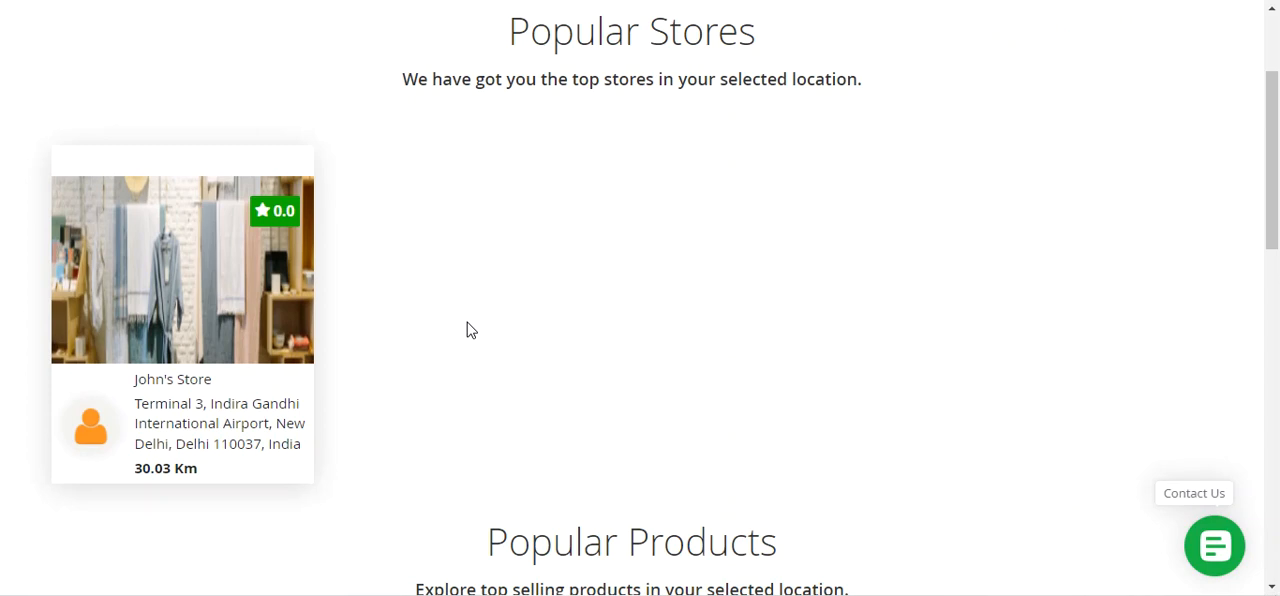
{"action": "scroll", "coordinate": [494, 309], "scroll_direction": "up", "scroll_amount": 2}
{"action": "scroll", "coordinate": [517, 374], "scroll_direction": "down", "scroll_amount": 2}
{"action": "scroll", "coordinate": [471, 354], "scroll_direction": "up", "scroll_amount": 2}
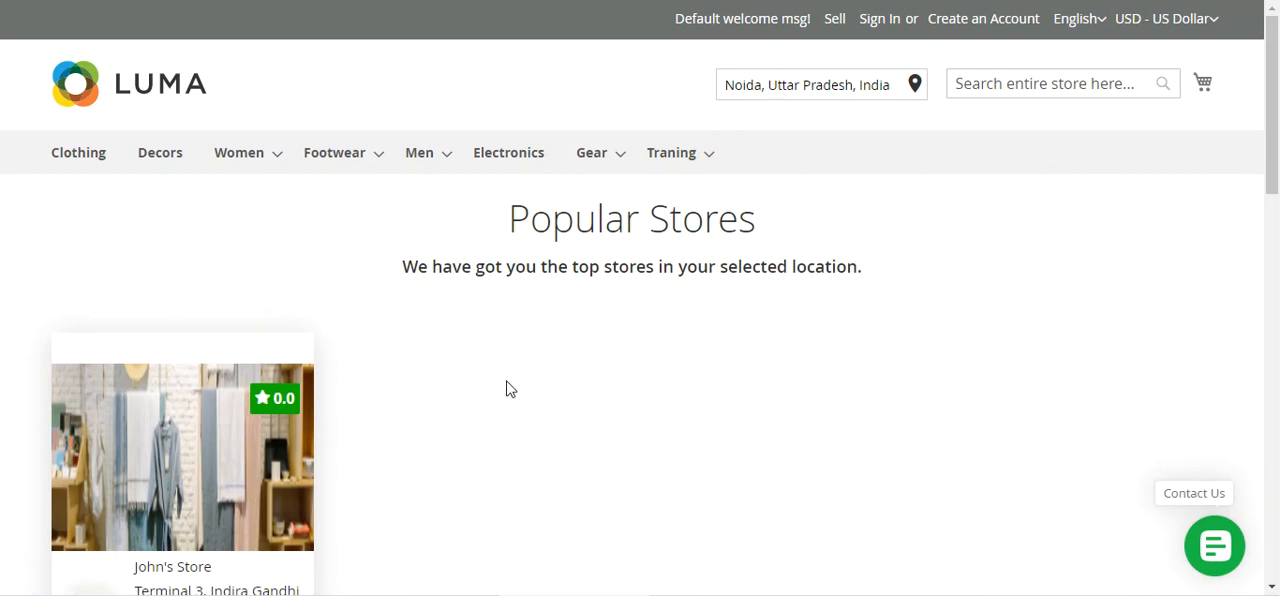
{"action": "scroll", "coordinate": [506, 389], "scroll_direction": "down", "scroll_amount": 2}
{"action": "scroll", "coordinate": [506, 389], "scroll_direction": "up", "scroll_amount": 2}
{"action": "scroll", "coordinate": [500, 418], "scroll_direction": "down", "scroll_amount": 1}
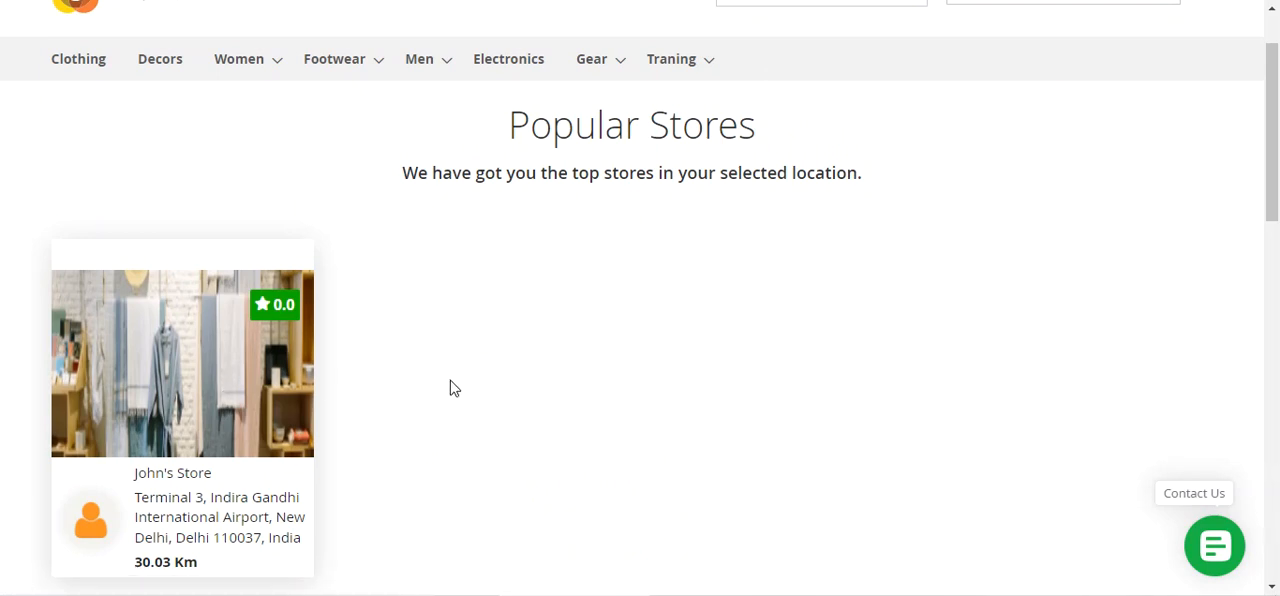
Open the seller page of the listed popular store in a new browser tab
{"action": "scroll", "coordinate": [492, 393], "scroll_direction": "down", "scroll_amount": 2}
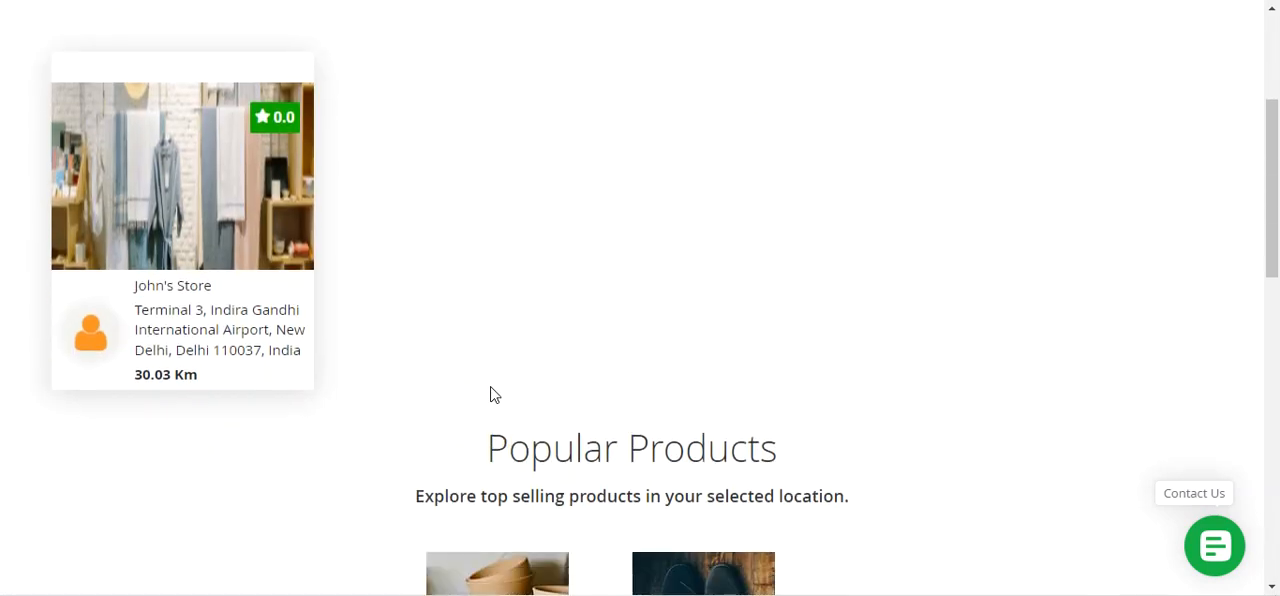
{"action": "right_click", "coordinate": [168, 287]}
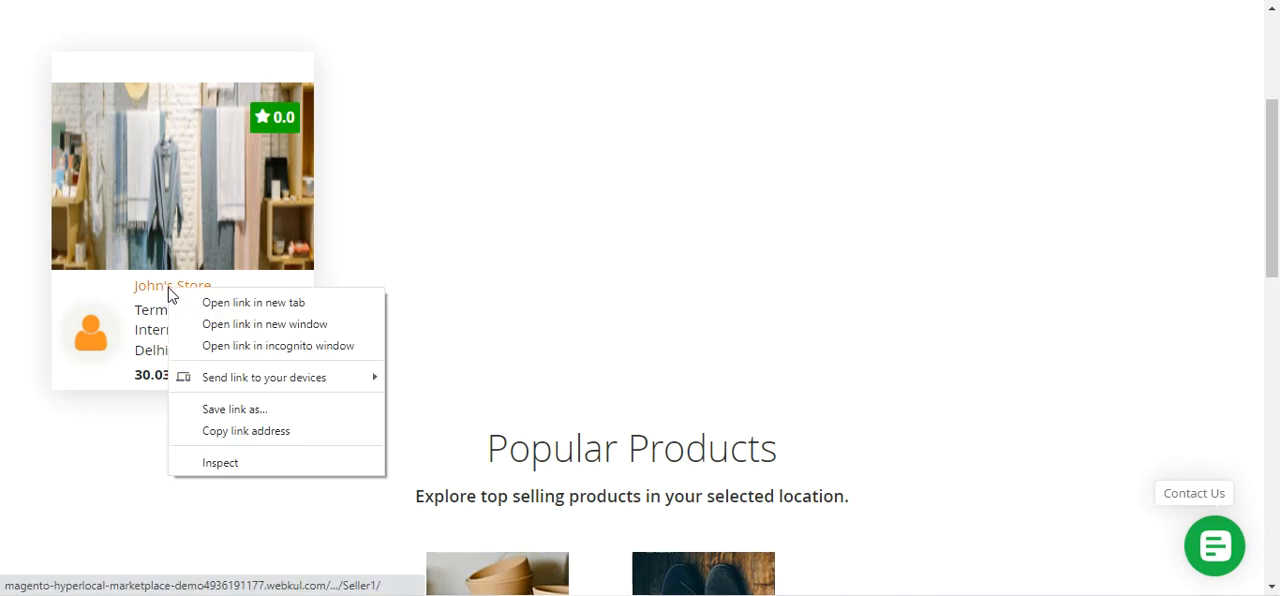
{"action": "left_click", "coordinate": [229, 304]}
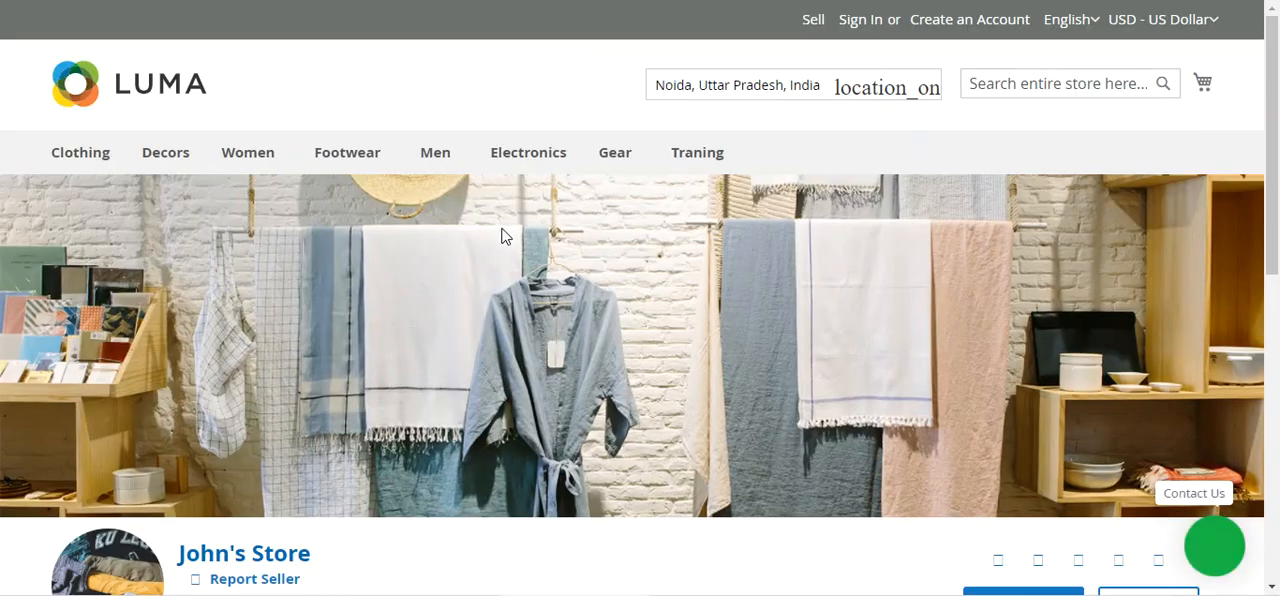
Examine the seller's profile header, including its outlet address, ratings and orders
{"action": "scroll", "coordinate": [505, 235], "scroll_direction": "down", "scroll_amount": 3}
{"action": "scroll", "coordinate": [514, 266], "scroll_direction": "down", "scroll_amount": 1}
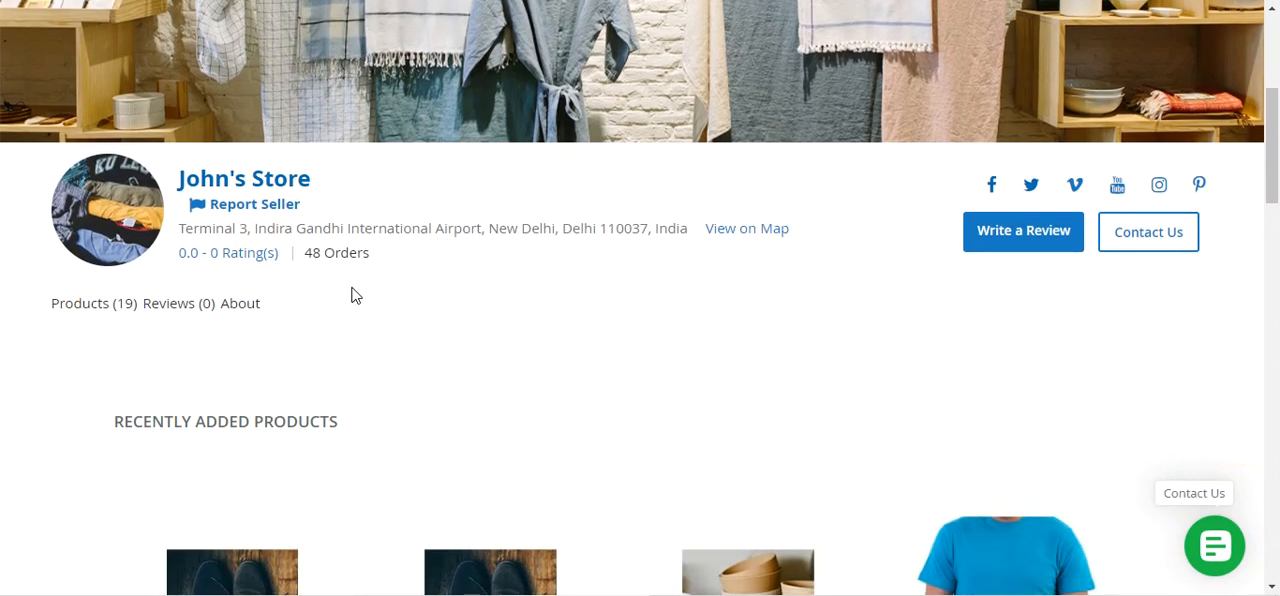
{"action": "left_click_drag", "start_coordinate": [212, 228], "coordinate": [669, 233]}
{"action": "left_click", "coordinate": [686, 323]}
{"action": "scroll", "coordinate": [666, 320], "scroll_direction": "up", "scroll_amount": 3}
{"action": "scroll", "coordinate": [666, 320], "scroll_direction": "down", "scroll_amount": 2}
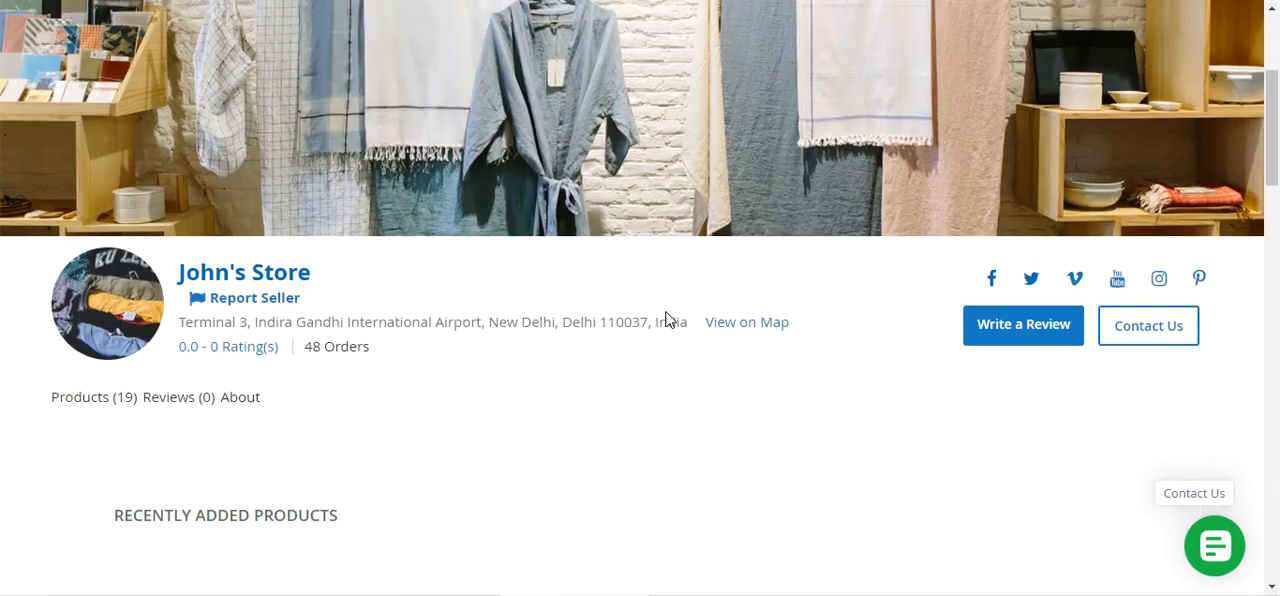
View the seller's outlet on the map and zoom out to examine the surroundings of its marker
{"action": "left_click", "coordinate": [748, 324]}
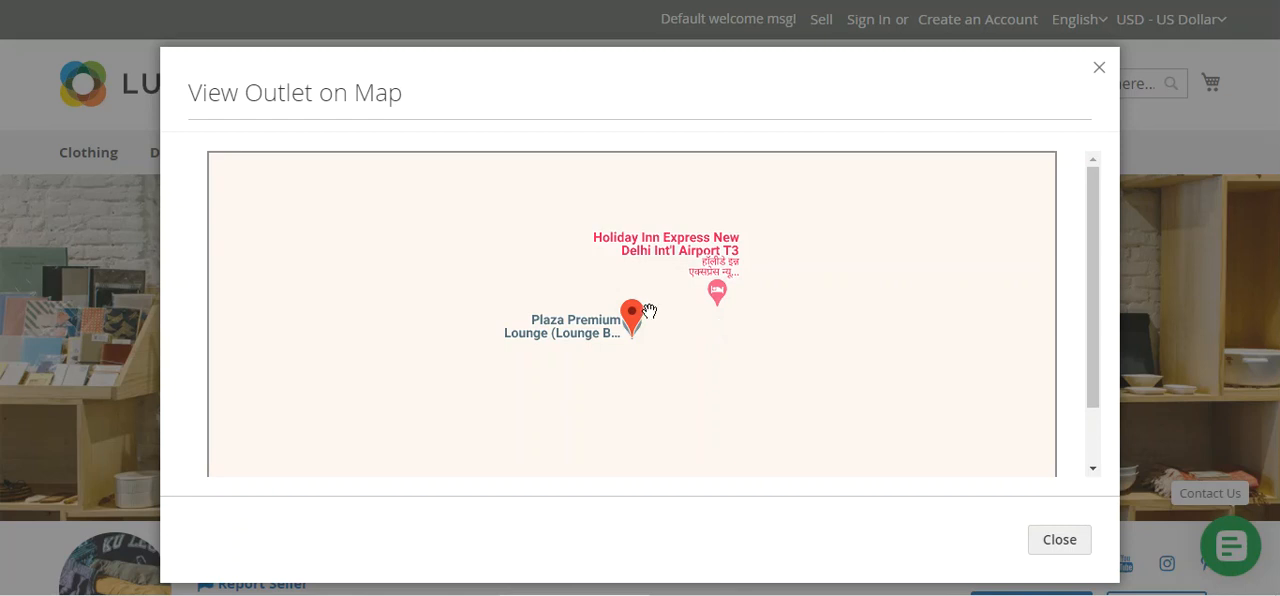
{"action": "scroll", "coordinate": [651, 318], "scroll_direction": "down", "scroll_amount": 2}
{"action": "scroll", "coordinate": [649, 311], "scroll_direction": "down", "scroll_amount": 3}
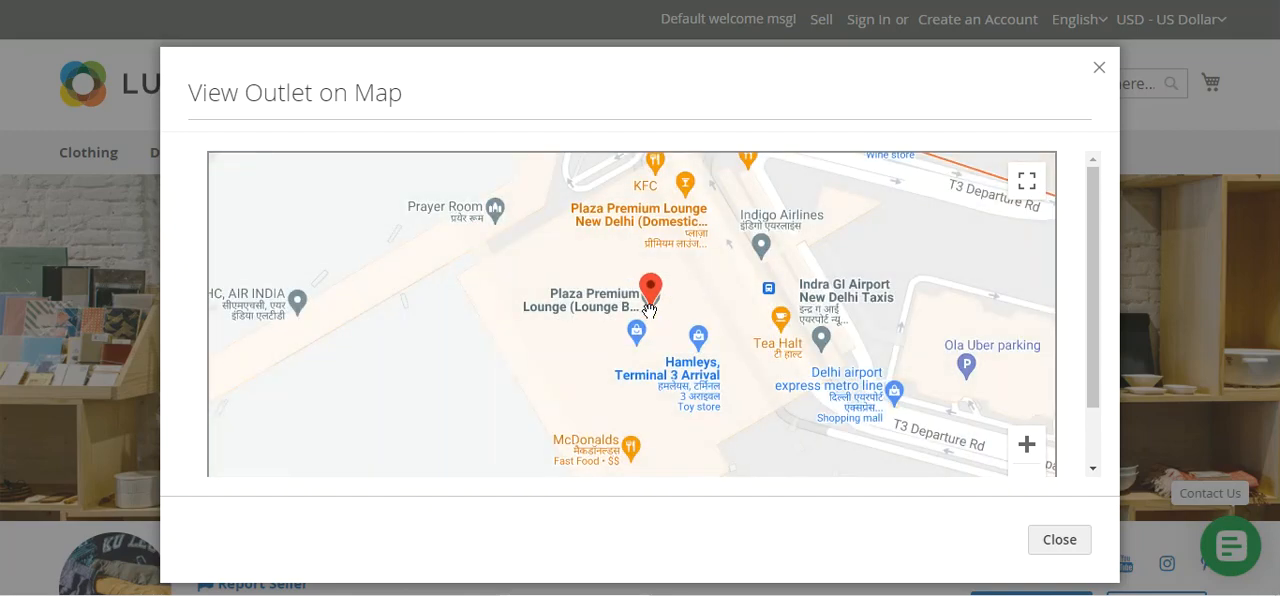
{"action": "scroll", "coordinate": [649, 311], "scroll_direction": "down", "scroll_amount": 2}
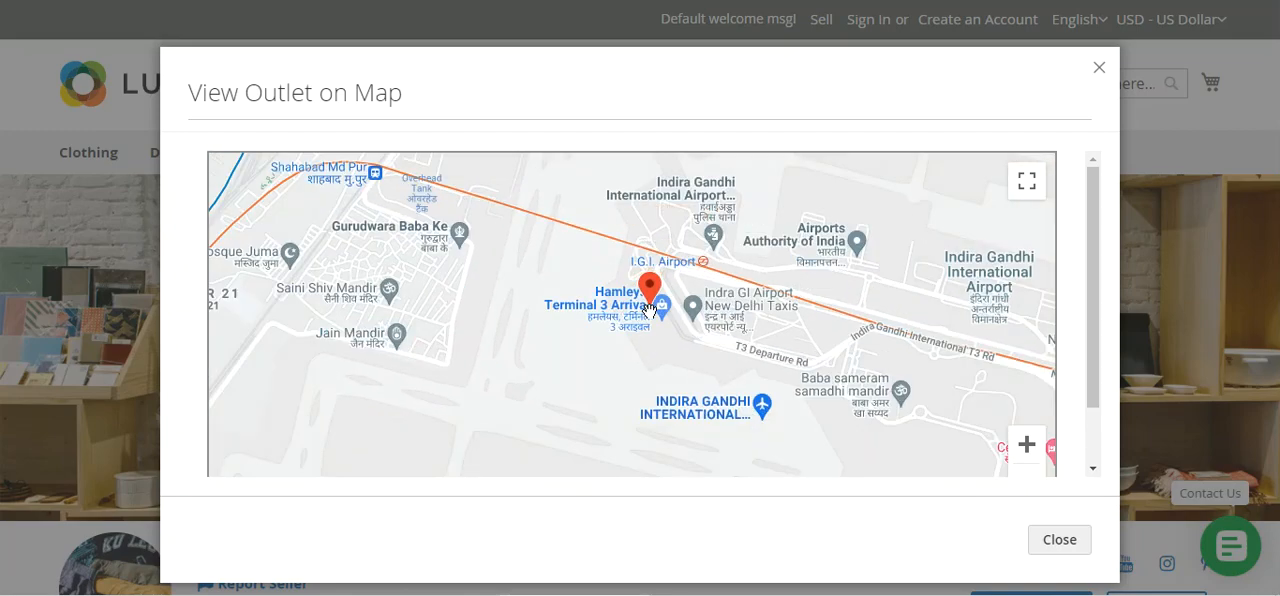
{"action": "scroll", "coordinate": [649, 311], "scroll_direction": "down", "scroll_amount": 2}
{"action": "scroll", "coordinate": [652, 317], "scroll_direction": "up", "scroll_amount": 3}
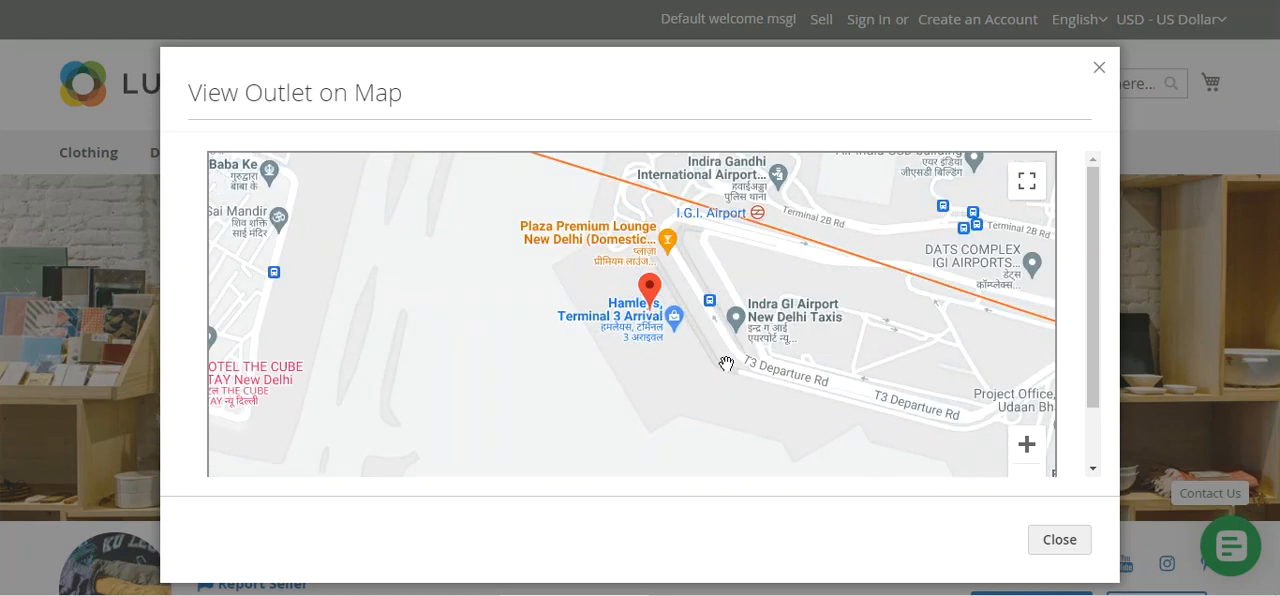
Close the outlet map, look over the seller's recently added products, and open the seller's full product collection
{"action": "left_click", "coordinate": [1059, 540]}
{"action": "scroll", "coordinate": [690, 388], "scroll_direction": "down", "scroll_amount": 5}
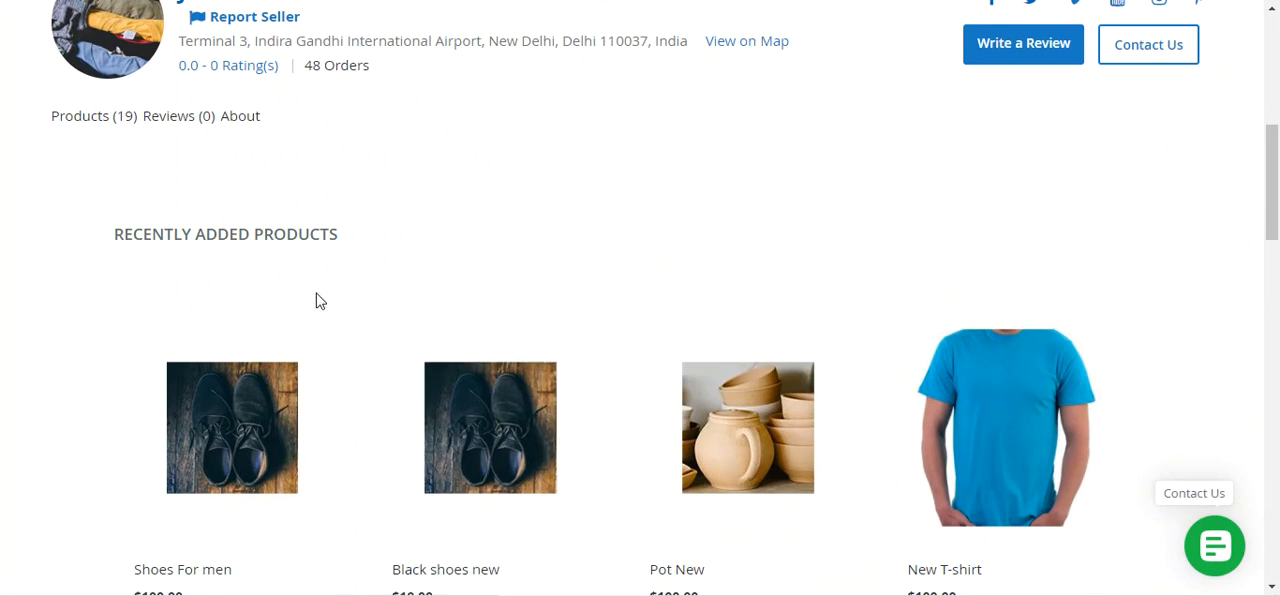
{"action": "scroll", "coordinate": [320, 300], "scroll_direction": "down", "scroll_amount": 2}
{"action": "scroll", "coordinate": [312, 356], "scroll_direction": "down", "scroll_amount": 1}
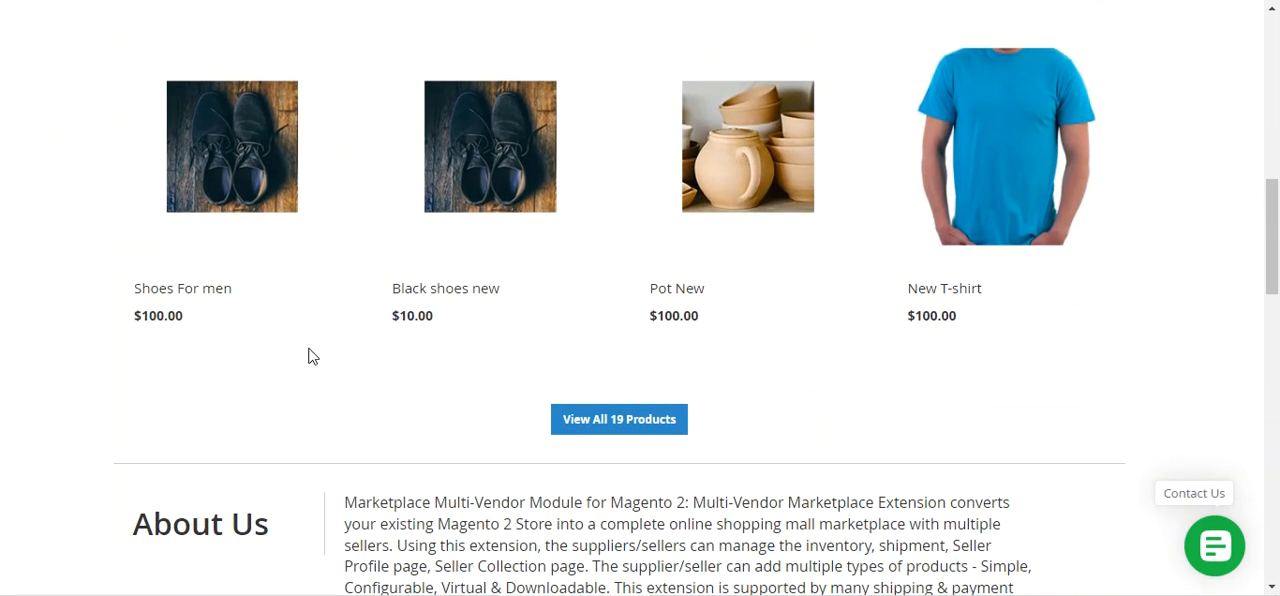
{"action": "left_click", "coordinate": [614, 426]}
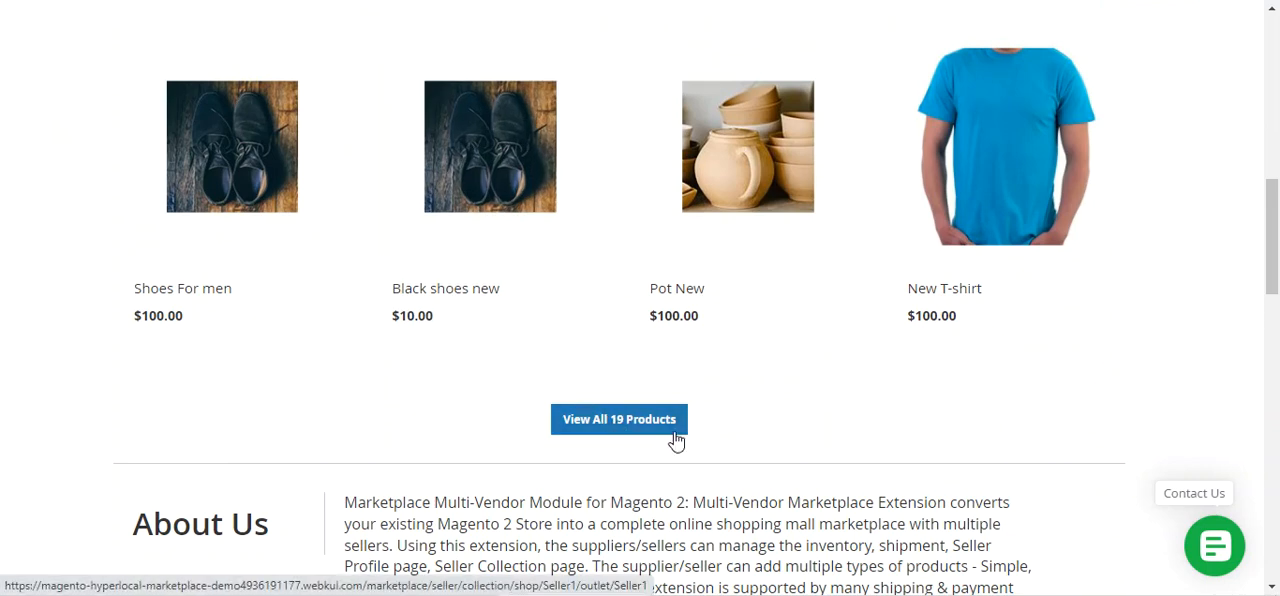
{"action": "scroll", "coordinate": [600, 420], "scroll_direction": "up", "scroll_amount": 2}
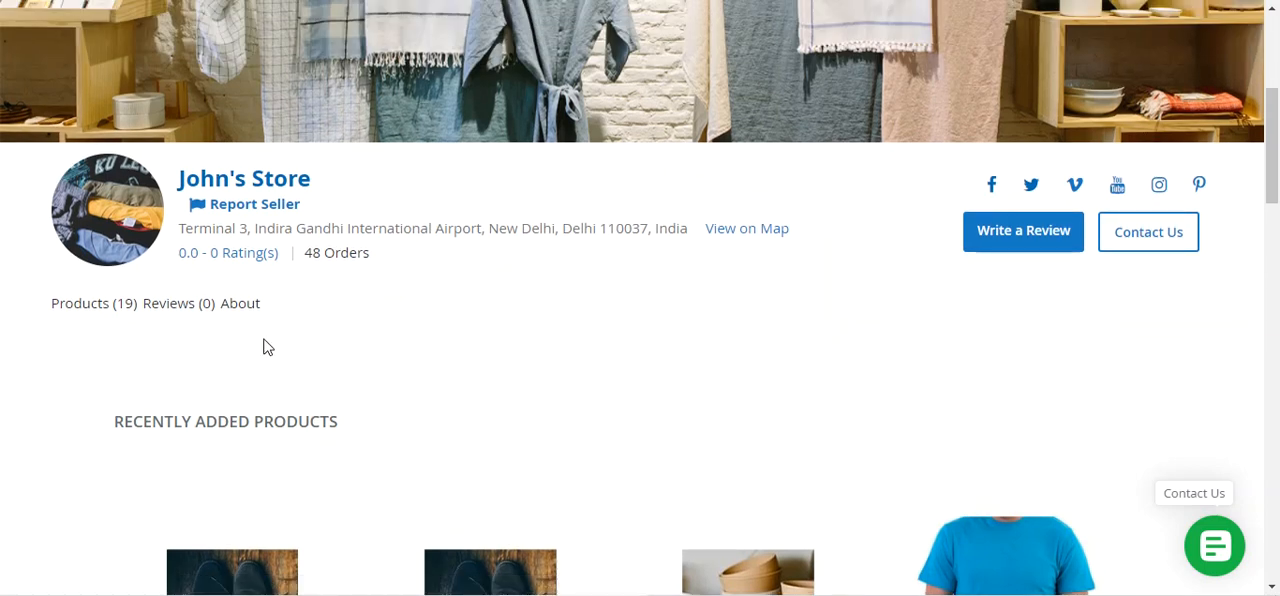
{"action": "left_click", "coordinate": [105, 313]}
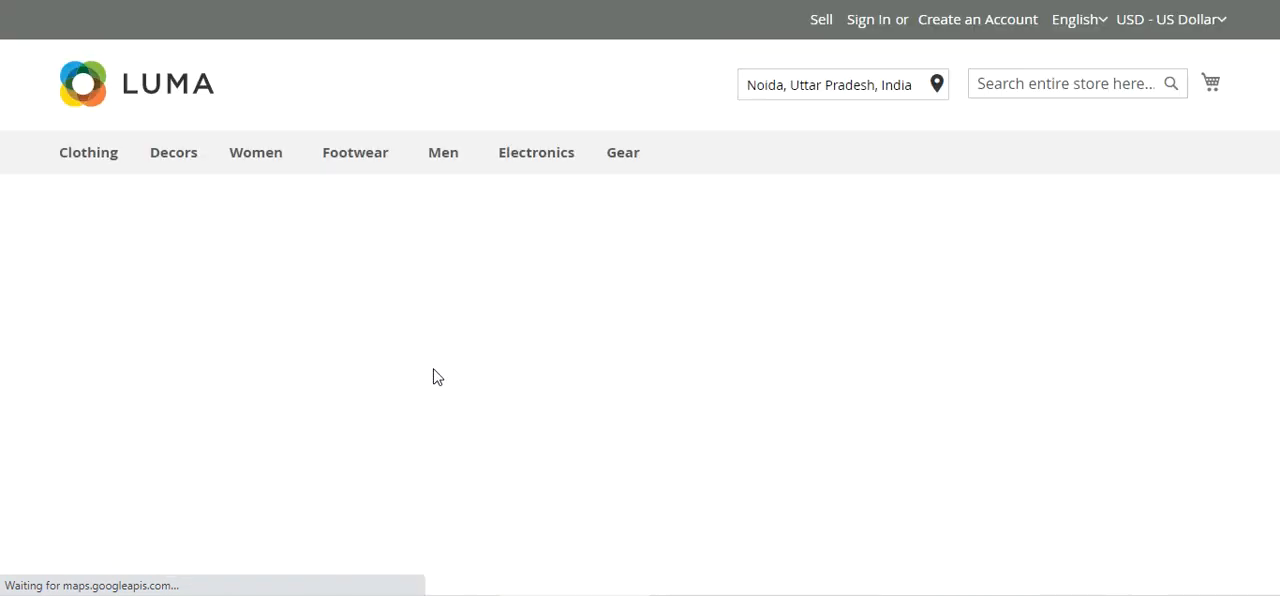
Look through the seller's collection, examining its shopping filters and the listed products with their prices
{"action": "scroll", "coordinate": [437, 377], "scroll_direction": "down", "scroll_amount": 2}
{"action": "scroll", "coordinate": [437, 377], "scroll_direction": "down", "scroll_amount": 4}
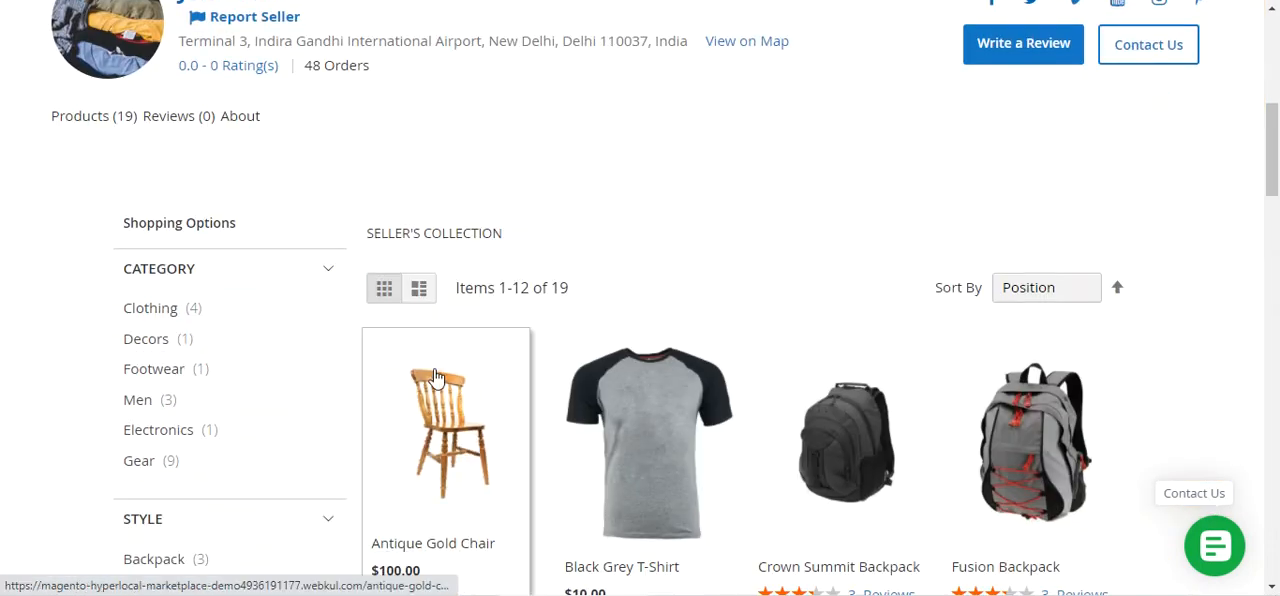
{"action": "left_click_drag", "start_coordinate": [395, 233], "coordinate": [516, 234]}
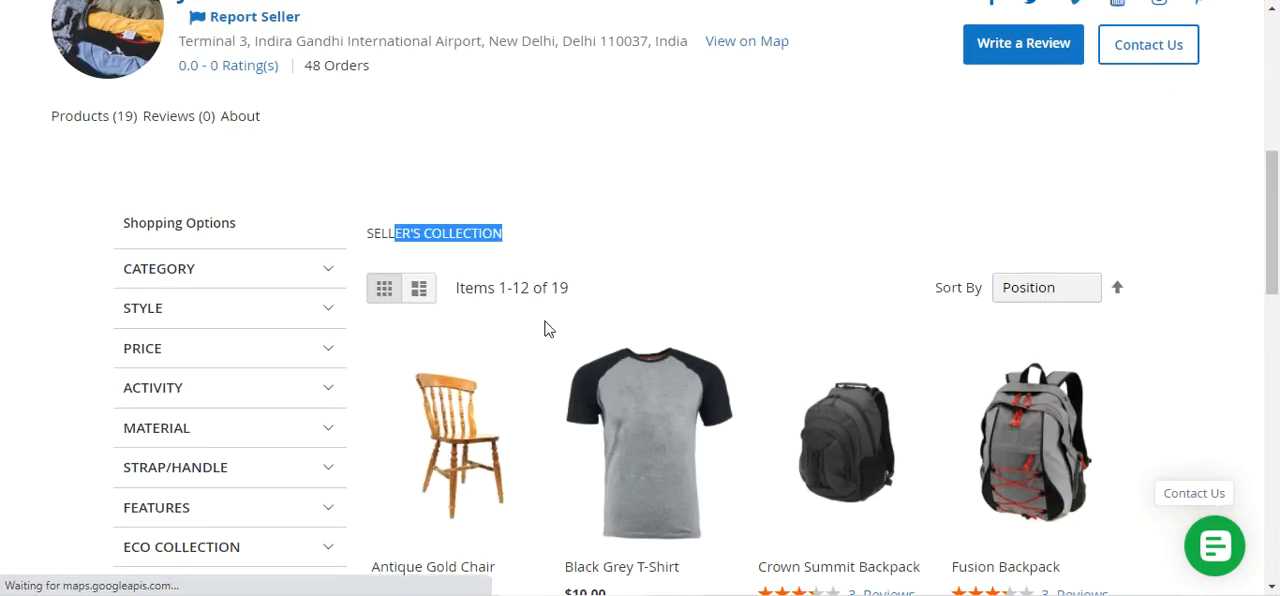
{"action": "scroll", "coordinate": [548, 340], "scroll_direction": "down", "scroll_amount": 2}
{"action": "scroll", "coordinate": [555, 357], "scroll_direction": "down", "scroll_amount": 8}
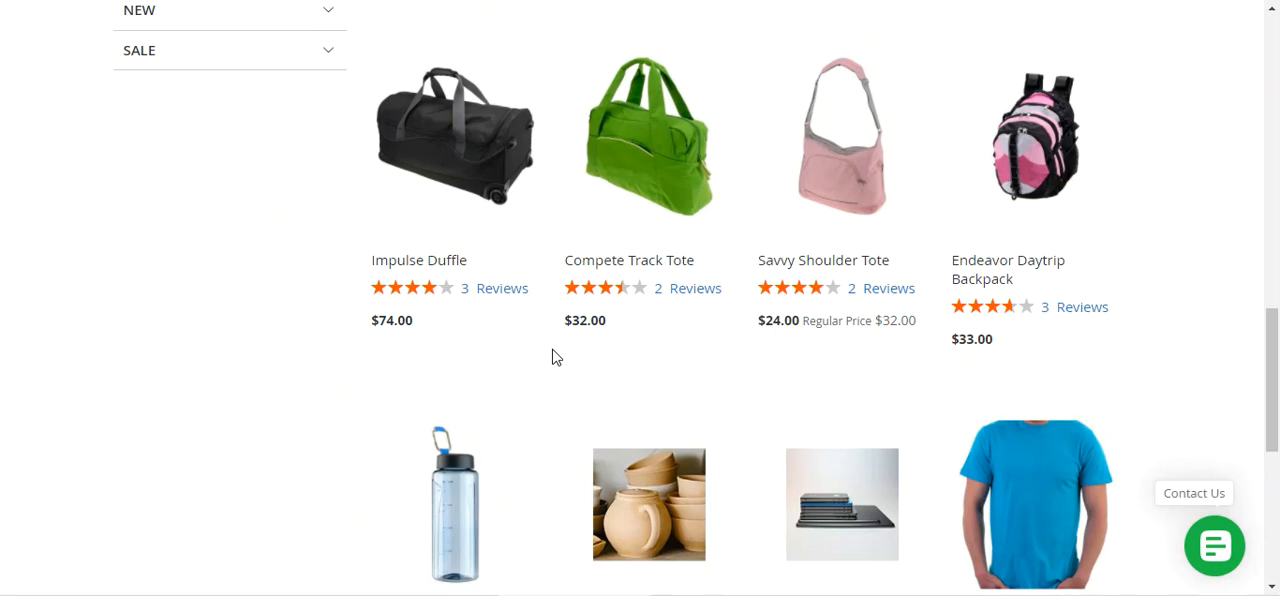
{"action": "scroll", "coordinate": [555, 357], "scroll_direction": "up", "scroll_amount": 3}
{"action": "scroll", "coordinate": [555, 357], "scroll_direction": "up", "scroll_amount": 6}
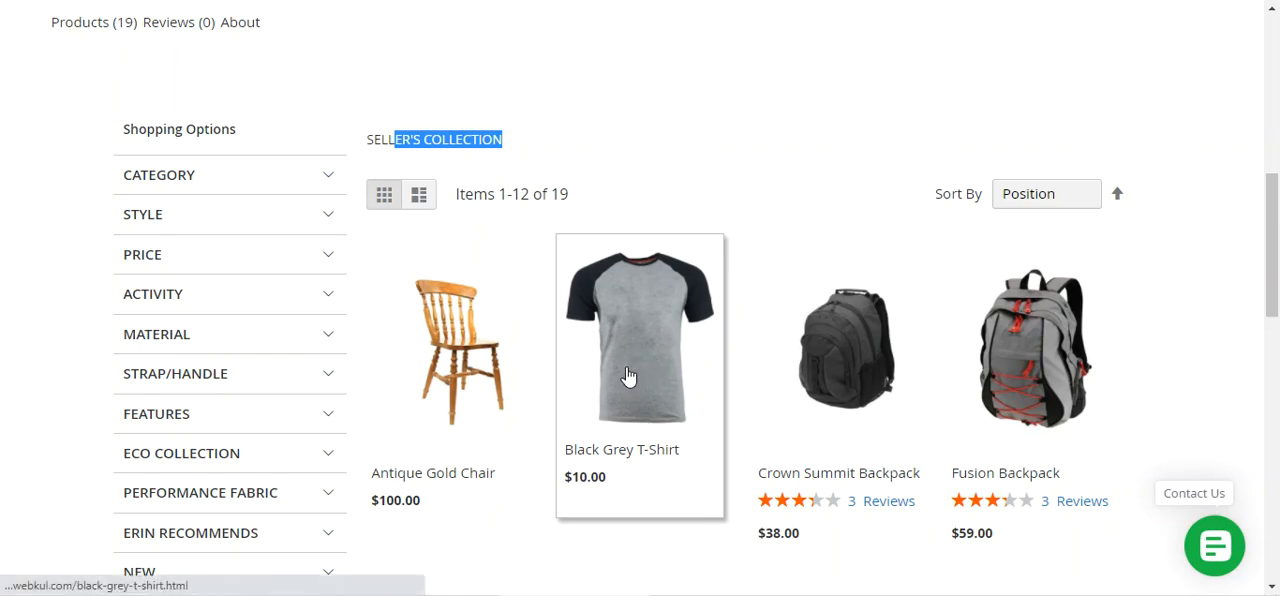
View the product details of the Black Grey T-Shirt and return to the seller's collection
{"action": "left_click", "coordinate": [626, 352]}
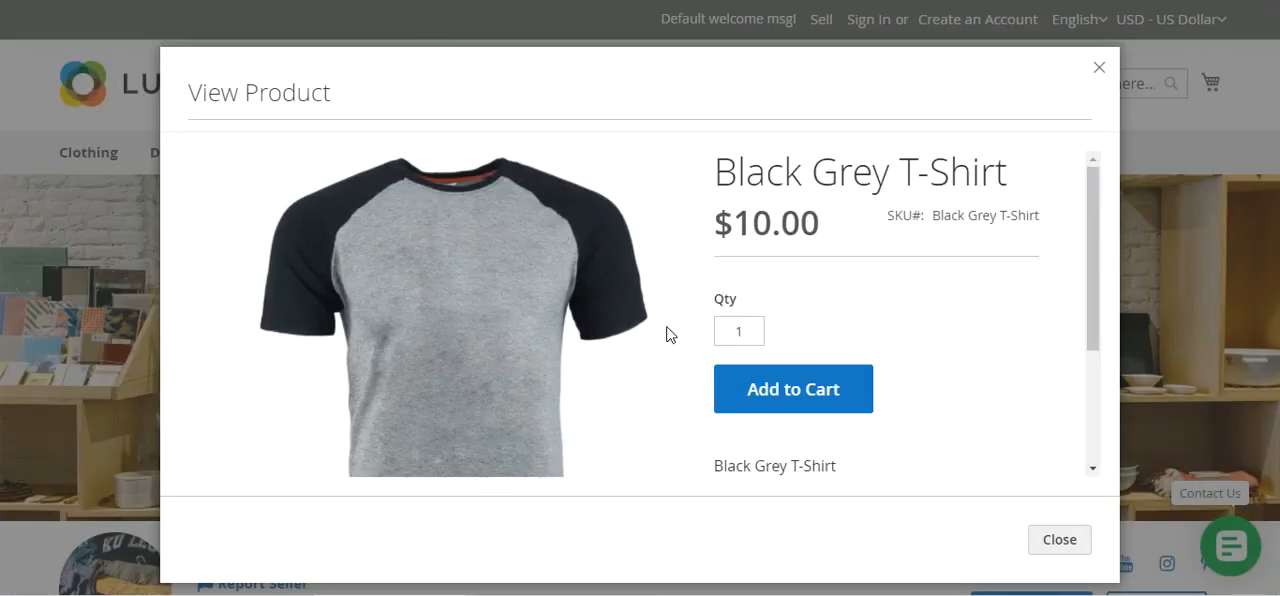
{"action": "left_click_drag", "start_coordinate": [1090, 200], "coordinate": [1080, 220]}
{"action": "scroll", "coordinate": [1080, 220], "scroll_direction": "up", "scroll_amount": 1}
{"action": "left_click", "coordinate": [1099, 68]}
{"action": "scroll", "coordinate": [737, 340], "scroll_direction": "down", "scroll_amount": 6}
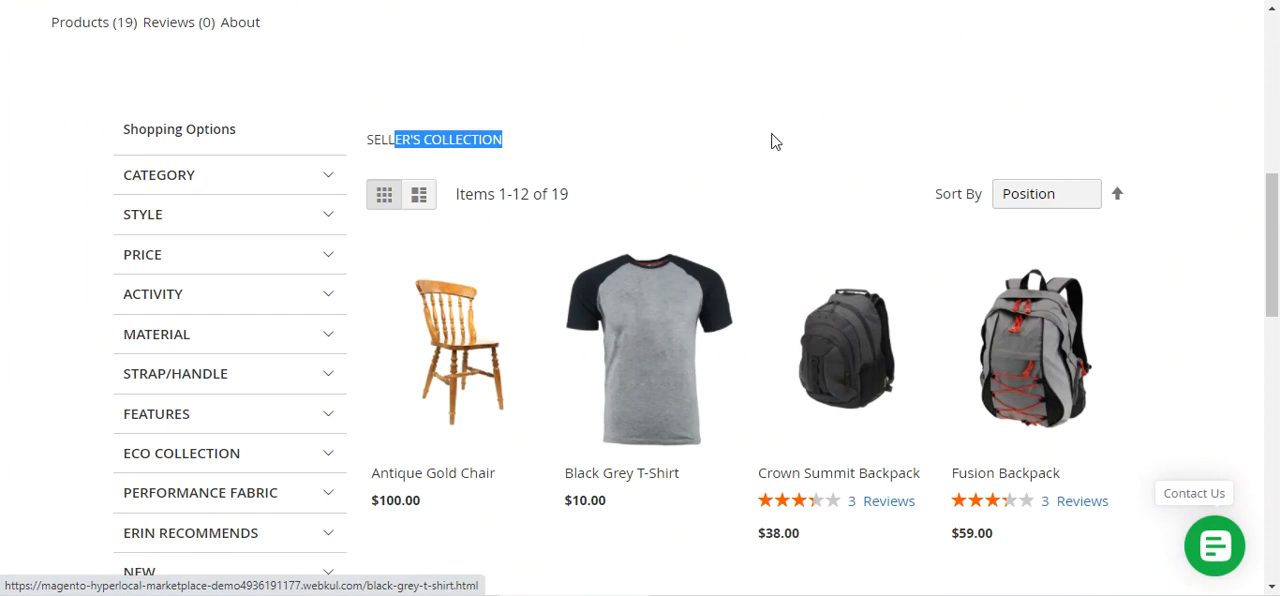
Add one Black Grey T-Shirt to the cart and return to the marketplace home page
{"action": "left_click", "coordinate": [659, 330]}
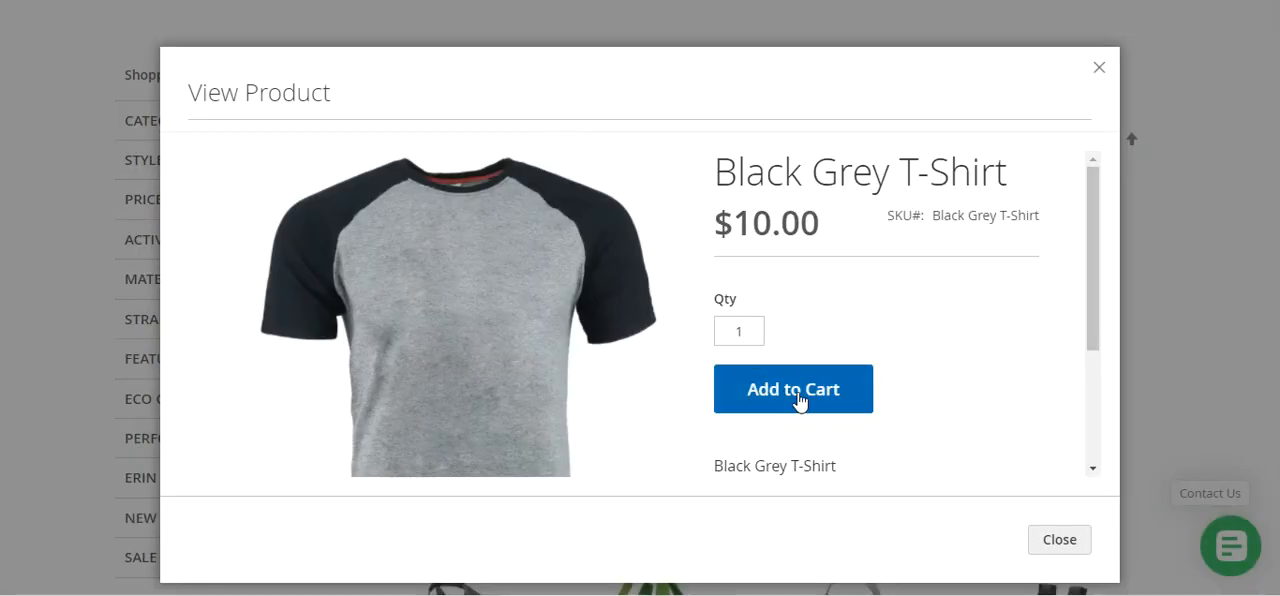
{"action": "left_click", "coordinate": [797, 398]}
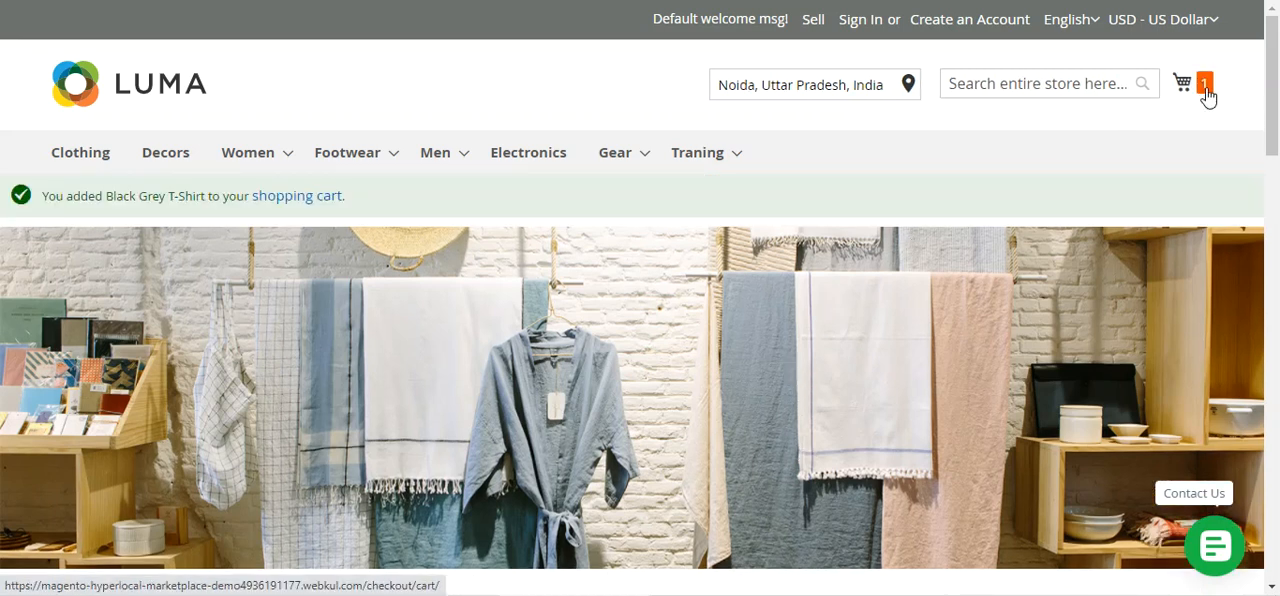
{"action": "left_click", "coordinate": [170, 95]}
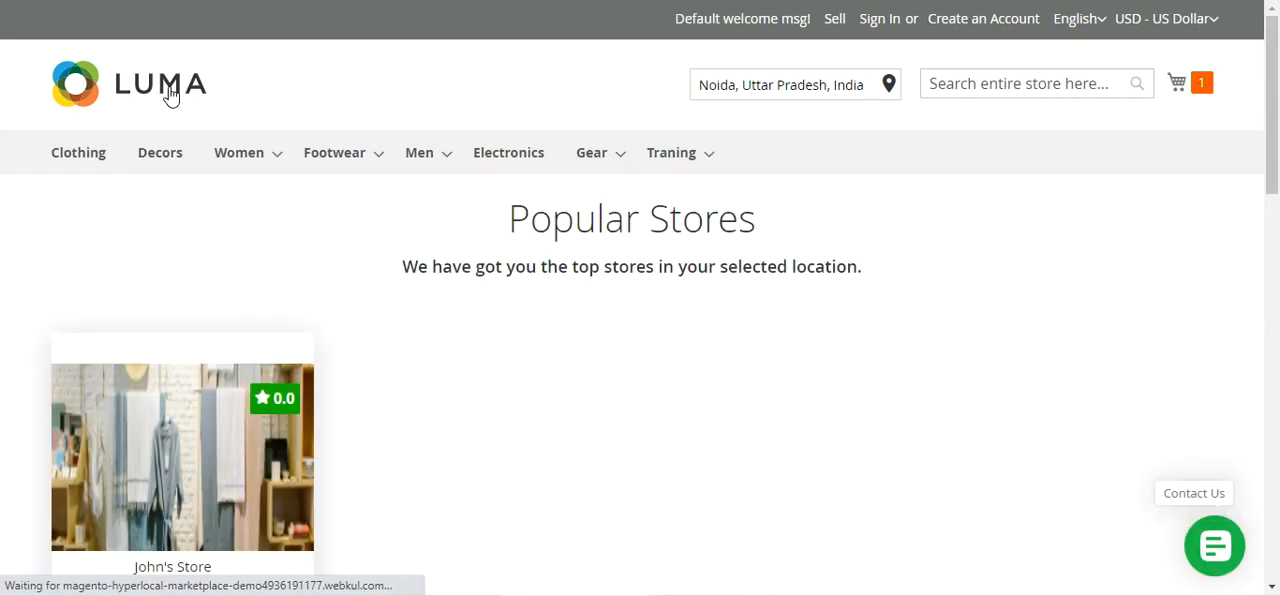
Compare the selected location, Noida, Uttar Pradesh, India, with the address and distance on the popular store's card
{"action": "scroll", "coordinate": [268, 373], "scroll_direction": "down", "scroll_amount": 2}
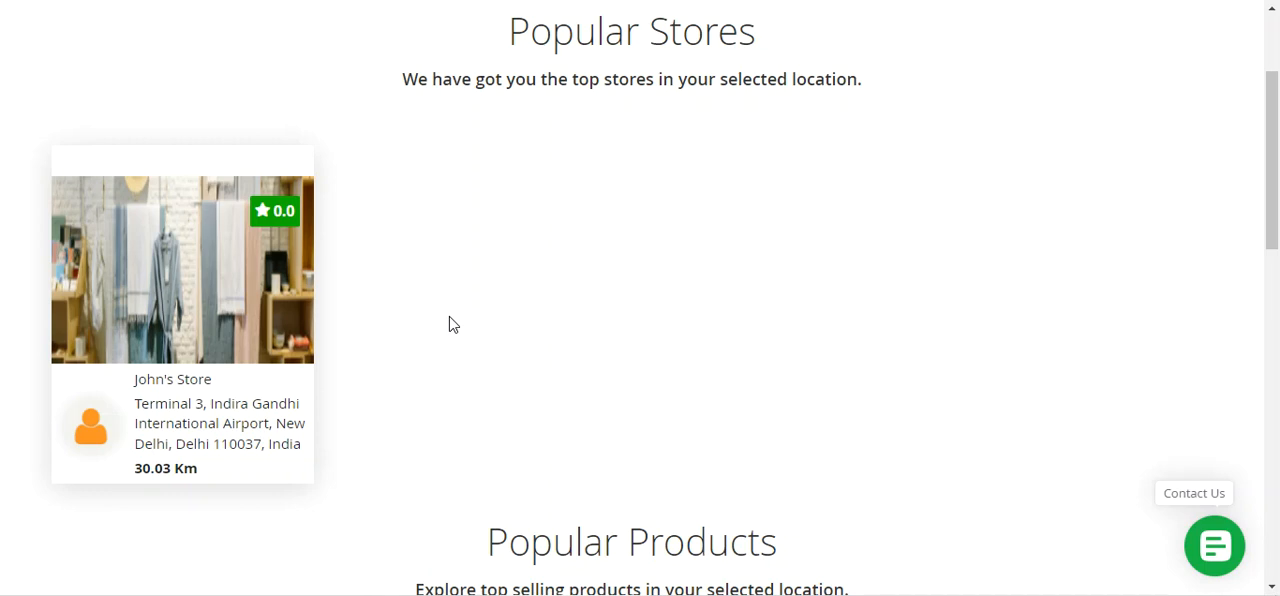
{"action": "scroll", "coordinate": [449, 323], "scroll_direction": "up", "scroll_amount": 1}
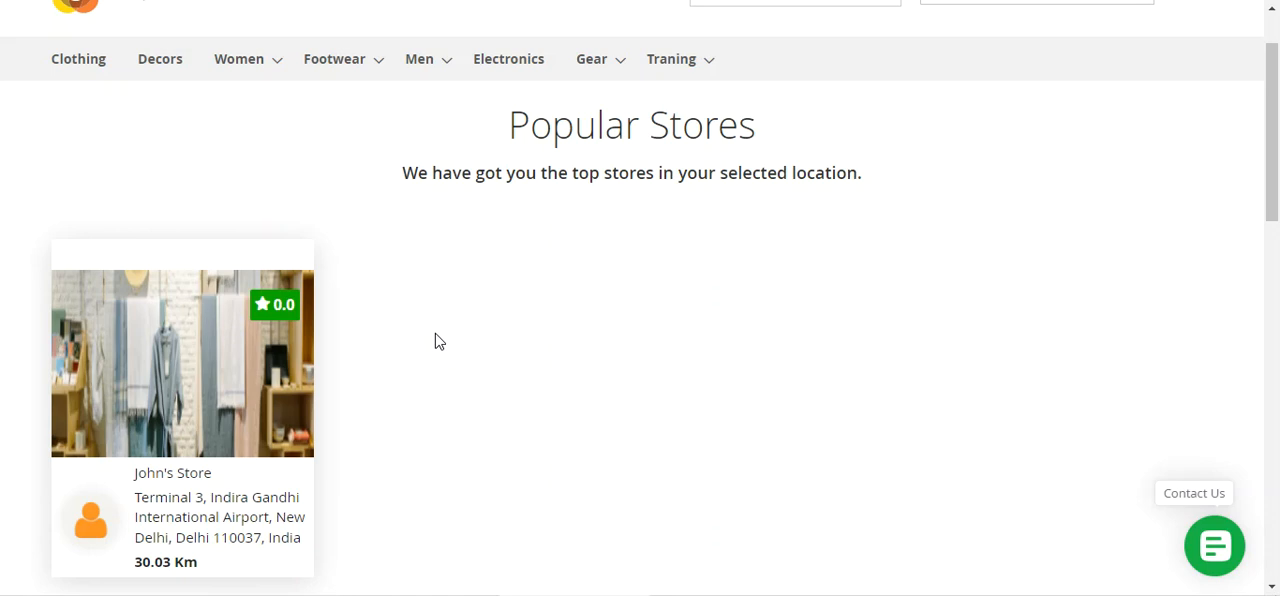
{"action": "scroll", "coordinate": [435, 341], "scroll_direction": "up", "scroll_amount": 1}
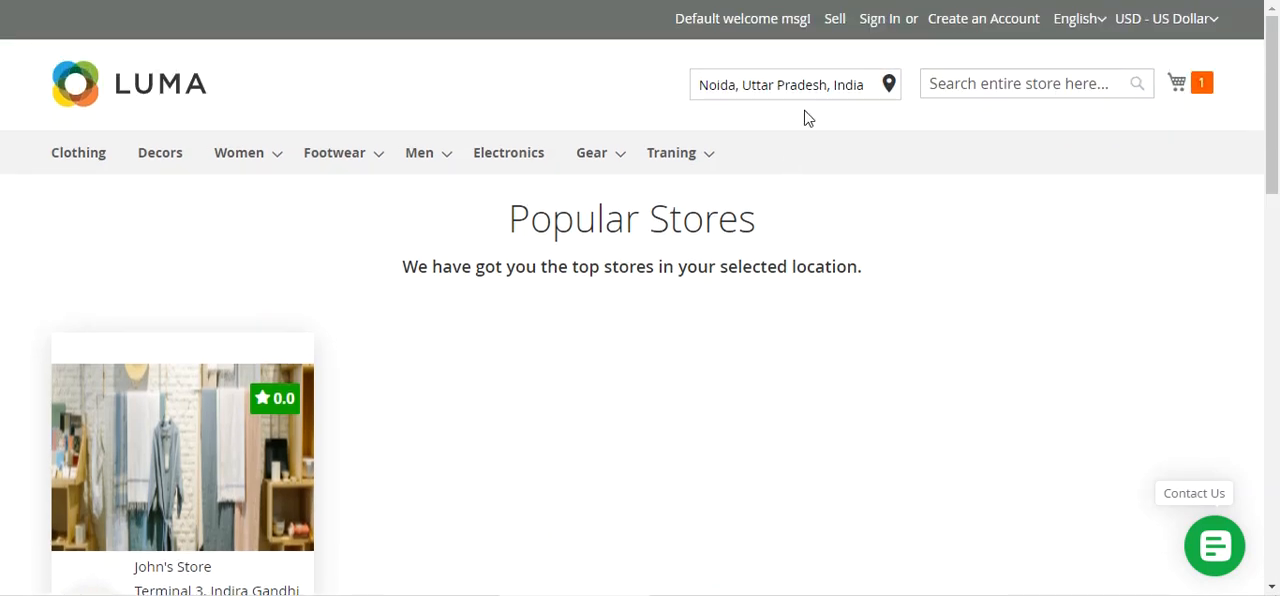
{"action": "scroll", "coordinate": [651, 286], "scroll_direction": "down", "scroll_amount": 2}
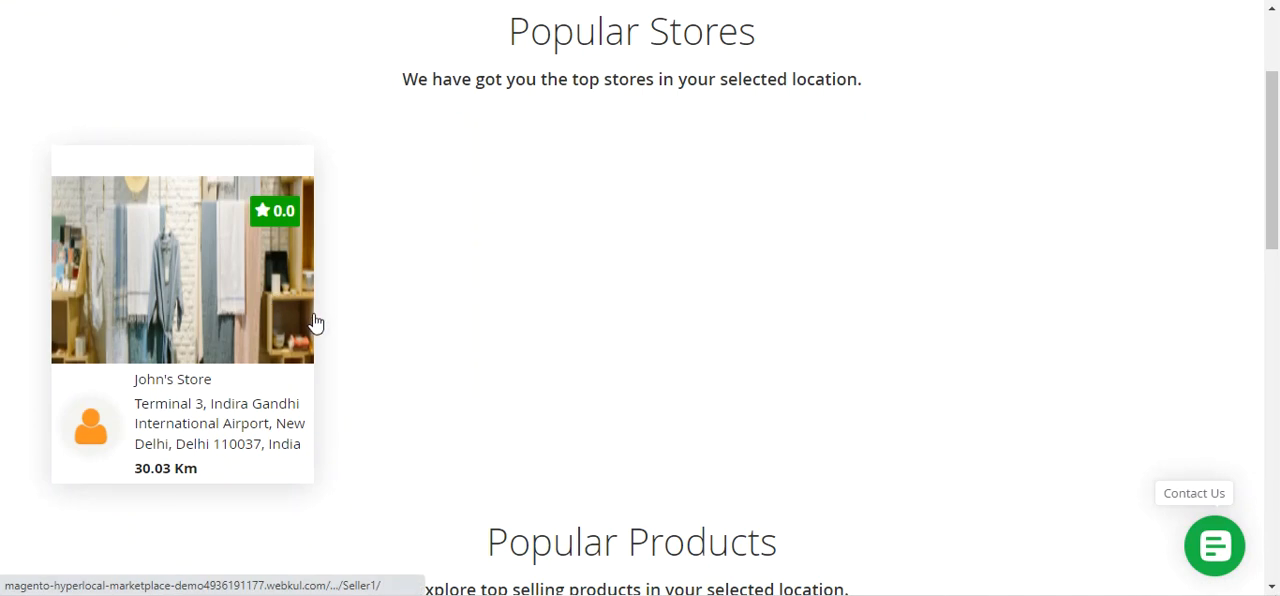
{"action": "scroll", "coordinate": [476, 324], "scroll_direction": "up", "scroll_amount": 2}
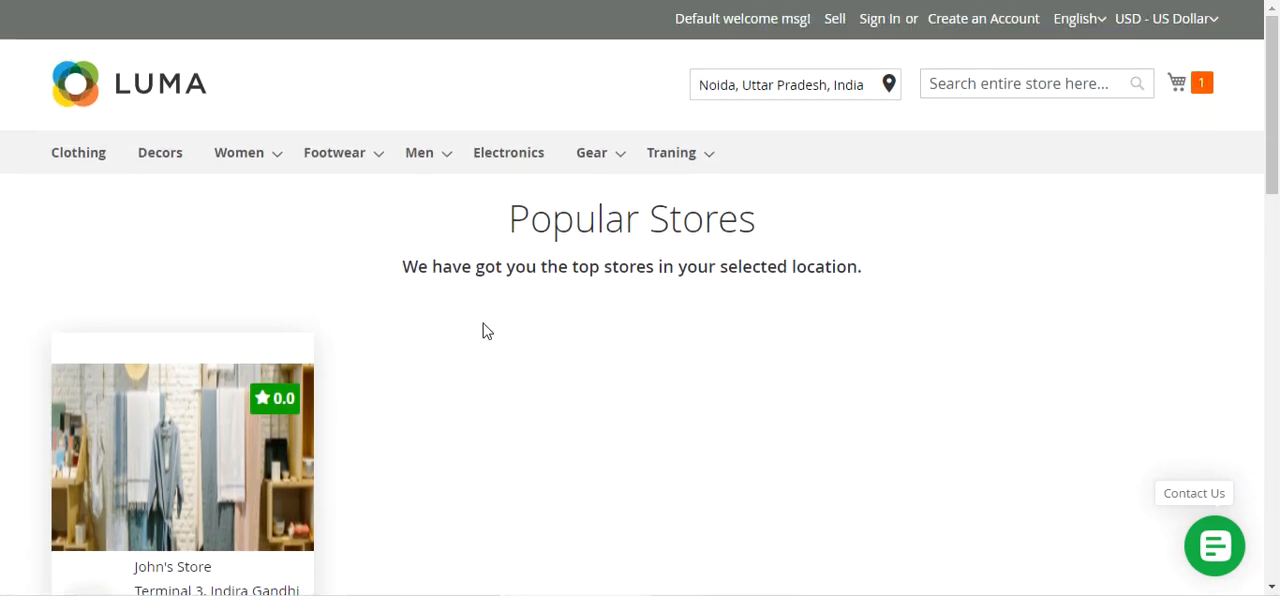
{"action": "scroll", "coordinate": [474, 391], "scroll_direction": "down", "scroll_amount": 3}
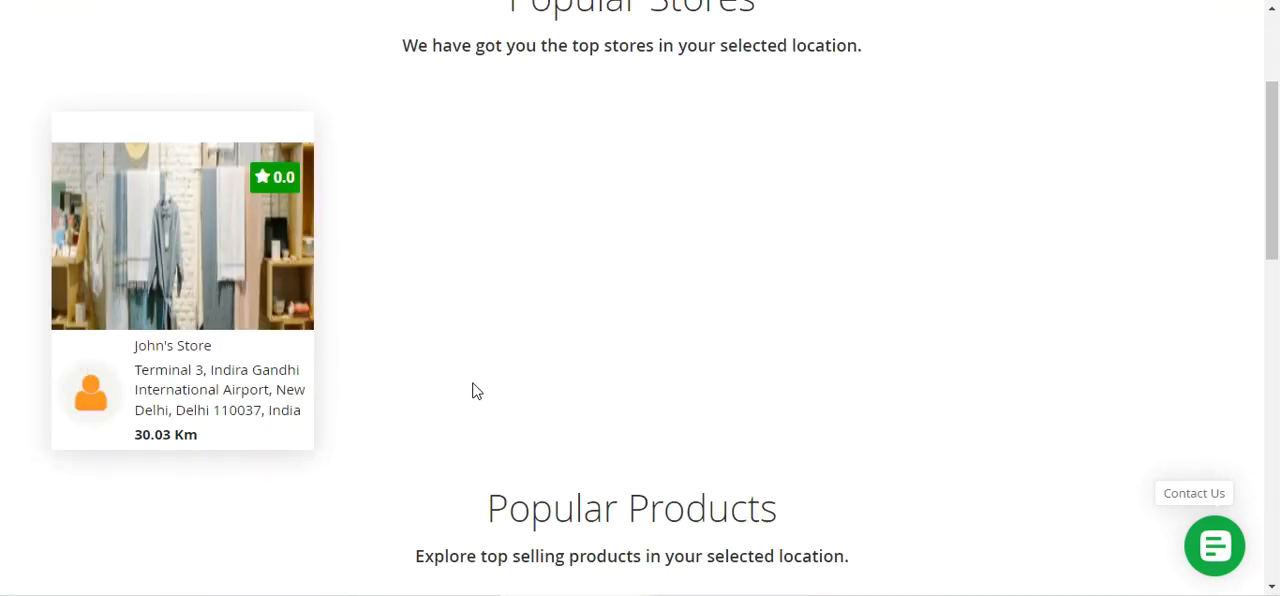
{"action": "scroll", "coordinate": [435, 383], "scroll_direction": "up", "scroll_amount": 1}
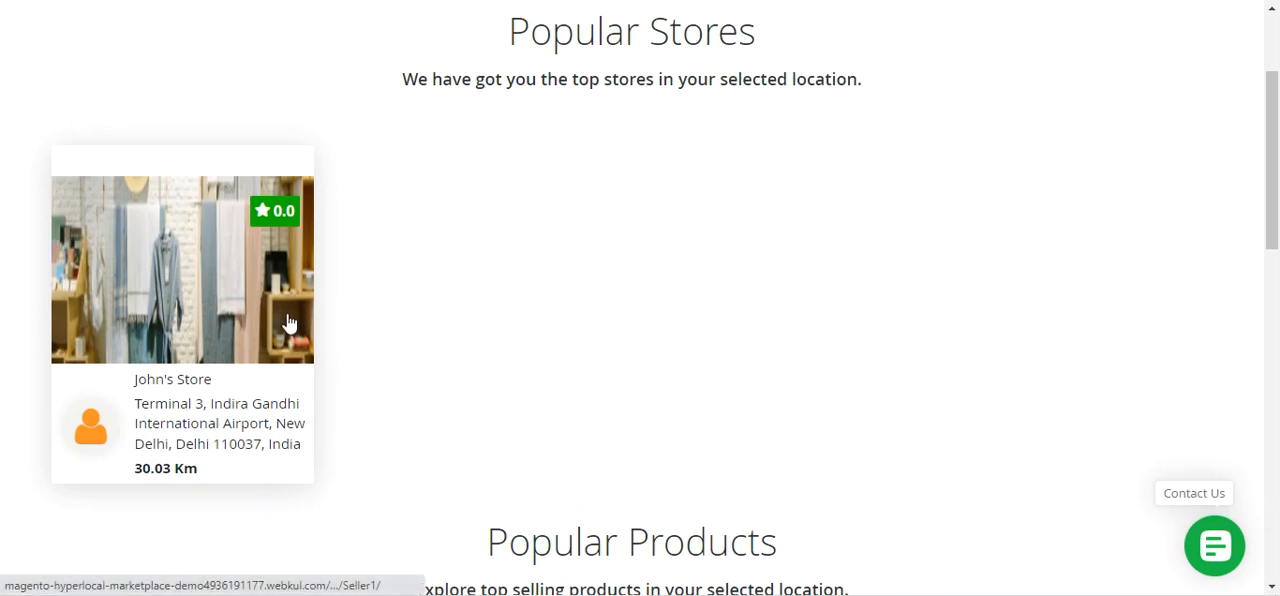
{"action": "scroll", "coordinate": [477, 335], "scroll_direction": "up", "scroll_amount": 2}
{"action": "scroll", "coordinate": [460, 345], "scroll_direction": "down", "scroll_amount": 1}
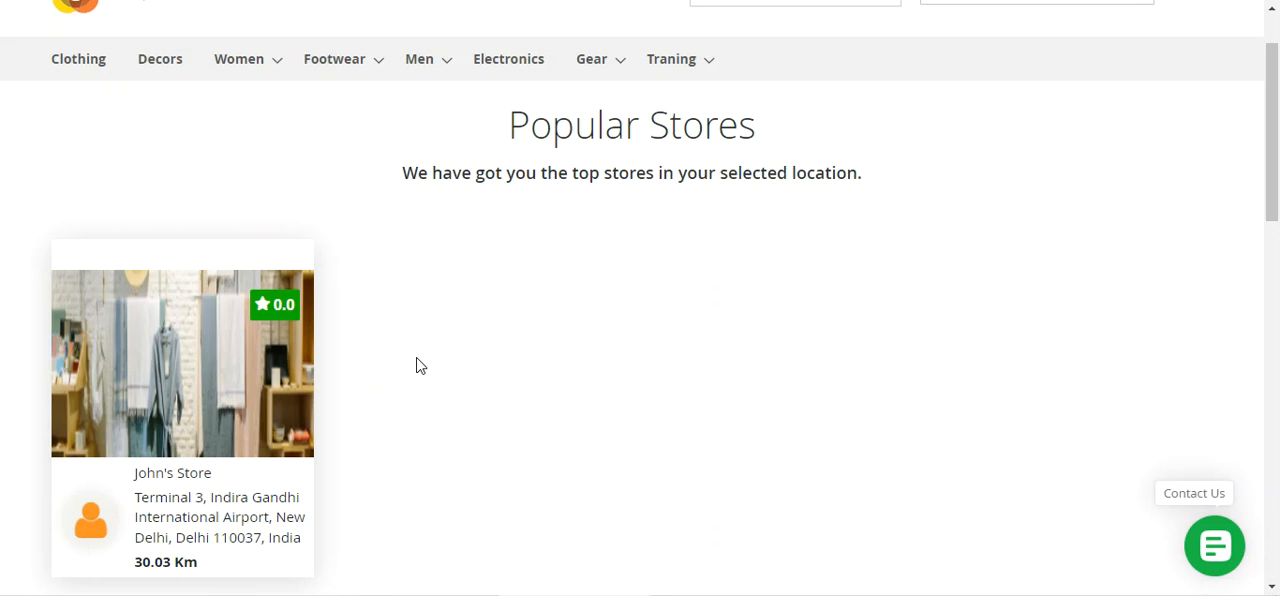
{"action": "scroll", "coordinate": [420, 366], "scroll_direction": "up", "scroll_amount": 1}
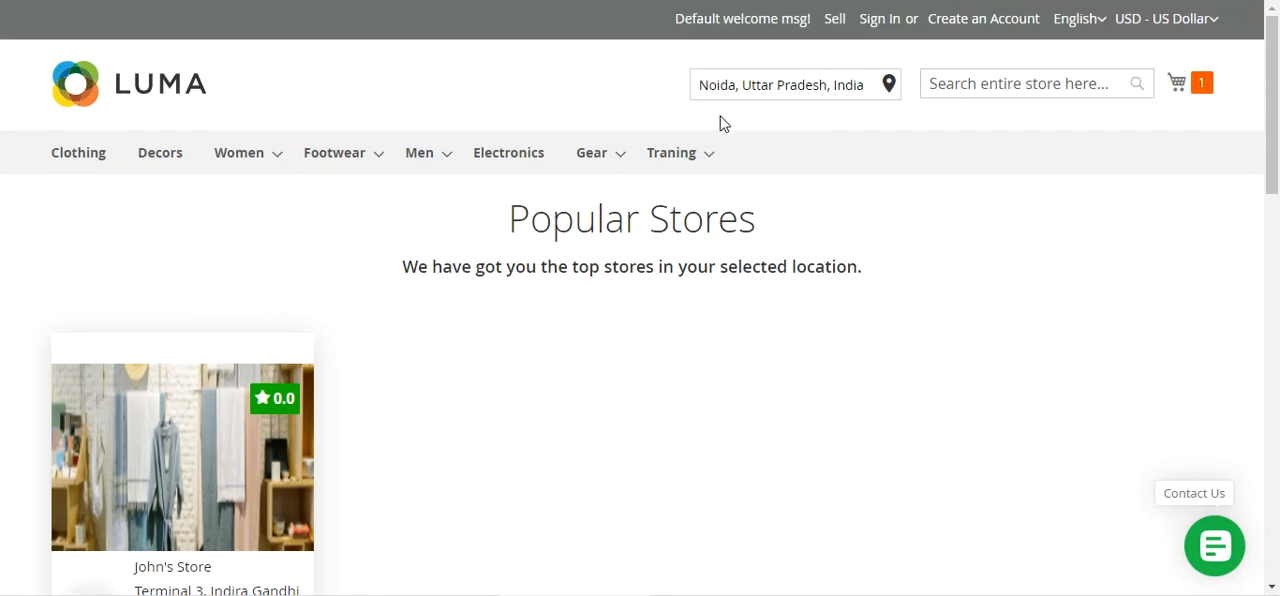
{"action": "left_click", "coordinate": [717, 90]}
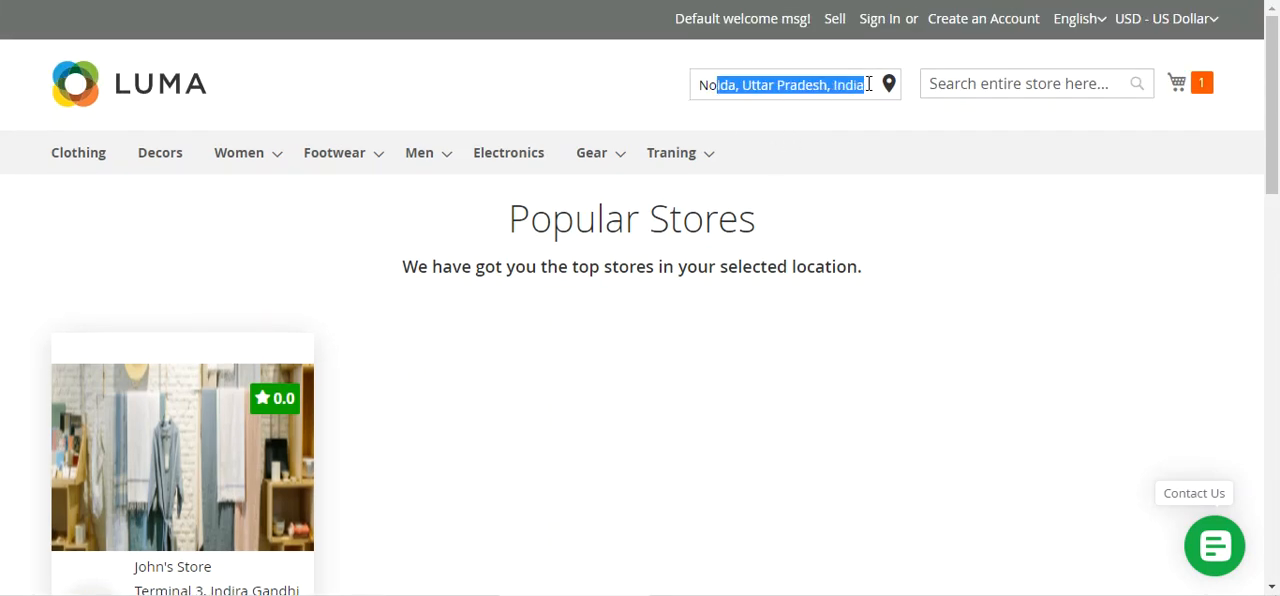
{"action": "left_click", "coordinate": [549, 208]}
{"action": "scroll", "coordinate": [506, 331], "scroll_direction": "down", "scroll_amount": 2}
{"action": "scroll", "coordinate": [506, 331], "scroll_direction": "up", "scroll_amount": 2}
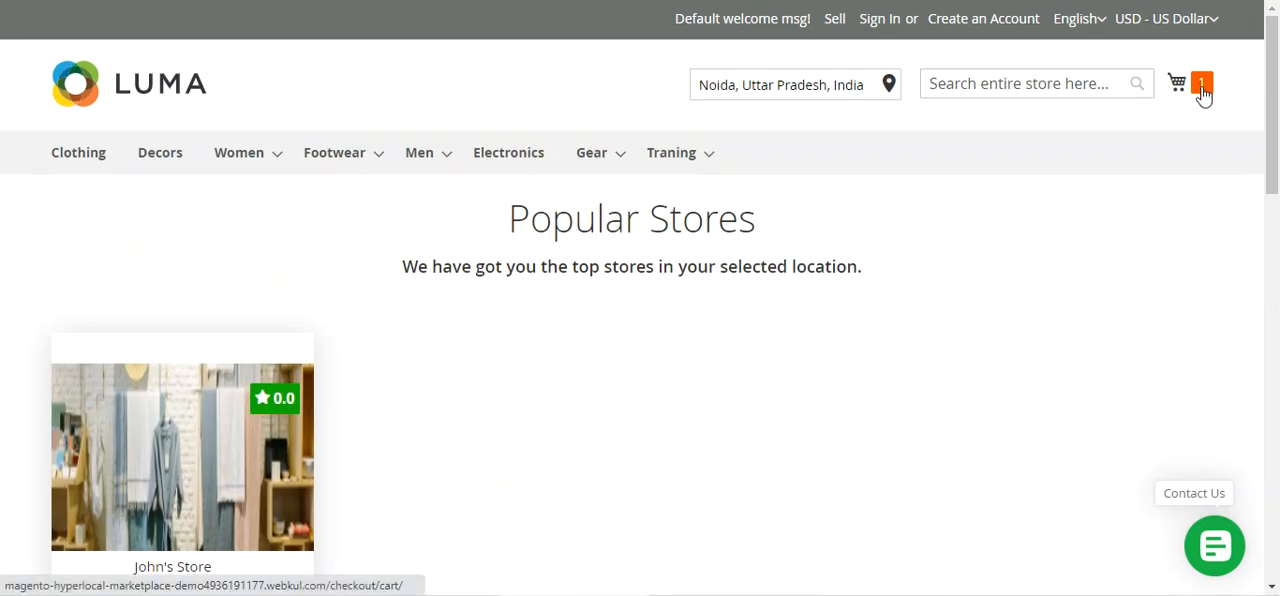
Sign in to the customer account and proceed to checkout with the Black Grey T-Shirt in the cart
{"action": "left_click", "coordinate": [1198, 88]}
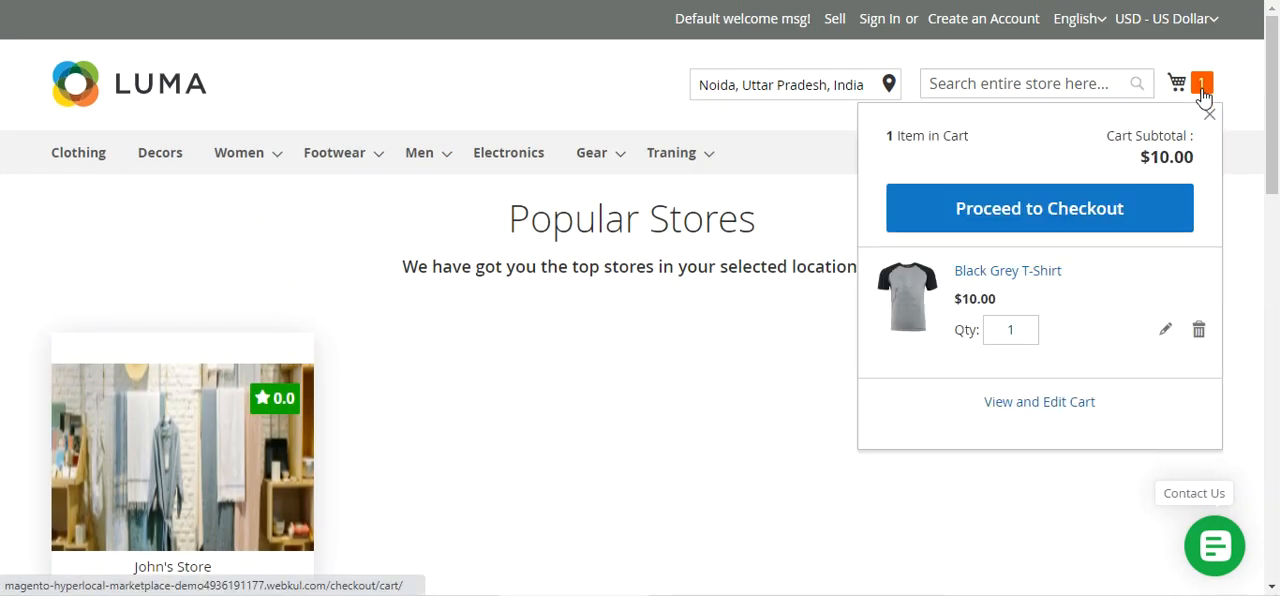
{"action": "left_click", "coordinate": [1053, 222]}
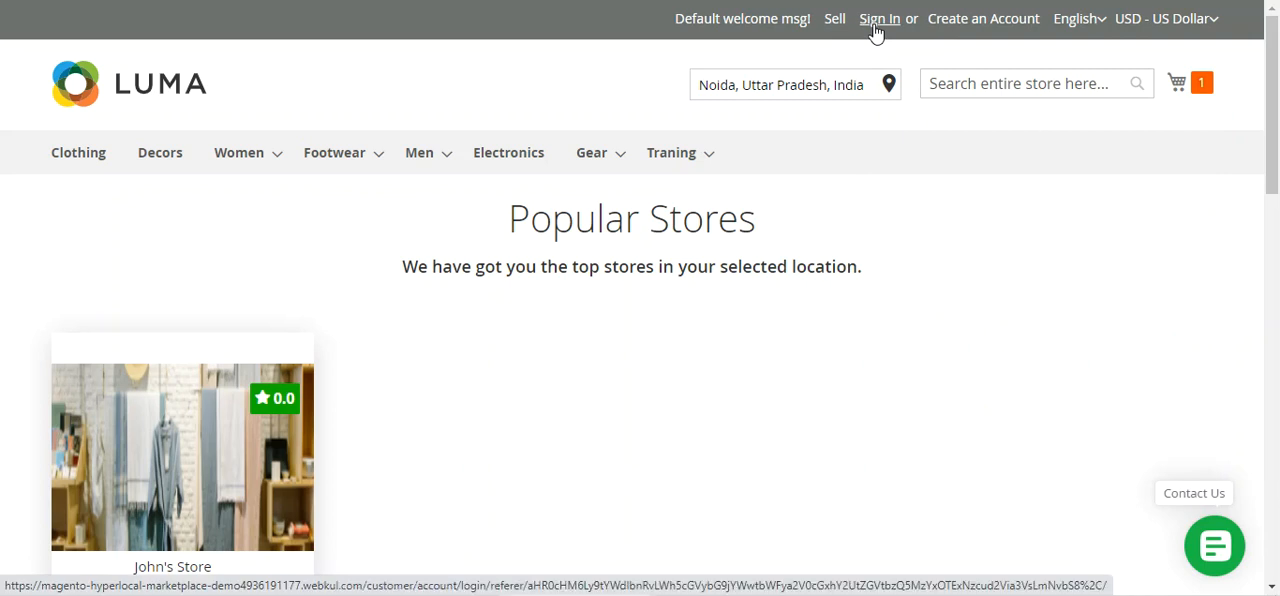
{"action": "left_click", "coordinate": [878, 20]}
{"action": "left_click", "coordinate": [92, 538]}
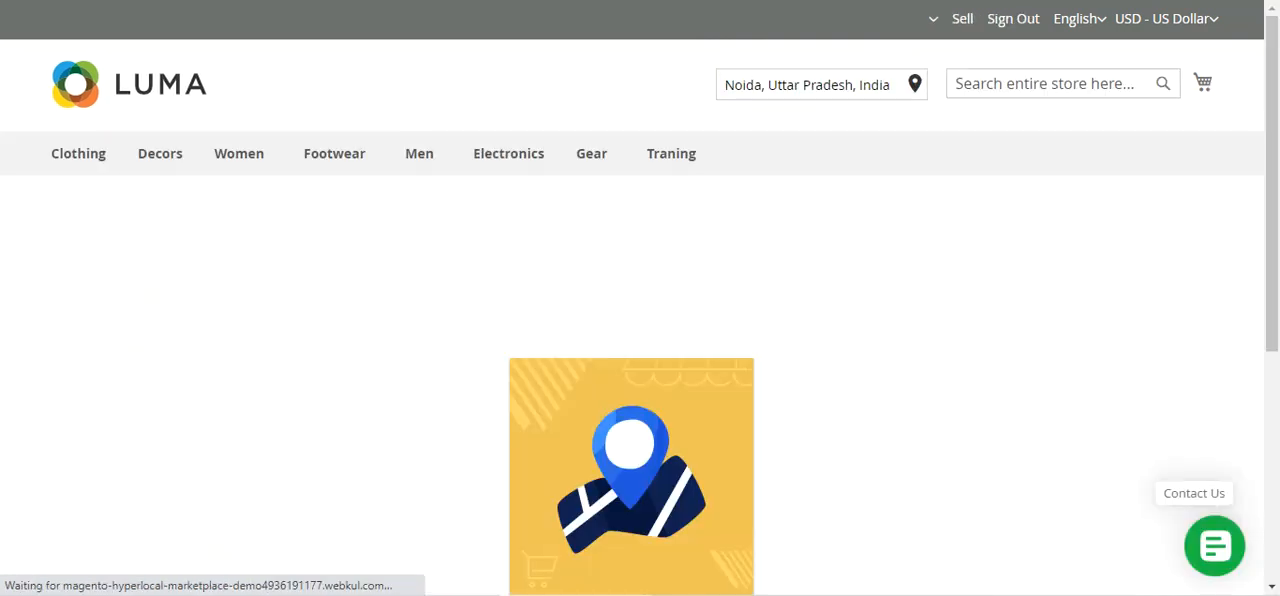
{"action": "left_click", "coordinate": [1211, 88]}
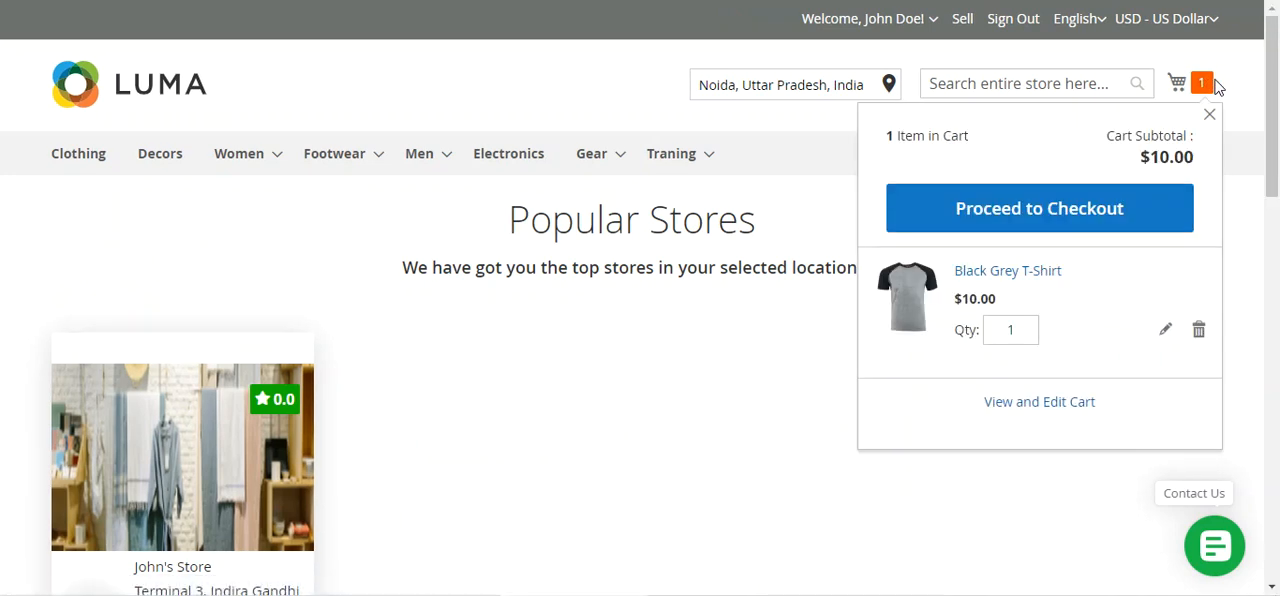
{"action": "left_click", "coordinate": [1075, 210]}
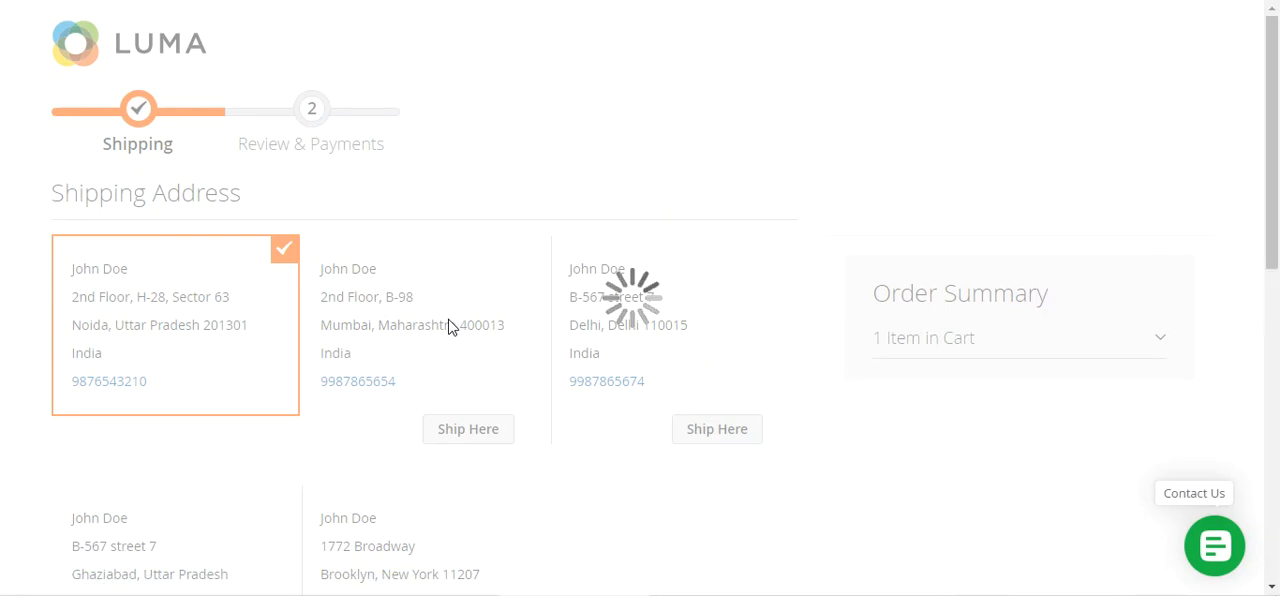
Keep the preselected shipping address, choose the Hyper Local shipping method, and continue to the review and payment stage
{"action": "scroll", "coordinate": [211, 232], "scroll_direction": "down", "scroll_amount": 2}
{"action": "scroll", "coordinate": [205, 178], "scroll_direction": "down", "scroll_amount": 5}
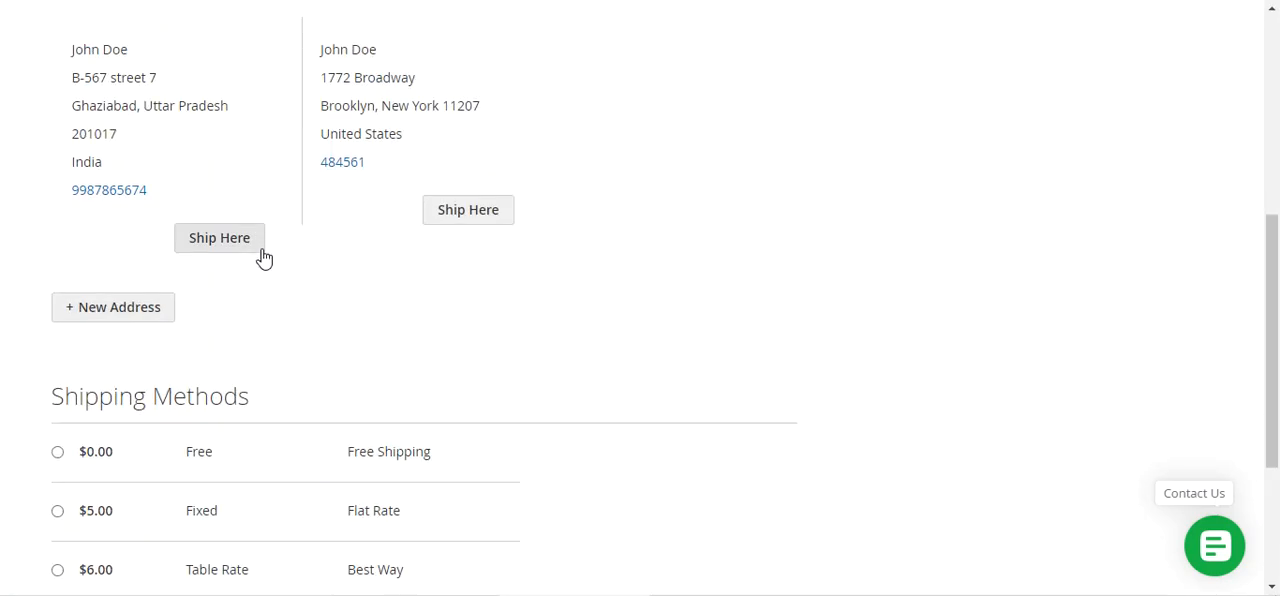
{"action": "left_click", "coordinate": [57, 442]}
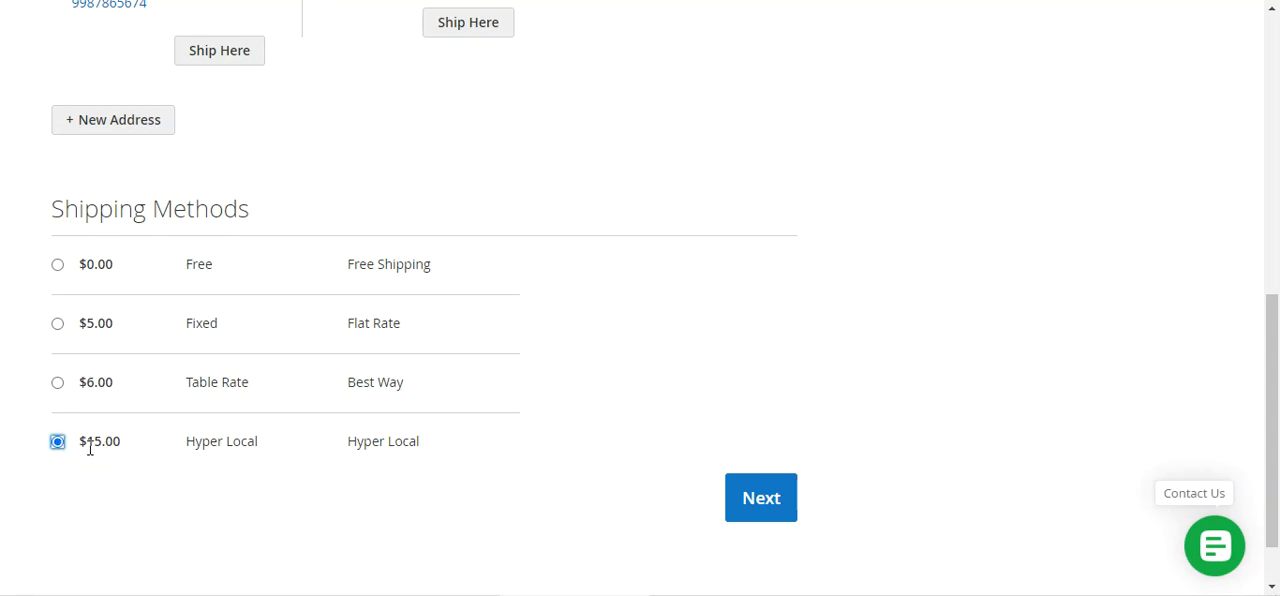
{"action": "left_click_drag", "start_coordinate": [83, 444], "coordinate": [116, 443]}
{"action": "left_click", "coordinate": [757, 505]}
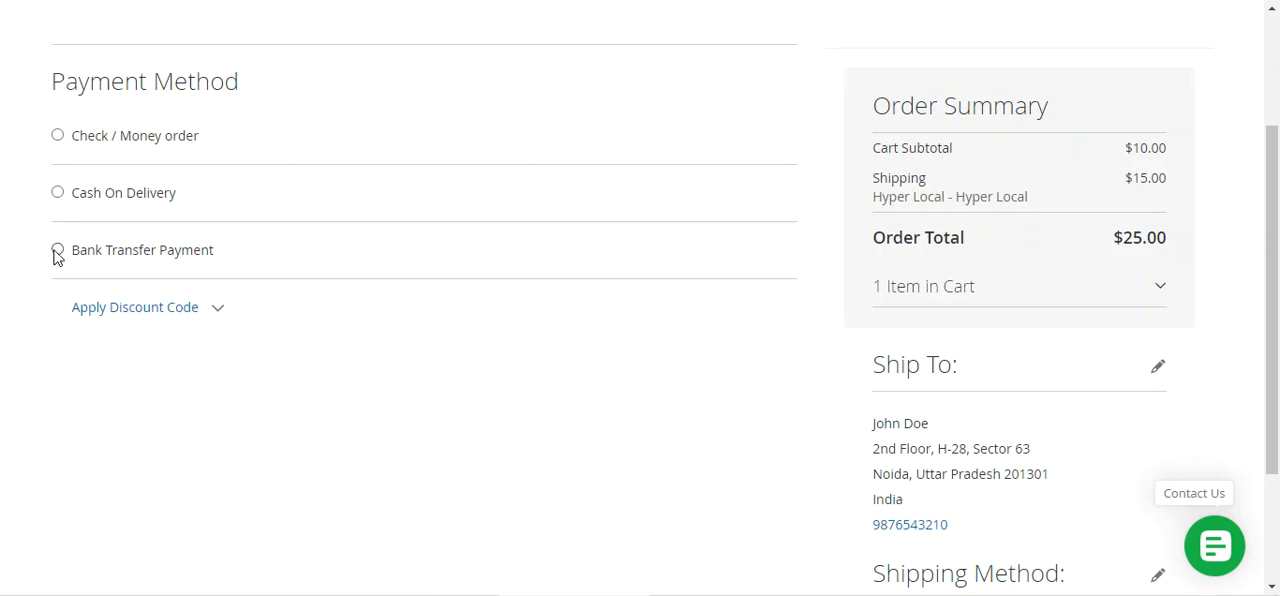
Choose Cash On Delivery as the payment method, check the order summary's shipping method and subtotal, and place the order
{"action": "left_click", "coordinate": [56, 195]}
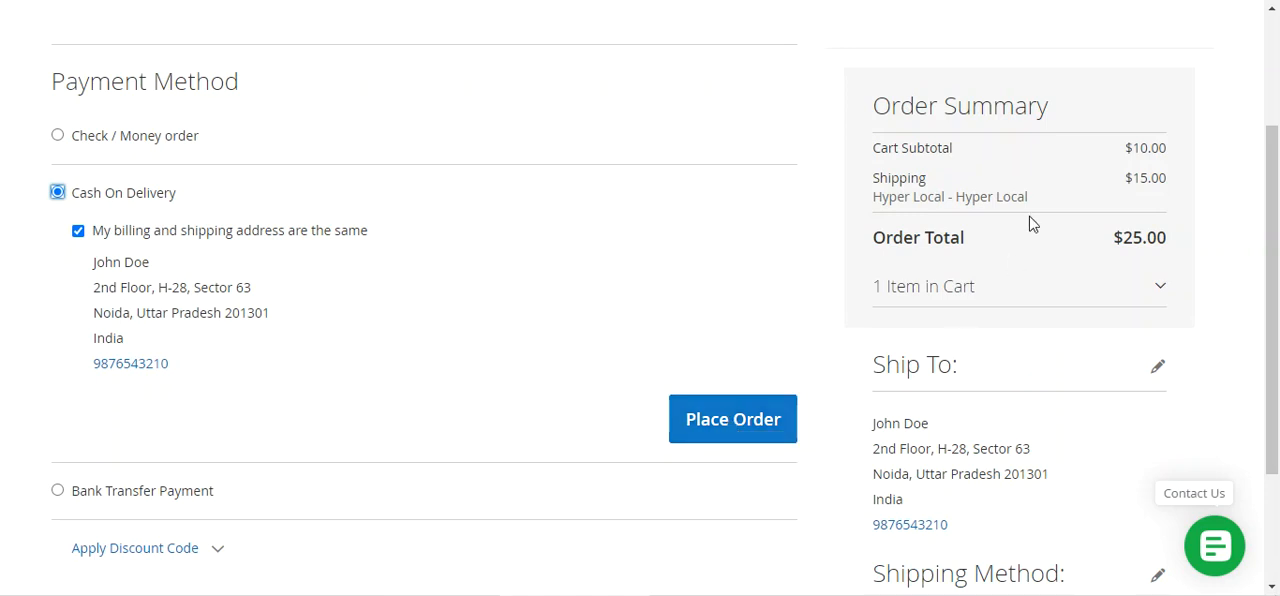
{"action": "left_click_drag", "start_coordinate": [878, 197], "coordinate": [1034, 198]}
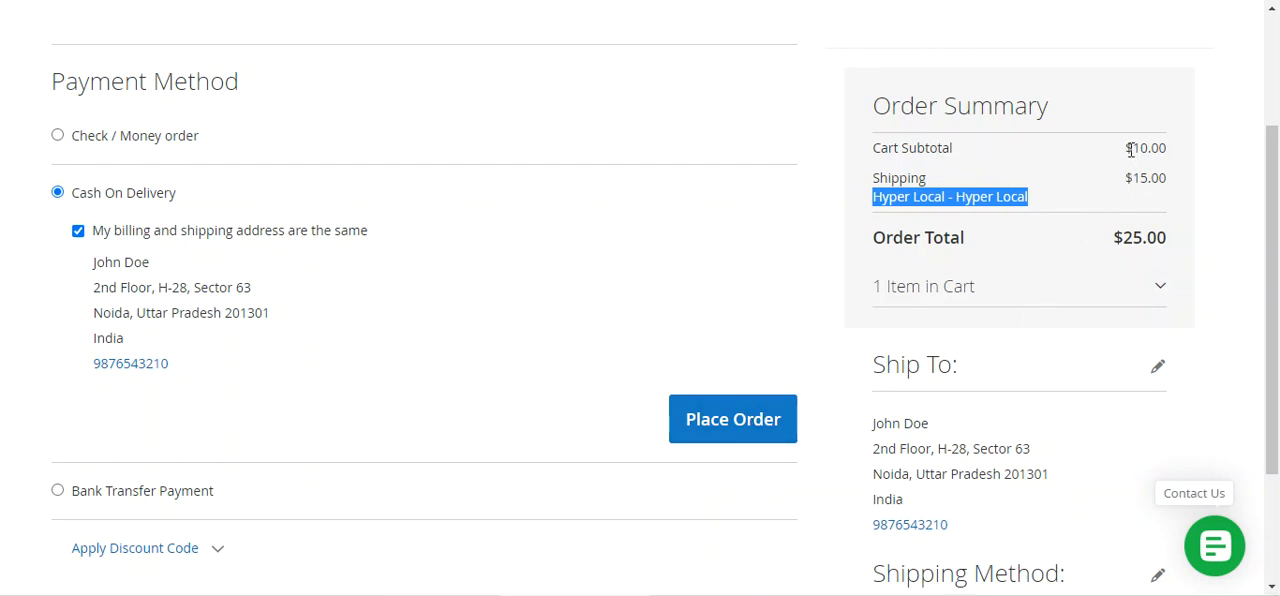
{"action": "left_click_drag", "start_coordinate": [1125, 152], "coordinate": [1159, 150]}
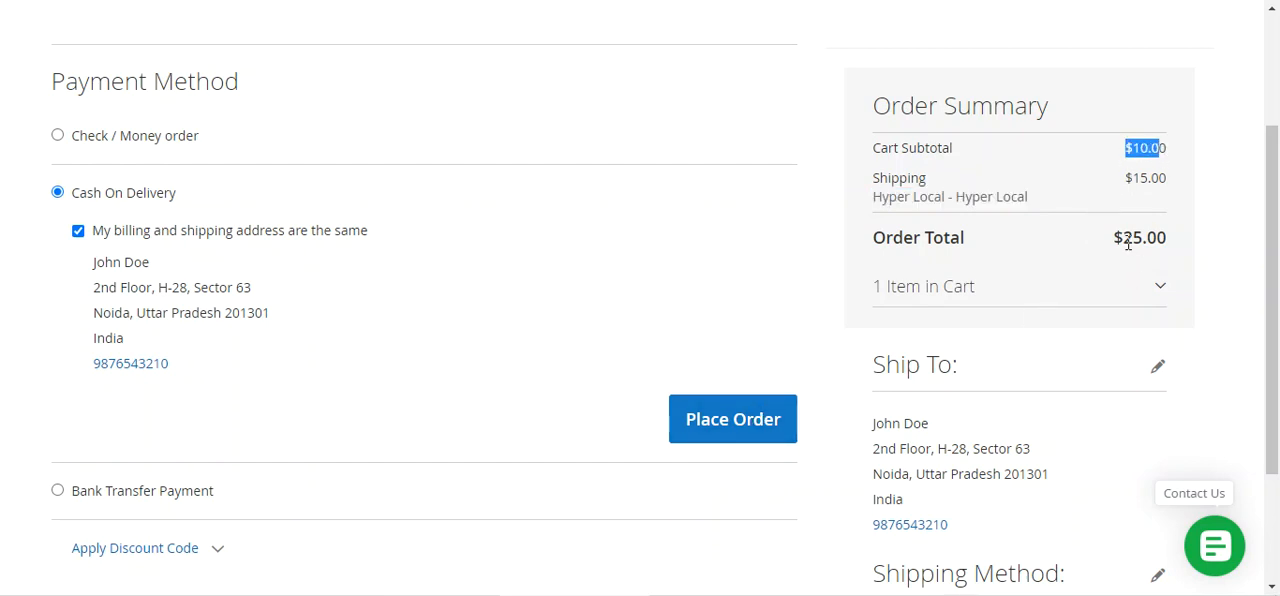
{"action": "left_click", "coordinate": [737, 425]}
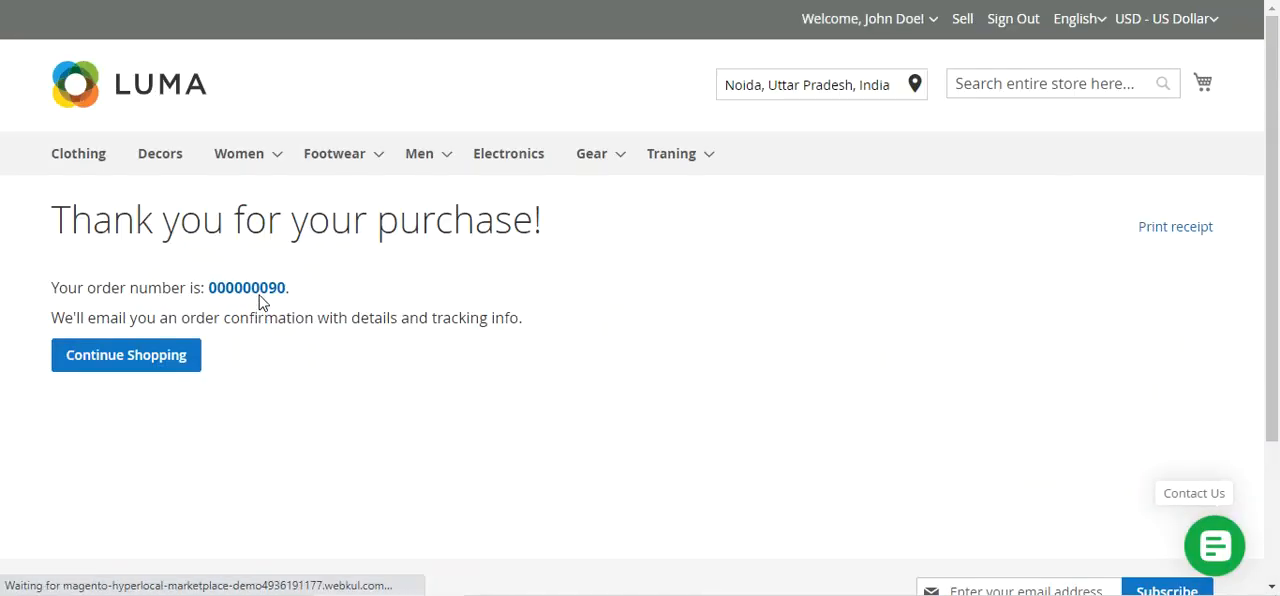
Open the placed order's details and review its ordered items, totals and shipping method
{"action": "left_click", "coordinate": [274, 298]}
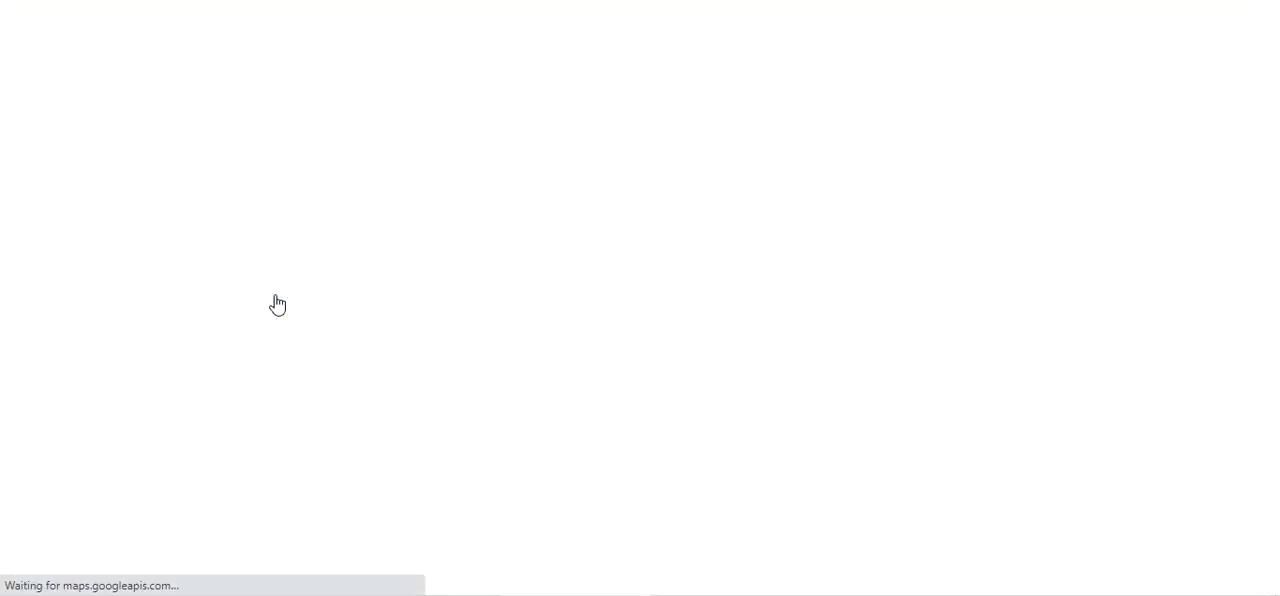
{"action": "scroll", "coordinate": [460, 350], "scroll_direction": "down", "scroll_amount": 3}
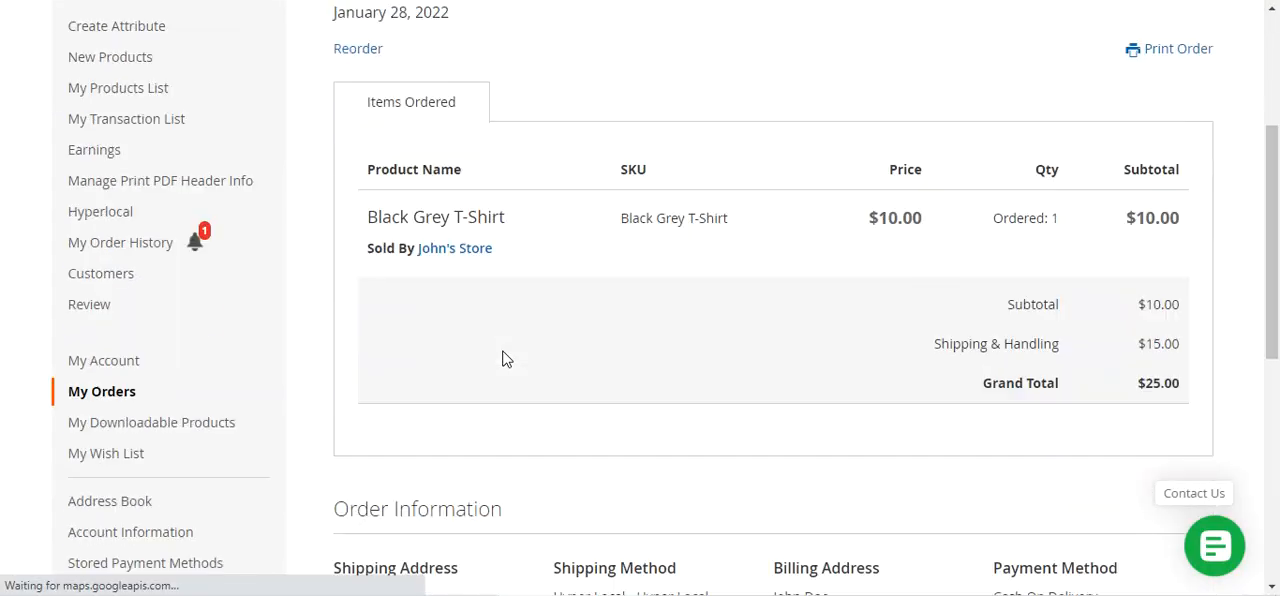
{"action": "scroll", "coordinate": [505, 359], "scroll_direction": "down", "scroll_amount": 1}
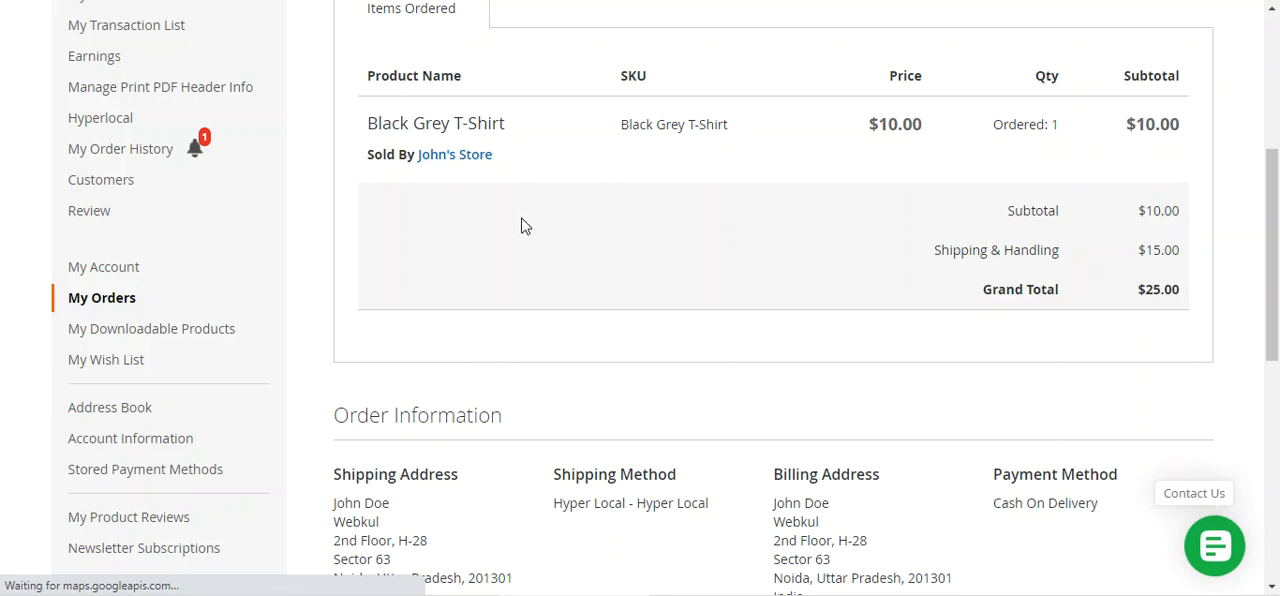
{"action": "scroll", "coordinate": [590, 364], "scroll_direction": "down", "scroll_amount": 2}
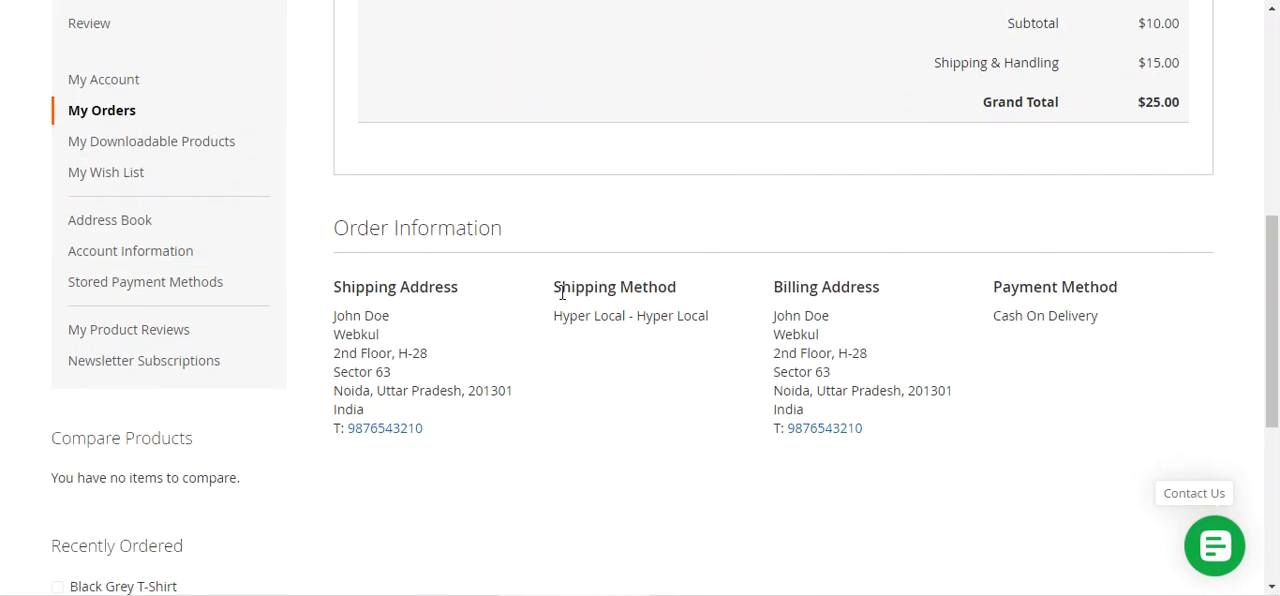
{"action": "left_click_drag", "start_coordinate": [562, 292], "coordinate": [697, 291]}
{"action": "left_click_drag", "start_coordinate": [570, 316], "coordinate": [700, 318]}
{"action": "scroll", "coordinate": [585, 372], "scroll_direction": "up", "scroll_amount": 6}
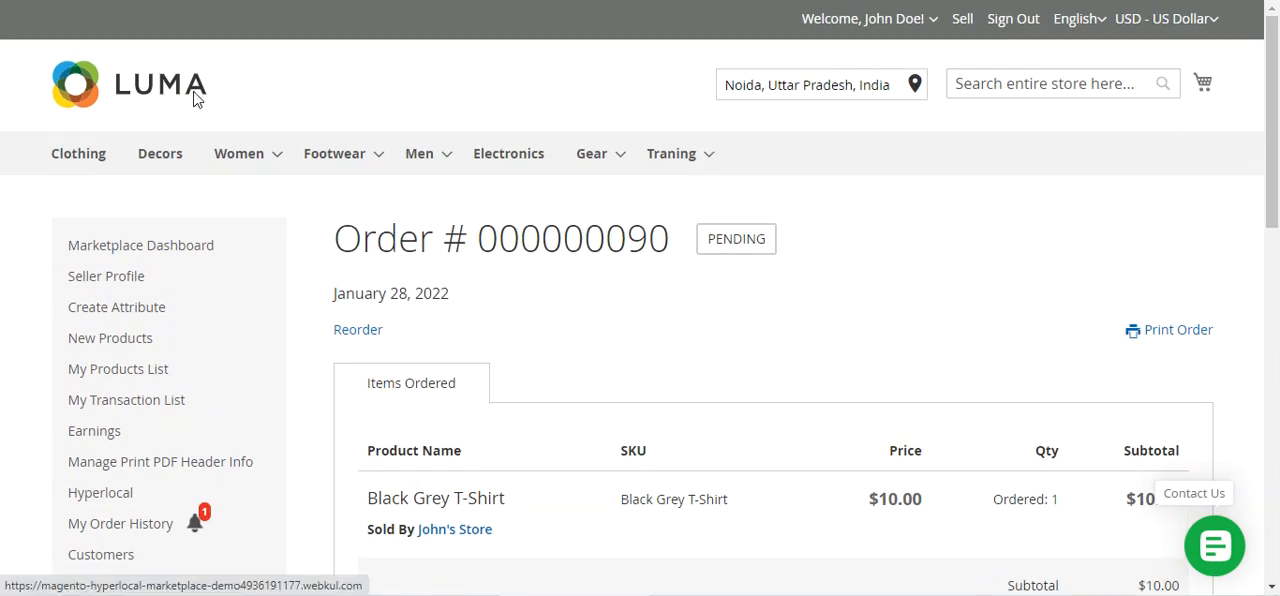
Return to the marketplace home page and change the selected location to California, USA, accepting that the cart is emptied
{"action": "left_click", "coordinate": [195, 99]}
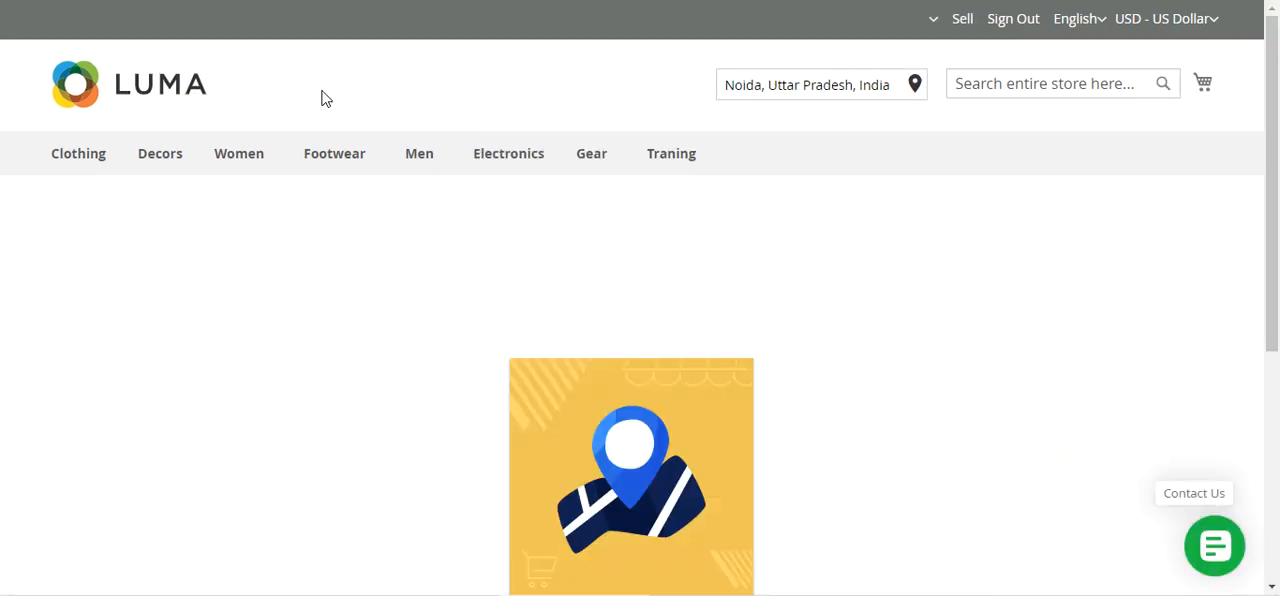
{"action": "left_click", "coordinate": [795, 89]}
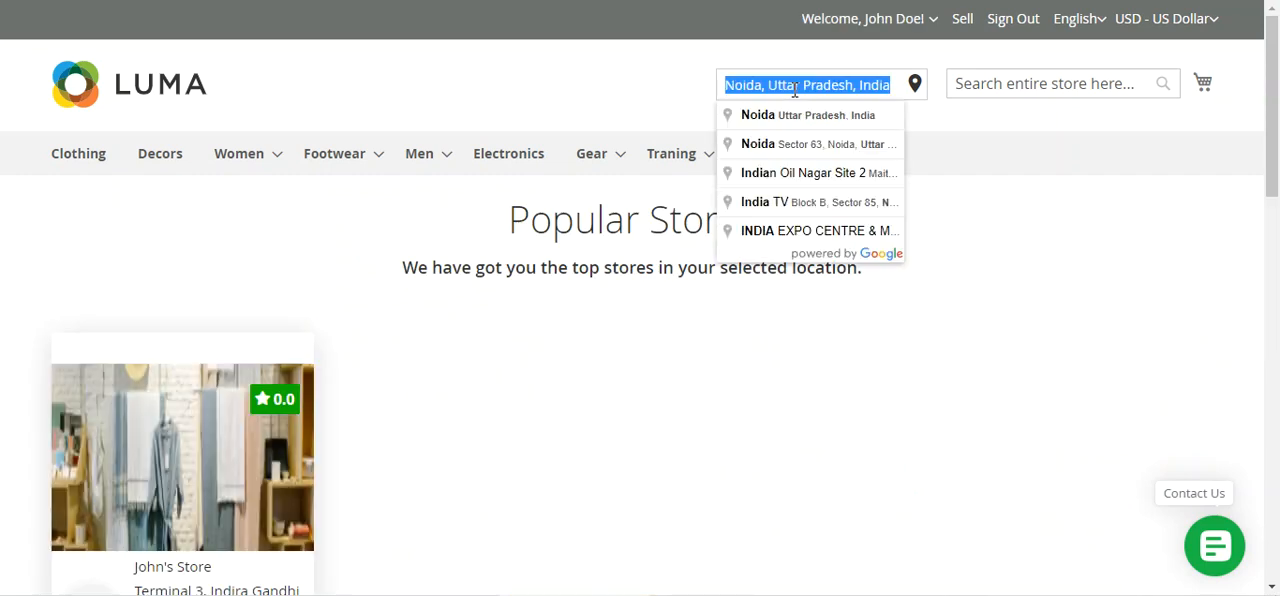
{"action": "type", "text": "cali"}
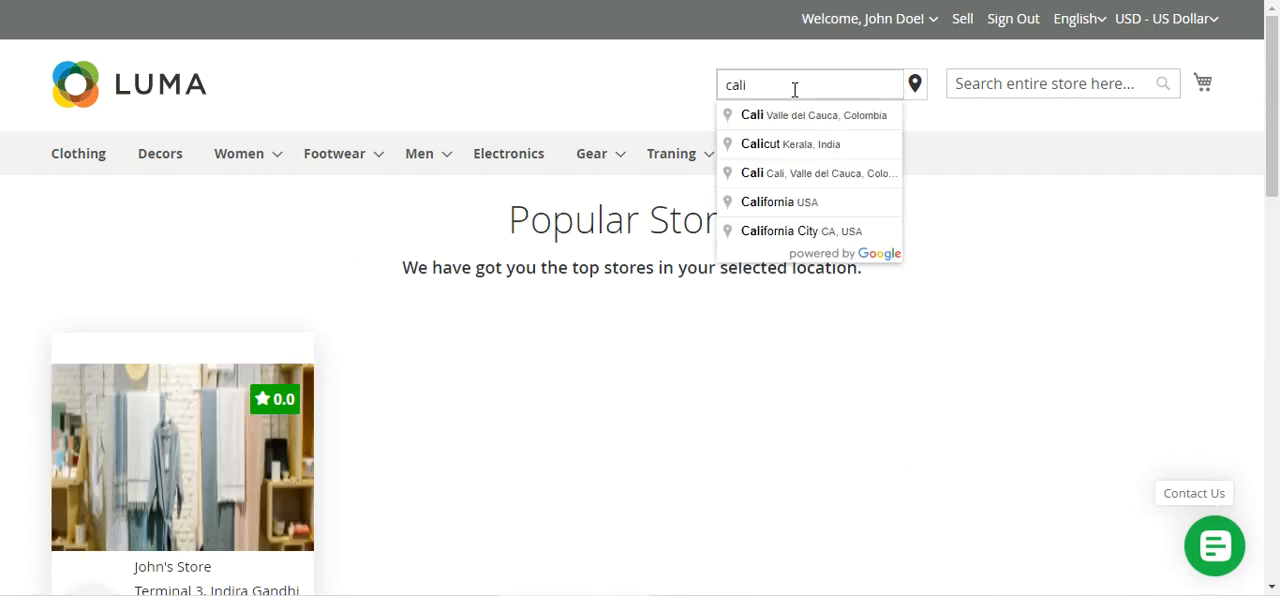
{"action": "type", "text": "fornia"}
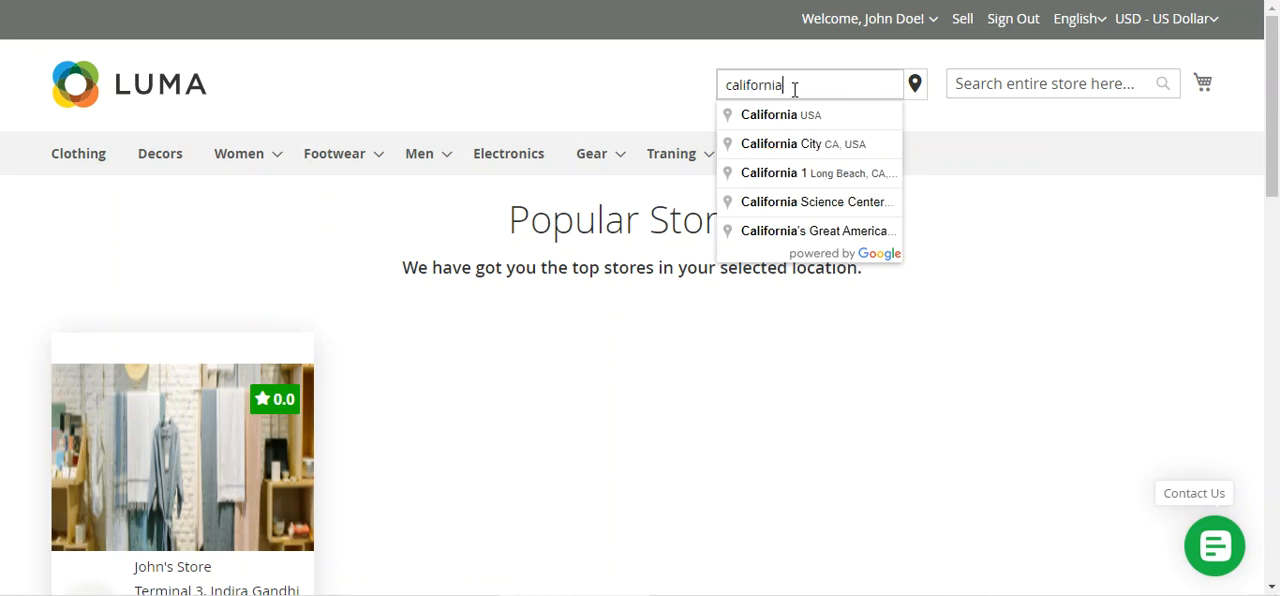
{"action": "left_click", "coordinate": [806, 112]}
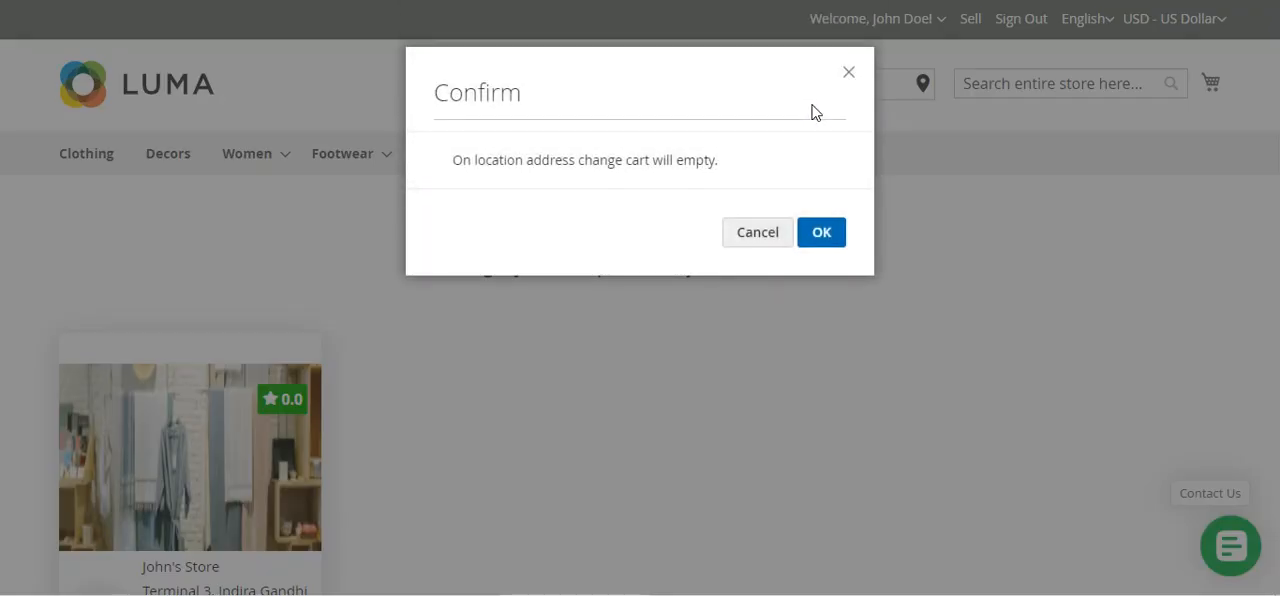
{"action": "left_click", "coordinate": [821, 233]}
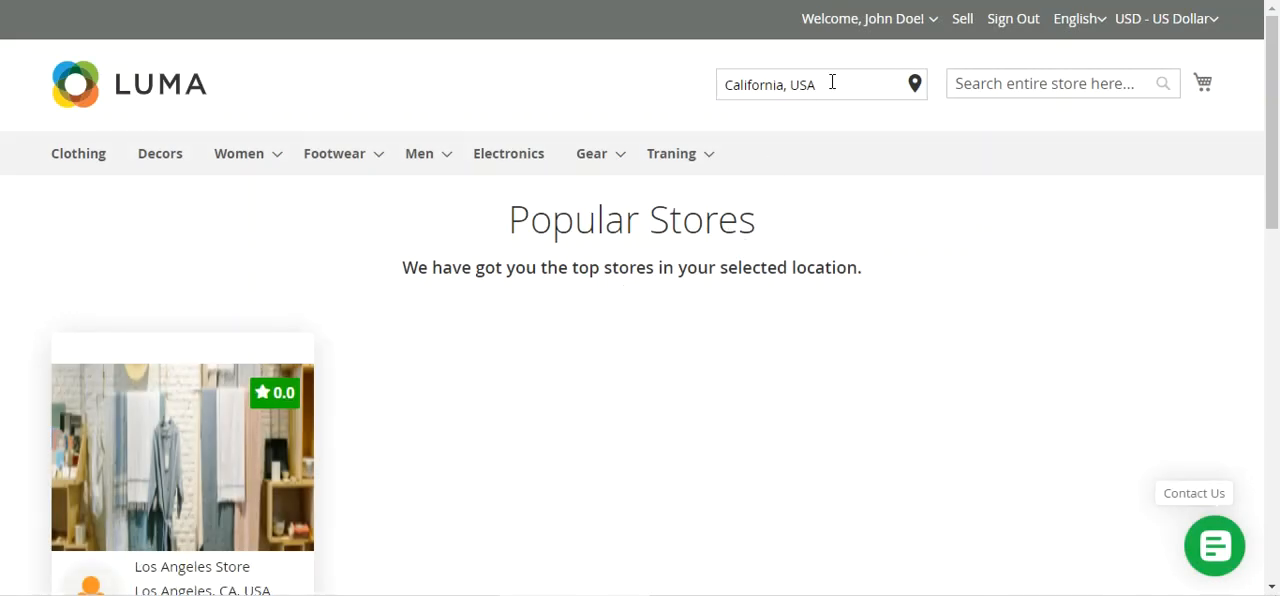
Compare the selected California location with the address and distance on the Los Angeles Store's card
{"action": "scroll", "coordinate": [400, 365], "scroll_direction": "down", "scroll_amount": 2}
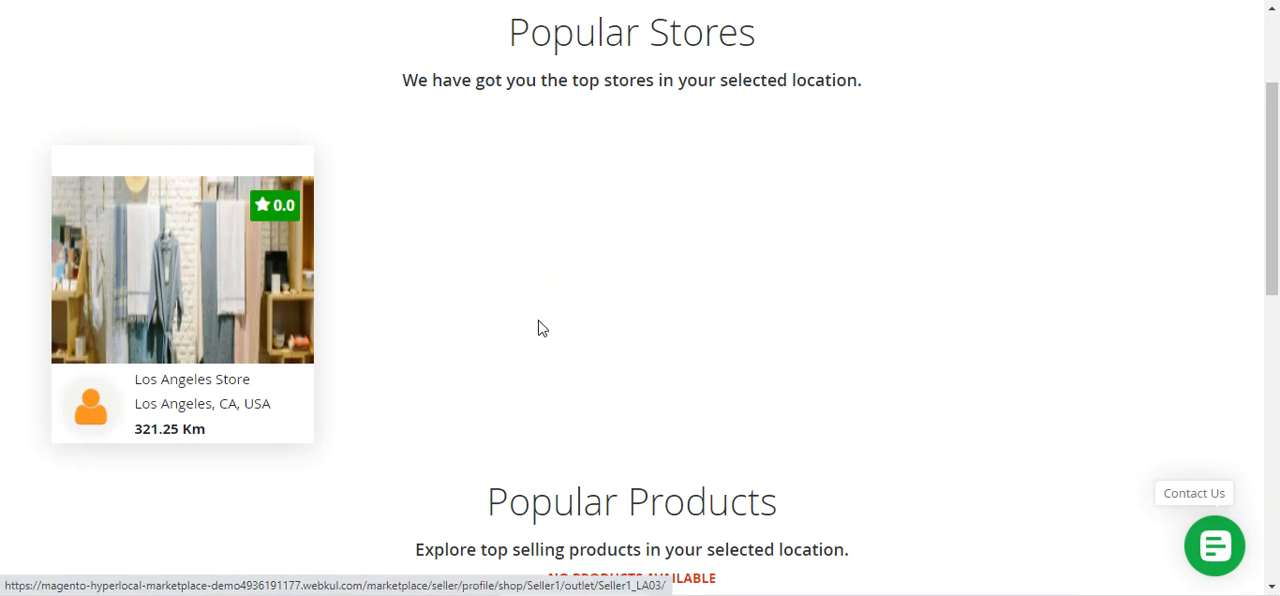
{"action": "scroll", "coordinate": [829, 209], "scroll_direction": "up", "scroll_amount": 2}
{"action": "left_click_drag", "start_coordinate": [826, 84], "coordinate": [711, 111]}
{"action": "scroll", "coordinate": [351, 383], "scroll_direction": "down", "scroll_amount": 2}
Open the Los Angeles Store's page and look through its recently added products, About Us text and seller details
{"action": "left_click", "coordinate": [204, 289]}
{"action": "scroll", "coordinate": [415, 385], "scroll_direction": "down", "scroll_amount": 5}
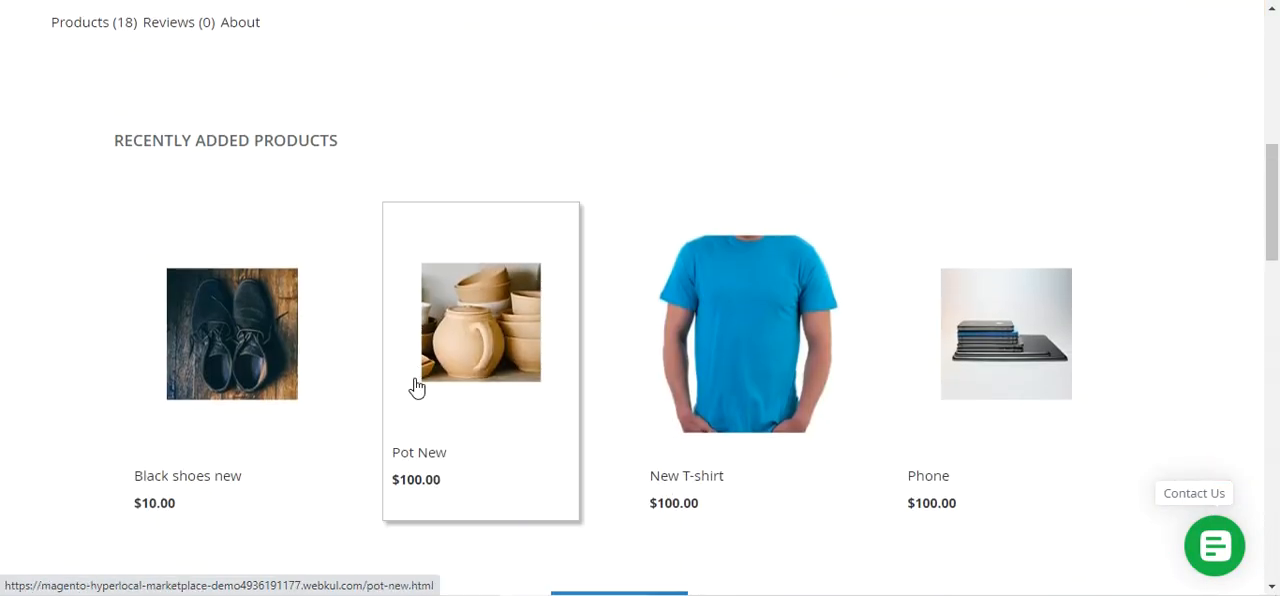
{"action": "scroll", "coordinate": [415, 386], "scroll_direction": "down", "scroll_amount": 5}
{"action": "scroll", "coordinate": [534, 410], "scroll_direction": "up", "scroll_amount": 1}
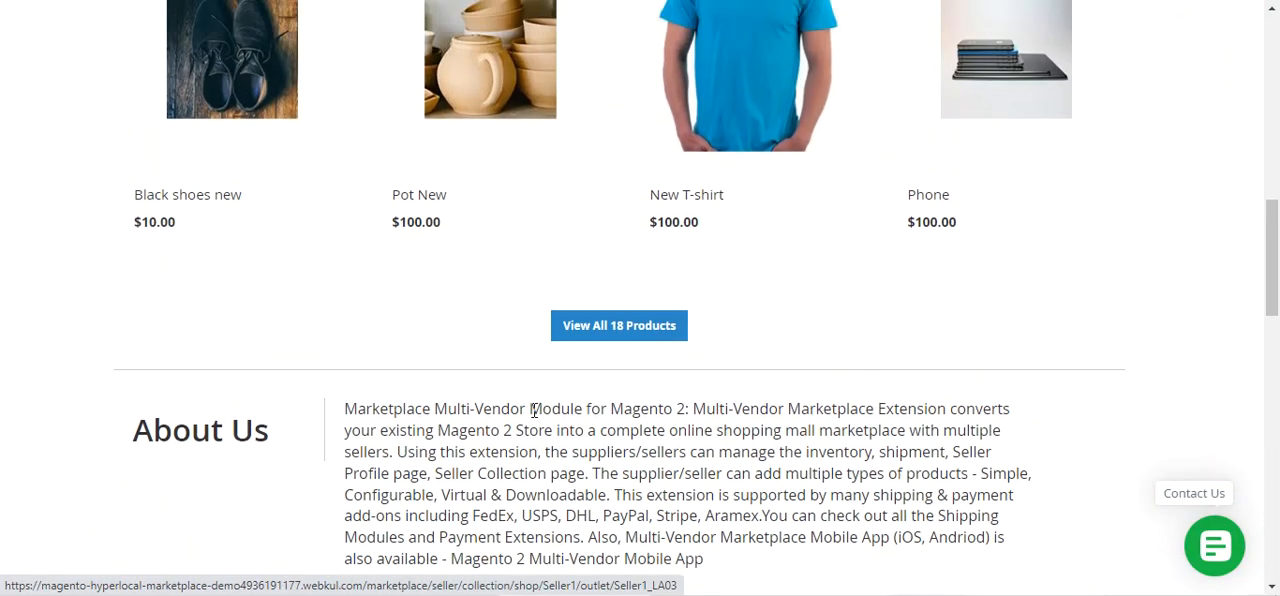
{"action": "scroll", "coordinate": [534, 410], "scroll_direction": "down", "scroll_amount": 3}
{"action": "scroll", "coordinate": [531, 411], "scroll_direction": "up", "scroll_amount": 3}
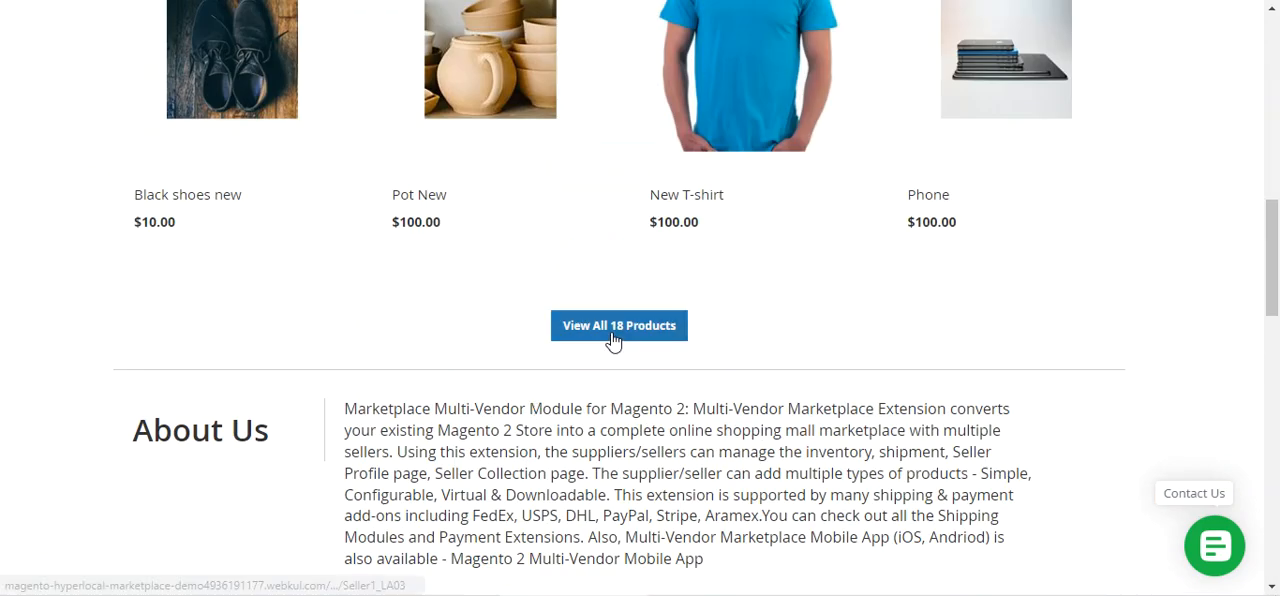
{"action": "scroll", "coordinate": [608, 480], "scroll_direction": "up", "scroll_amount": 1}
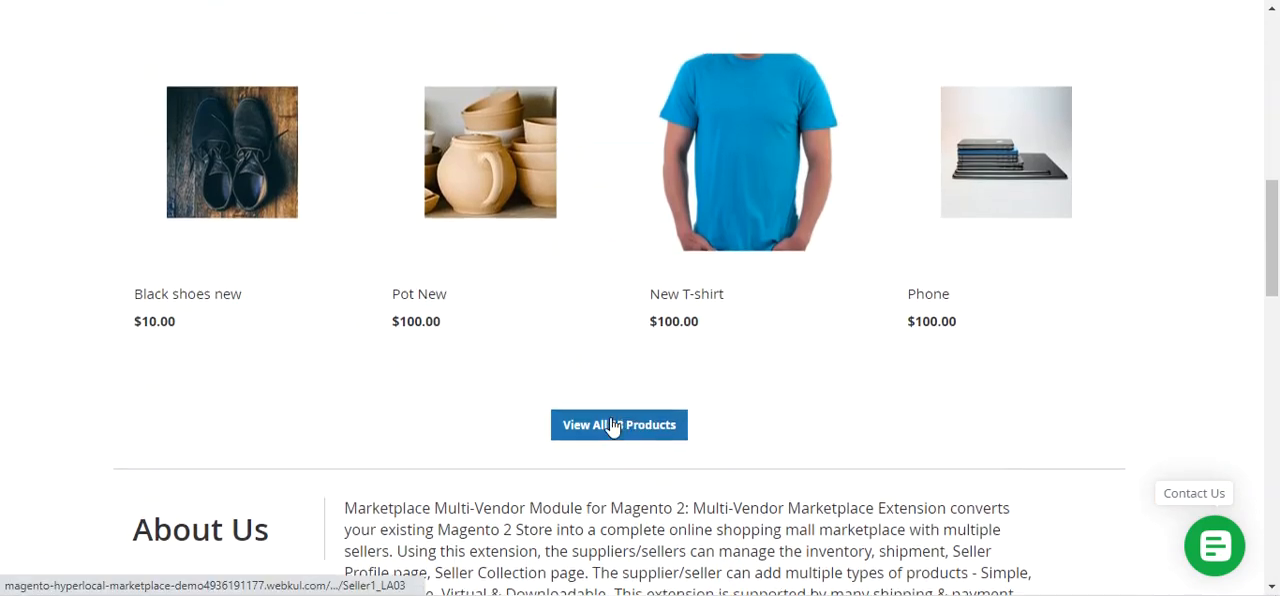
{"action": "scroll", "coordinate": [610, 428], "scroll_direction": "up", "scroll_amount": 5}
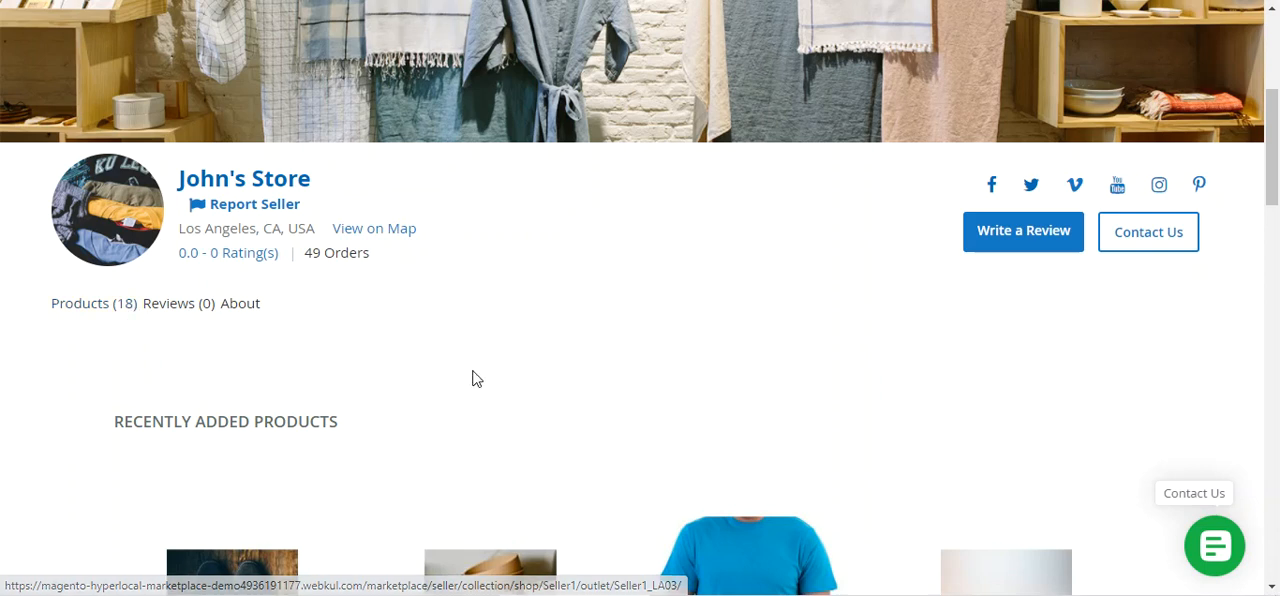
View the Los Angeles outlet on the map, zoom out to its surrounding streets, and close the map
{"action": "left_click", "coordinate": [393, 232]}
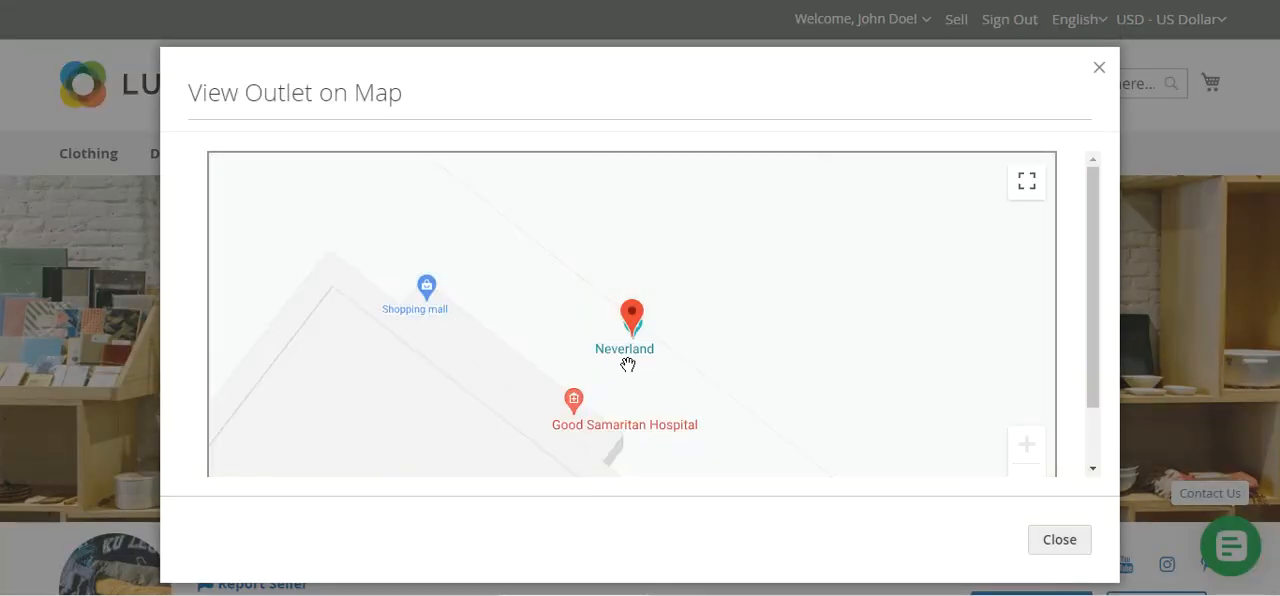
{"action": "scroll", "coordinate": [627, 364], "scroll_direction": "down", "scroll_amount": 3}
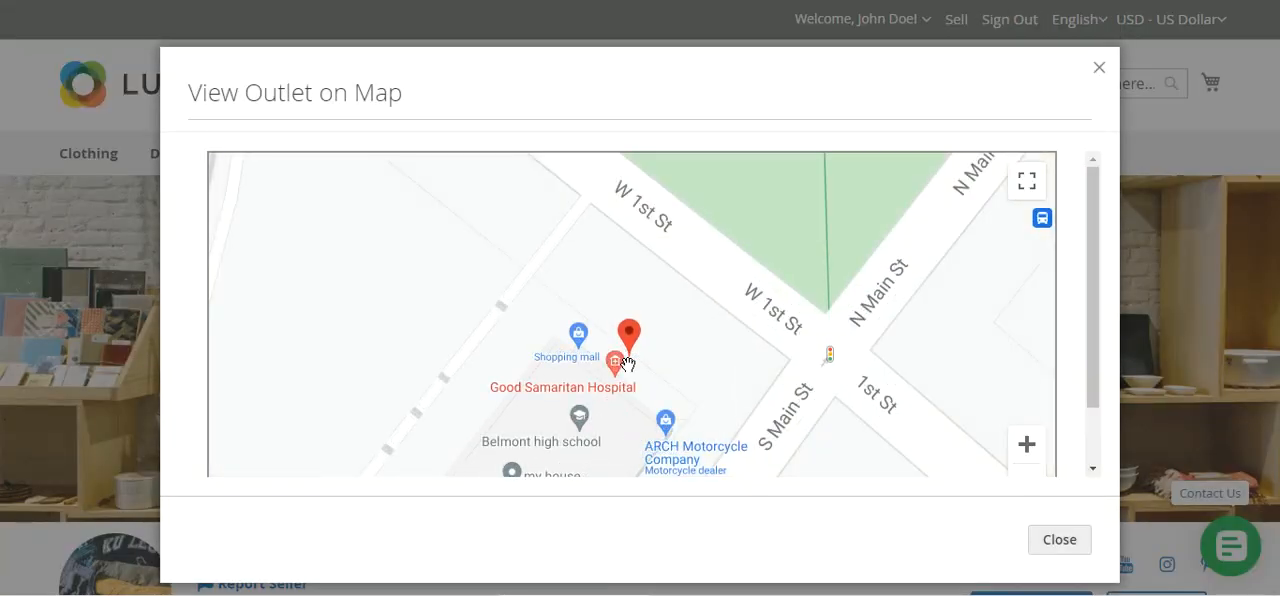
{"action": "scroll", "coordinate": [627, 364], "scroll_direction": "down", "scroll_amount": 3}
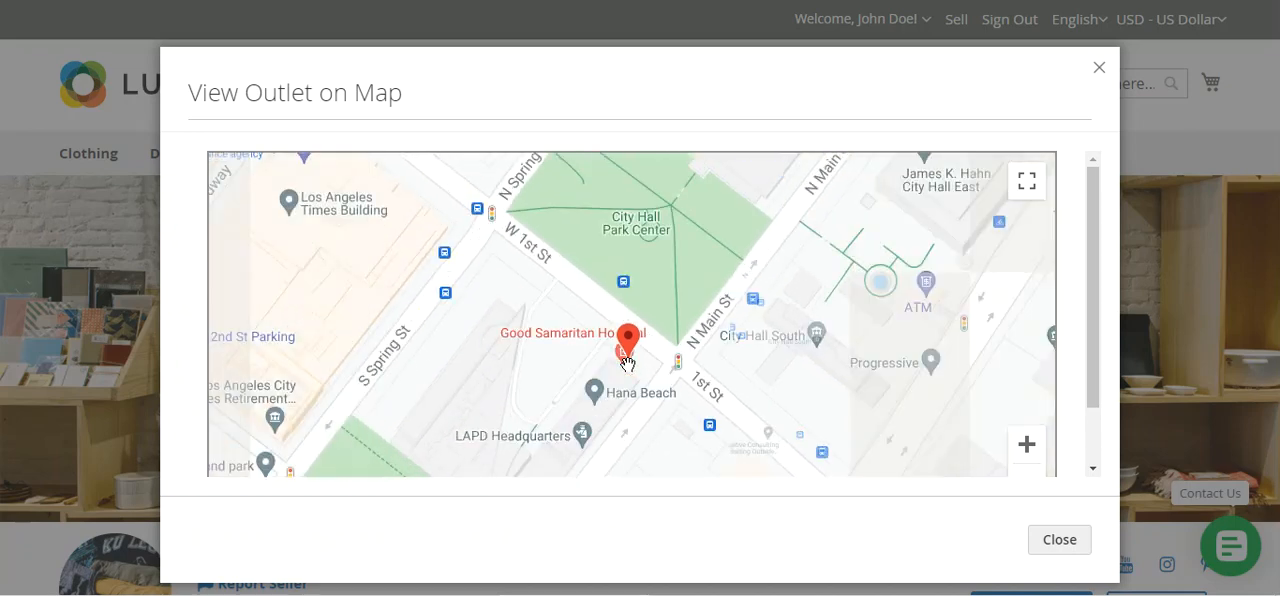
{"action": "left_click", "coordinate": [1057, 547]}
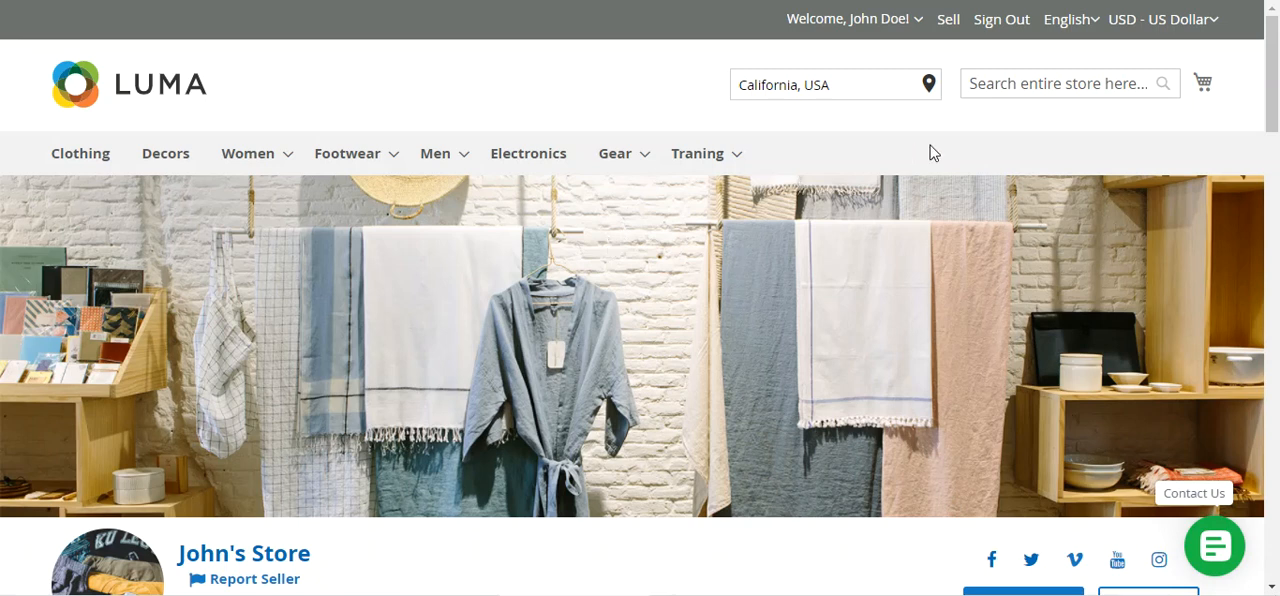
Go to the customer's account page and open the Seller Origin settings for Hyperlocal
{"action": "left_click", "coordinate": [917, 19]}
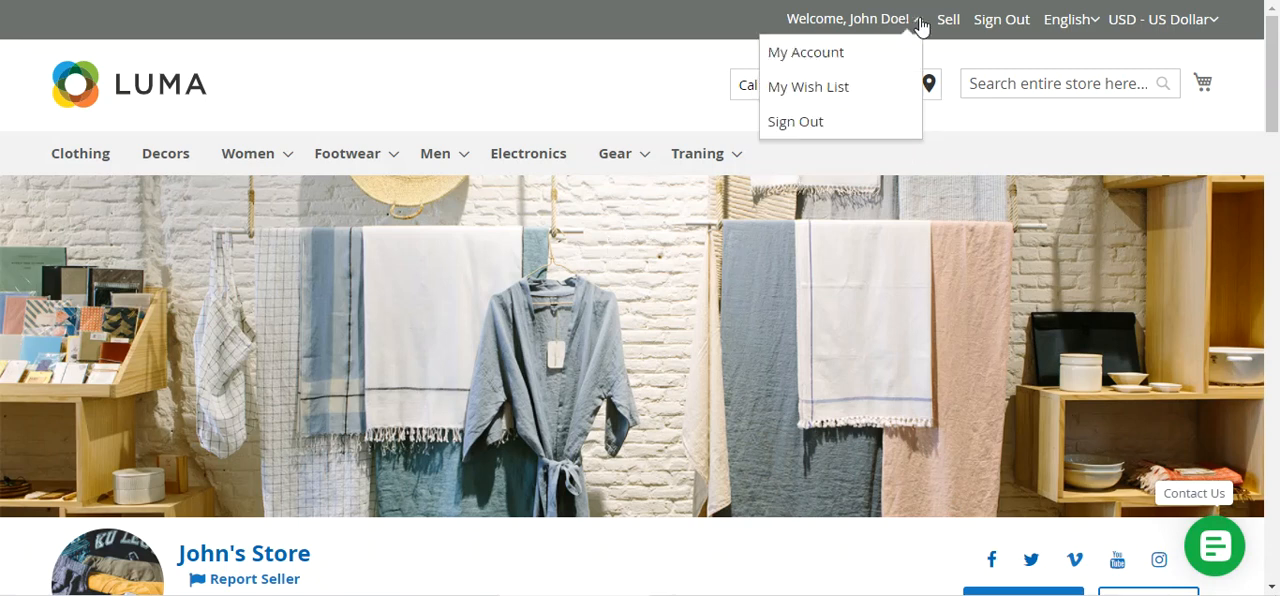
{"action": "left_click", "coordinate": [857, 58]}
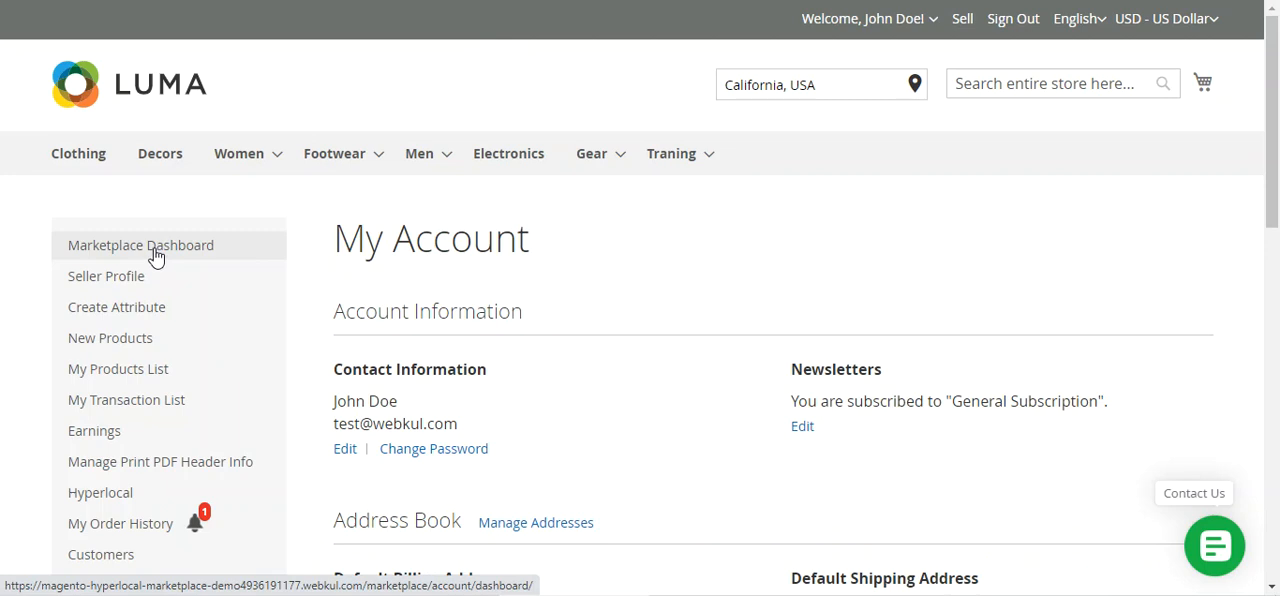
{"action": "scroll", "coordinate": [145, 484], "scroll_direction": "down", "scroll_amount": 2}
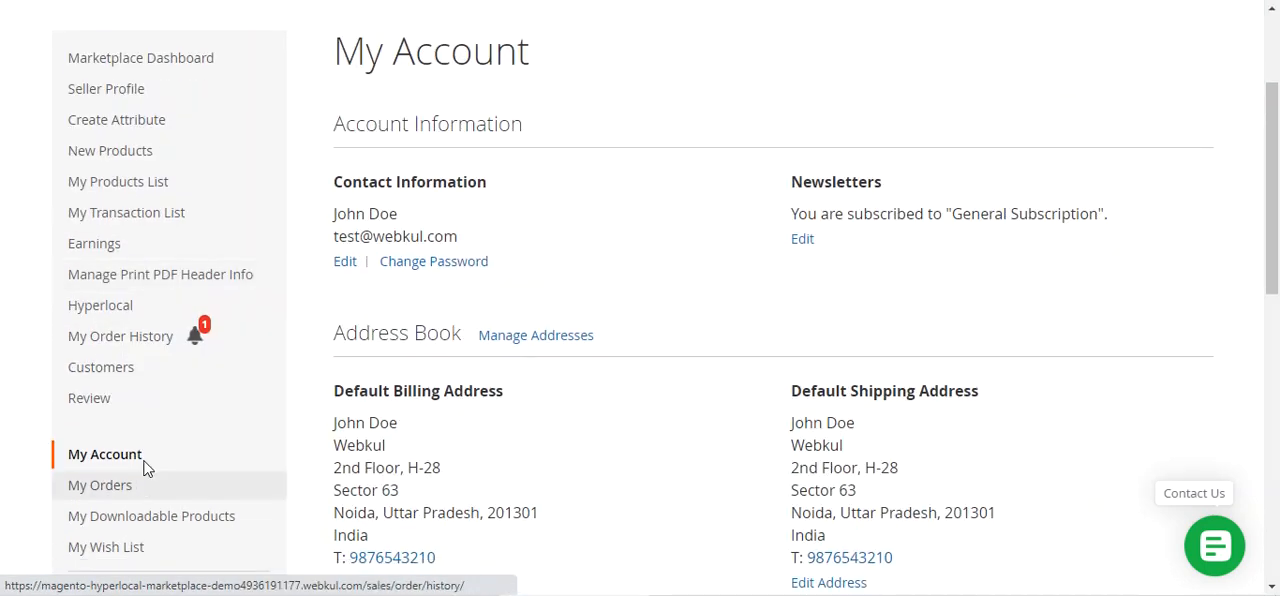
{"action": "mouse_move", "coordinate": [92, 316]}
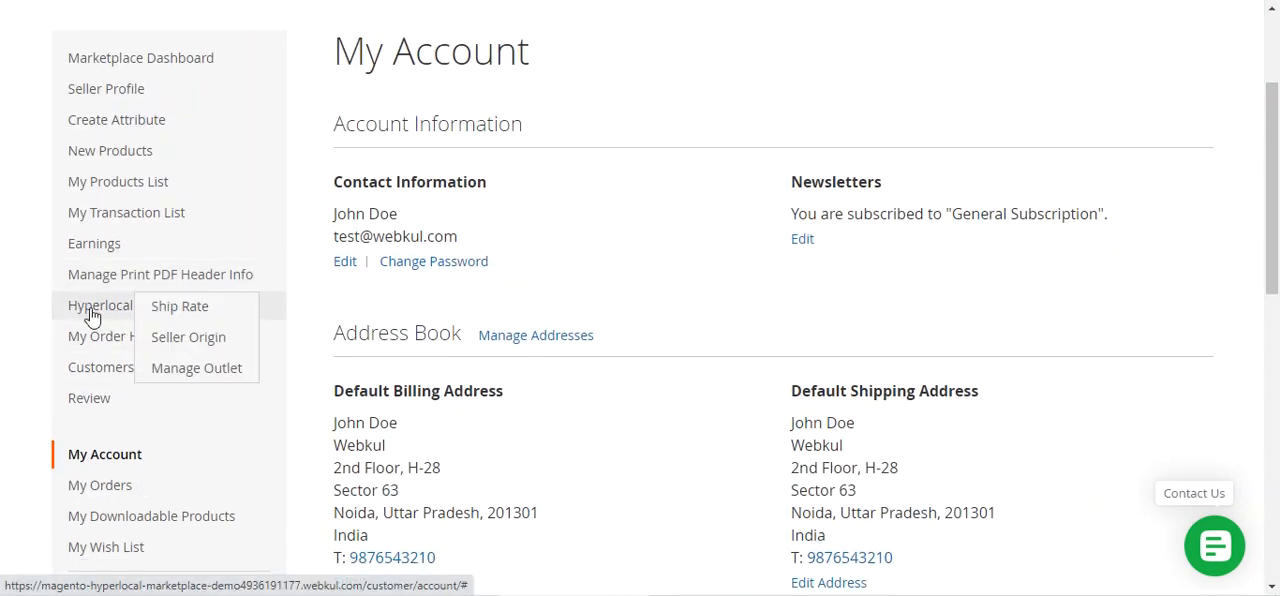
{"action": "left_click", "coordinate": [195, 345]}
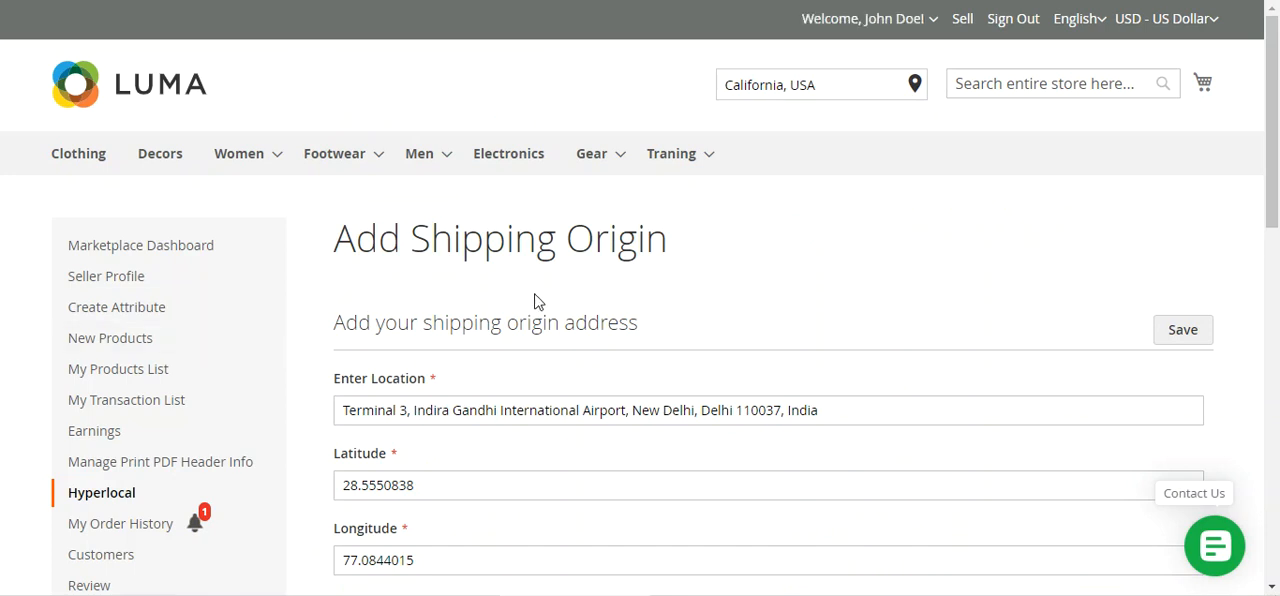
Enter California, USA as the shipping origin location and check the Radius (km) setting
{"action": "scroll", "coordinate": [538, 305], "scroll_direction": "down", "scroll_amount": 3}
{"action": "scroll", "coordinate": [540, 303], "scroll_direction": "up", "scroll_amount": 1}
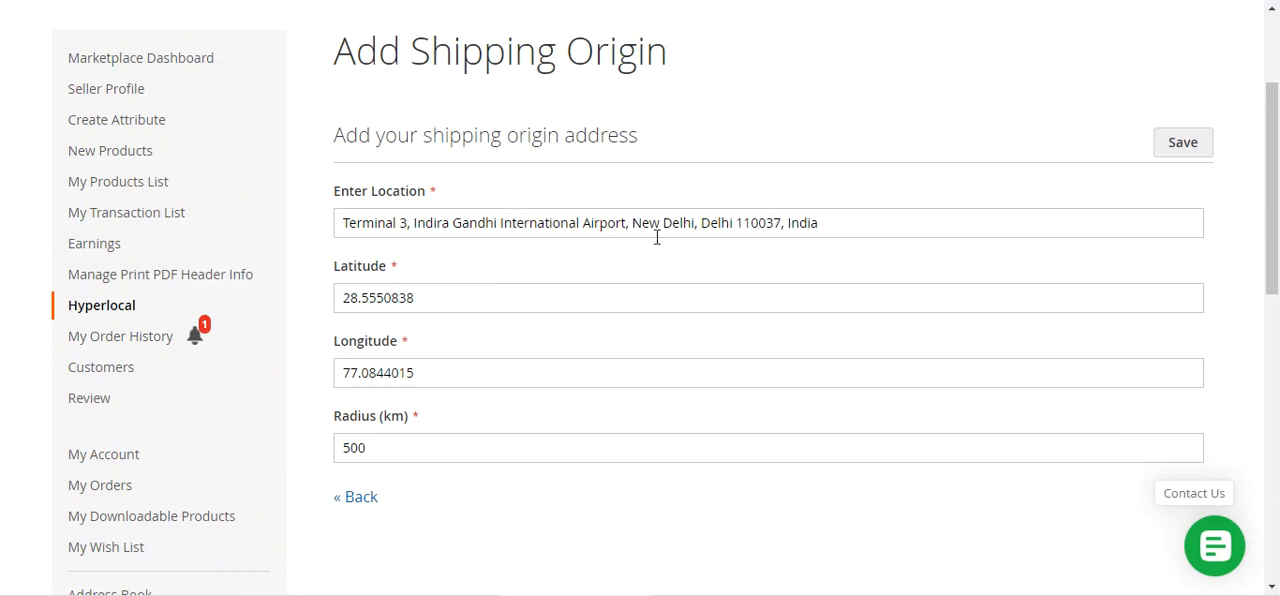
{"action": "left_click_drag", "start_coordinate": [842, 226], "coordinate": [314, 221]}
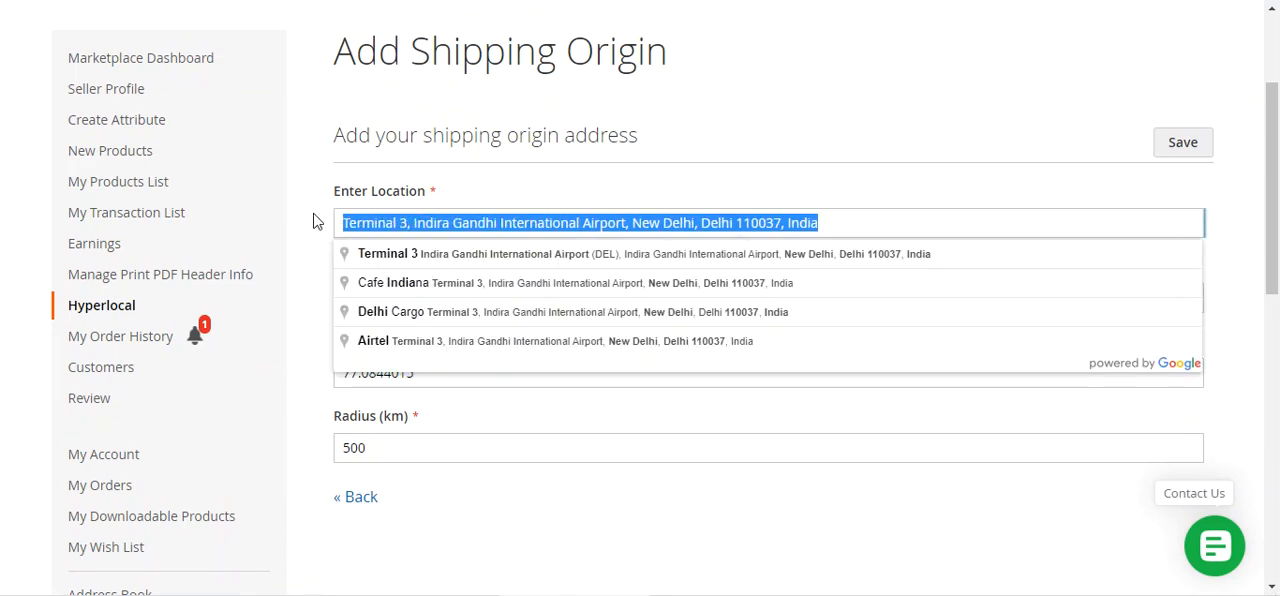
{"action": "type", "text": "calo"}
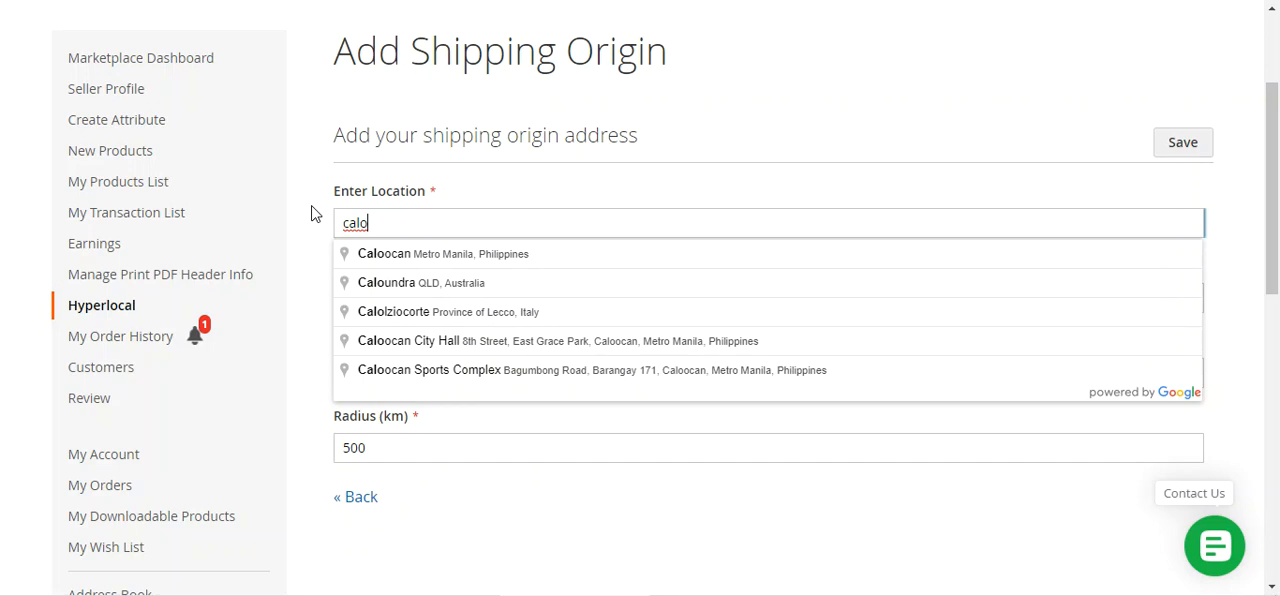
{"action": "key", "text": "BackSpace"}
{"action": "key", "text": "BackSpace"}
{"action": "key", "text": "BackSpace"}
{"action": "key", "text": "BackSpace"}
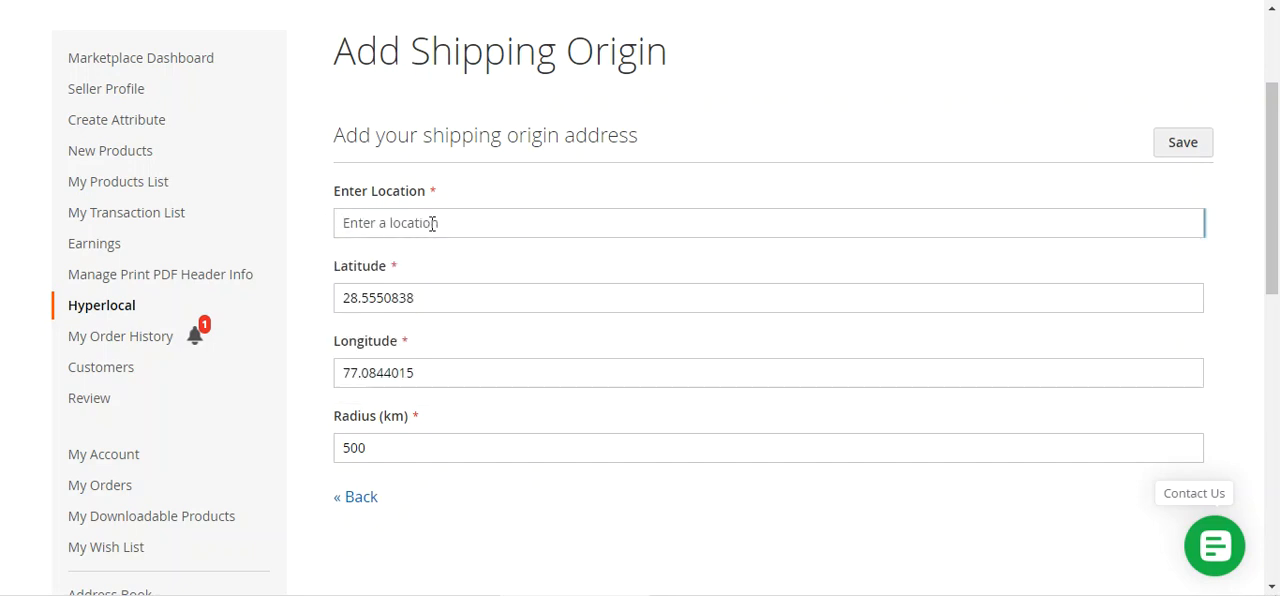
{"action": "type", "text": "califo"}
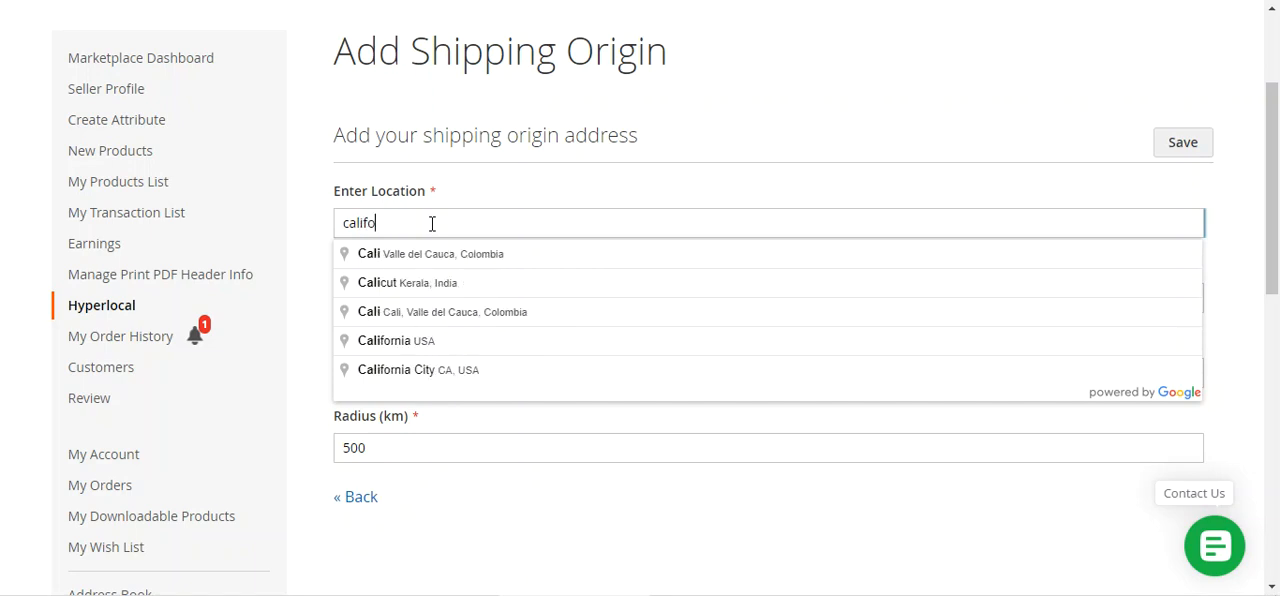
{"action": "type", "text": "rni"}
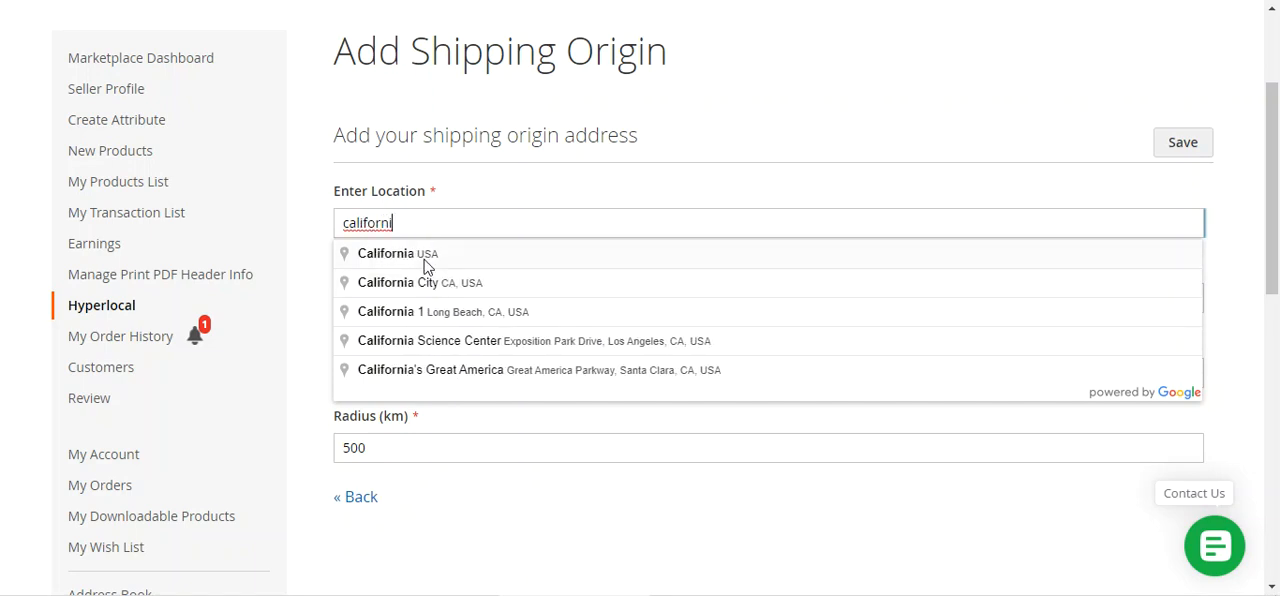
{"action": "left_click", "coordinate": [428, 258]}
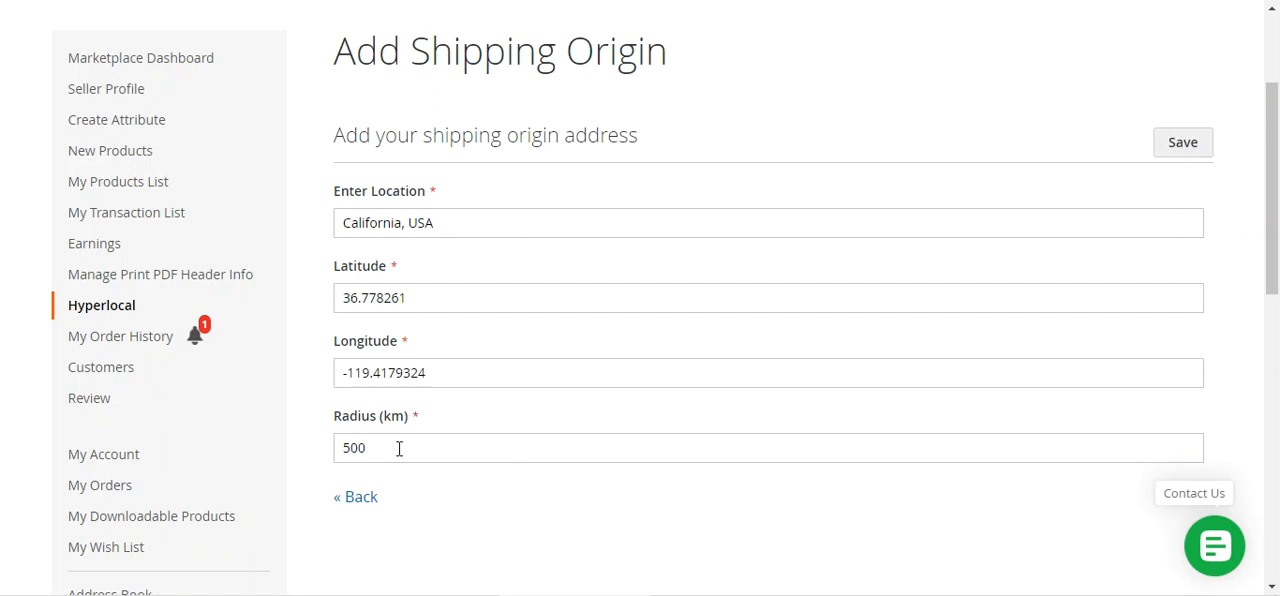
{"action": "left_click_drag", "start_coordinate": [398, 450], "coordinate": [343, 448]}
{"action": "left_click", "coordinate": [375, 448]}
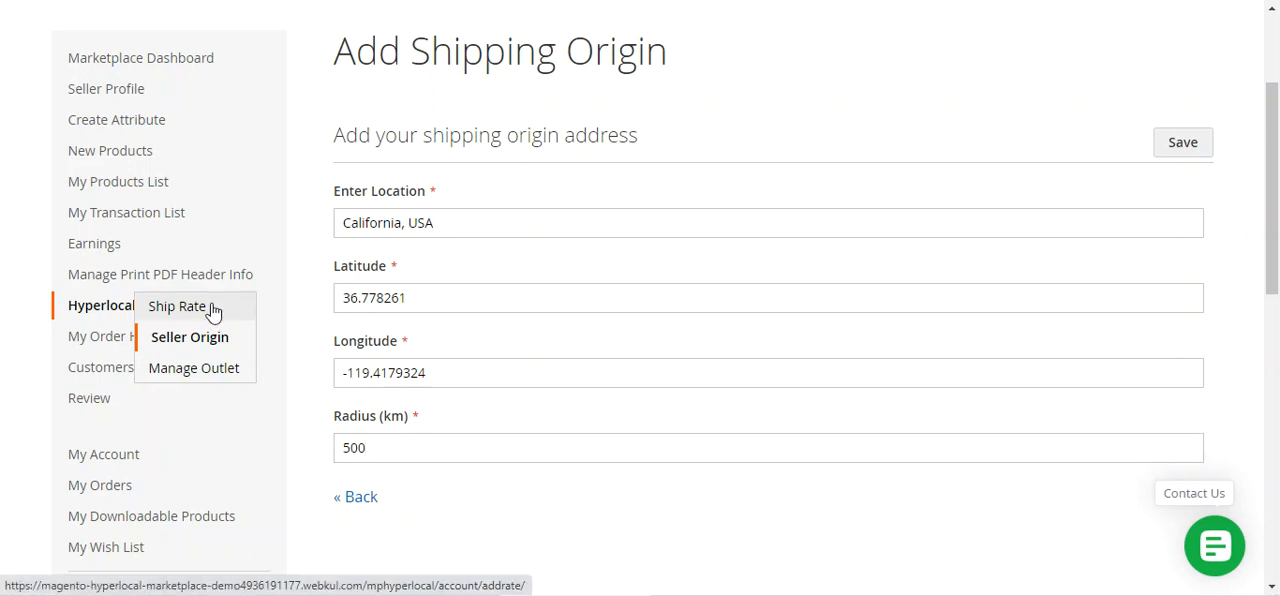
Open the Hyperlocal Ship Rate settings and examine the distance and weight ranges and the first rate's cost in My Ship Rate List
{"action": "left_click", "coordinate": [213, 311]}
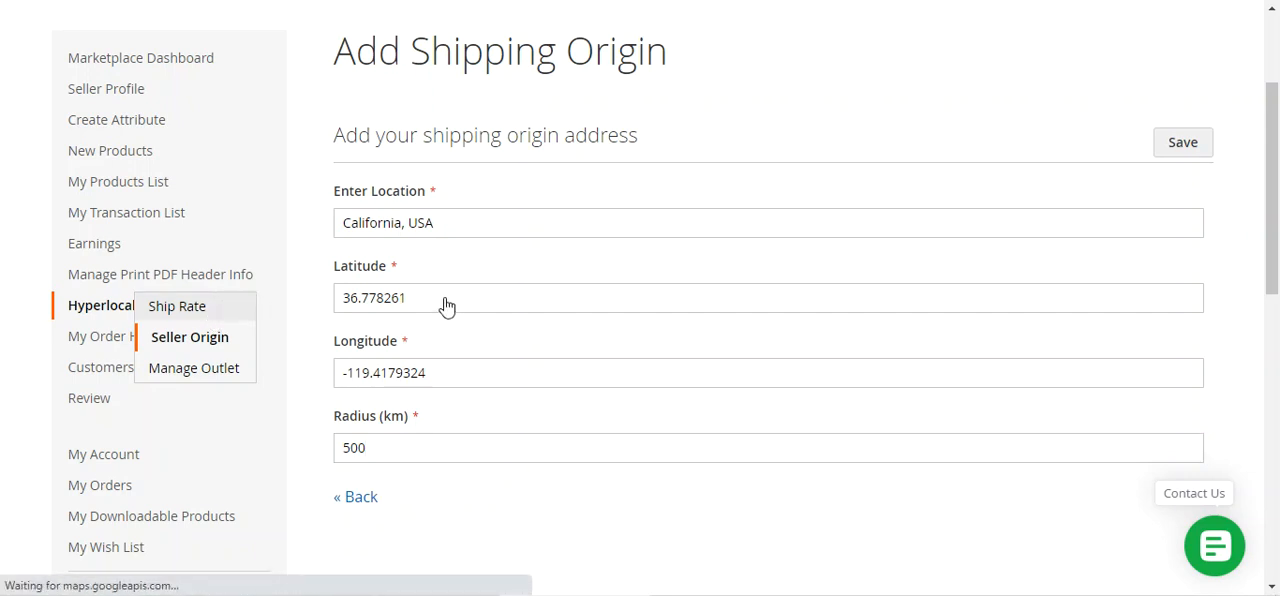
{"action": "scroll", "coordinate": [540, 360], "scroll_direction": "down", "scroll_amount": 3}
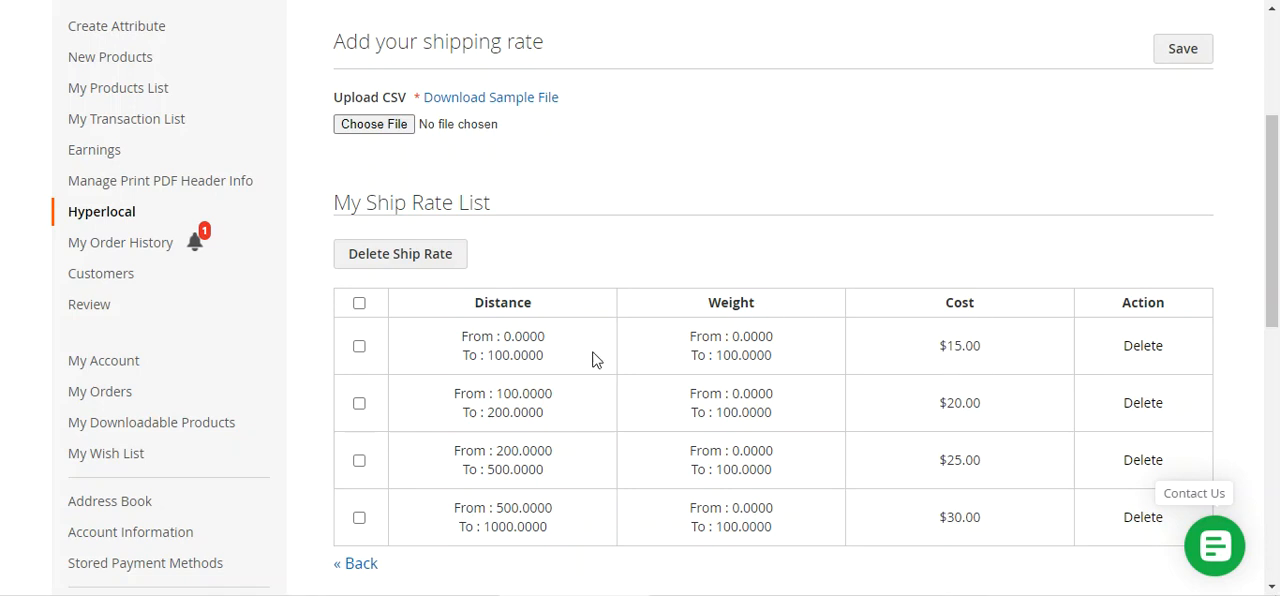
{"action": "left_click_drag", "start_coordinate": [979, 348], "coordinate": [914, 361]}
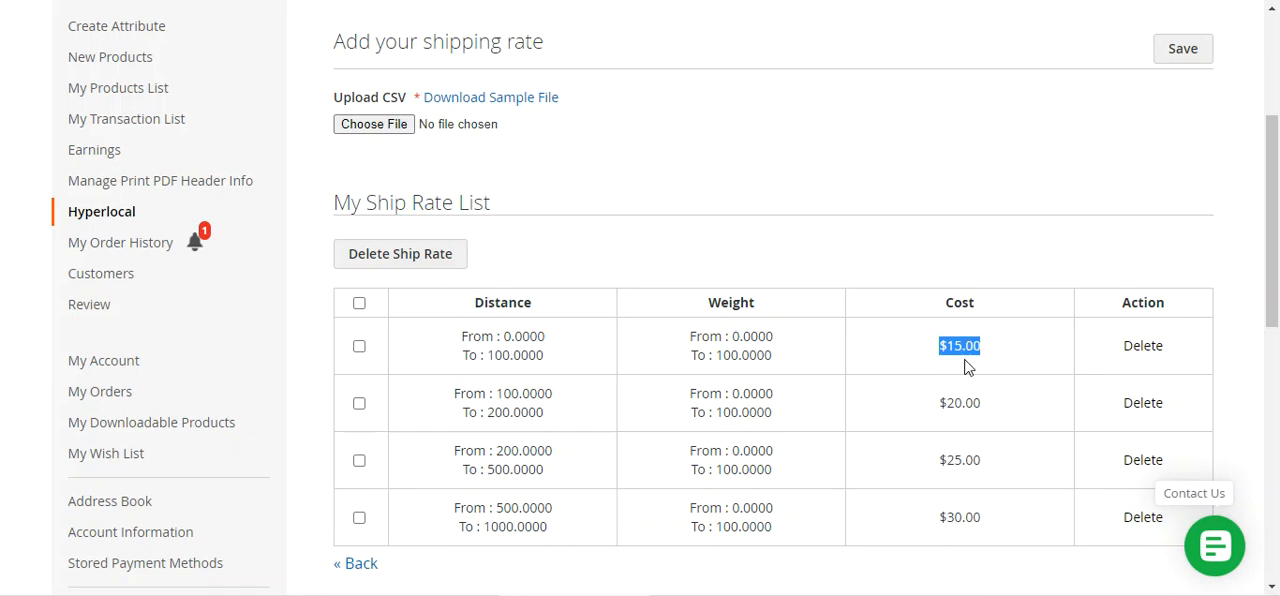
{"action": "left_click", "coordinate": [955, 364]}
{"action": "left_click_drag", "start_coordinate": [940, 345], "coordinate": [981, 343]}
Download the sample ship rate CSV, open it in ONLYOFFICE to view its columns, and close it without saving changes
{"action": "left_click", "coordinate": [505, 98]}
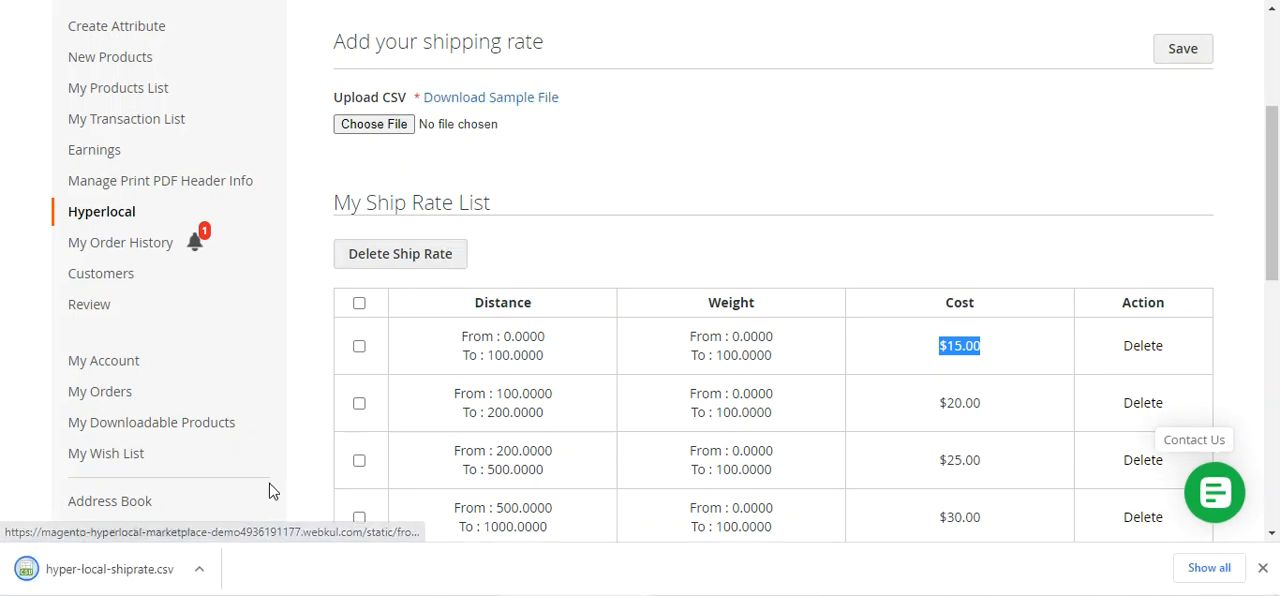
{"action": "left_click", "coordinate": [114, 578]}
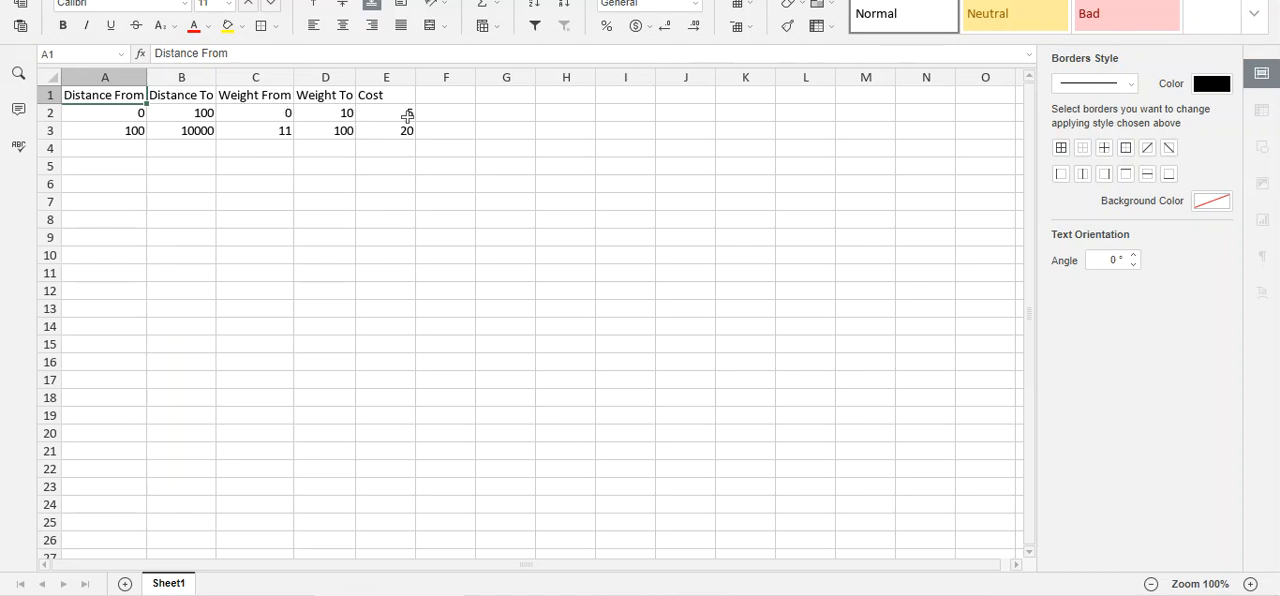
{"action": "left_click", "coordinate": [1260, 0]}
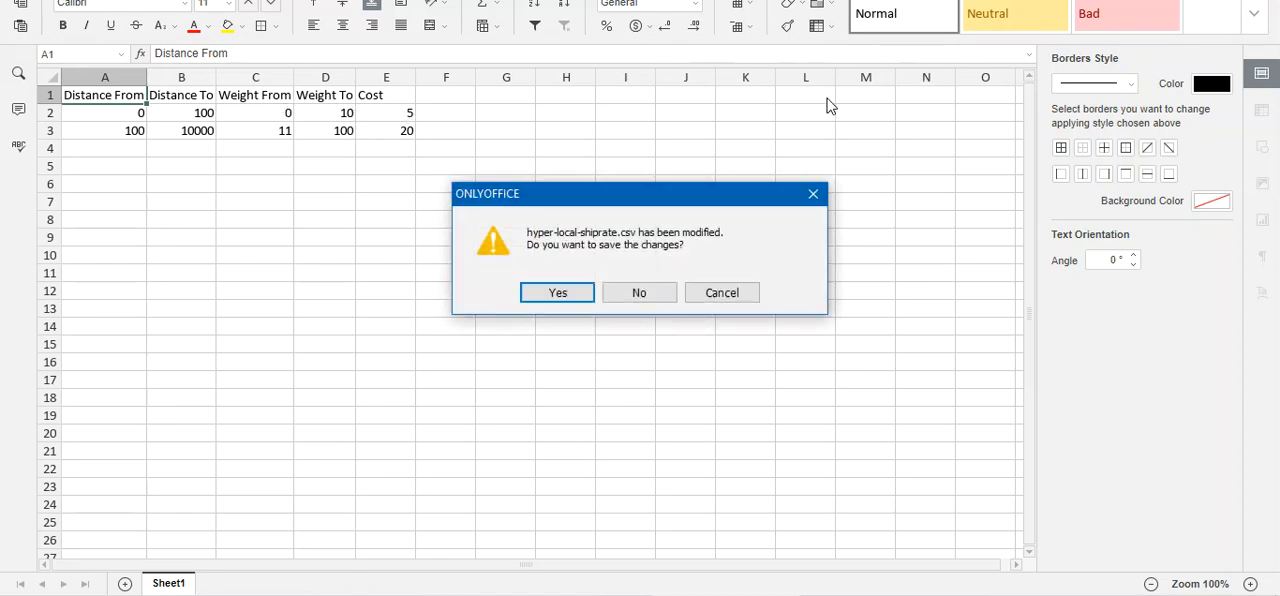
{"action": "left_click", "coordinate": [633, 300]}
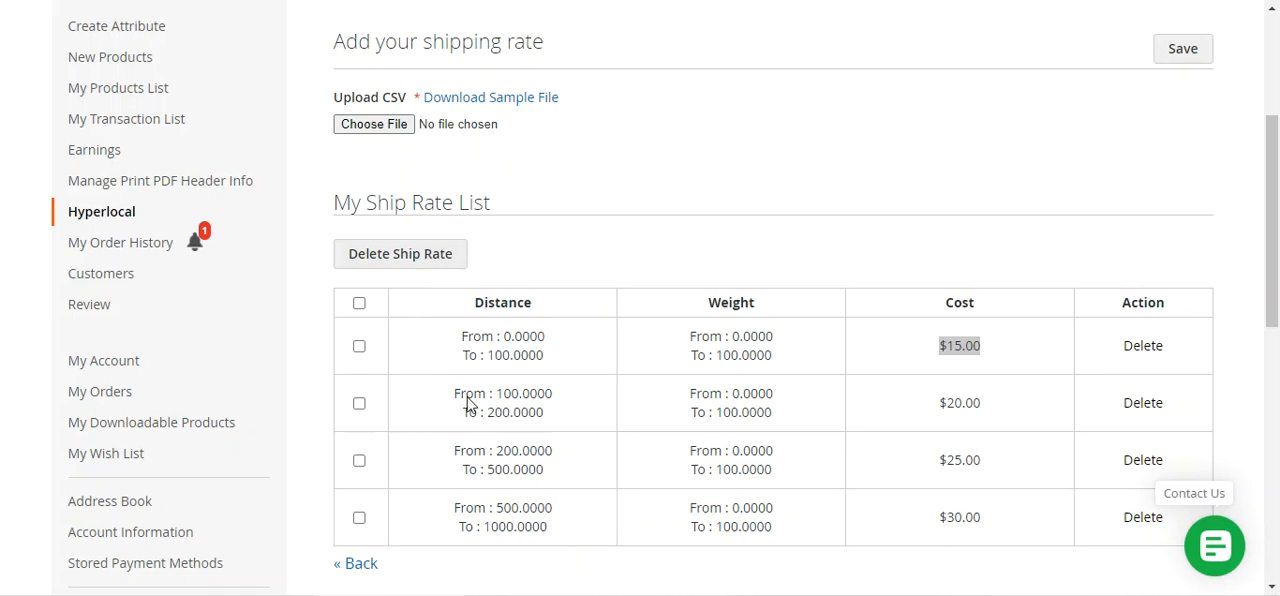
Open the Hyperlocal outlet management page and look through the codes, names and statuses of the listed outlets
{"action": "mouse_move", "coordinate": [155, 213]}
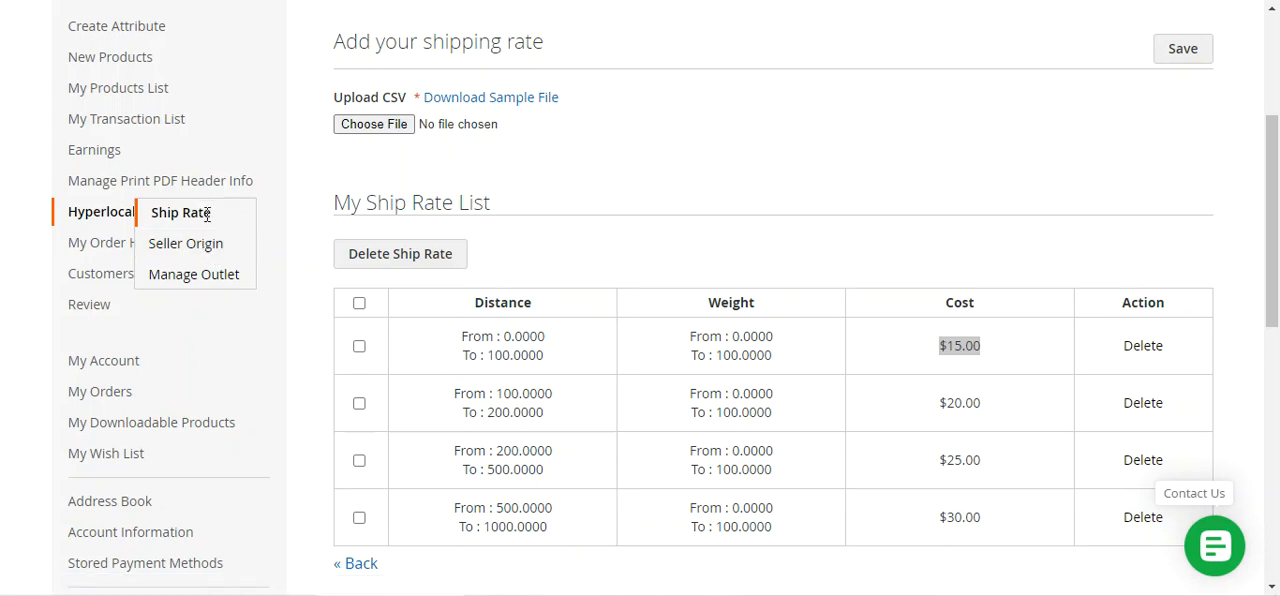
{"action": "left_click", "coordinate": [203, 284]}
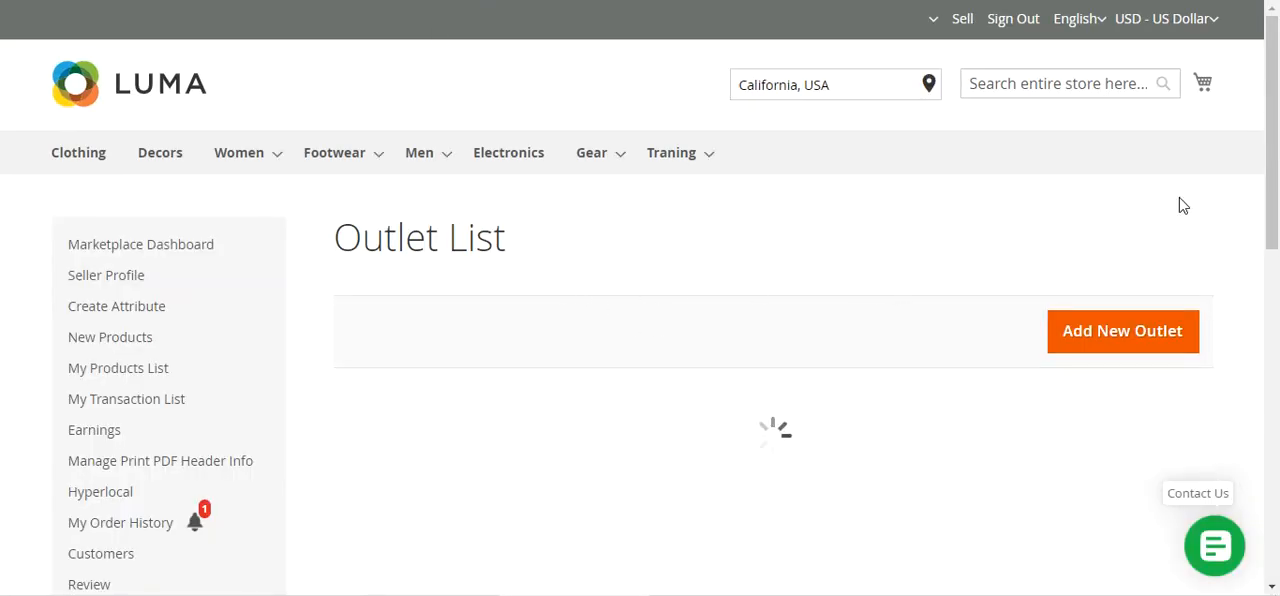
{"action": "scroll", "coordinate": [1276, 178], "scroll_direction": "down", "scroll_amount": 1}
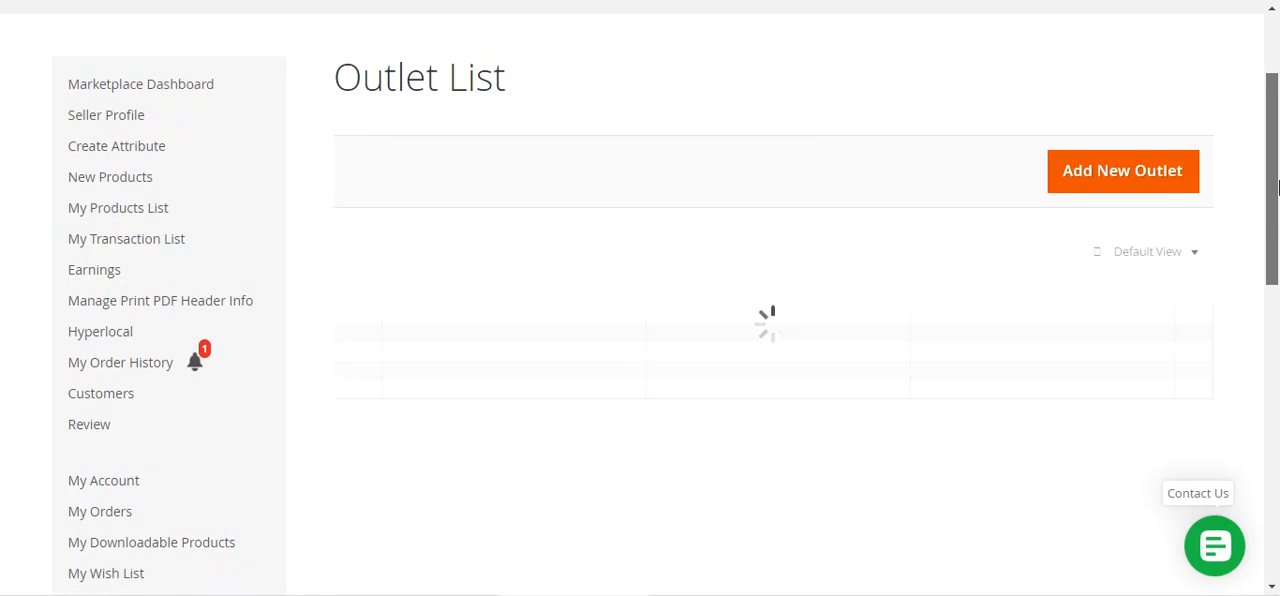
{"action": "scroll", "coordinate": [1276, 178], "scroll_direction": "down", "scroll_amount": 2}
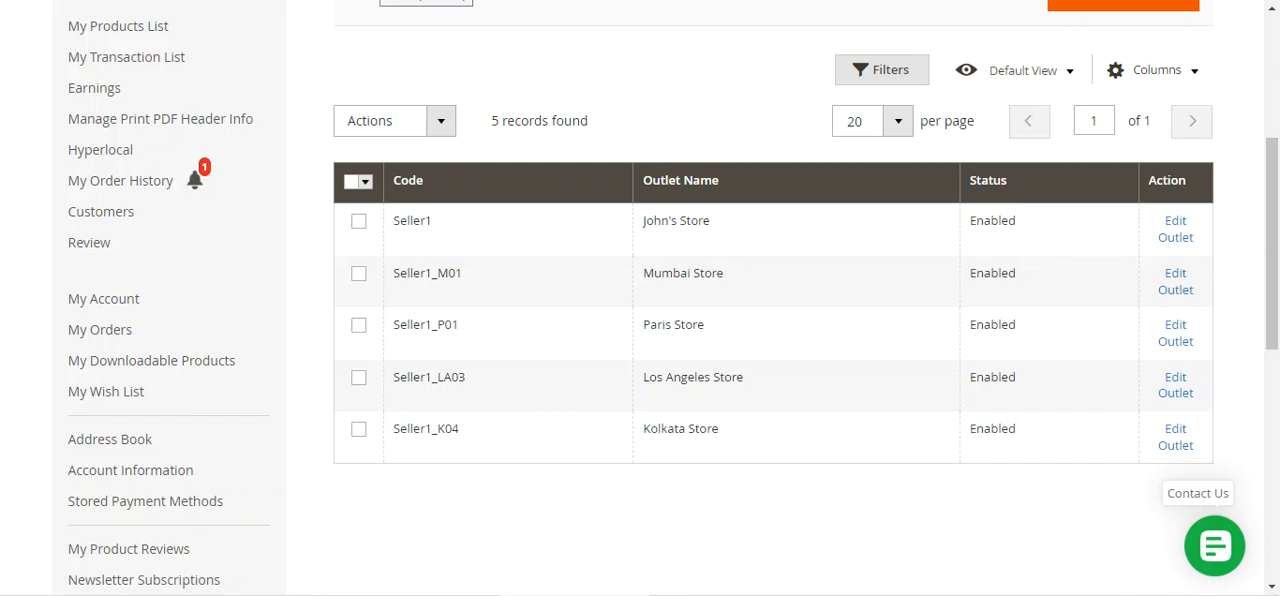
{"action": "scroll", "coordinate": [806, 491], "scroll_direction": "up", "scroll_amount": 2}
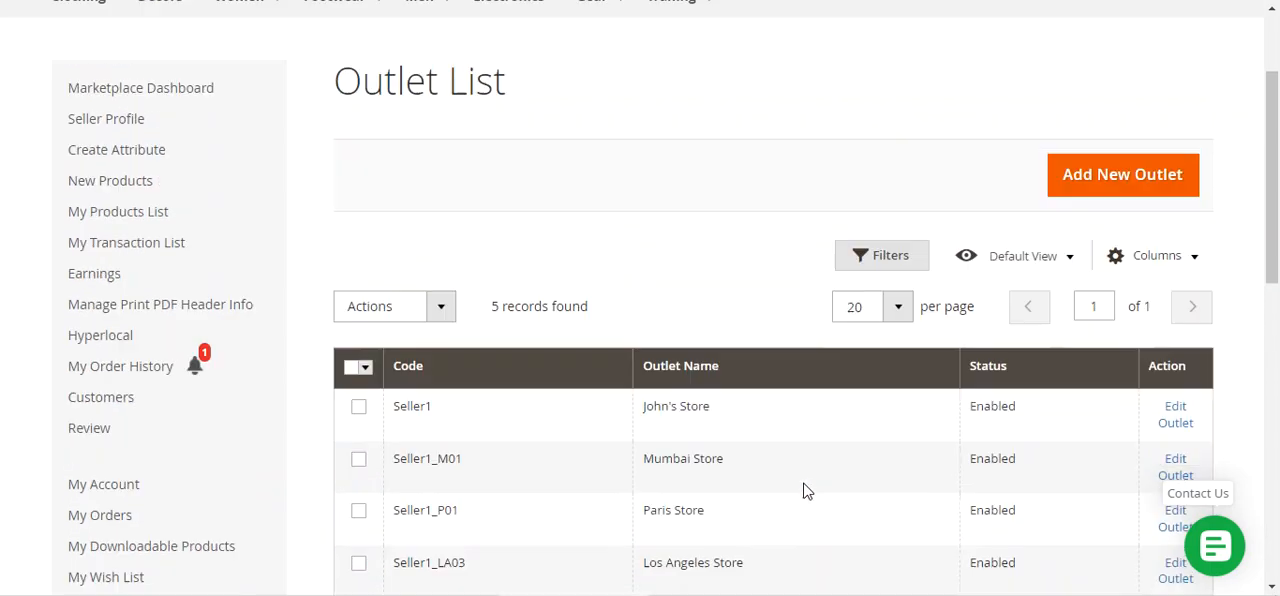
Start adding a new outlet and examine its Name and Code fields and the available Status options
{"action": "left_click", "coordinate": [1110, 189]}
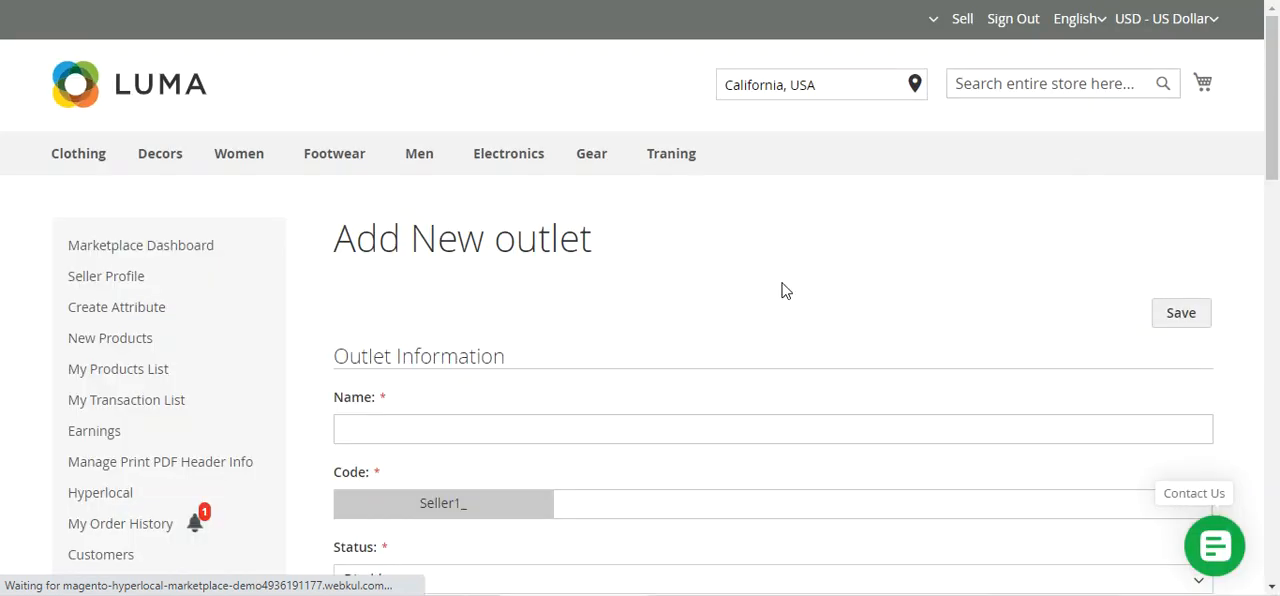
{"action": "scroll", "coordinate": [668, 344], "scroll_direction": "down", "scroll_amount": 1}
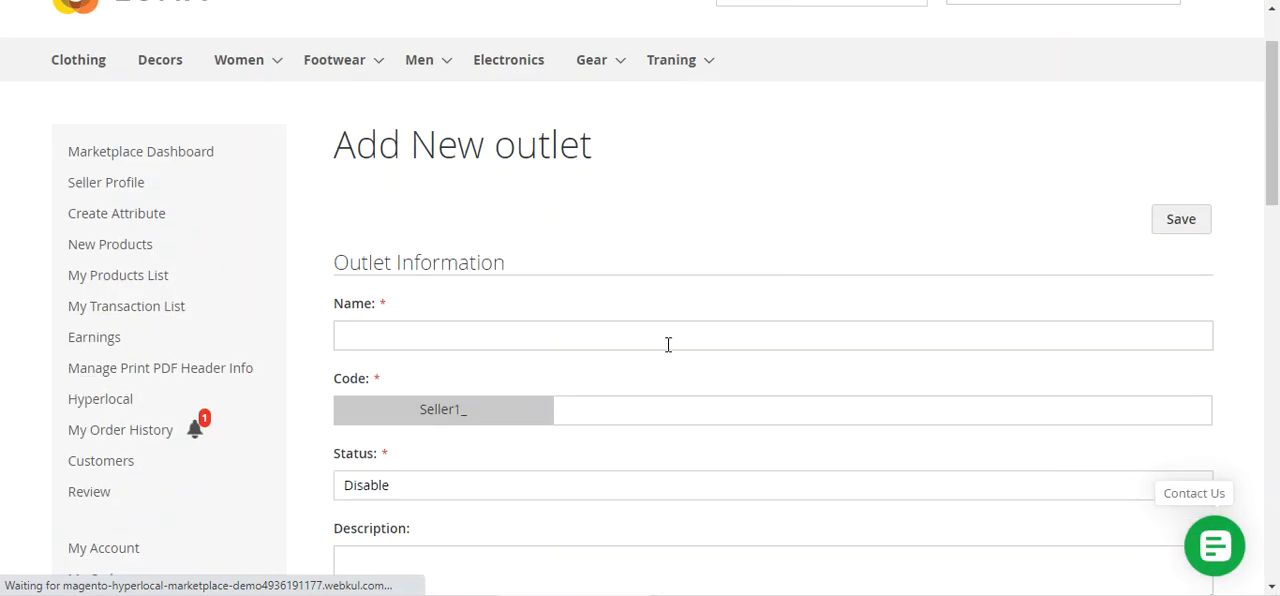
{"action": "left_click", "coordinate": [413, 333]}
{"action": "left_click", "coordinate": [668, 210]}
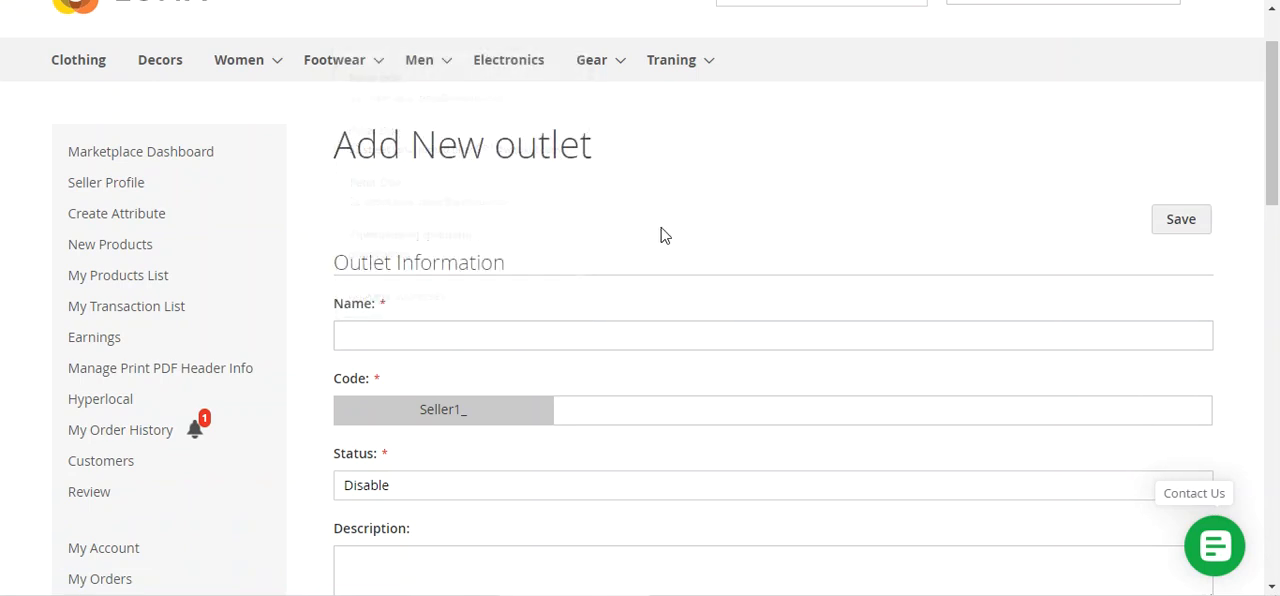
{"action": "scroll", "coordinate": [663, 234], "scroll_direction": "down", "scroll_amount": 2}
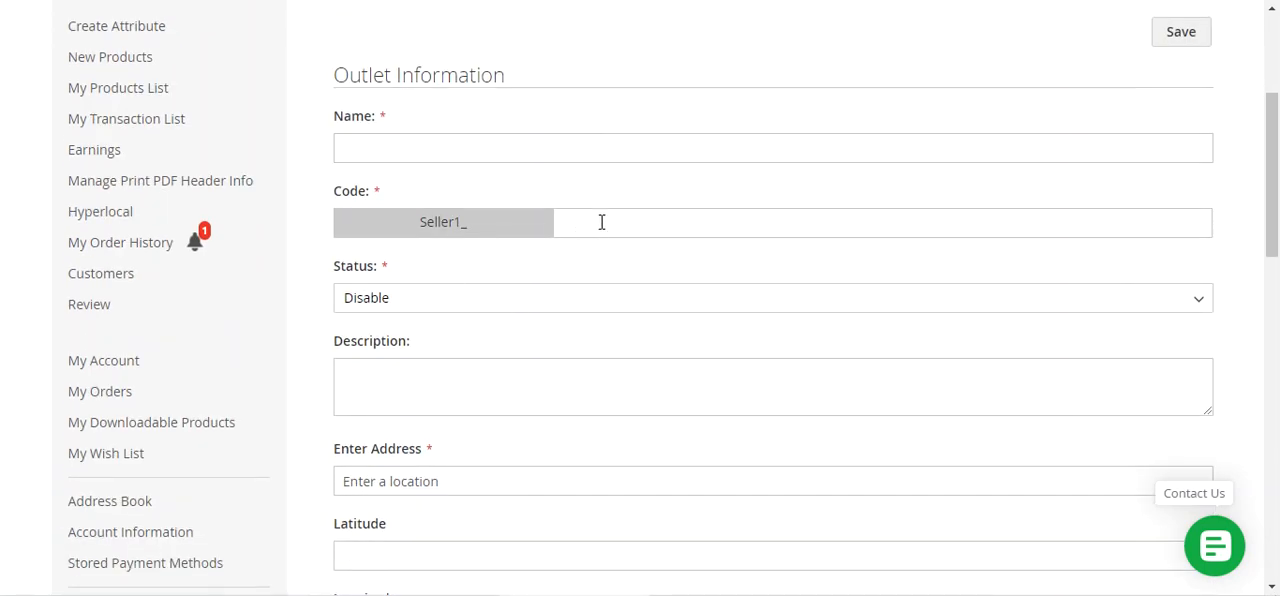
{"action": "left_click", "coordinate": [394, 302]}
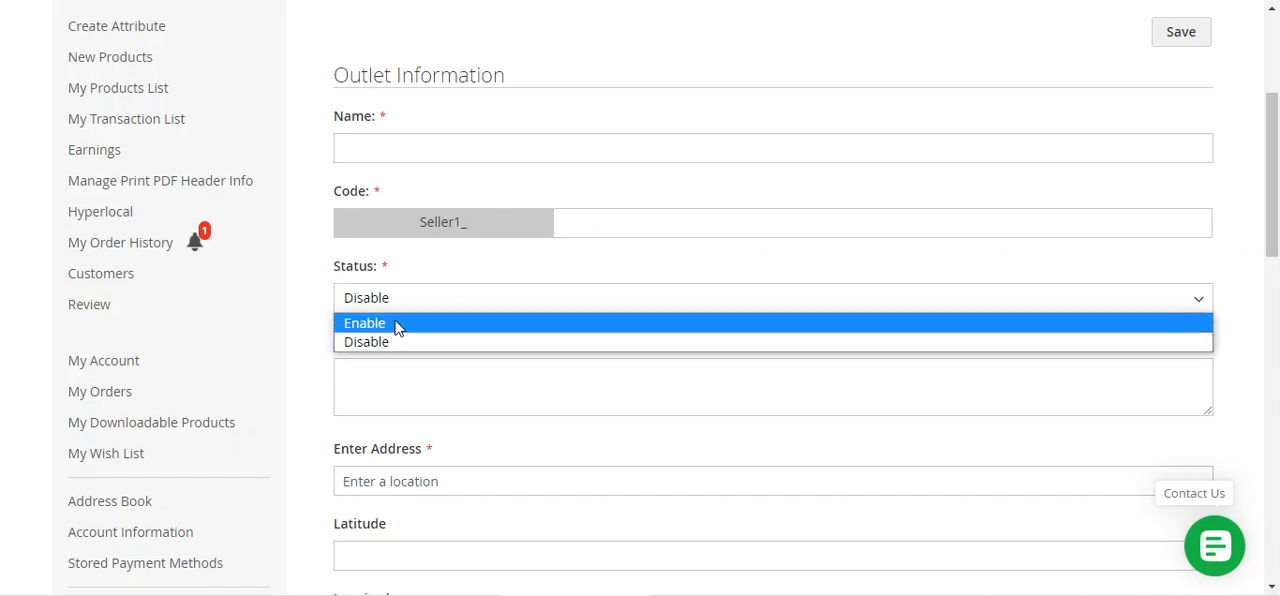
{"action": "left_click", "coordinate": [318, 292]}
Look through the new outlet form's address, coordinates, Contact Info and Address Data fields
{"action": "scroll", "coordinate": [417, 328], "scroll_direction": "down", "scroll_amount": 2}
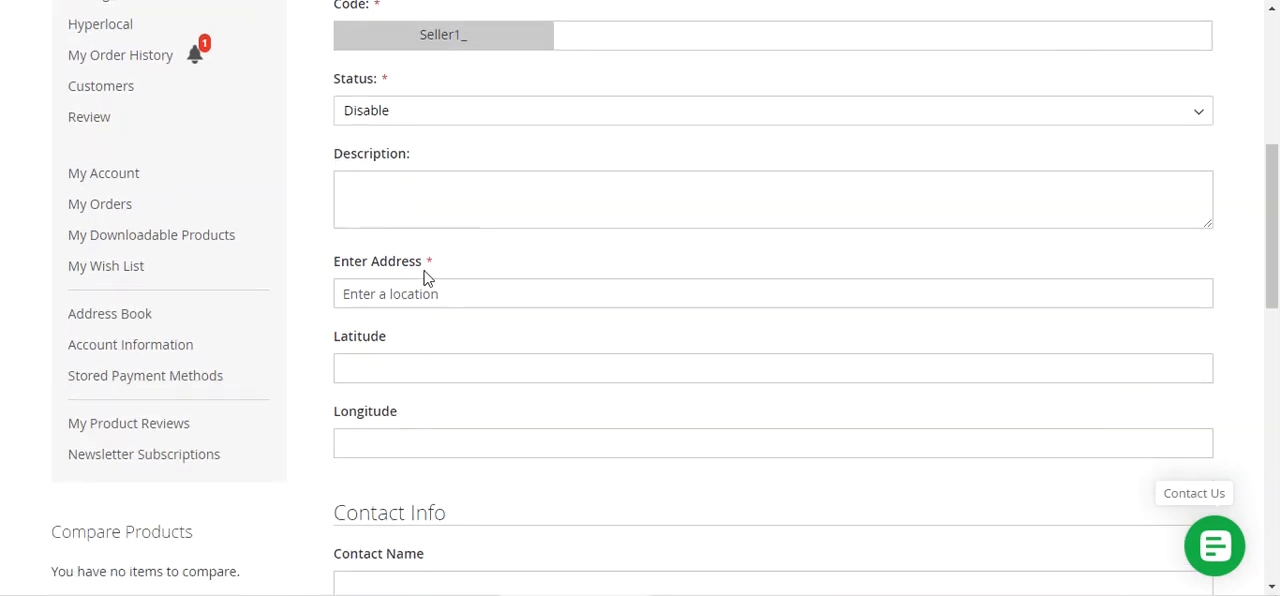
{"action": "scroll", "coordinate": [437, 296], "scroll_direction": "down", "scroll_amount": 2}
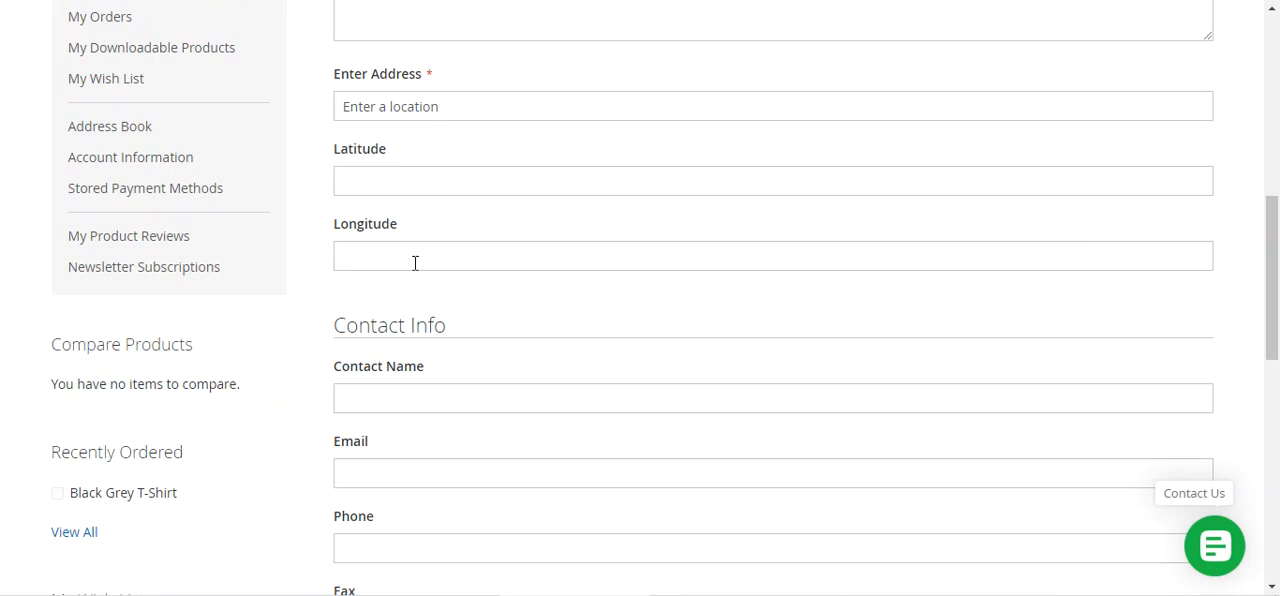
{"action": "scroll", "coordinate": [416, 270], "scroll_direction": "down", "scroll_amount": 2}
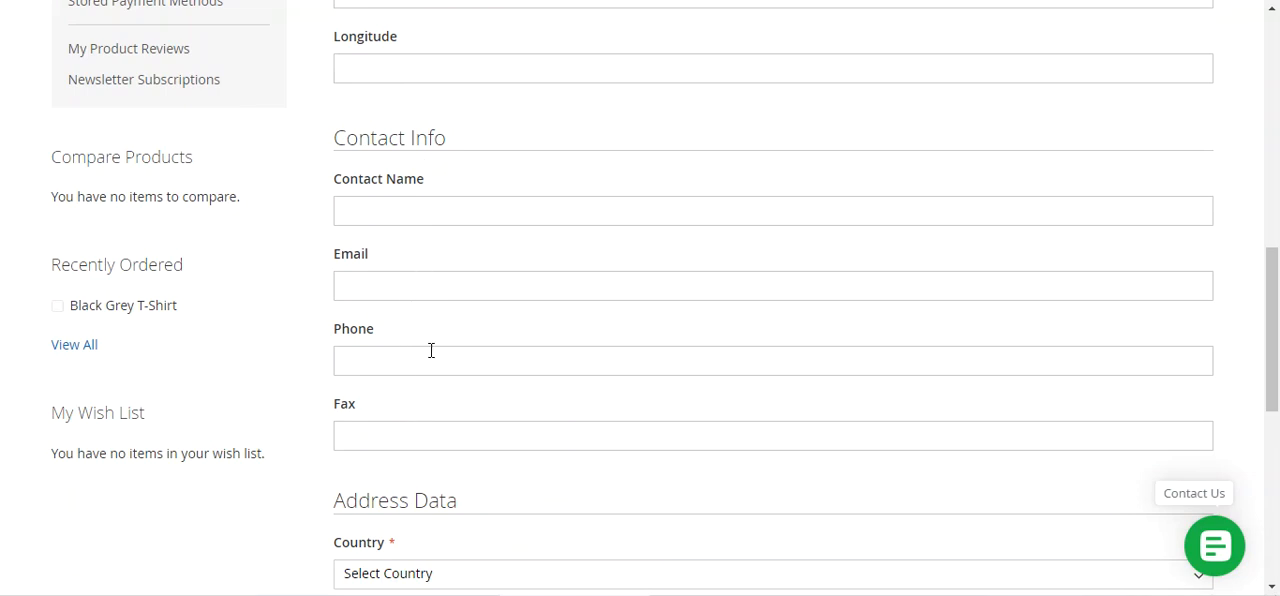
{"action": "scroll", "coordinate": [460, 400], "scroll_direction": "down", "scroll_amount": 3}
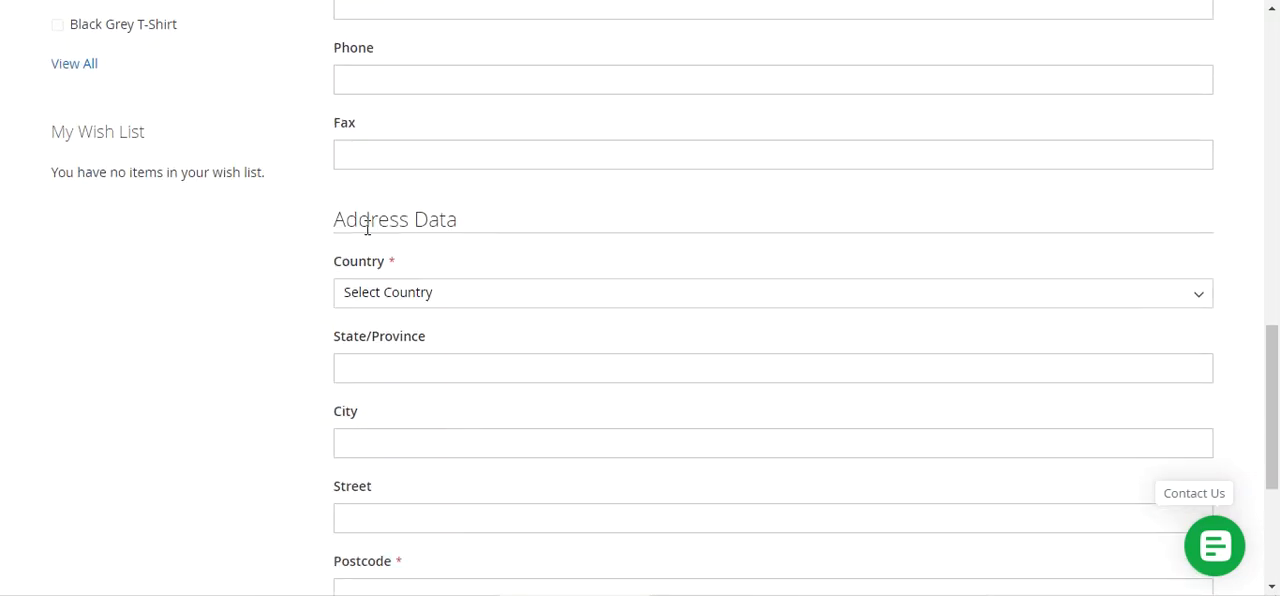
{"action": "left_click_drag", "start_coordinate": [367, 228], "coordinate": [460, 226]}
{"action": "scroll", "coordinate": [474, 357], "scroll_direction": "down", "scroll_amount": 3}
{"action": "scroll", "coordinate": [476, 360], "scroll_direction": "up", "scroll_amount": 1}
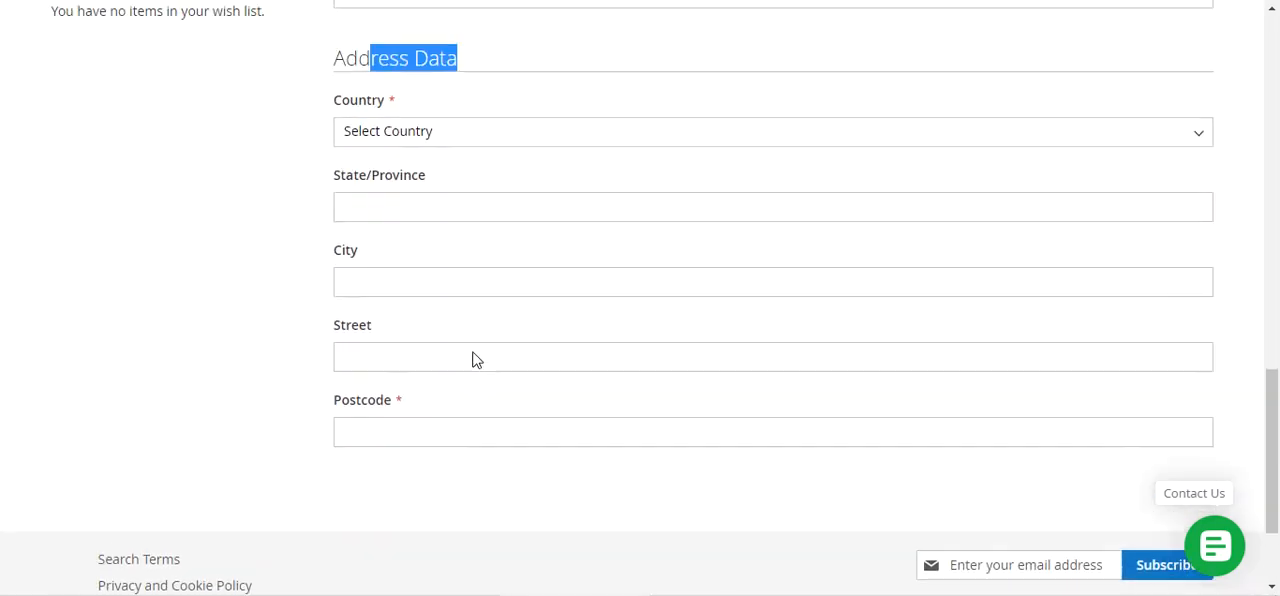
{"action": "scroll", "coordinate": [476, 360], "scroll_direction": "up", "scroll_amount": 13}
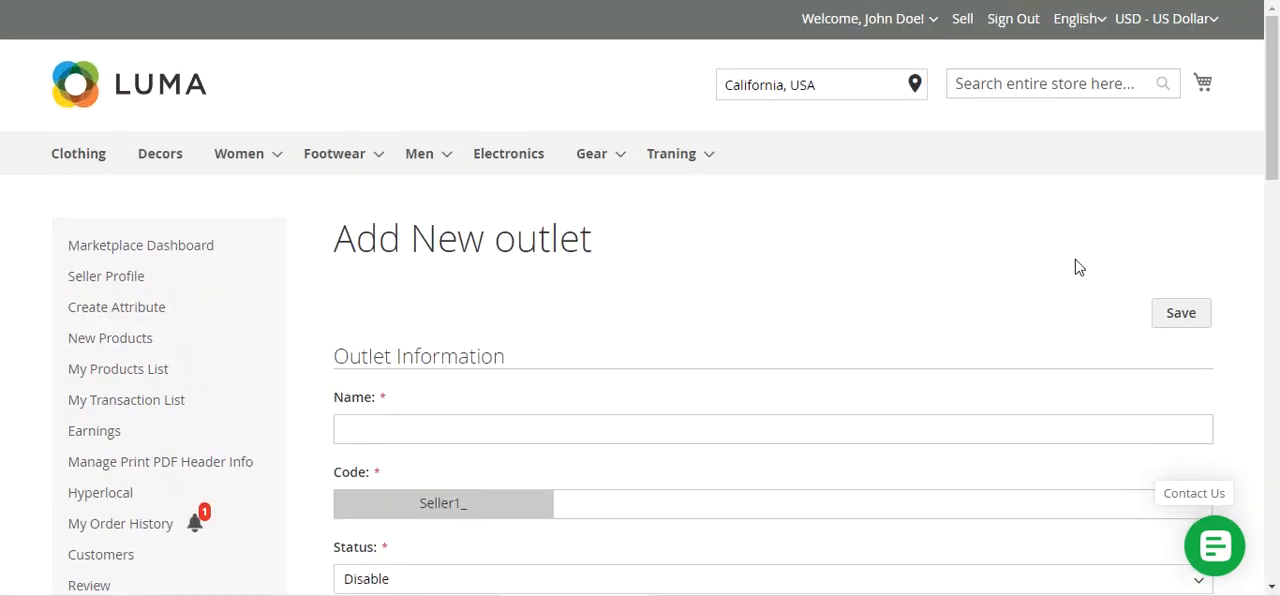
Leave the new outlet form without saving and return to the records in the Outlet List
{"action": "scroll", "coordinate": [294, 449], "scroll_direction": "down", "scroll_amount": 2}
{"action": "mouse_move", "coordinate": [133, 317]}
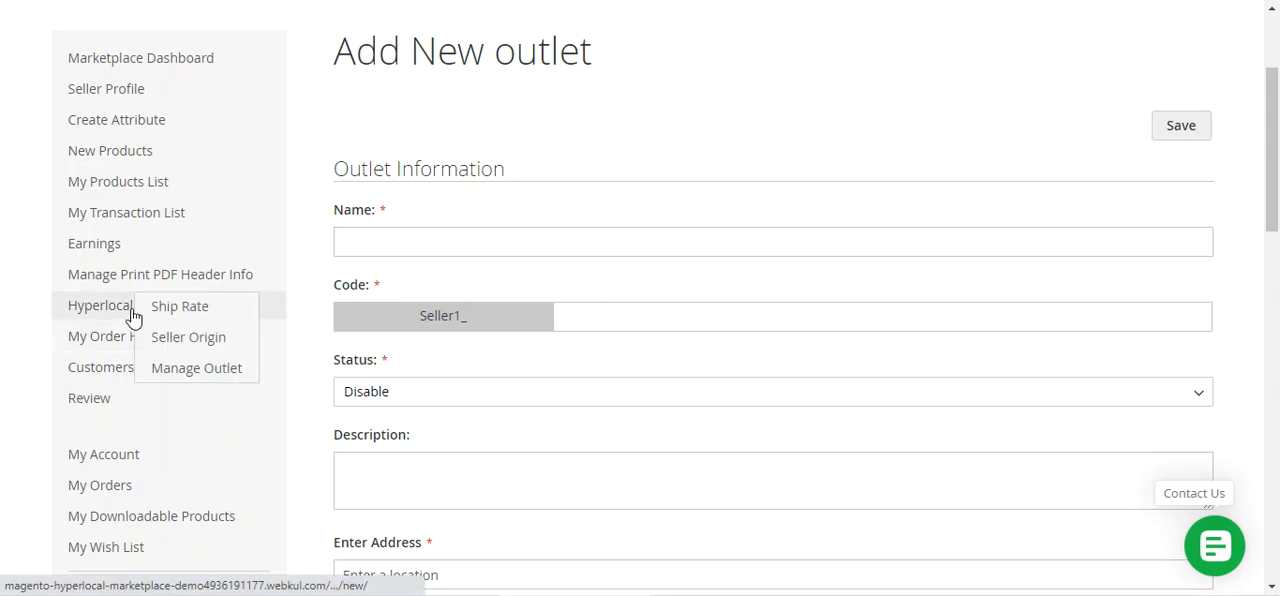
{"action": "left_click", "coordinate": [203, 370]}
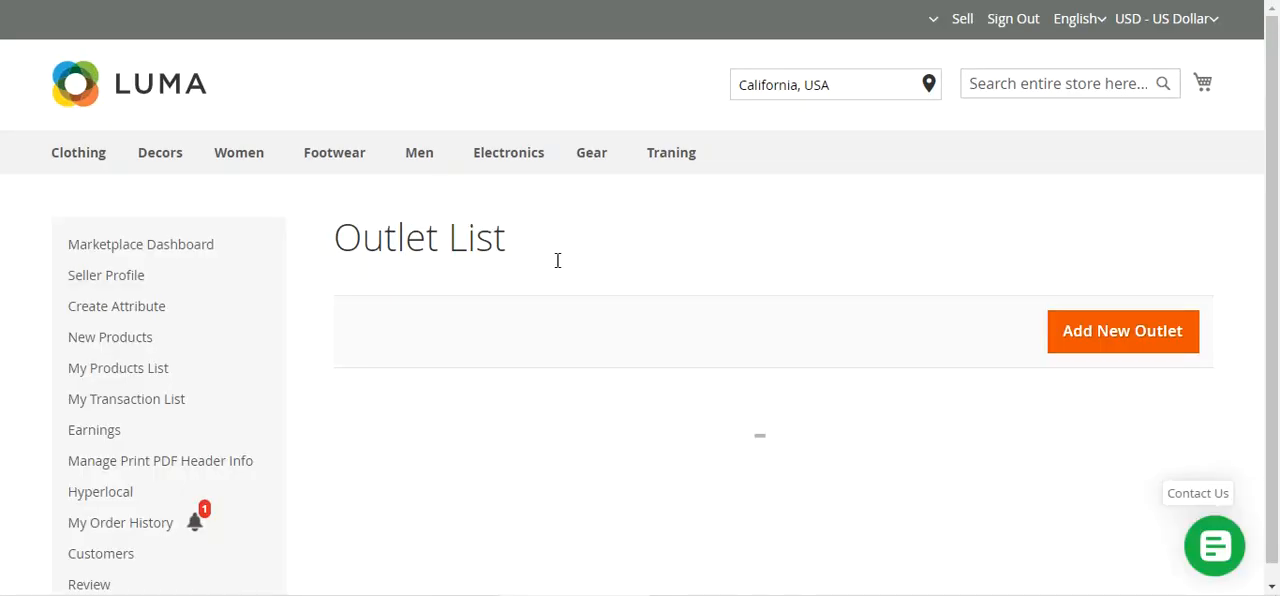
{"action": "left_click_drag", "start_coordinate": [1272, 213], "coordinate": [1276, 295]}
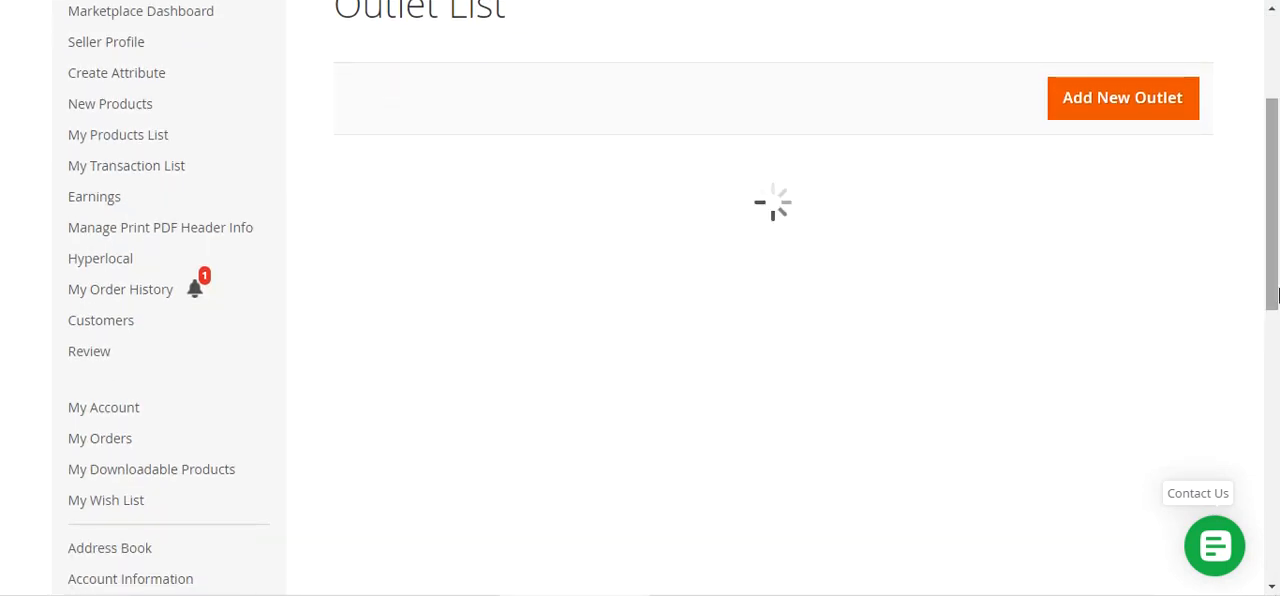
{"action": "scroll", "coordinate": [1020, 302], "scroll_direction": "down", "scroll_amount": 2}
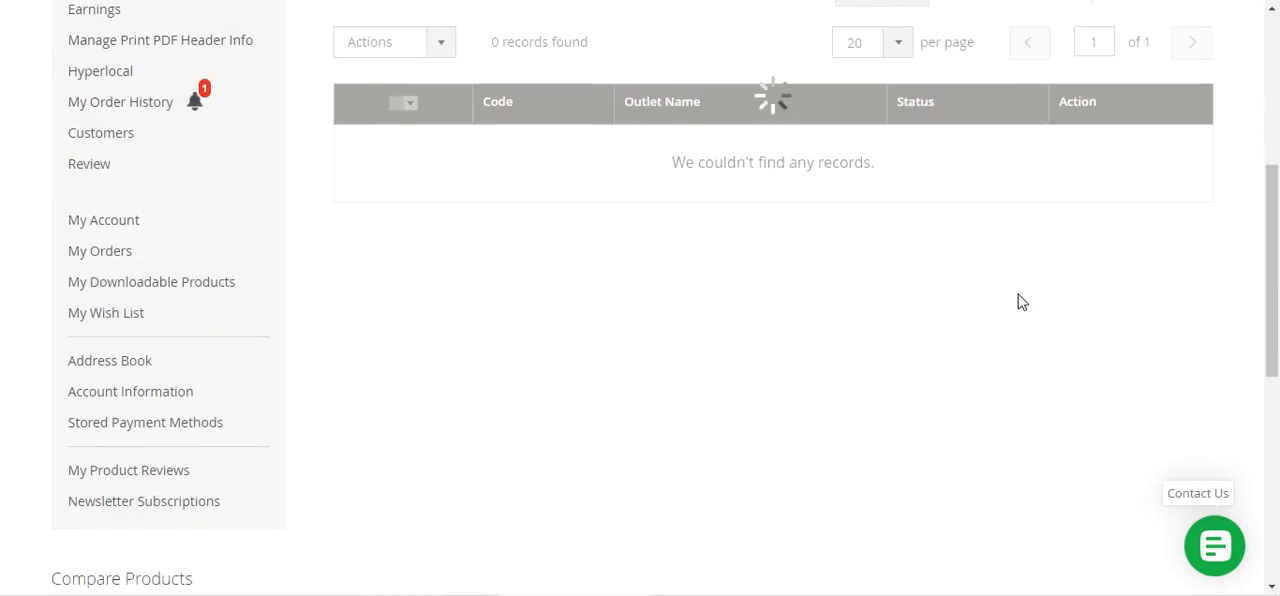
Open the Los Angeles Store outlet for editing and look through its outlet information, contact info and address data
{"action": "scroll", "coordinate": [1020, 302], "scroll_direction": "down", "scroll_amount": 1}
{"action": "left_click", "coordinate": [1178, 222]}
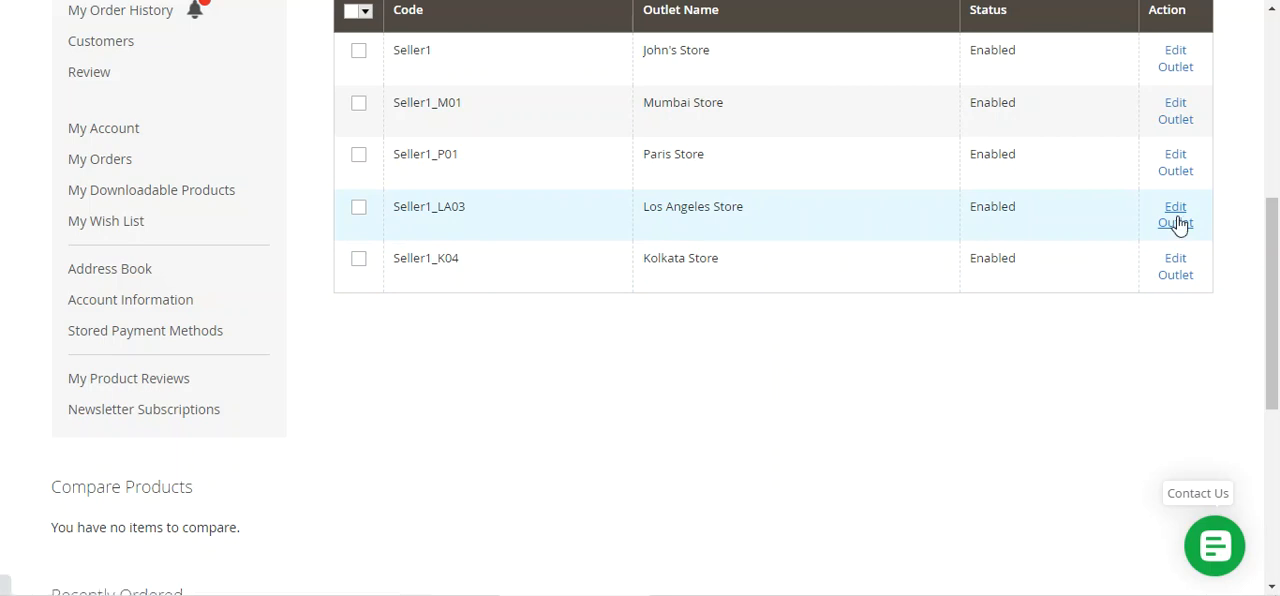
{"action": "scroll", "coordinate": [733, 376], "scroll_direction": "down", "scroll_amount": 2}
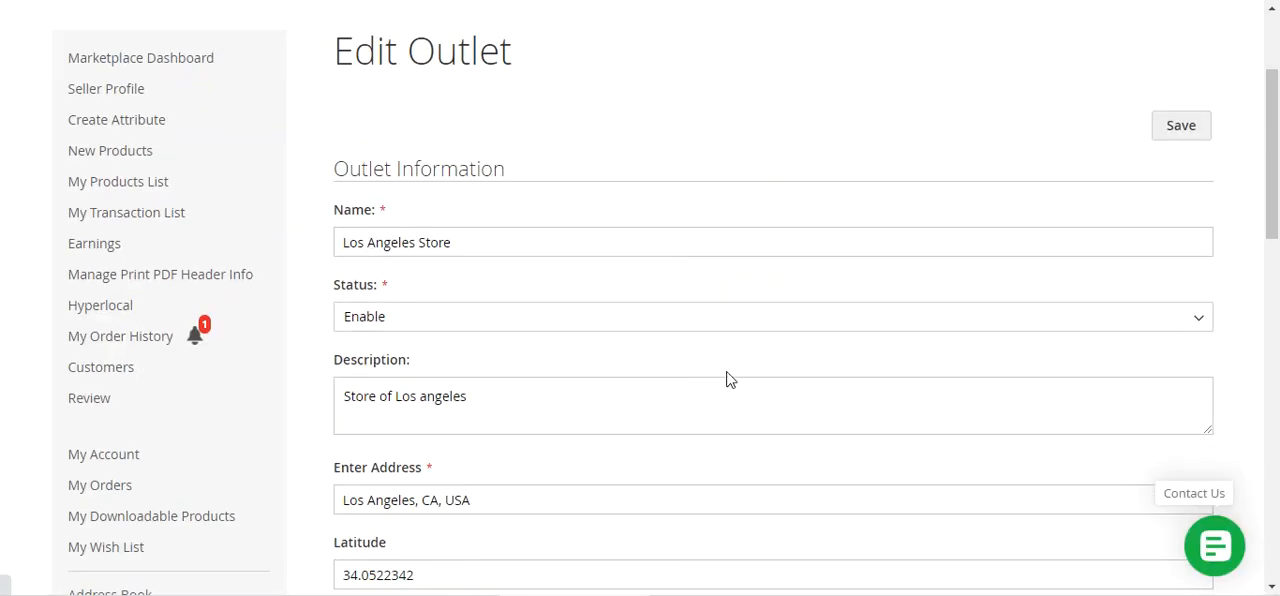
{"action": "scroll", "coordinate": [423, 377], "scroll_direction": "down", "scroll_amount": 2}
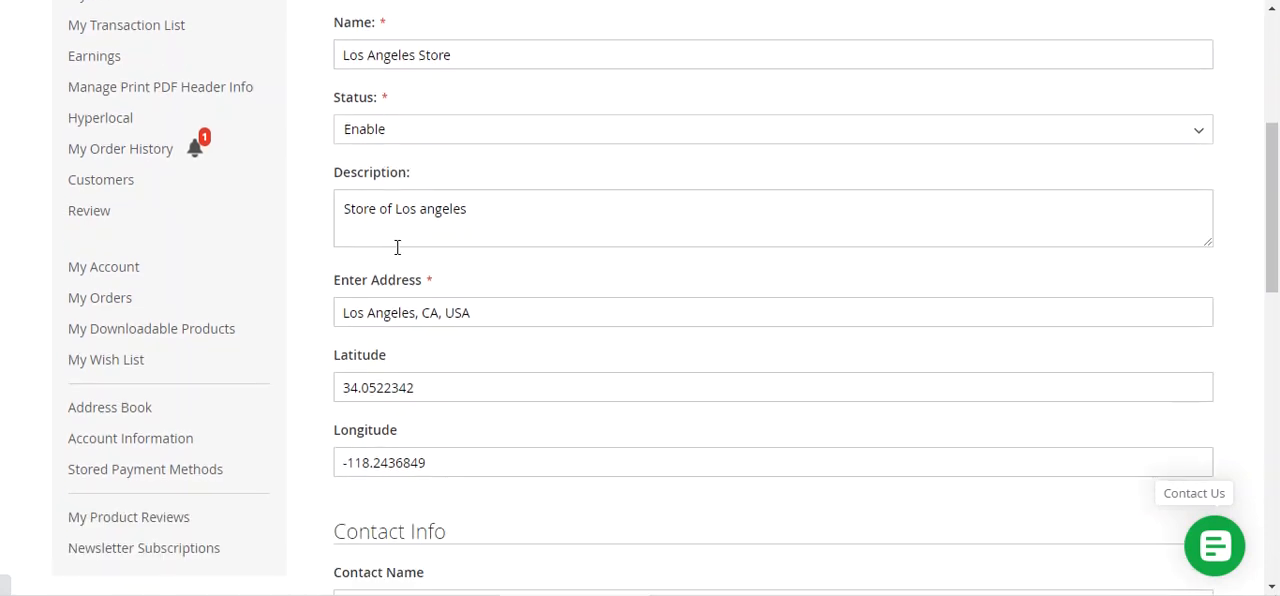
{"action": "scroll", "coordinate": [401, 276], "scroll_direction": "down", "scroll_amount": 4}
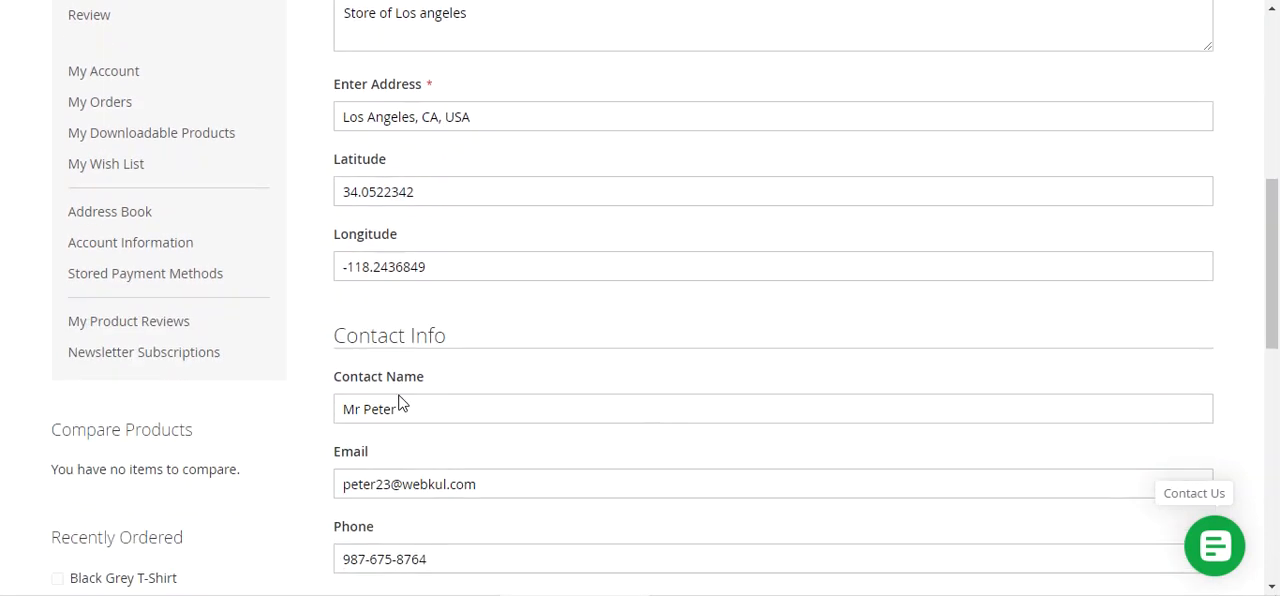
{"action": "scroll", "coordinate": [389, 428], "scroll_direction": "down", "scroll_amount": 4}
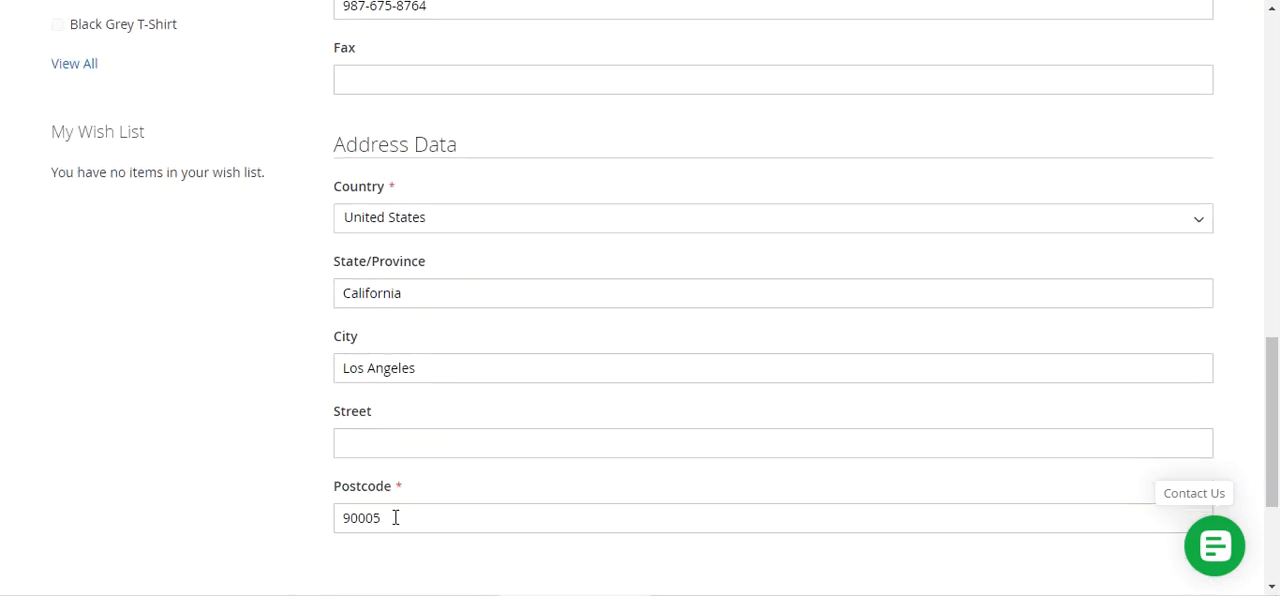
{"action": "scroll", "coordinate": [395, 517], "scroll_direction": "up", "scroll_amount": 9}
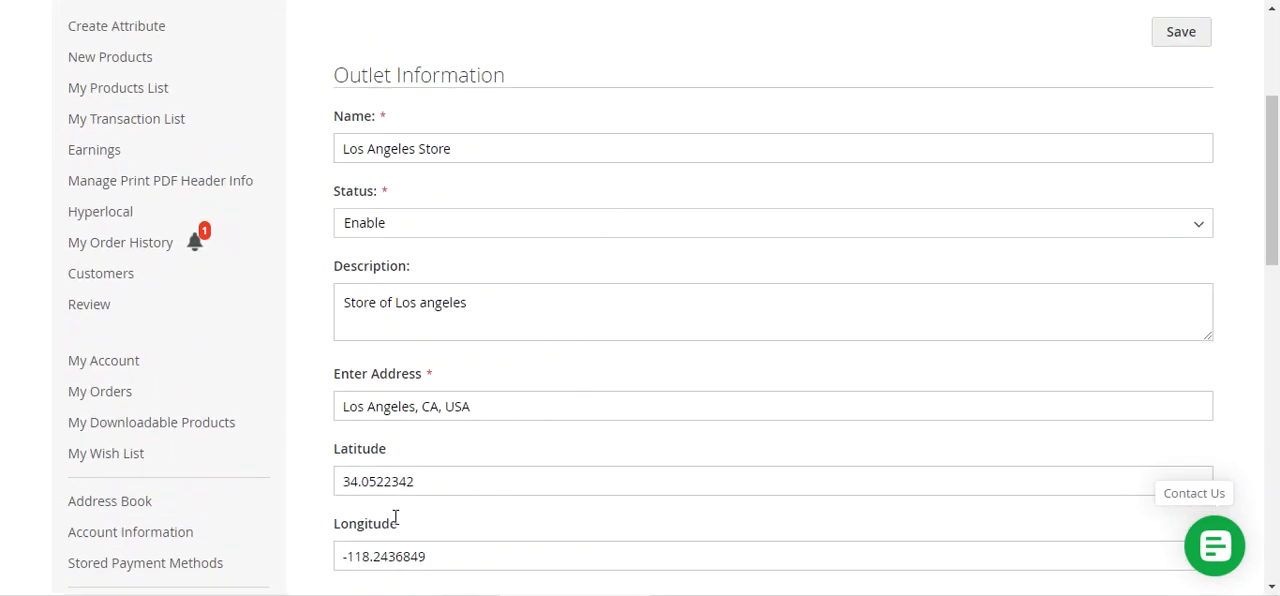
{"action": "scroll", "coordinate": [395, 517], "scroll_direction": "up", "scroll_amount": 3}
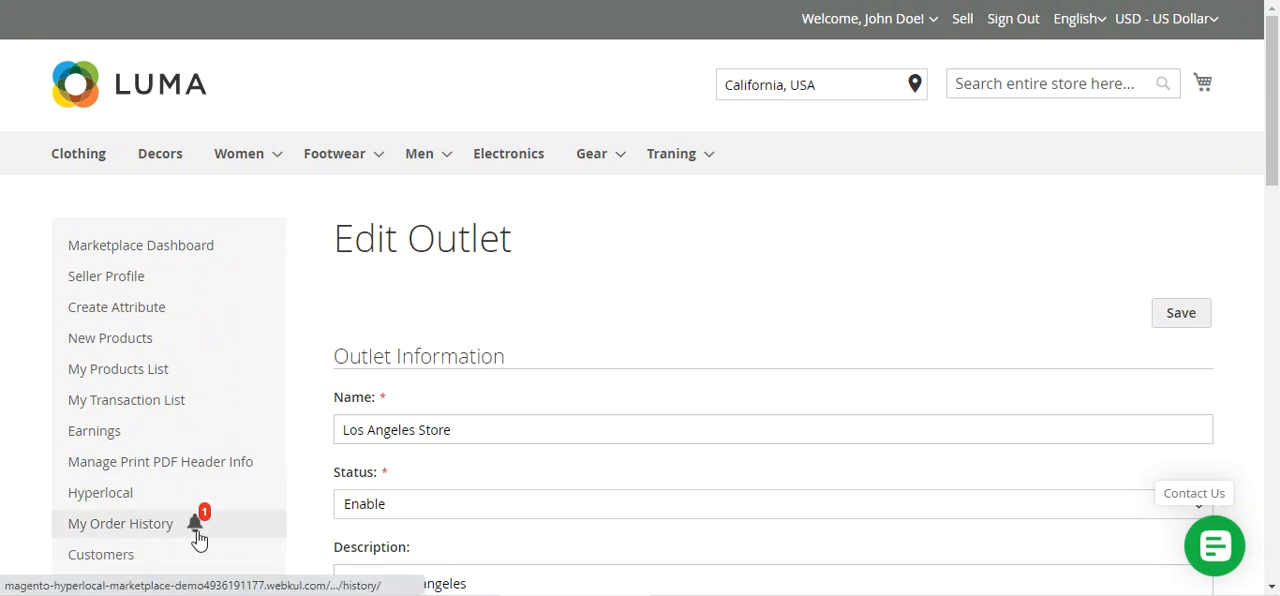
Return to the seller's Outlet List and highlight the outlet name in the Seller1 row
{"action": "scroll", "coordinate": [309, 494], "scroll_direction": "down", "scroll_amount": 2}
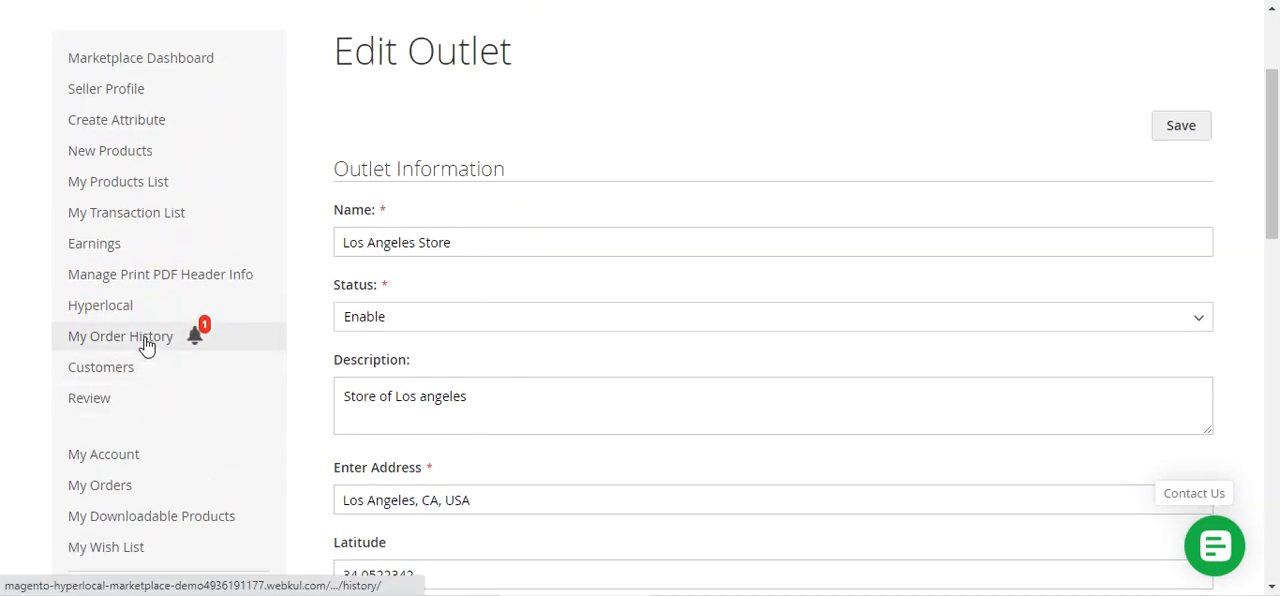
{"action": "mouse_move", "coordinate": [120, 305]}
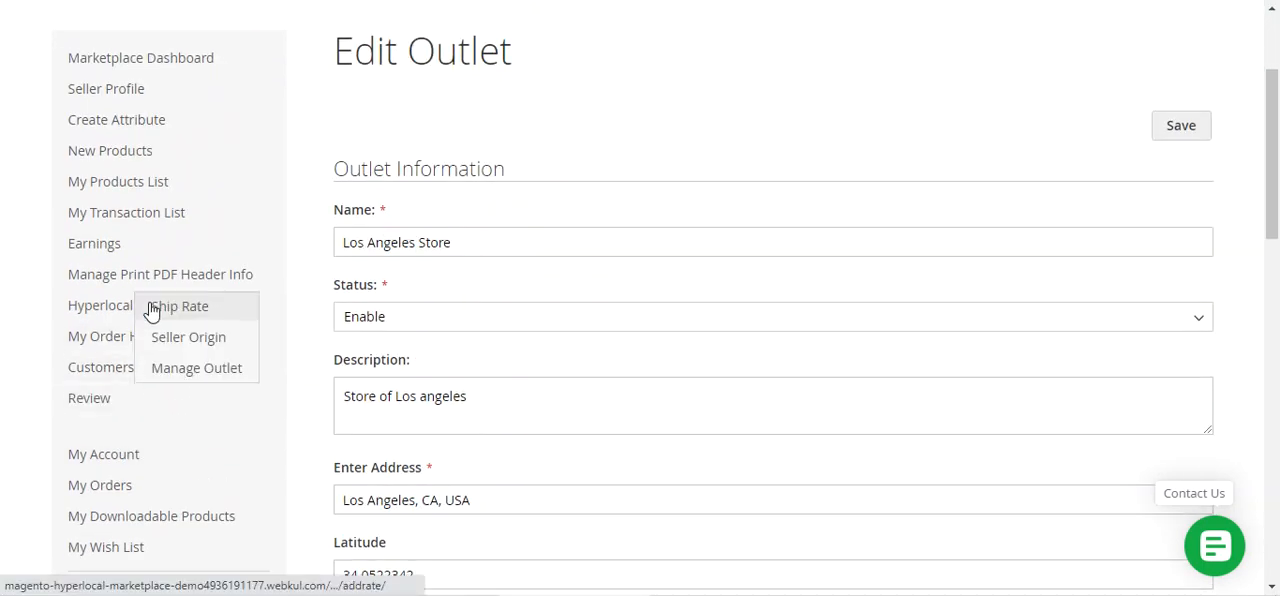
{"action": "left_click", "coordinate": [220, 377]}
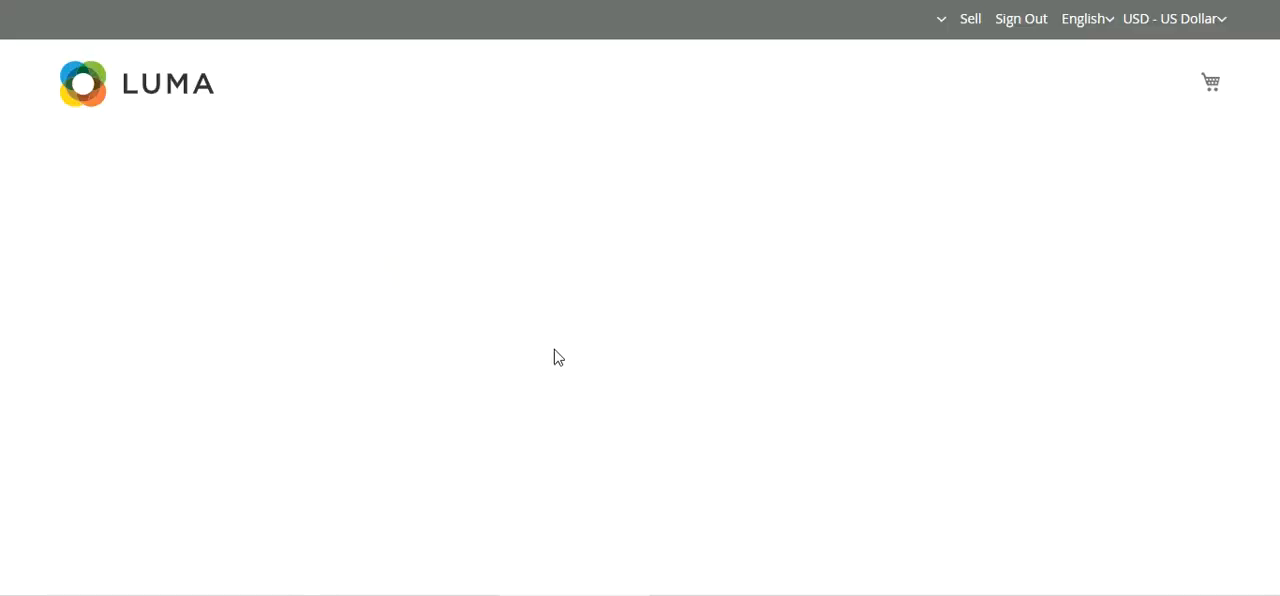
{"action": "left_click_drag", "start_coordinate": [1279, 105], "coordinate": [1278, 186]}
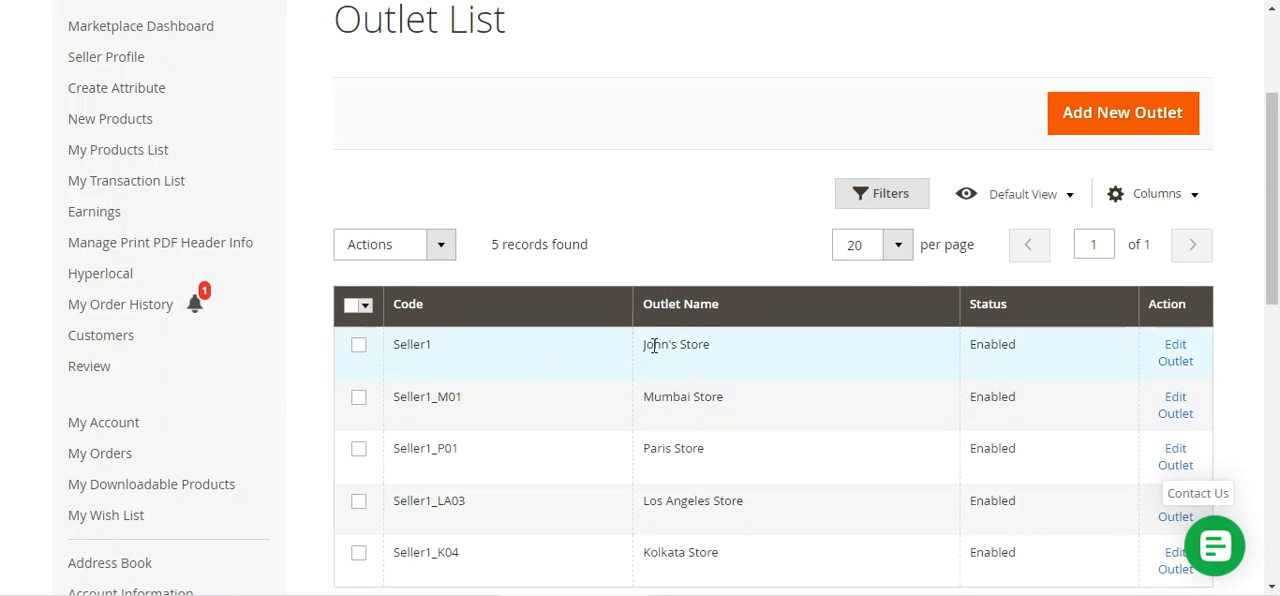
{"action": "left_click_drag", "start_coordinate": [643, 345], "coordinate": [740, 354]}
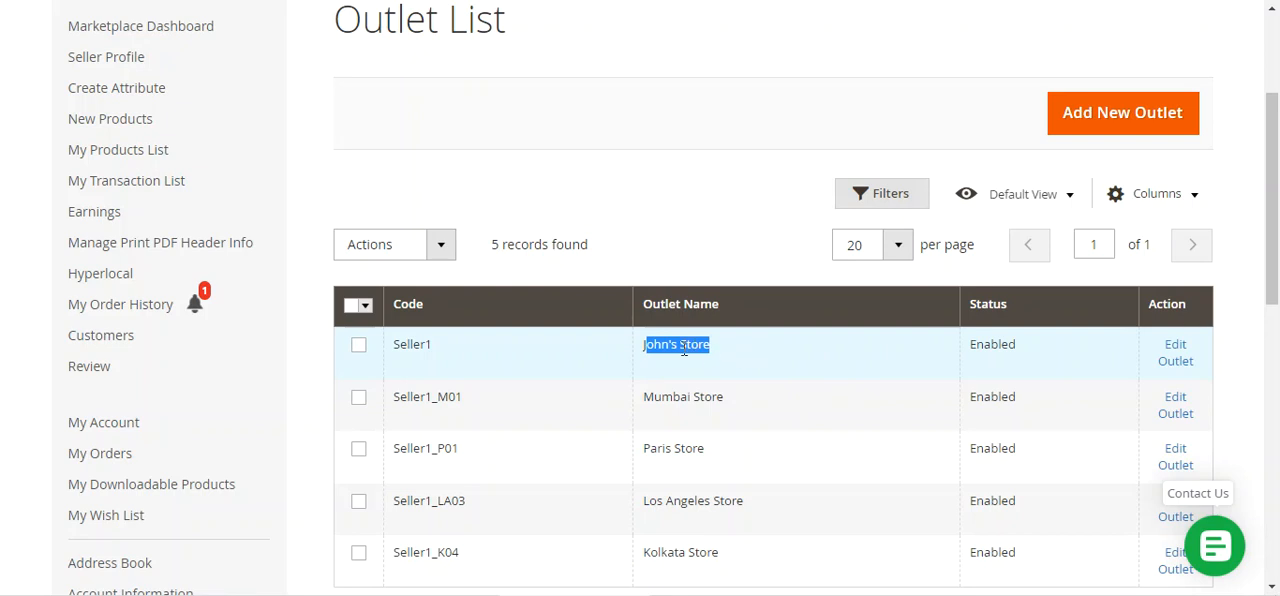
Open the Luma storefront home page from the Outlet List to view the outlet shown for the selected location
{"action": "scroll", "coordinate": [679, 354], "scroll_direction": "up", "scroll_amount": 2}
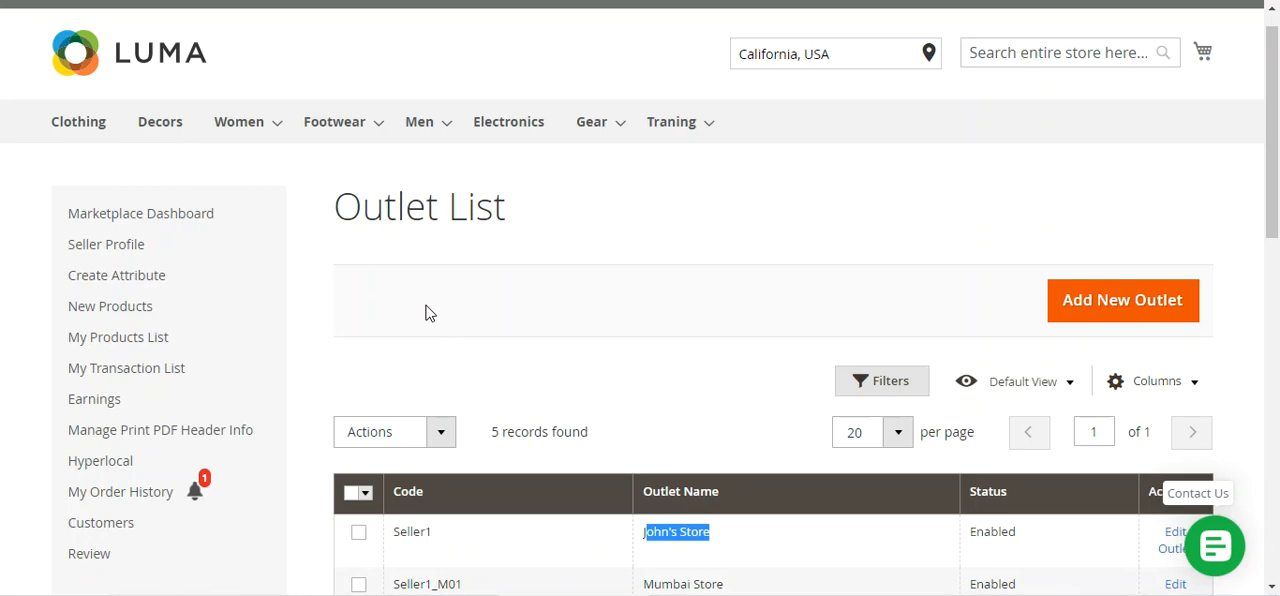
{"action": "scroll", "coordinate": [425, 312], "scroll_direction": "down", "scroll_amount": 2}
{"action": "scroll", "coordinate": [457, 314], "scroll_direction": "up", "scroll_amount": 3}
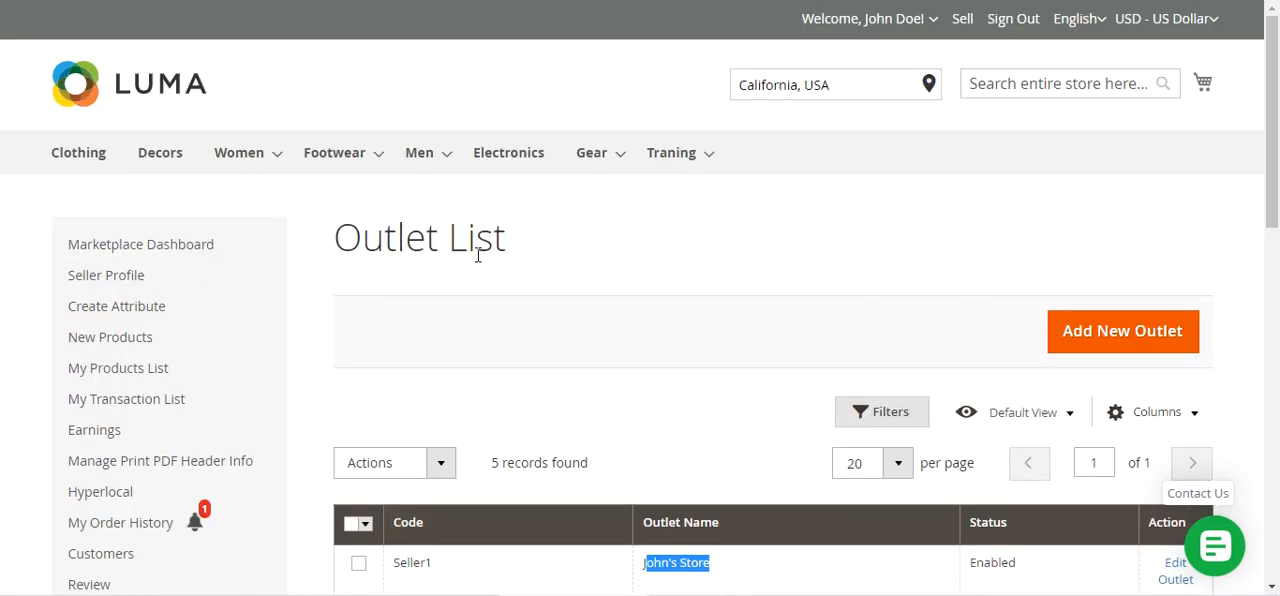
{"action": "left_click", "coordinate": [177, 94]}
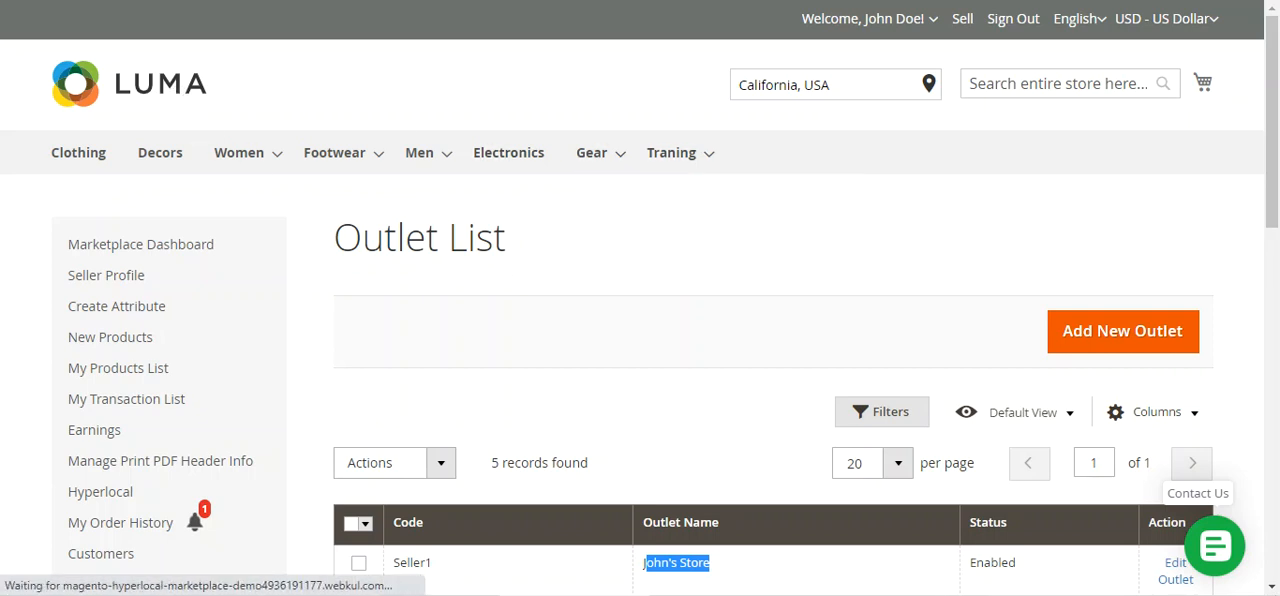
Switch to the Magento admin site and sign in with the prefilled demo account
{"action": "left_click", "coordinate": [820, 1]}
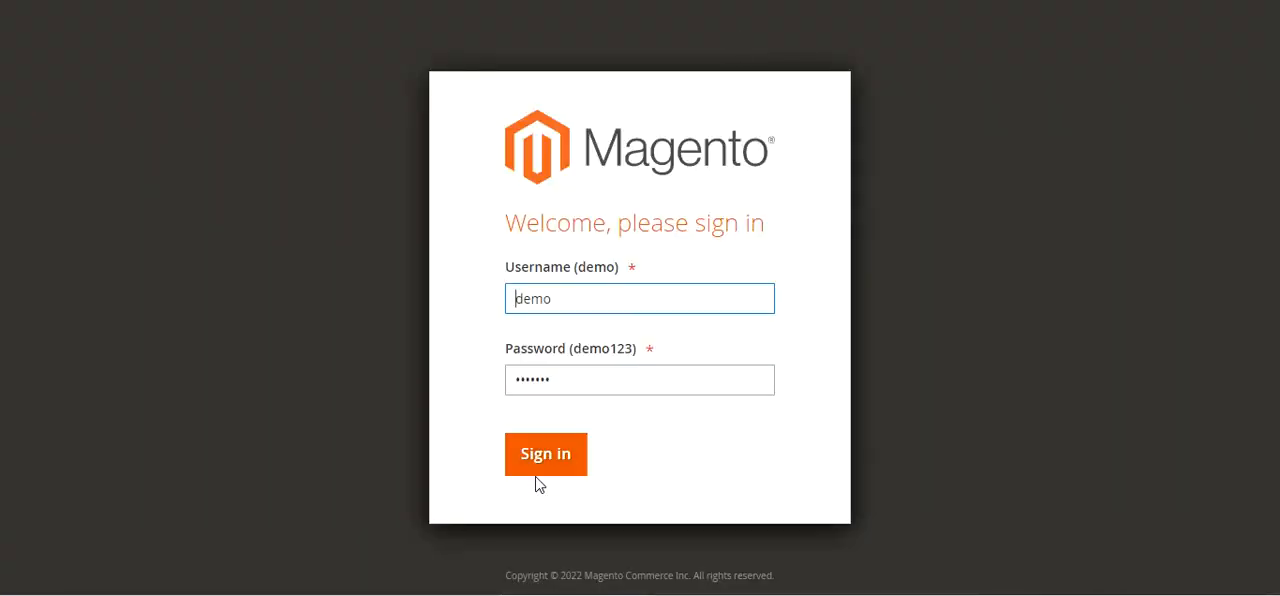
{"action": "left_click", "coordinate": [544, 458]}
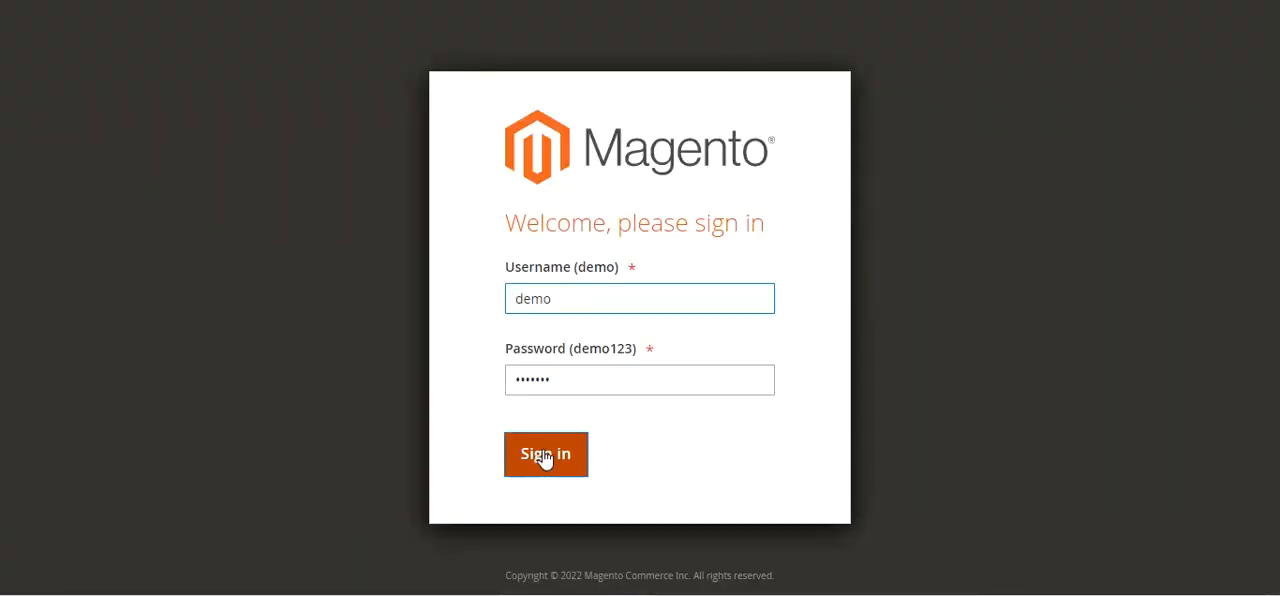
{"action": "left_click", "coordinate": [556, 462]}
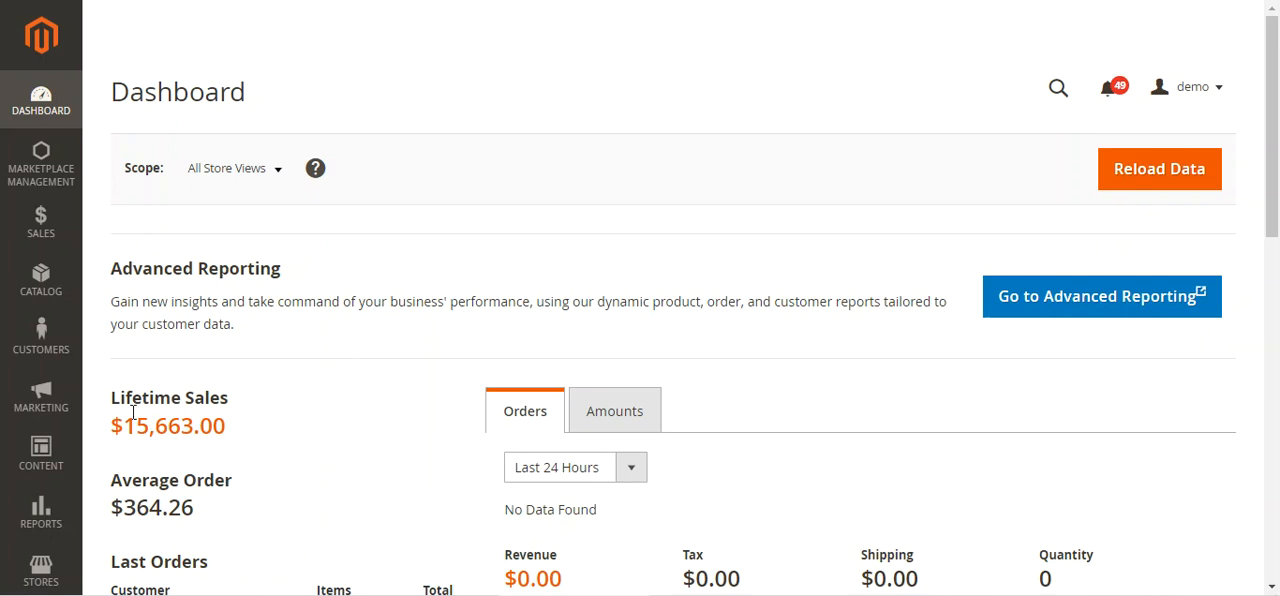
Open the inventory Stocks page from the admin dashboard
{"action": "scroll", "coordinate": [147, 468], "scroll_direction": "down", "scroll_amount": 2}
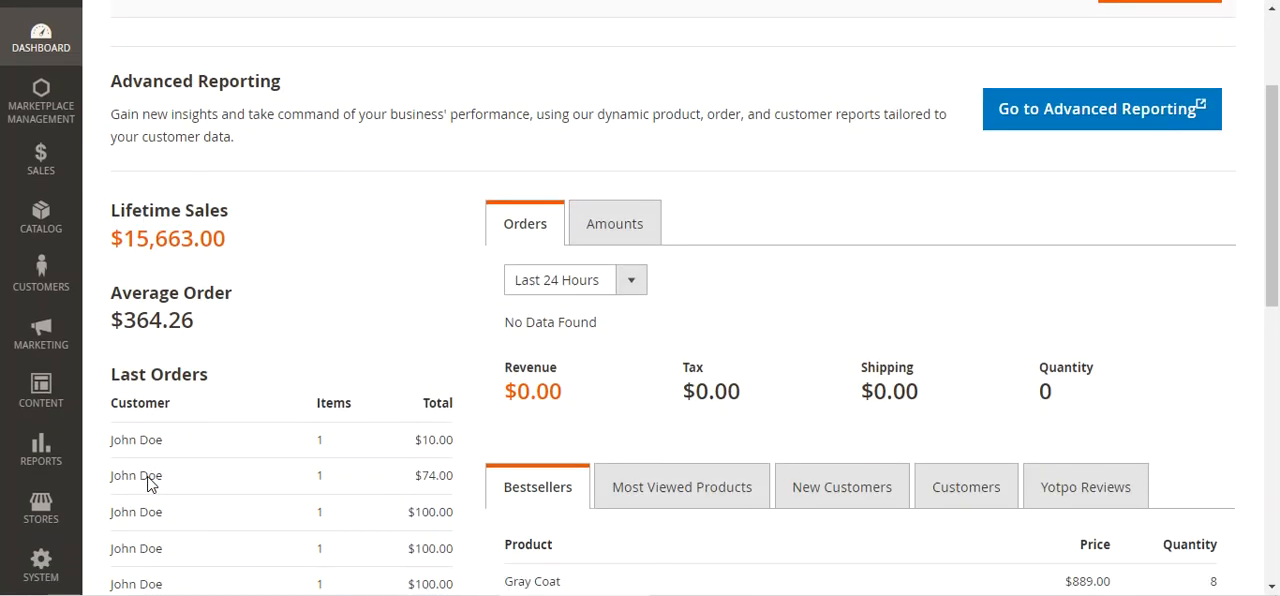
{"action": "left_click", "coordinate": [57, 522]}
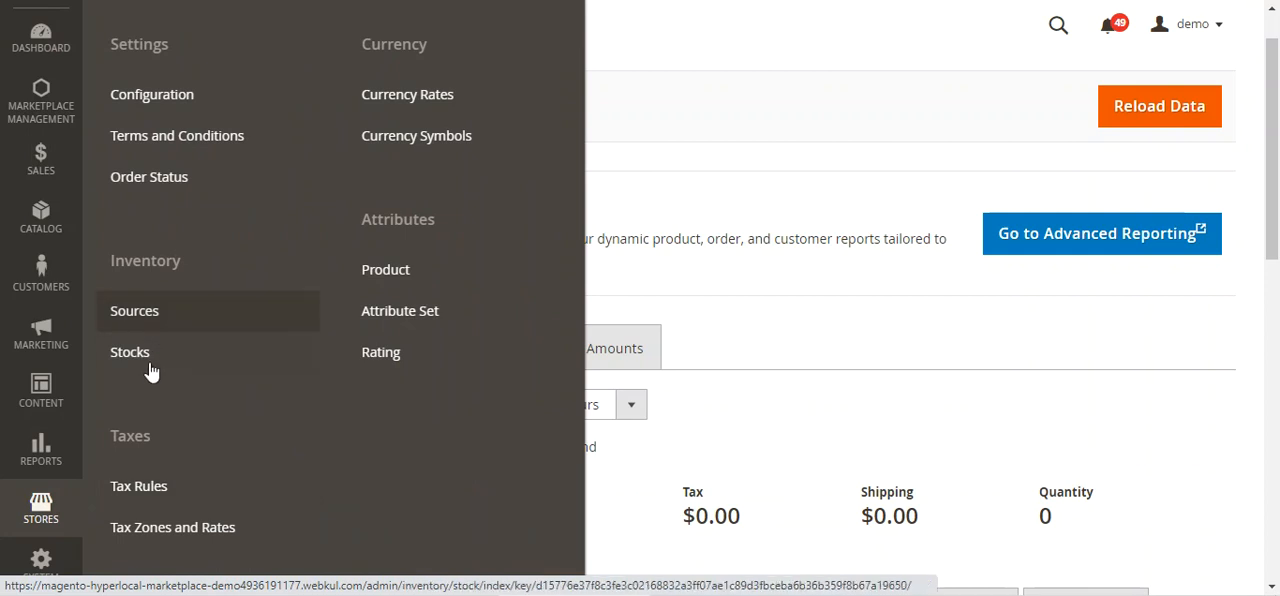
{"action": "left_click", "coordinate": [156, 366]}
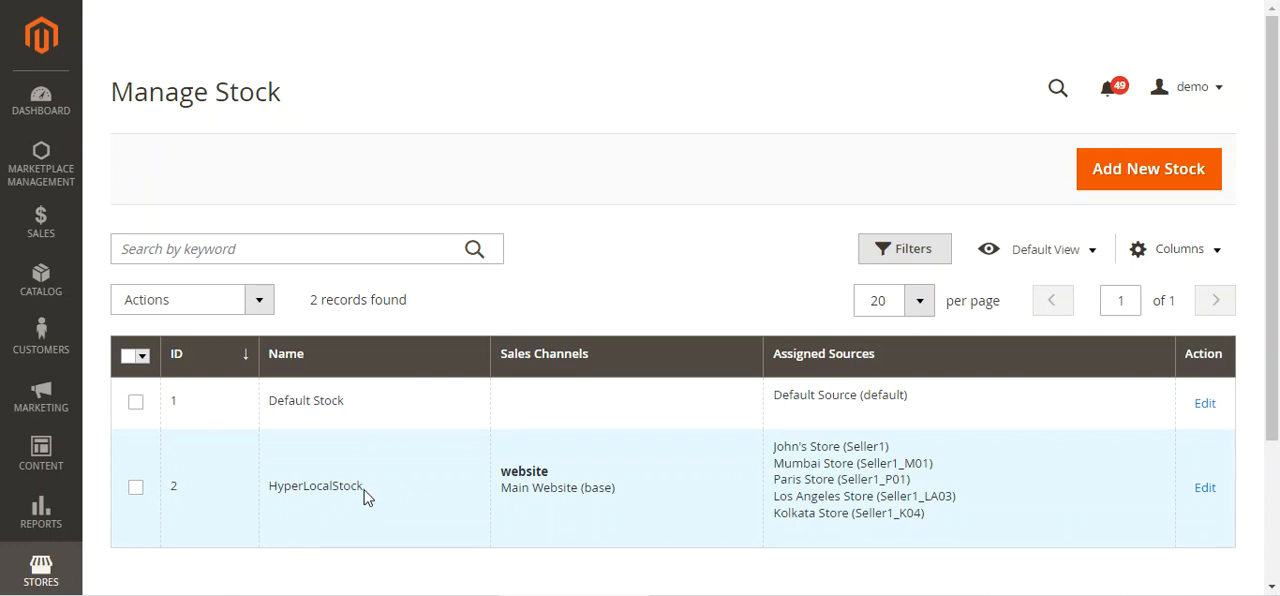
Start a new stock, select Main Website as its sales channel and look at the Sources assignment section
{"action": "left_click", "coordinate": [1123, 181]}
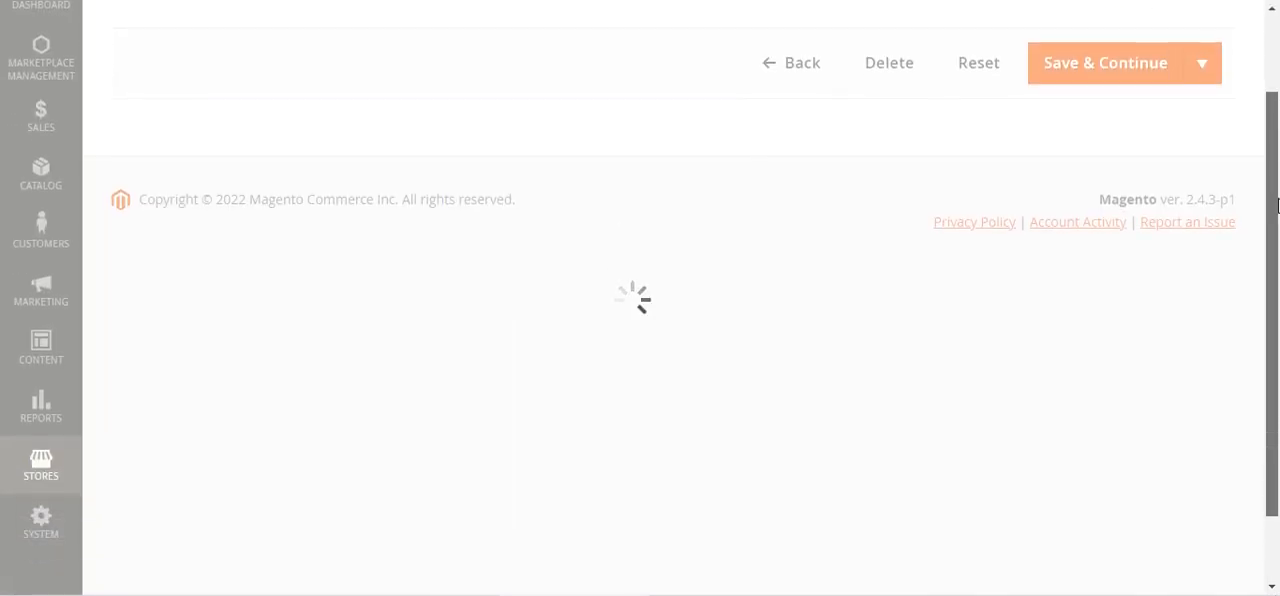
{"action": "mouse_move", "coordinate": [1276, 117]}
{"action": "left_mouse_down"}
{"action": "mouse_move", "coordinate": [1278, 275]}
{"action": "mouse_move", "coordinate": [1278, 138]}
{"action": "left_mouse_up"}
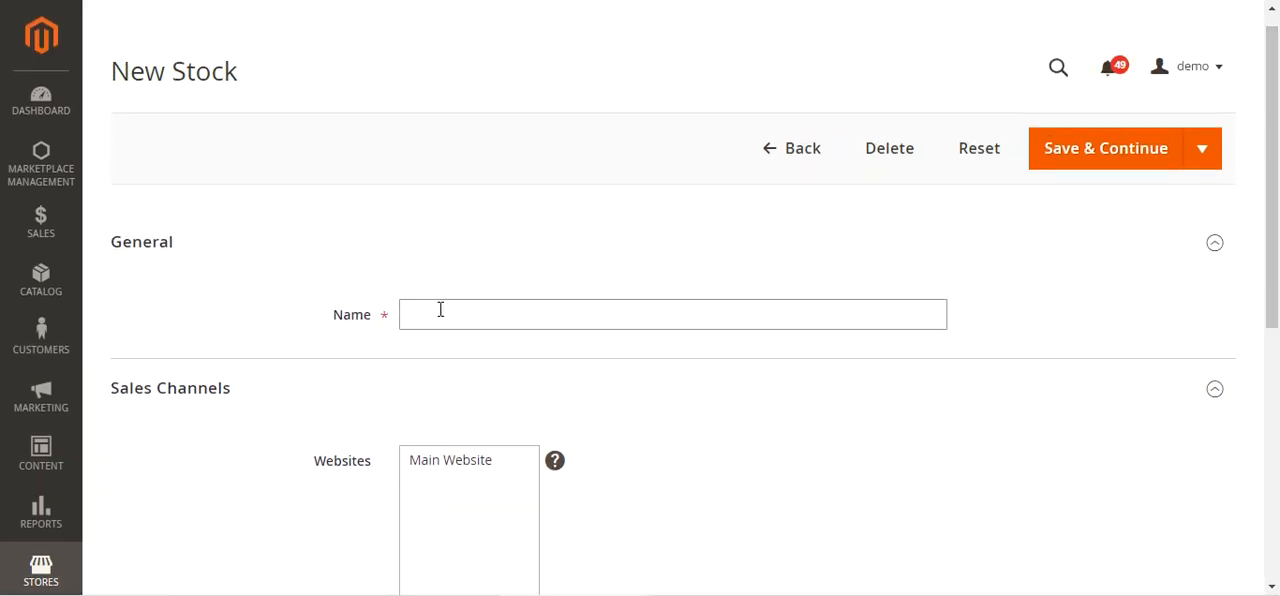
{"action": "scroll", "coordinate": [460, 330], "scroll_direction": "down", "scroll_amount": 2}
{"action": "left_click", "coordinate": [466, 275]}
{"action": "scroll", "coordinate": [489, 383], "scroll_direction": "down", "scroll_amount": 1}
{"action": "scroll", "coordinate": [489, 383], "scroll_direction": "down", "scroll_amount": 2}
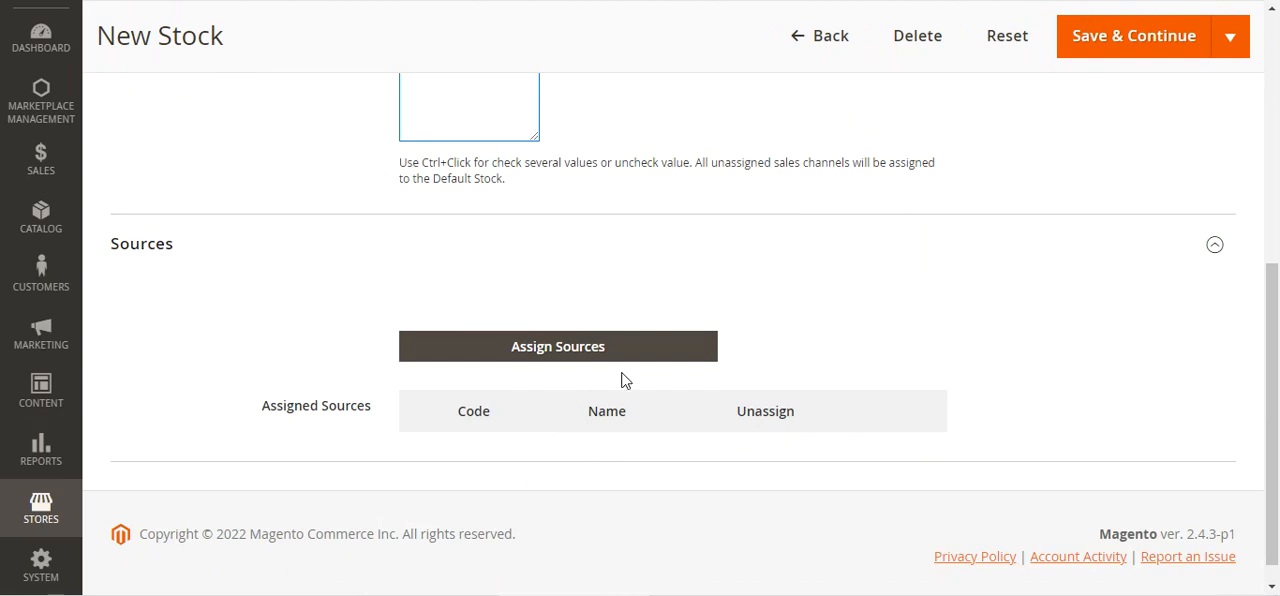
{"action": "scroll", "coordinate": [623, 379], "scroll_direction": "up", "scroll_amount": 3}
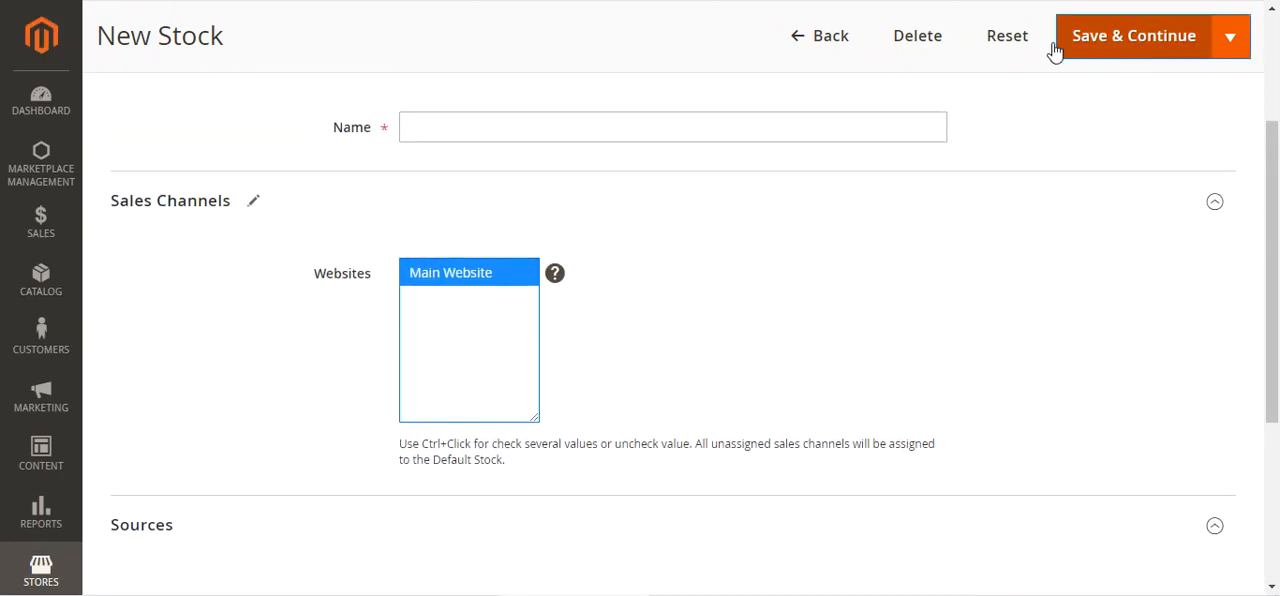
Leave the new stock form without saving and examine the sources assigned to HyperLocalStock
{"action": "left_click", "coordinate": [797, 40]}
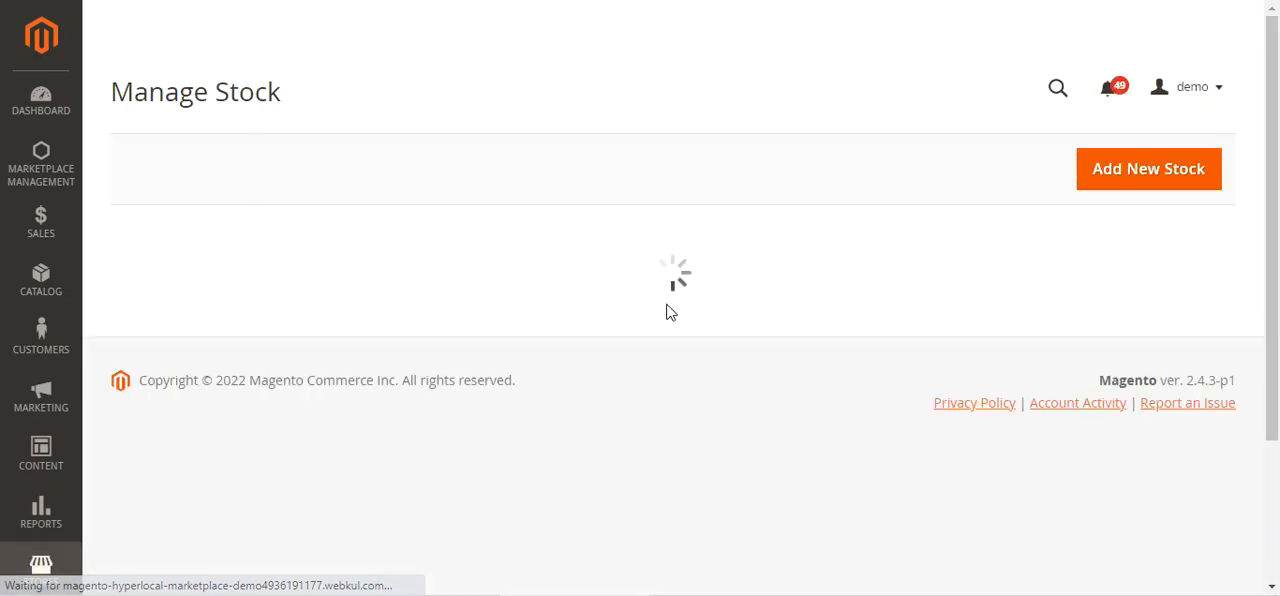
{"action": "scroll", "coordinate": [660, 305], "scroll_direction": "down", "scroll_amount": 2}
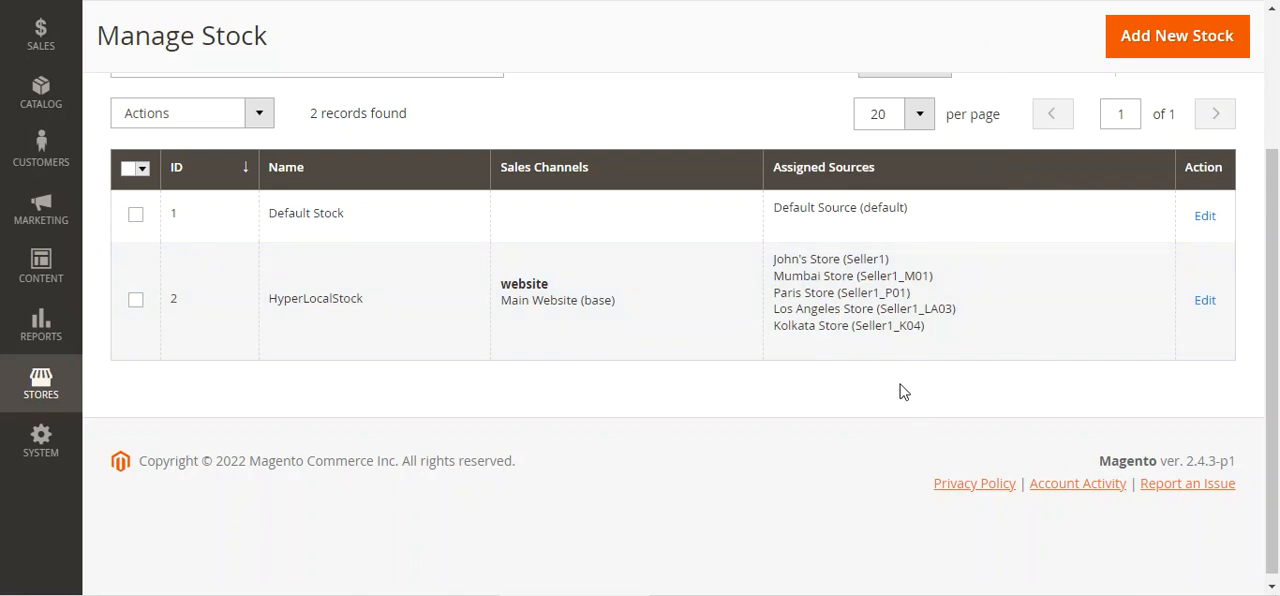
{"action": "mouse_move", "coordinate": [833, 322]}
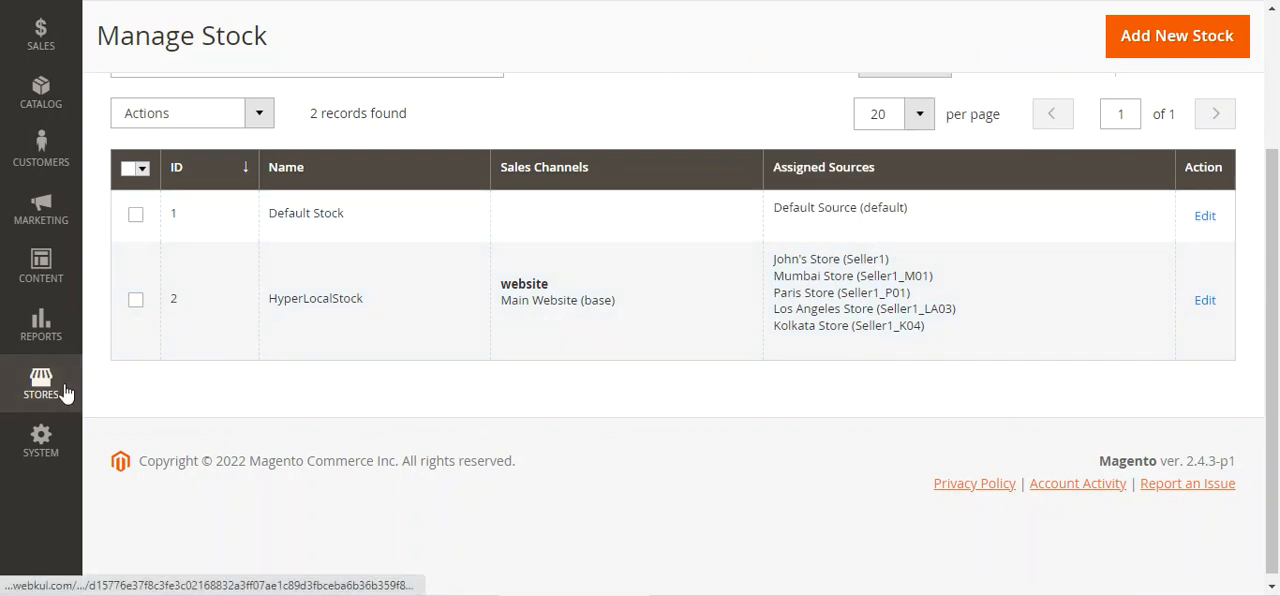
Open the admin Hyper Local Shipping Rate page and look through the sellers' distance ranges, weight ranges and shipping costs
{"action": "scroll", "coordinate": [63, 393], "scroll_direction": "up", "scroll_amount": 3}
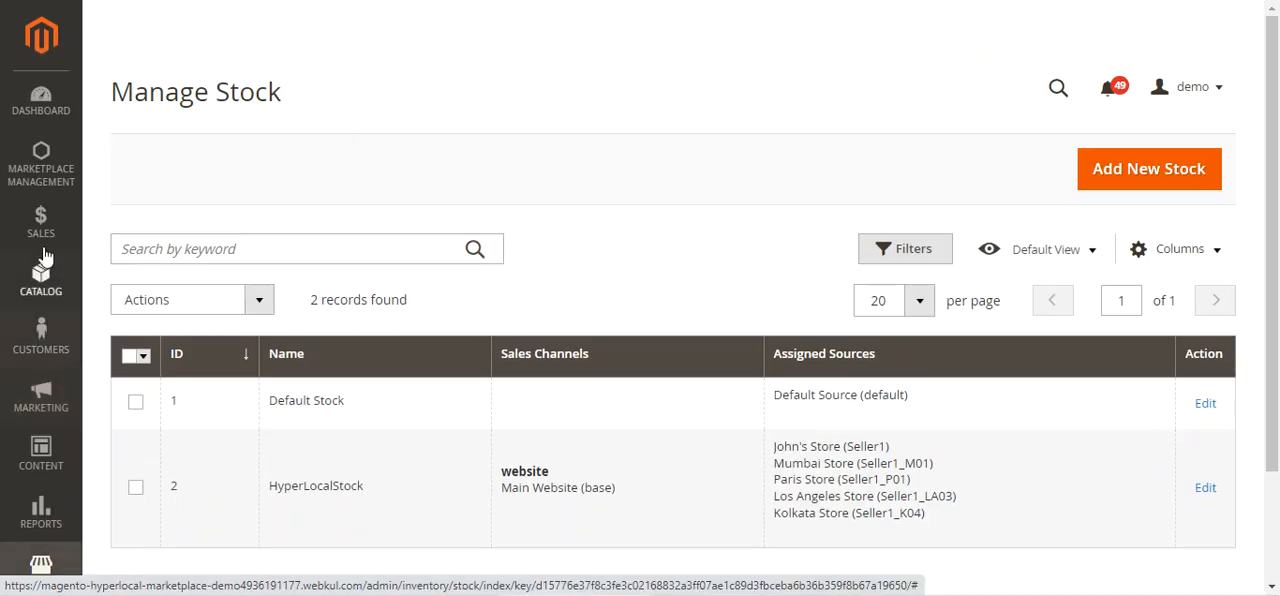
{"action": "left_click", "coordinate": [42, 168]}
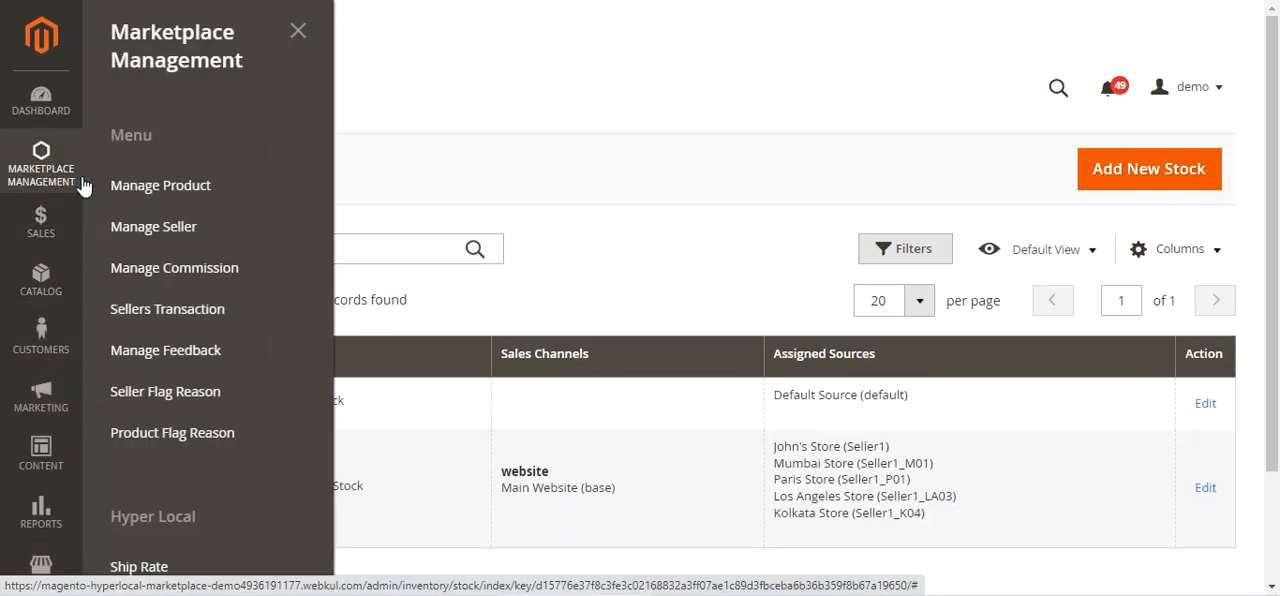
{"action": "scroll", "coordinate": [168, 360], "scroll_direction": "down", "scroll_amount": 2}
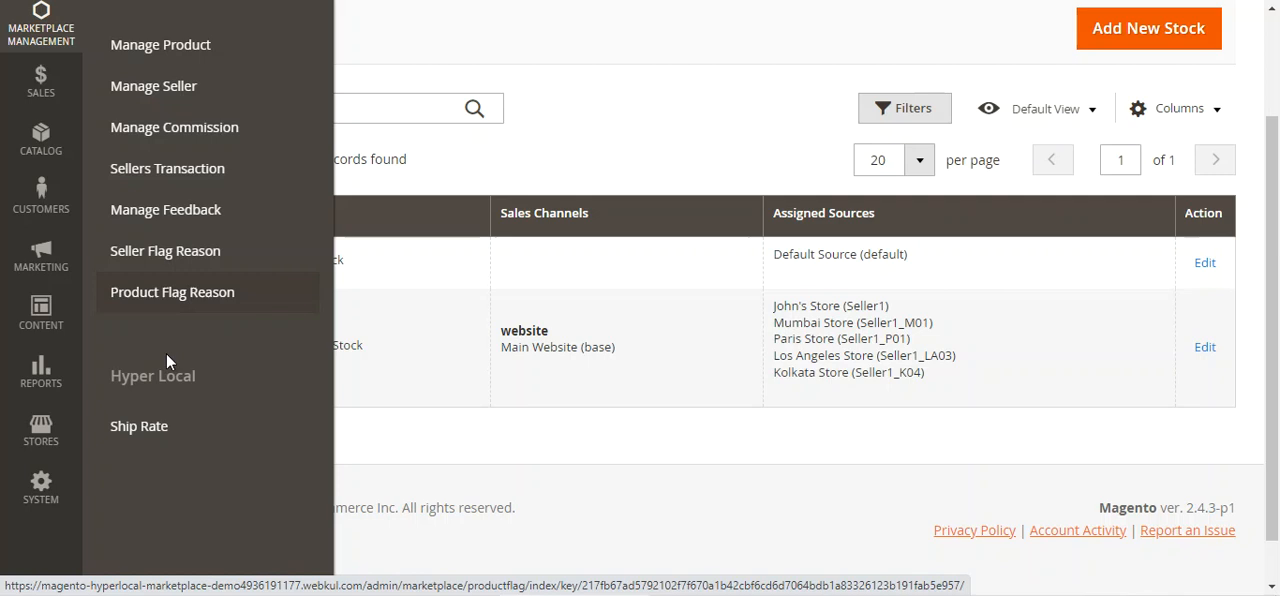
{"action": "left_click", "coordinate": [165, 437]}
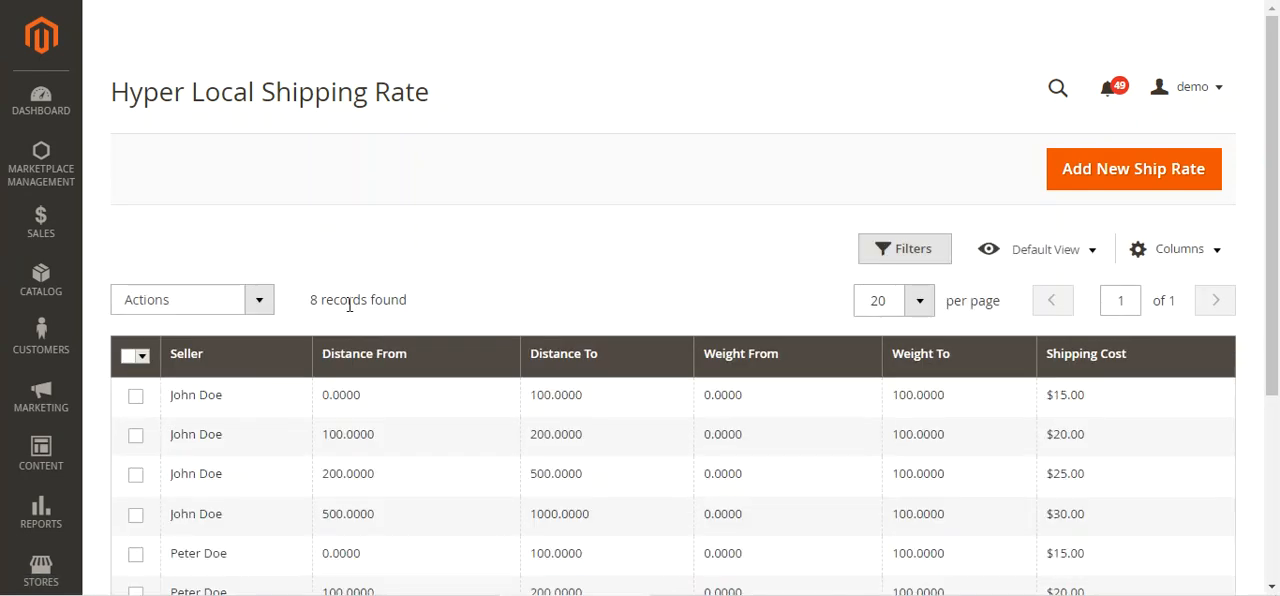
{"action": "scroll", "coordinate": [390, 360], "scroll_direction": "down", "scroll_amount": 3}
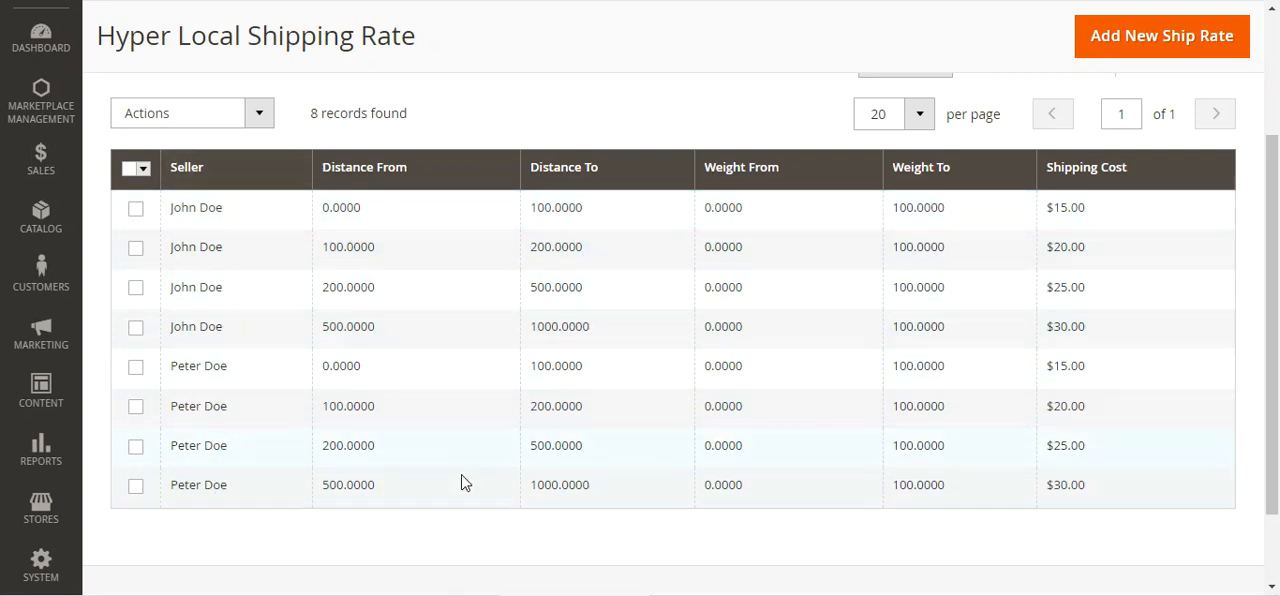
Start adding a new ship rate and examine its file upload field and sample file option
{"action": "scroll", "coordinate": [434, 485], "scroll_direction": "up", "scroll_amount": 3}
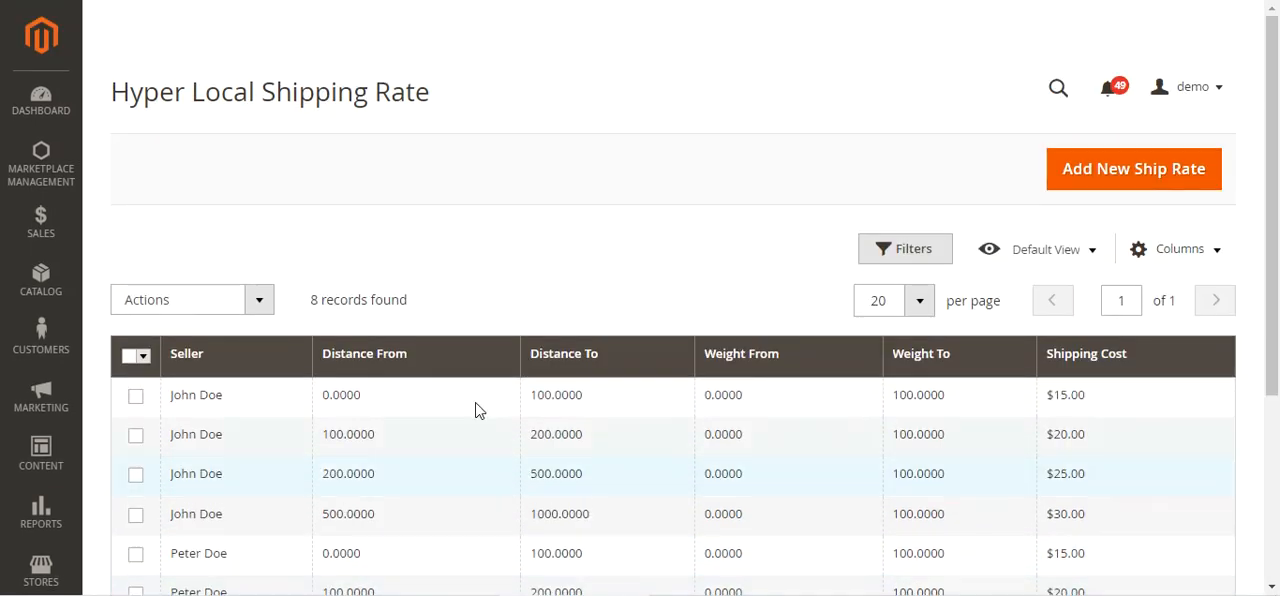
{"action": "left_click", "coordinate": [1125, 171]}
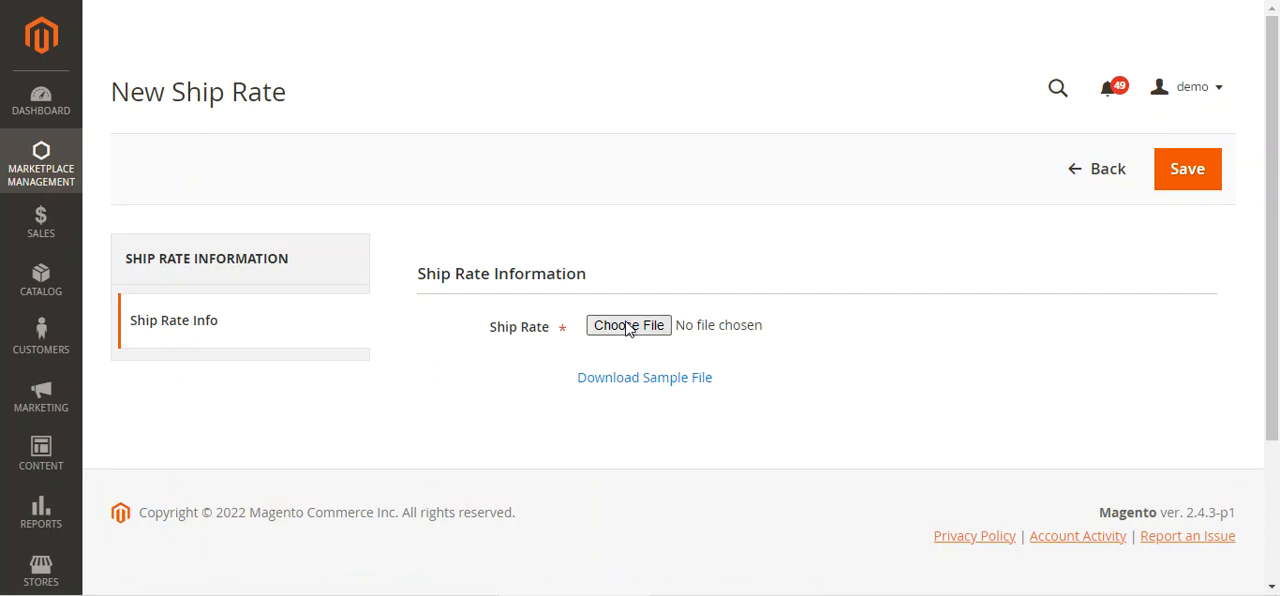
Leave the new ship rate form without saving and open the store configuration
{"action": "left_click", "coordinate": [1072, 174]}
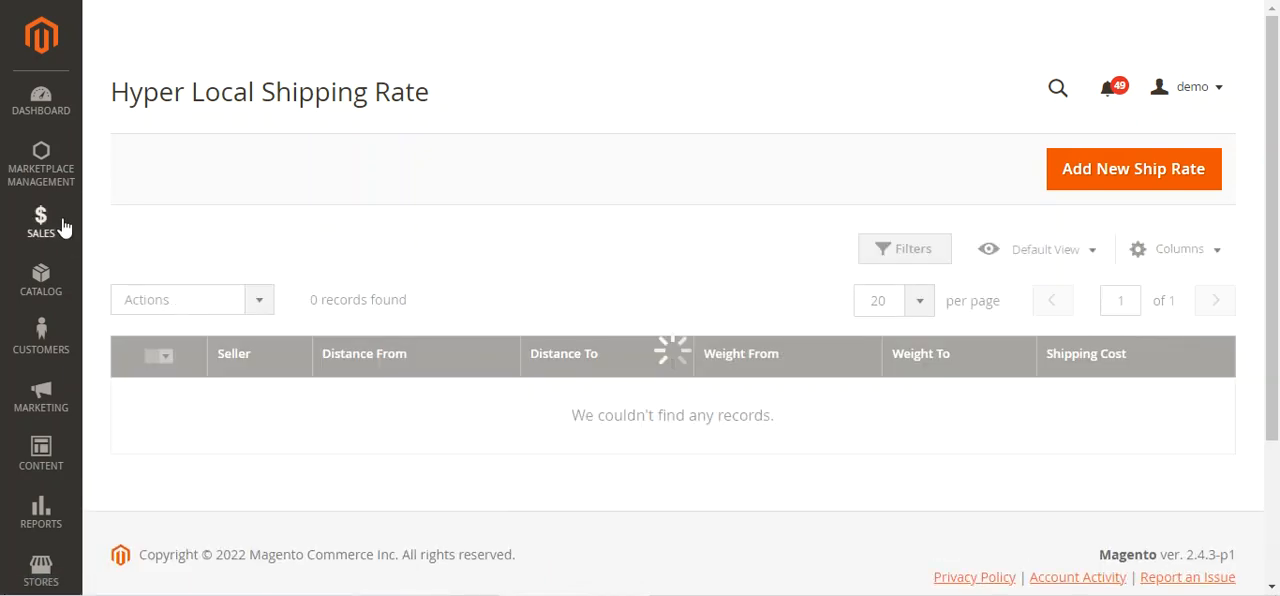
{"action": "scroll", "coordinate": [62, 210], "scroll_direction": "down", "scroll_amount": 3}
{"action": "left_click", "coordinate": [45, 390]}
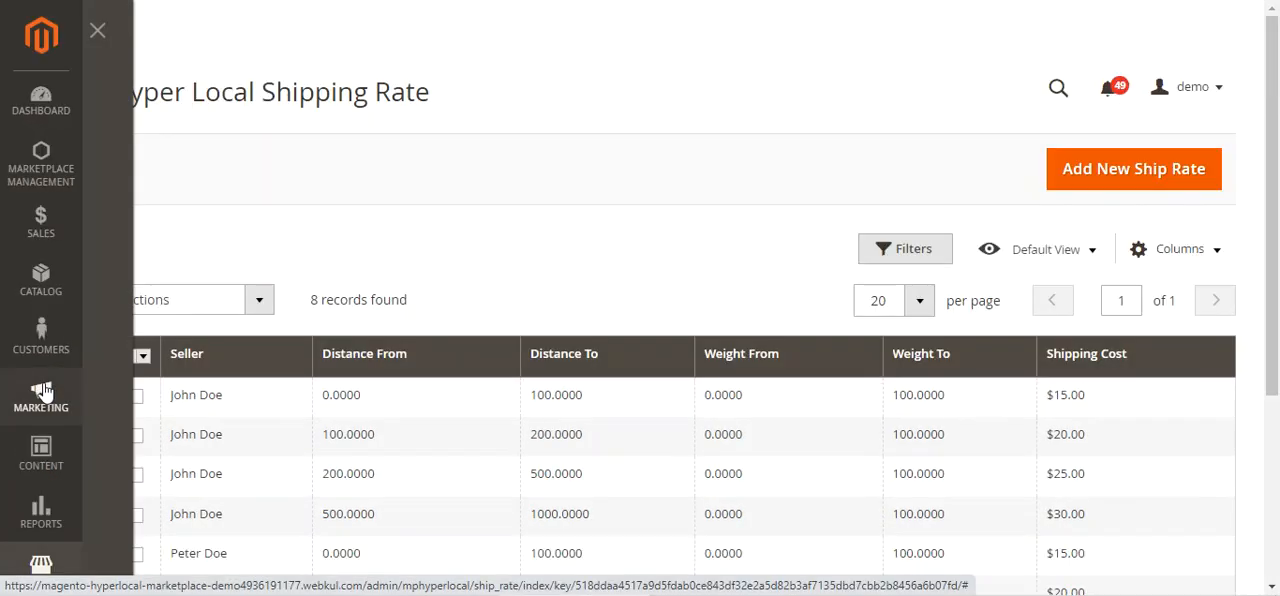
{"action": "scroll", "coordinate": [188, 396], "scroll_direction": "down", "scroll_amount": 3}
{"action": "scroll", "coordinate": [188, 396], "scroll_direction": "up", "scroll_amount": 3}
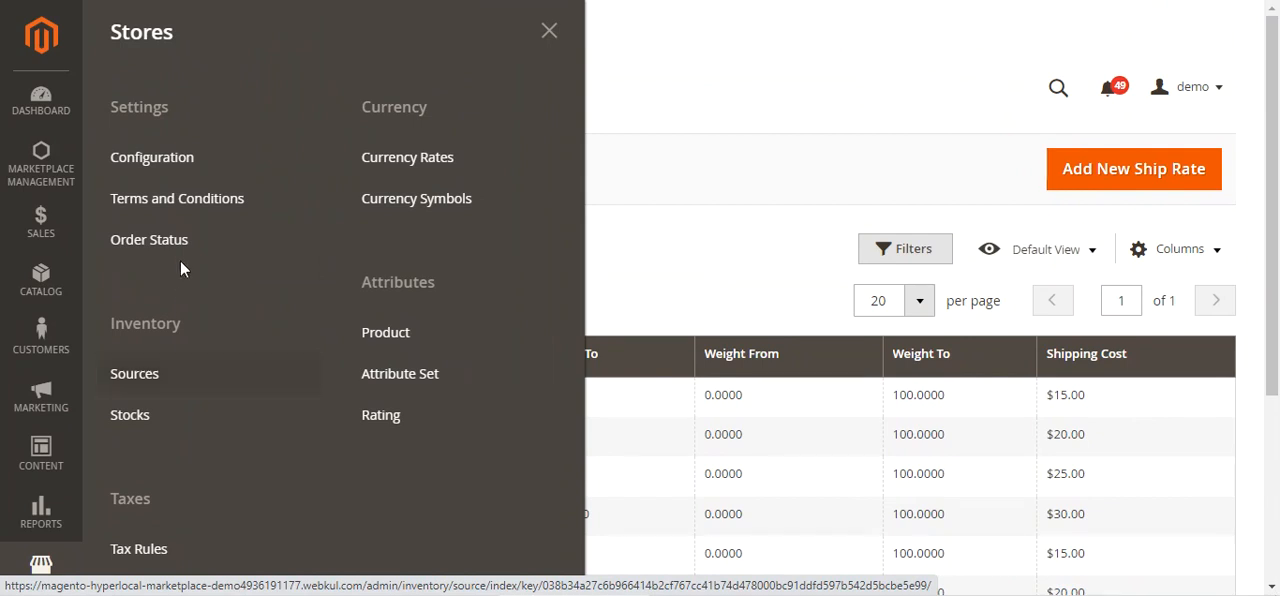
{"action": "left_click", "coordinate": [187, 163]}
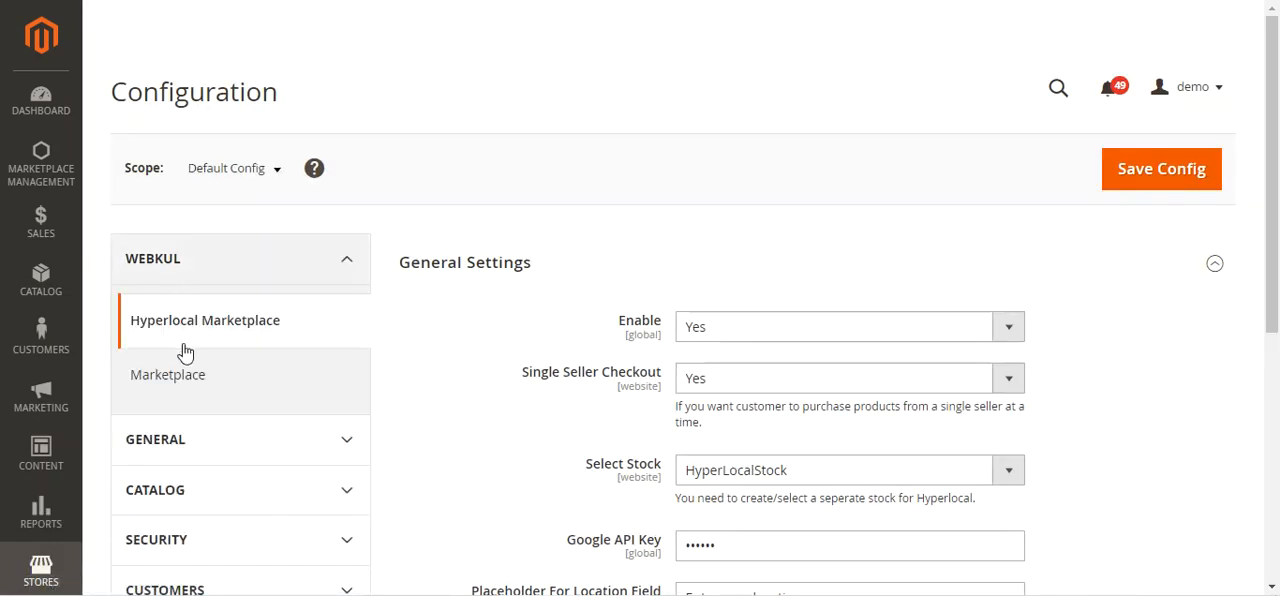
Open the Delivery Methods configuration under Sales and examine Hyper Local shipping's checkout, title and method visibility settings
{"action": "scroll", "coordinate": [285, 372], "scroll_direction": "down", "scroll_amount": 2}
{"action": "scroll", "coordinate": [286, 371], "scroll_direction": "down", "scroll_amount": 3}
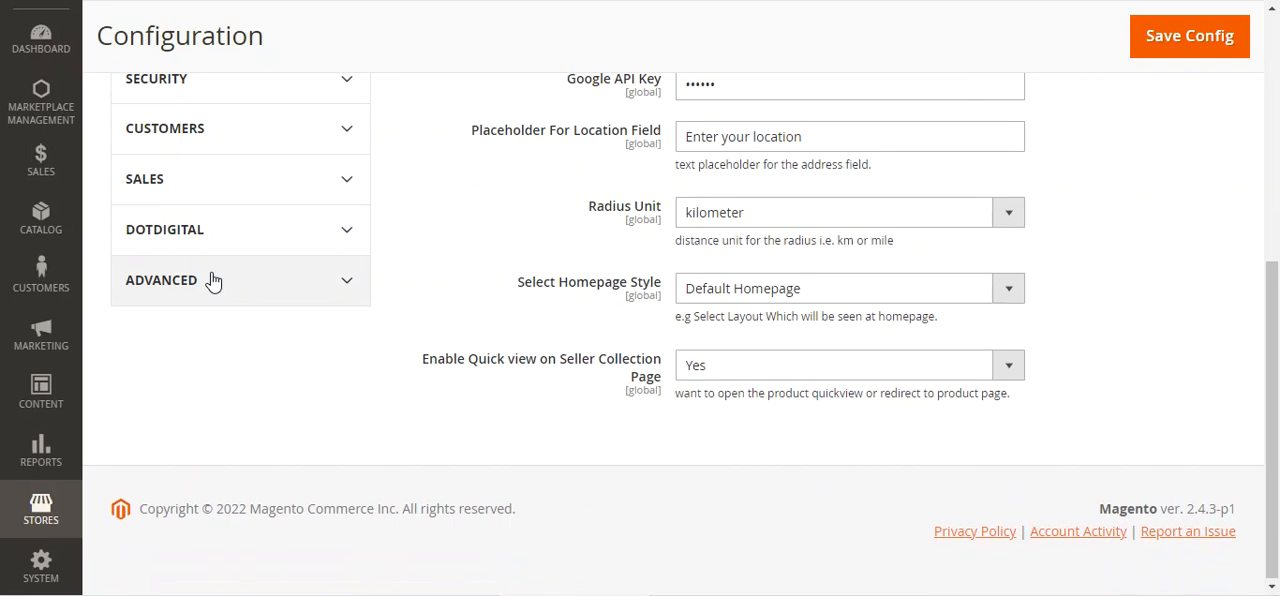
{"action": "scroll", "coordinate": [212, 283], "scroll_direction": "up", "scroll_amount": 1}
{"action": "left_click", "coordinate": [209, 290]}
{"action": "scroll", "coordinate": [209, 290], "scroll_direction": "down", "scroll_amount": 5}
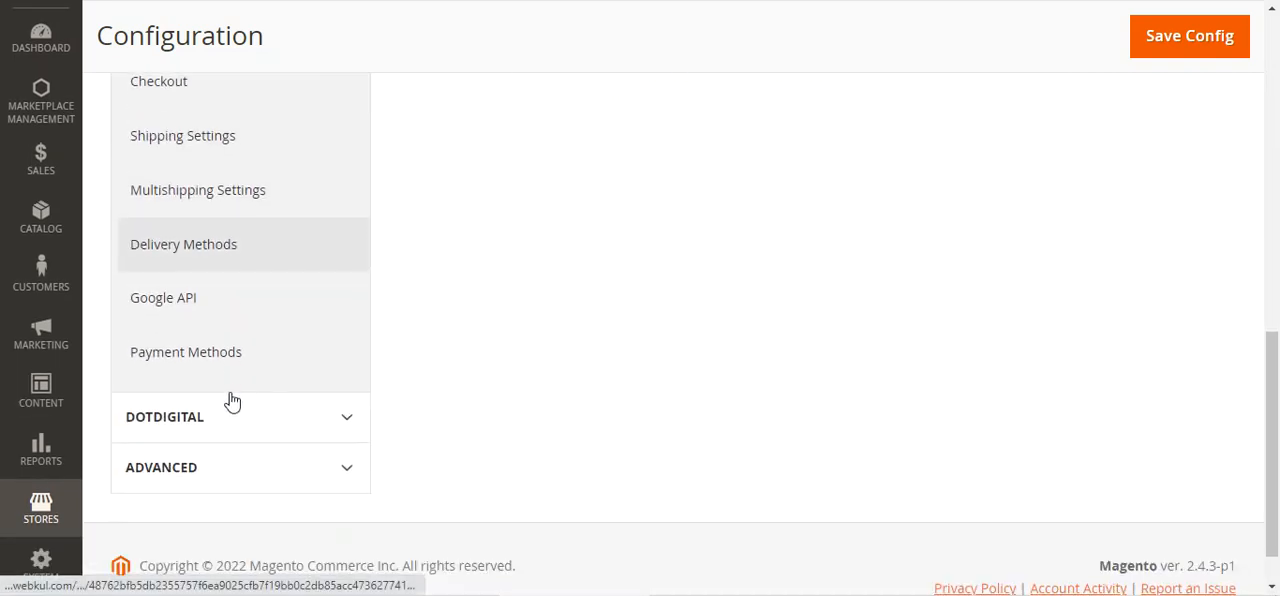
{"action": "left_click", "coordinate": [209, 256]}
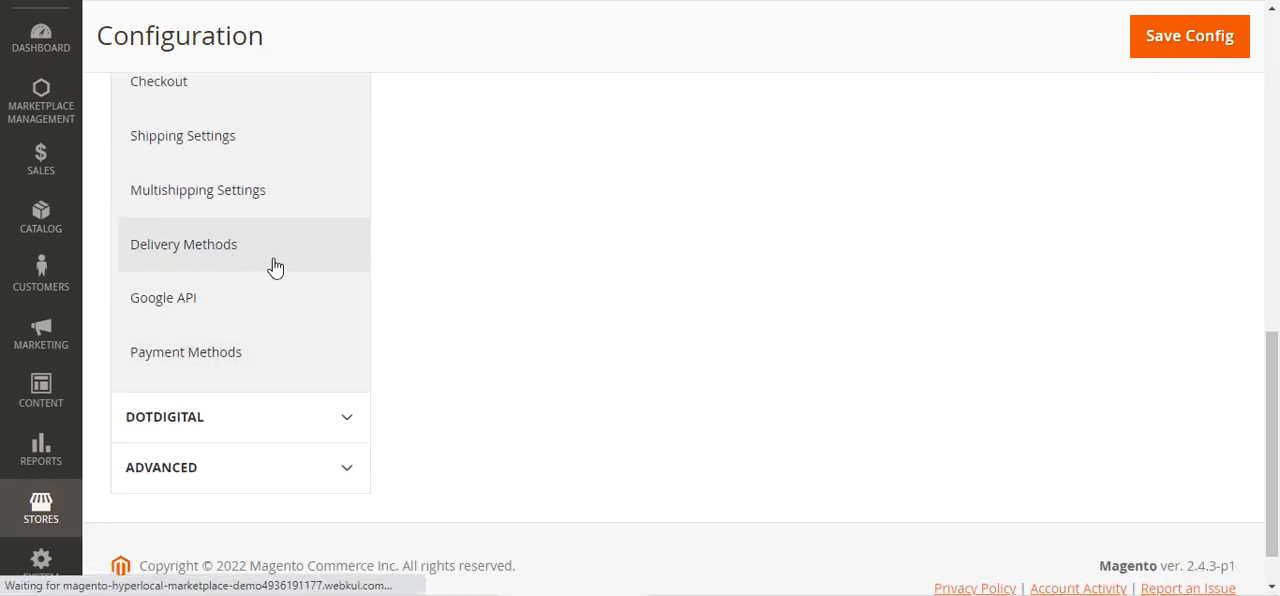
{"action": "scroll", "coordinate": [526, 386], "scroll_direction": "down", "scroll_amount": 6}
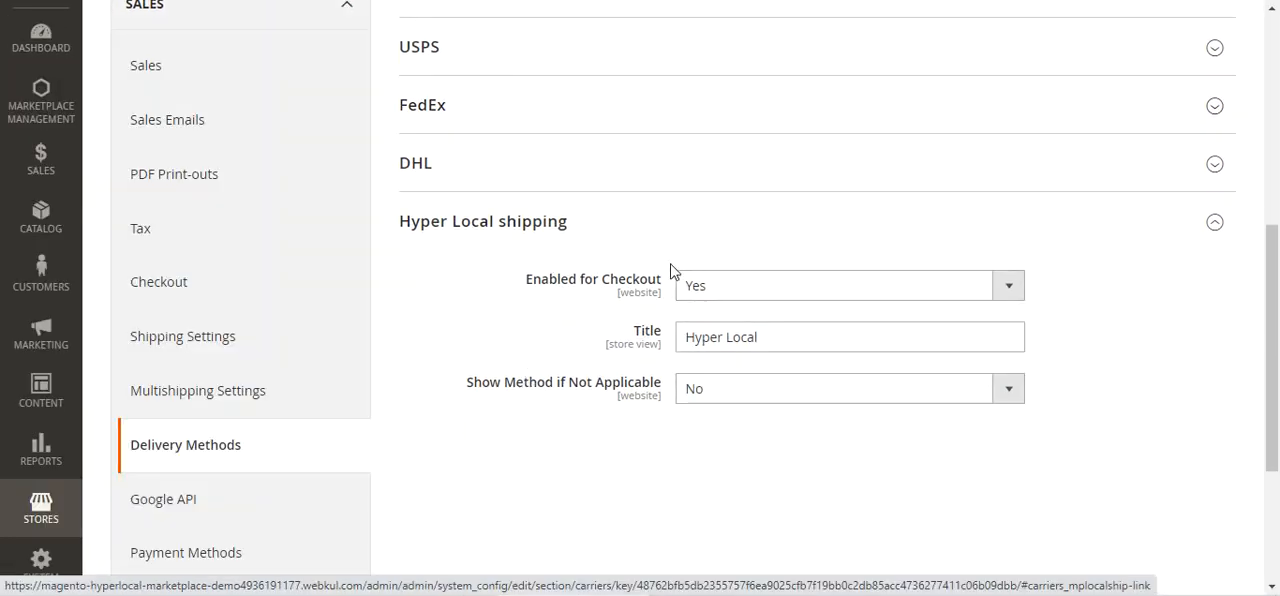
{"action": "left_click_drag", "start_coordinate": [543, 284], "coordinate": [708, 293]}
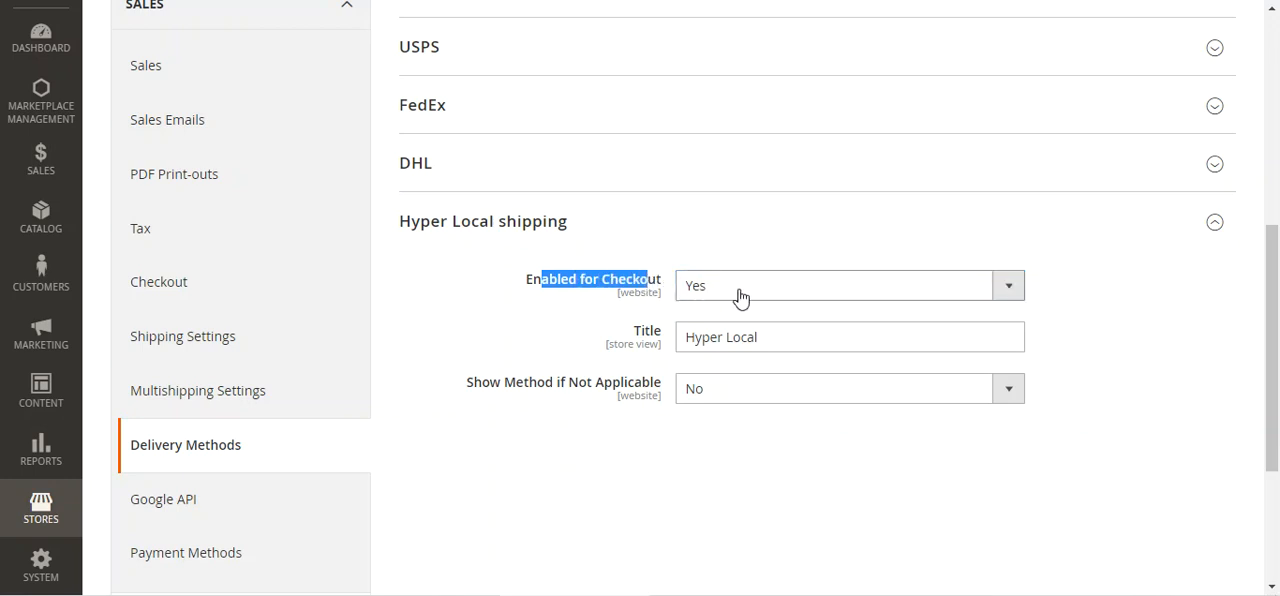
{"action": "left_click_drag", "start_coordinate": [758, 331], "coordinate": [677, 349]}
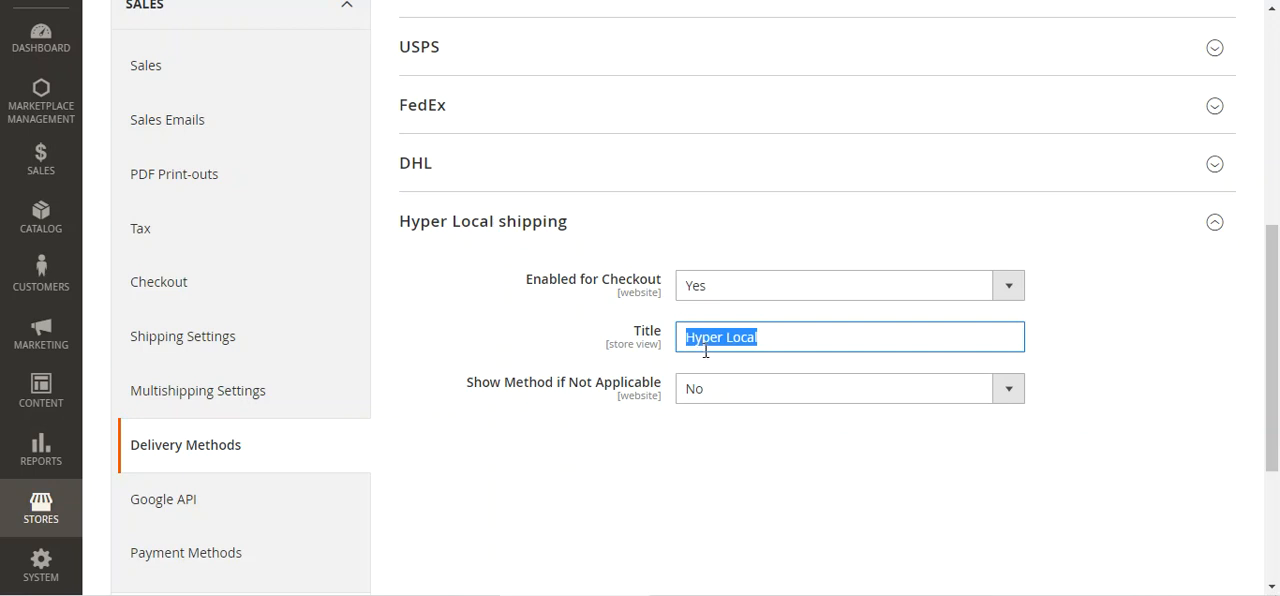
{"action": "left_click", "coordinate": [770, 340]}
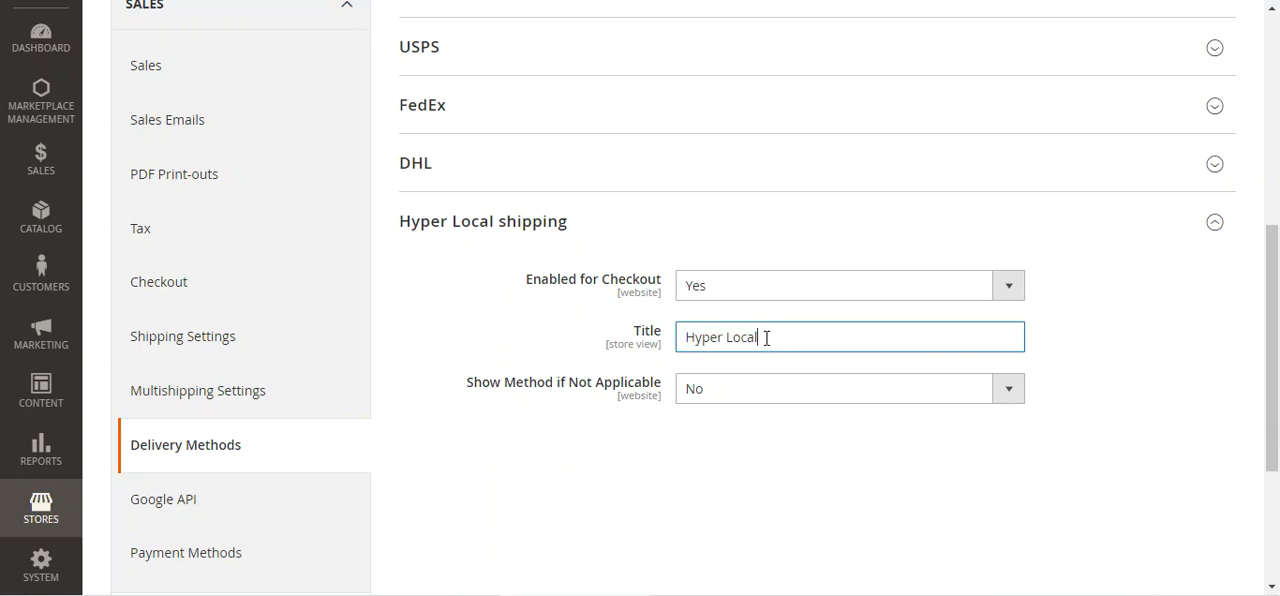
{"action": "left_click_drag", "start_coordinate": [485, 393], "coordinate": [720, 400]}
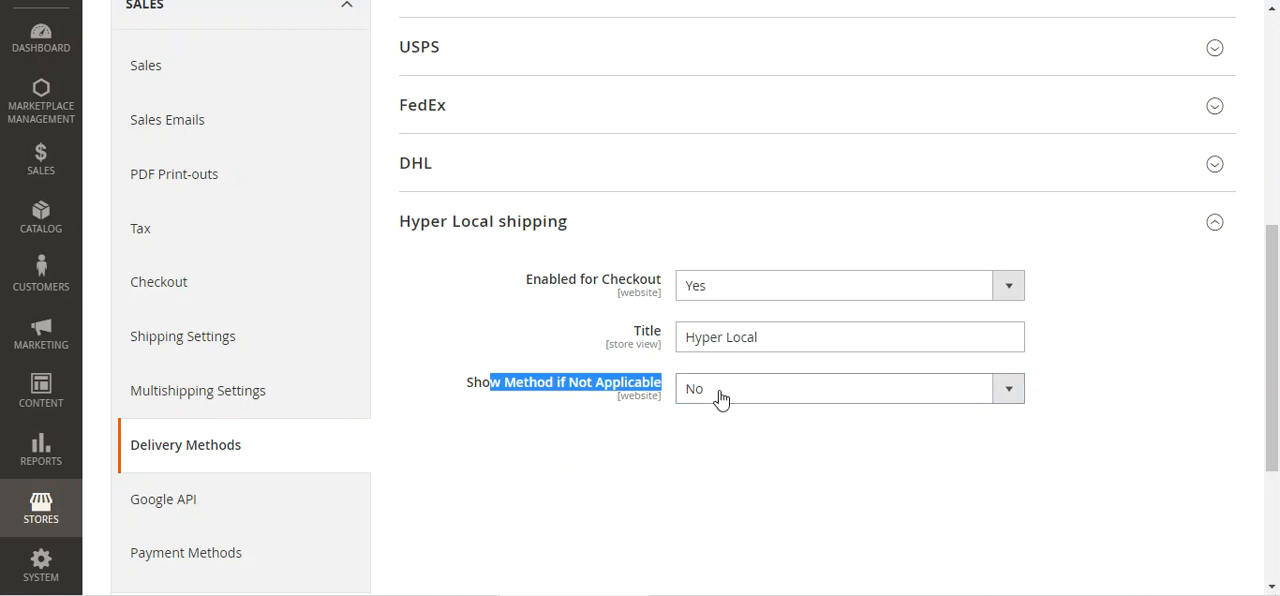
Return to the Hyperlocal Marketplace configuration and check the options for the Enable setting
{"action": "scroll", "coordinate": [560, 380], "scroll_direction": "up", "scroll_amount": 5}
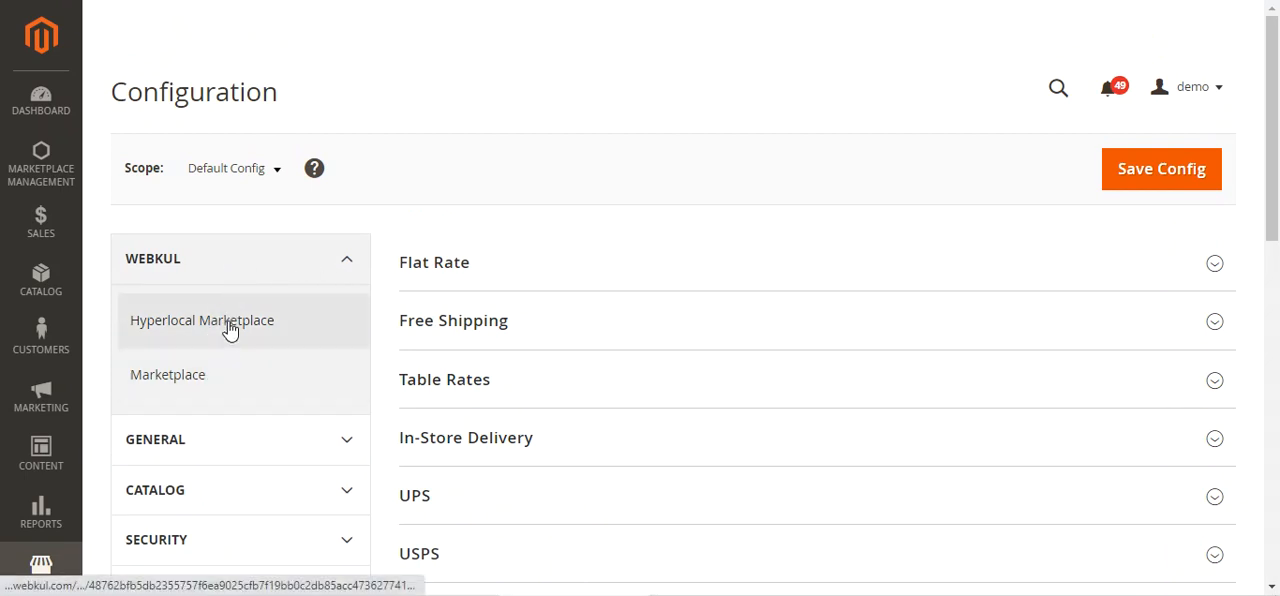
{"action": "left_click", "coordinate": [170, 334]}
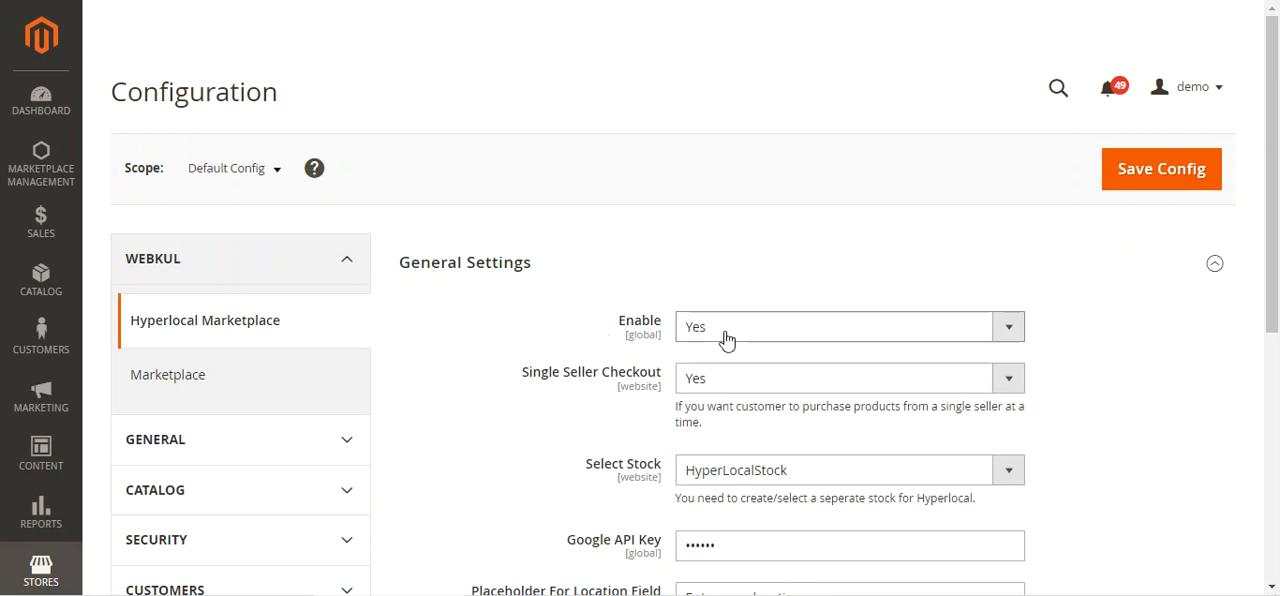
{"action": "left_click", "coordinate": [775, 339]}
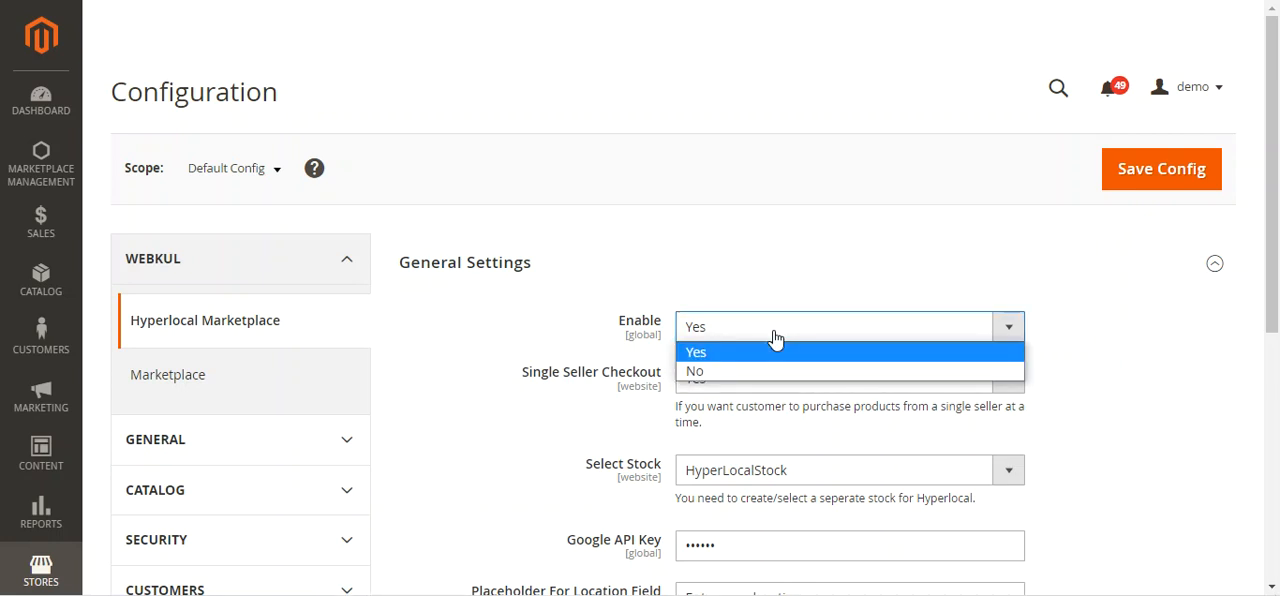
{"action": "left_click", "coordinate": [565, 324]}
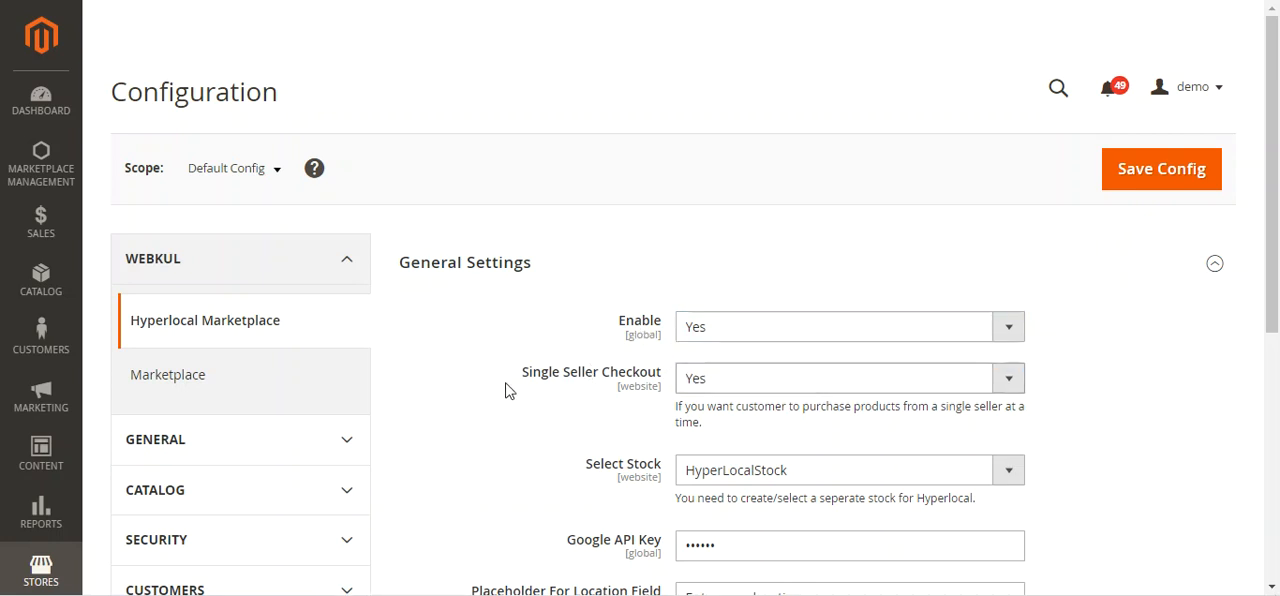
Set Single Seller Checkout to No in the Hyperlocal Marketplace general settings
{"action": "left_click_drag", "start_coordinate": [528, 372], "coordinate": [662, 372]}
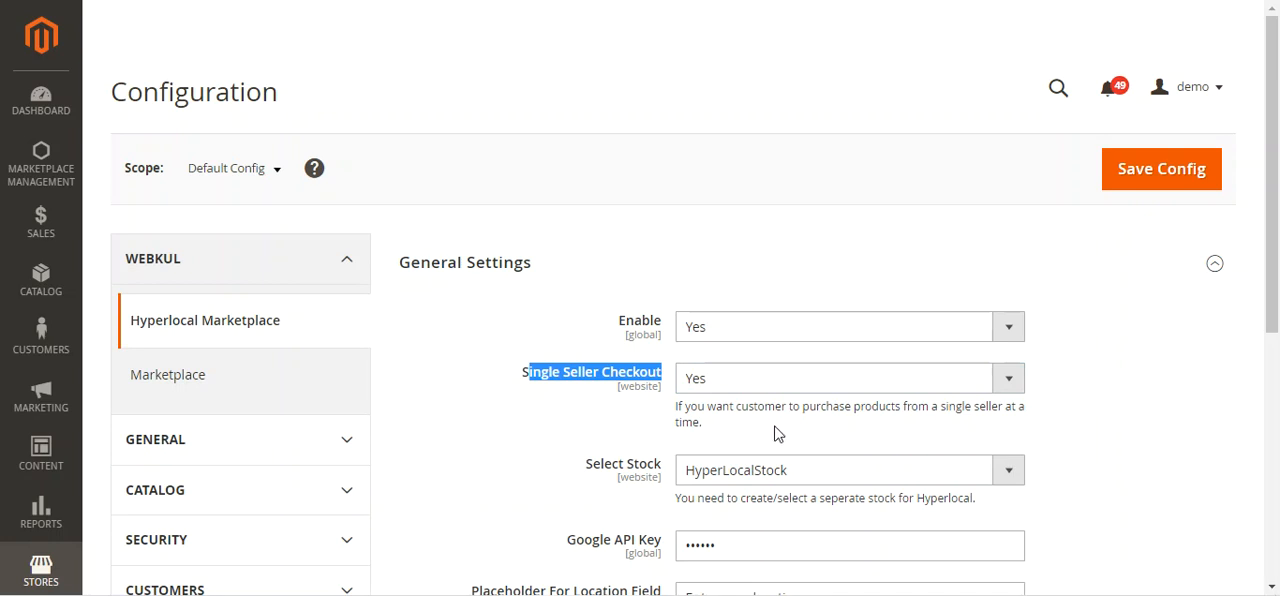
{"action": "left_click", "coordinate": [716, 390]}
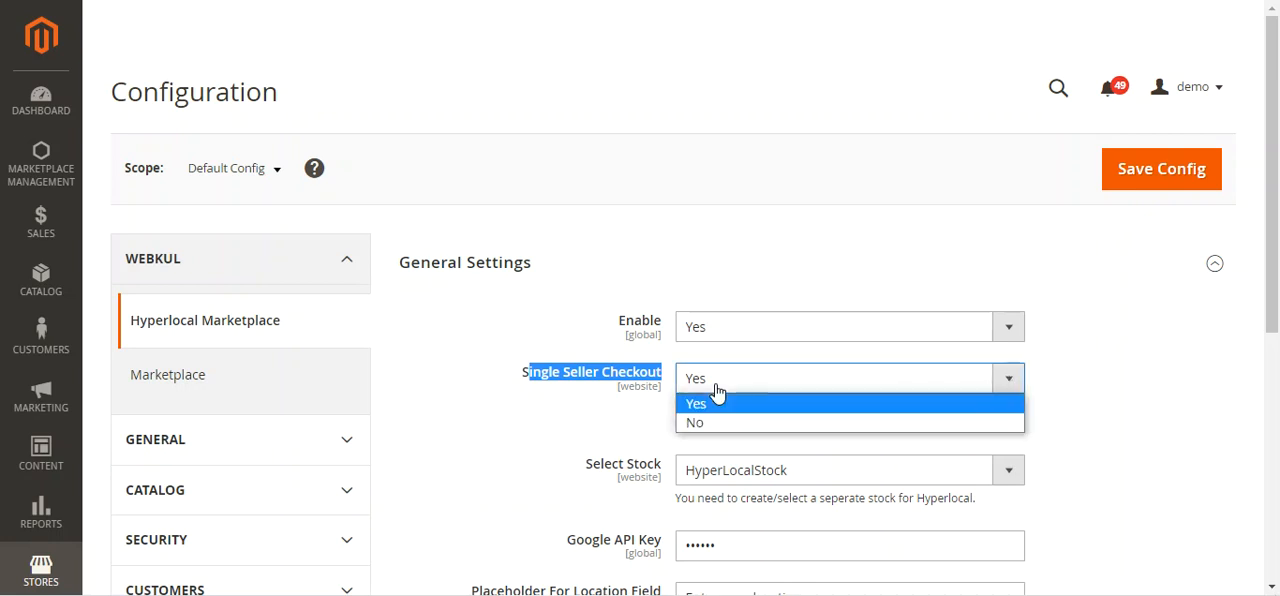
{"action": "left_click", "coordinate": [708, 421]}
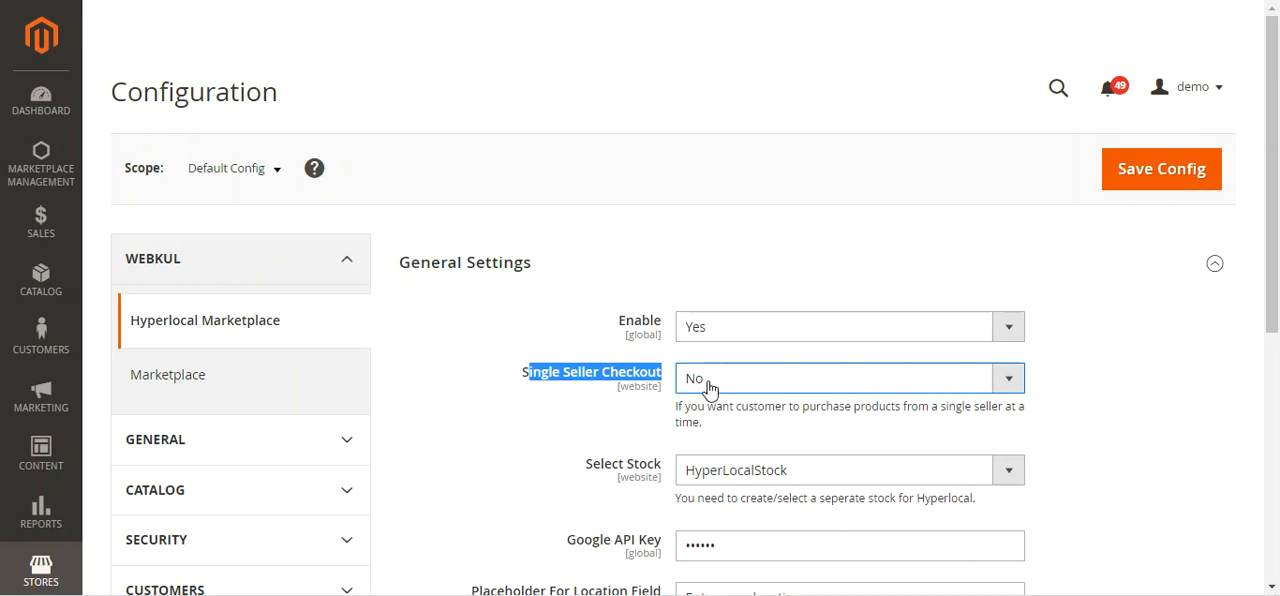
{"action": "left_click", "coordinate": [577, 418]}
Check where stocks are managed in the admin and select HyperLocalStock as the stock for Hyperlocal
{"action": "scroll", "coordinate": [577, 418], "scroll_direction": "down", "scroll_amount": 2}
{"action": "left_click", "coordinate": [609, 292]}
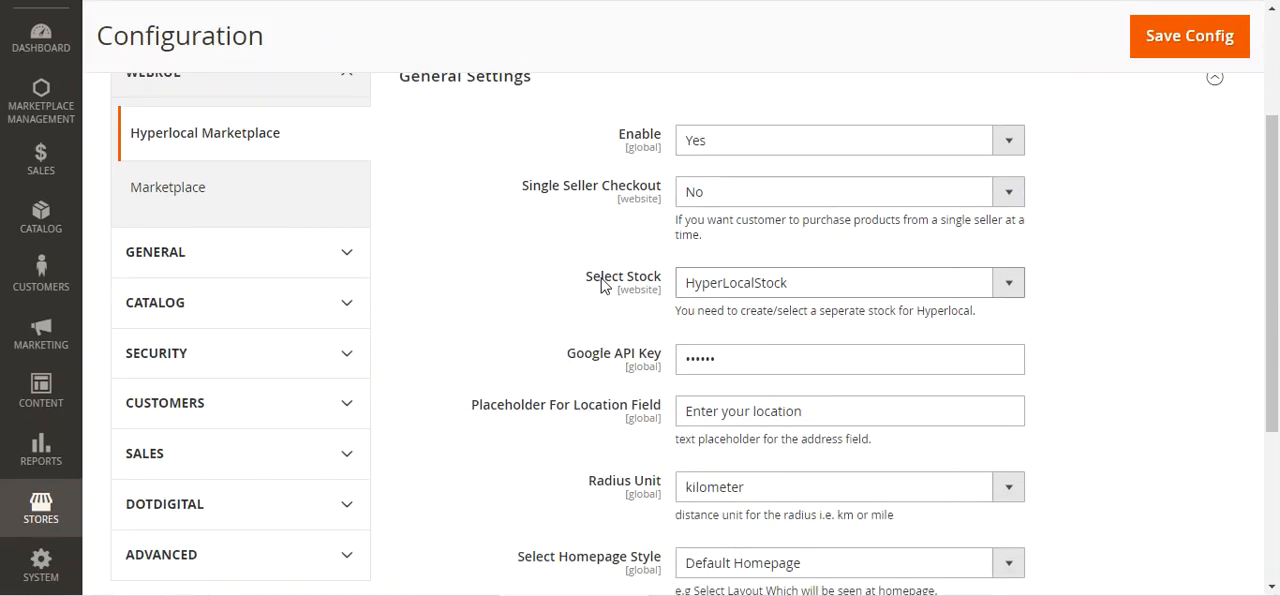
{"action": "left_click_drag", "start_coordinate": [590, 277], "coordinate": [670, 284]}
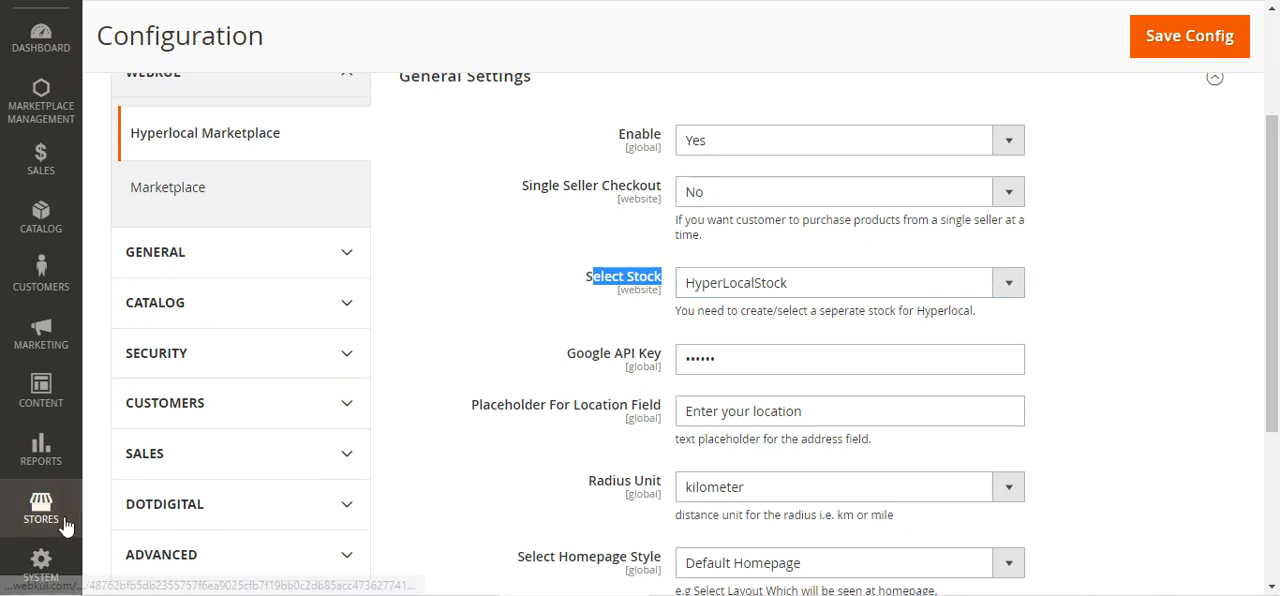
{"action": "left_click", "coordinate": [62, 518]}
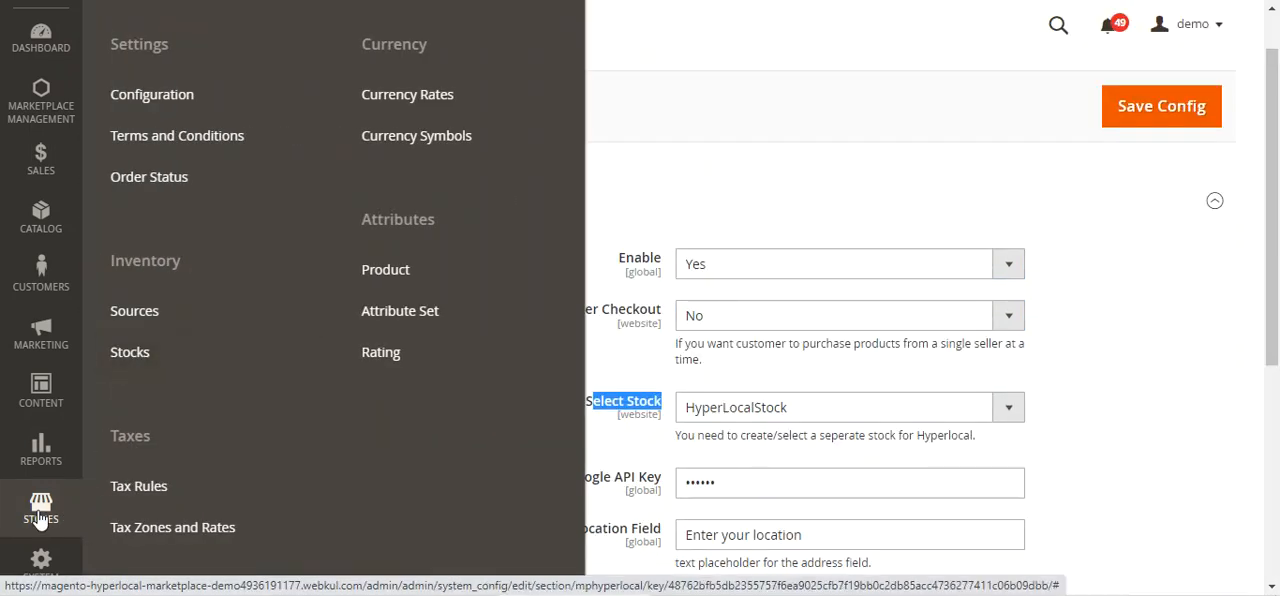
{"action": "left_click", "coordinate": [140, 355]}
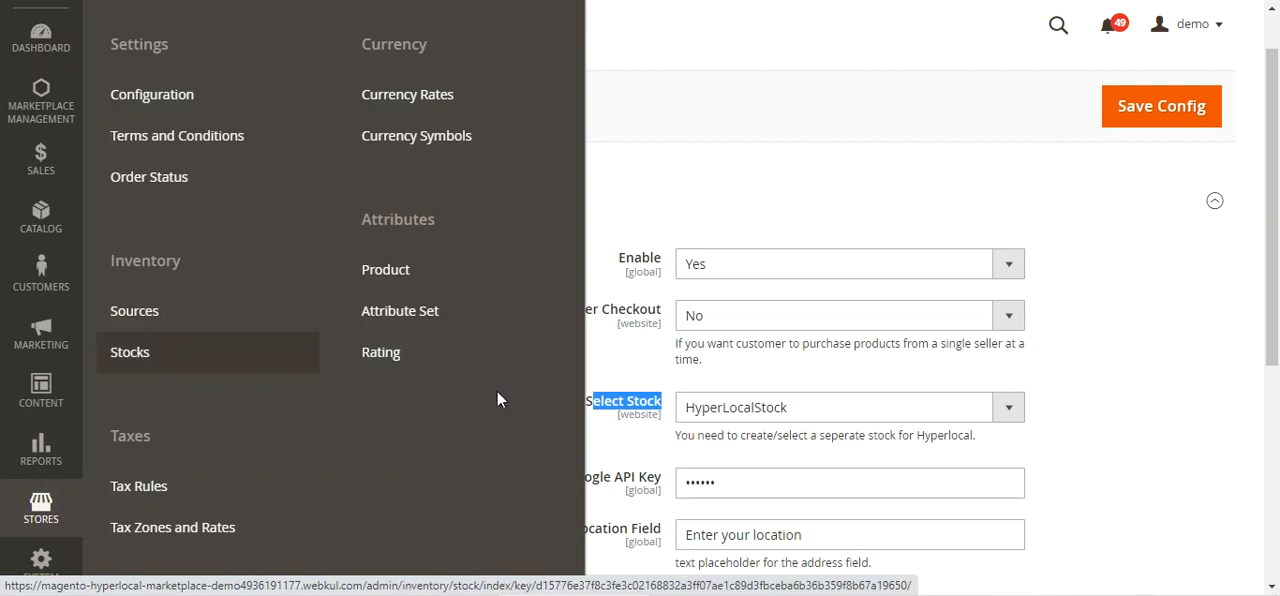
{"action": "left_click", "coordinate": [1055, 395]}
{"action": "left_click", "coordinate": [795, 410]}
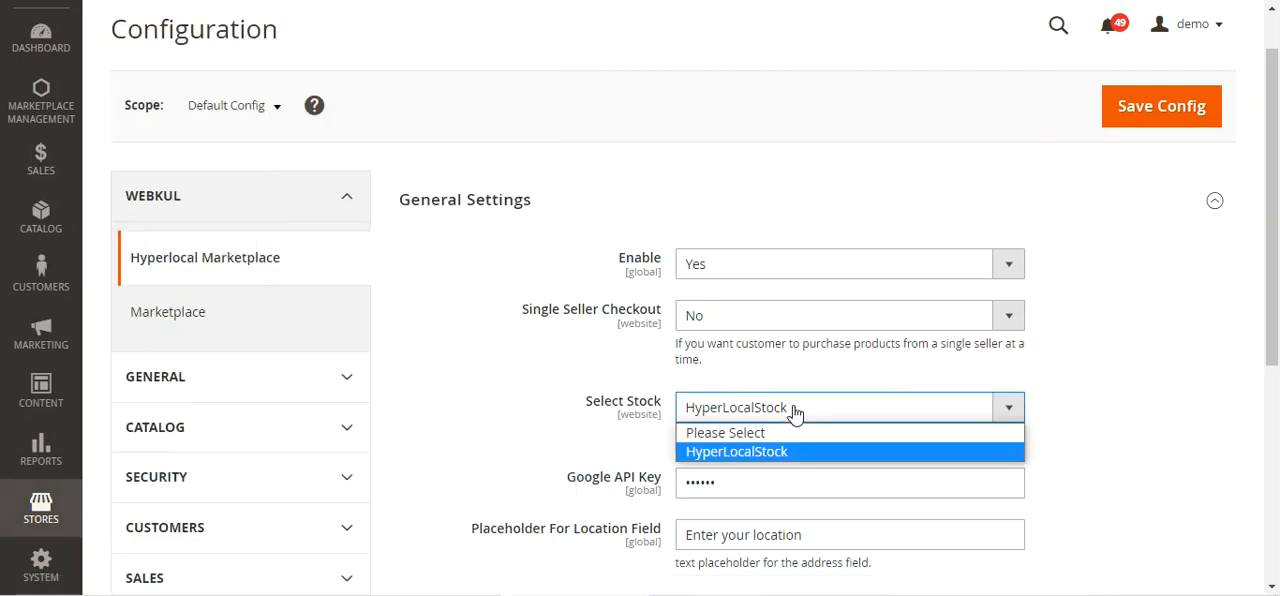
{"action": "left_click", "coordinate": [745, 452]}
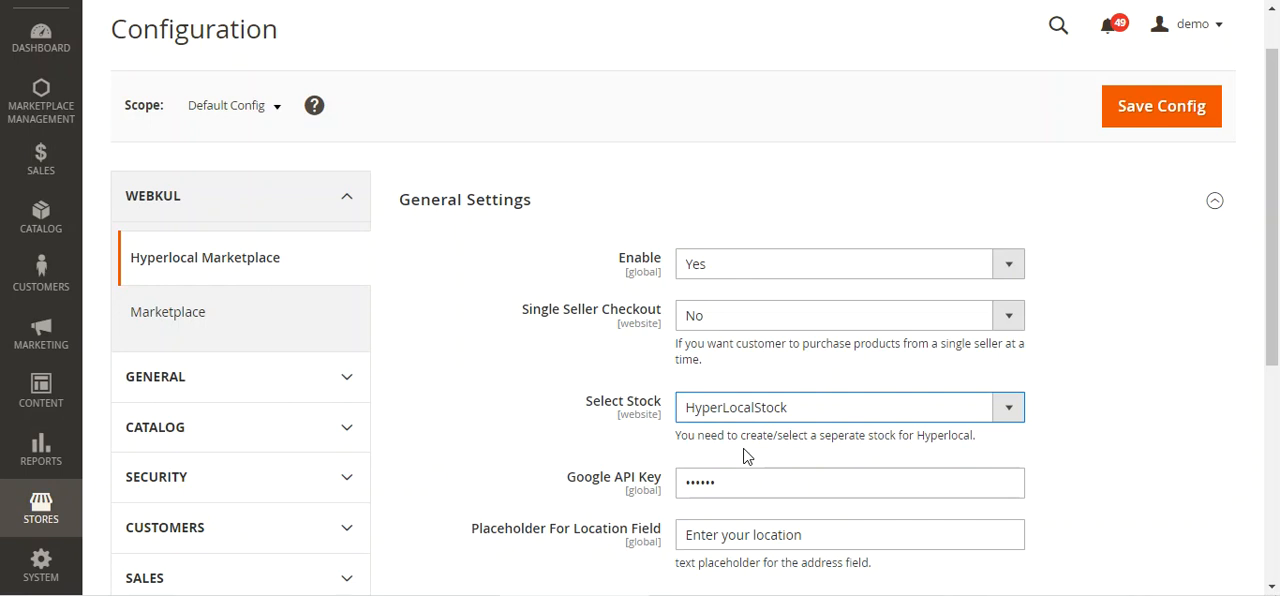
{"action": "left_click_drag", "start_coordinate": [708, 440], "coordinate": [972, 435]}
{"action": "left_click", "coordinate": [1045, 440]}
Look at the storefront's location field and examine the Radius Unit, homepage style and seller collection quick view settings
{"action": "scroll", "coordinate": [900, 463], "scroll_direction": "down", "scroll_amount": 5}
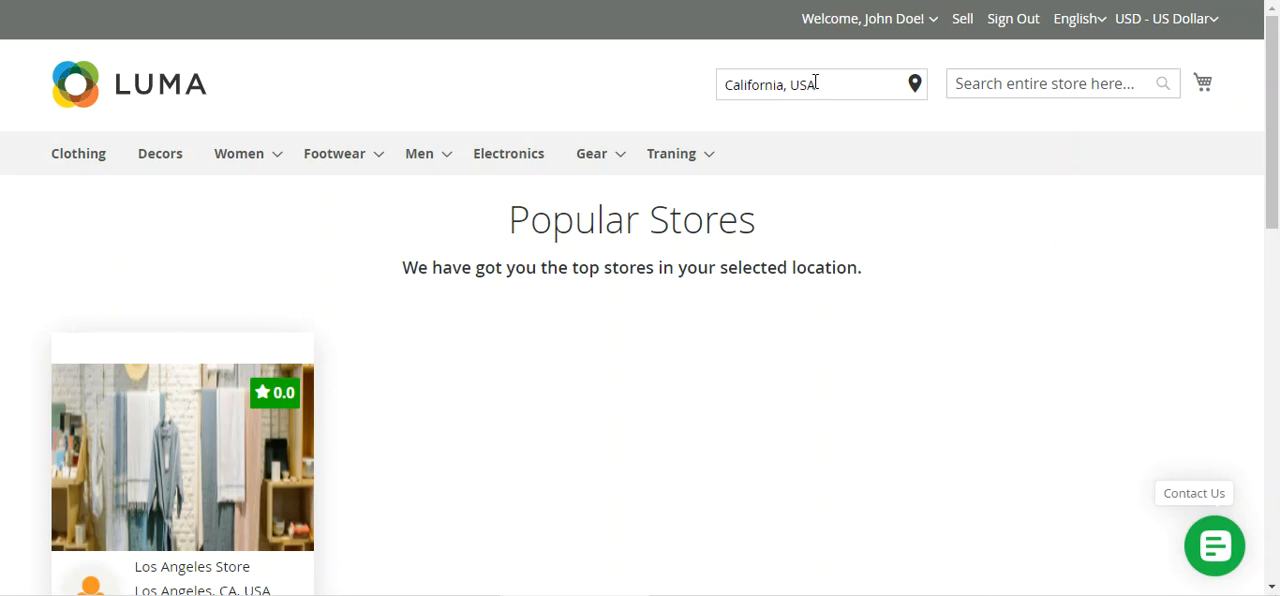
{"action": "left_click_drag", "start_coordinate": [815, 82], "coordinate": [686, 82]}
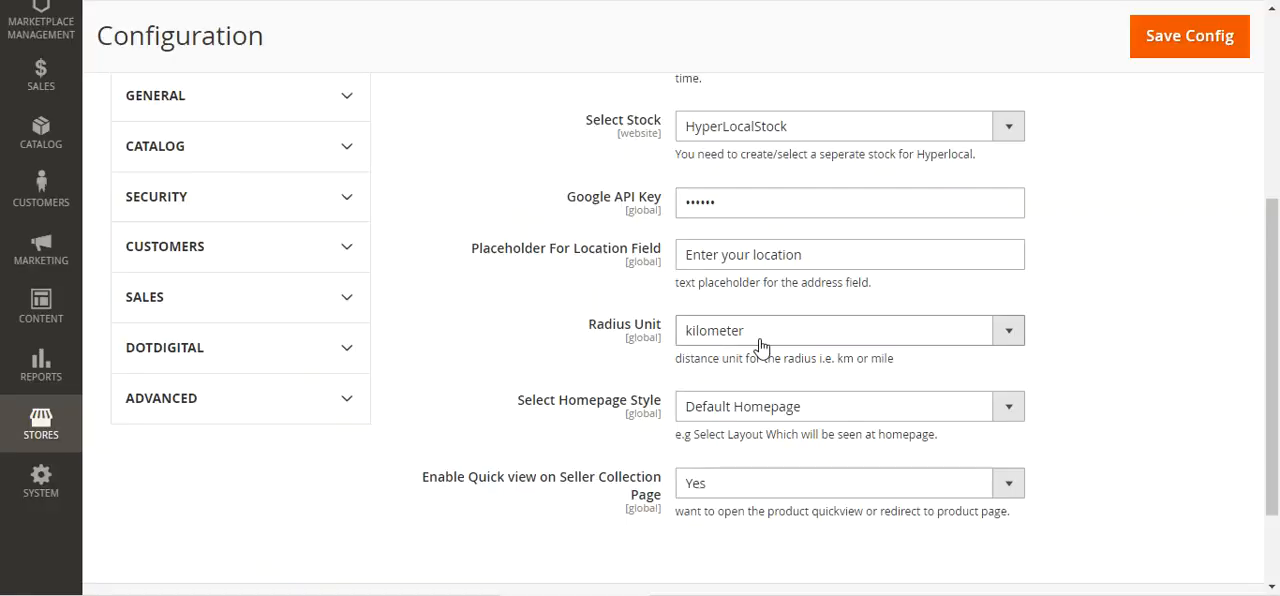
{"action": "left_click", "coordinate": [758, 340]}
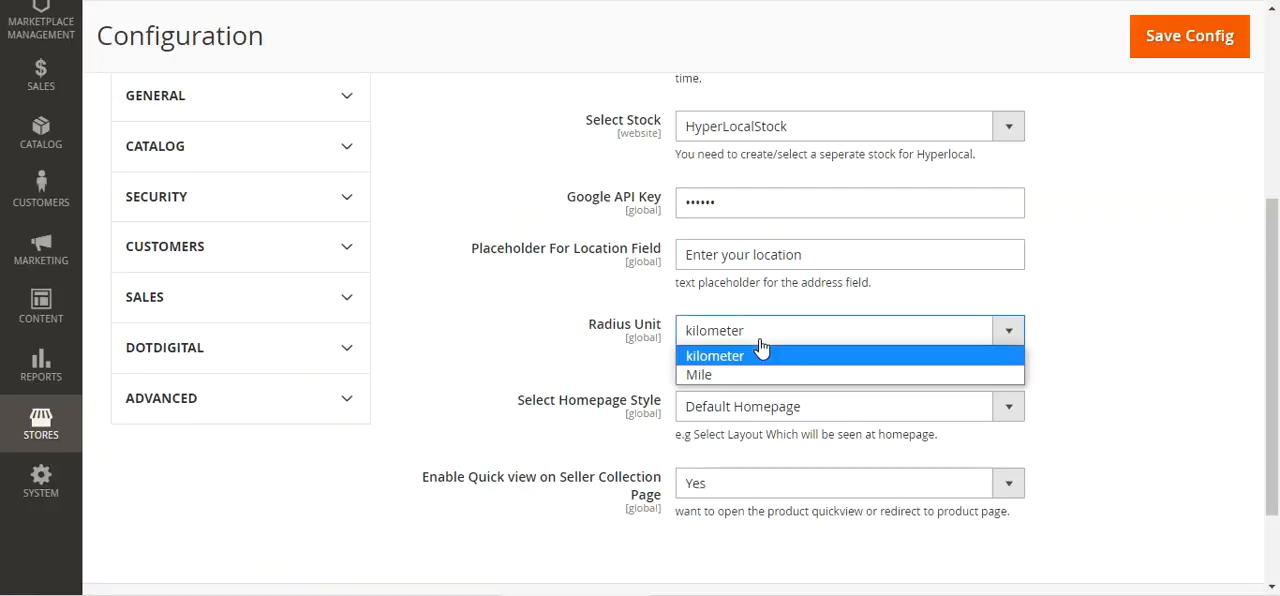
{"action": "left_click", "coordinate": [600, 378]}
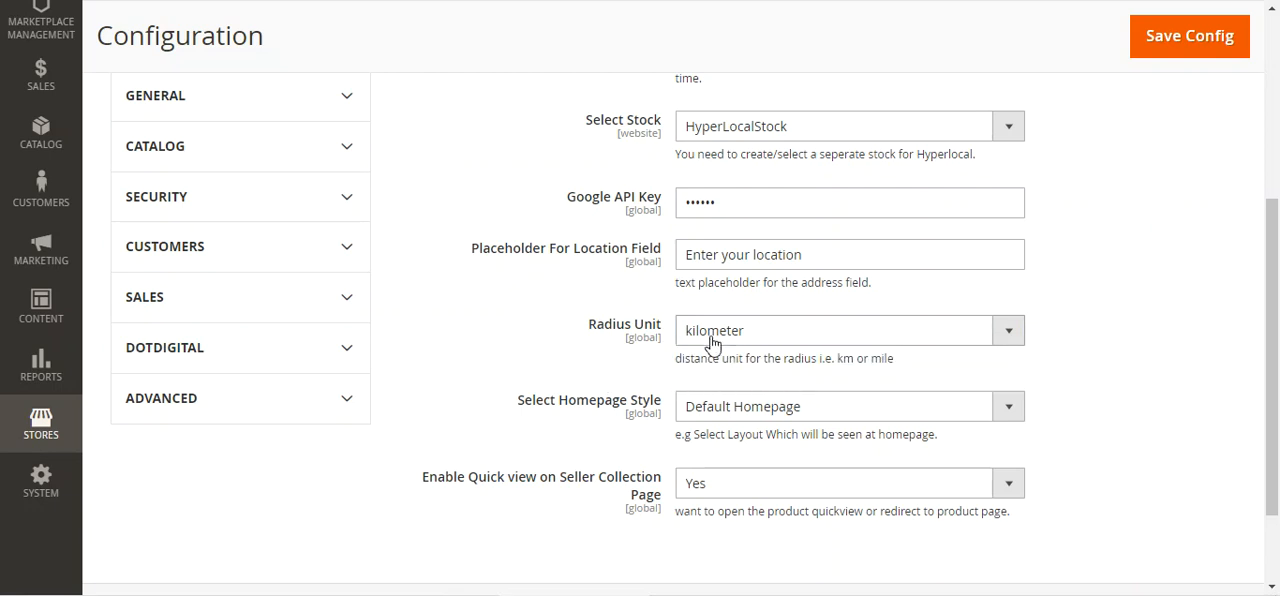
{"action": "scroll", "coordinate": [600, 400], "scroll_direction": "down", "scroll_amount": 2}
{"action": "left_click_drag", "start_coordinate": [537, 319], "coordinate": [665, 338]}
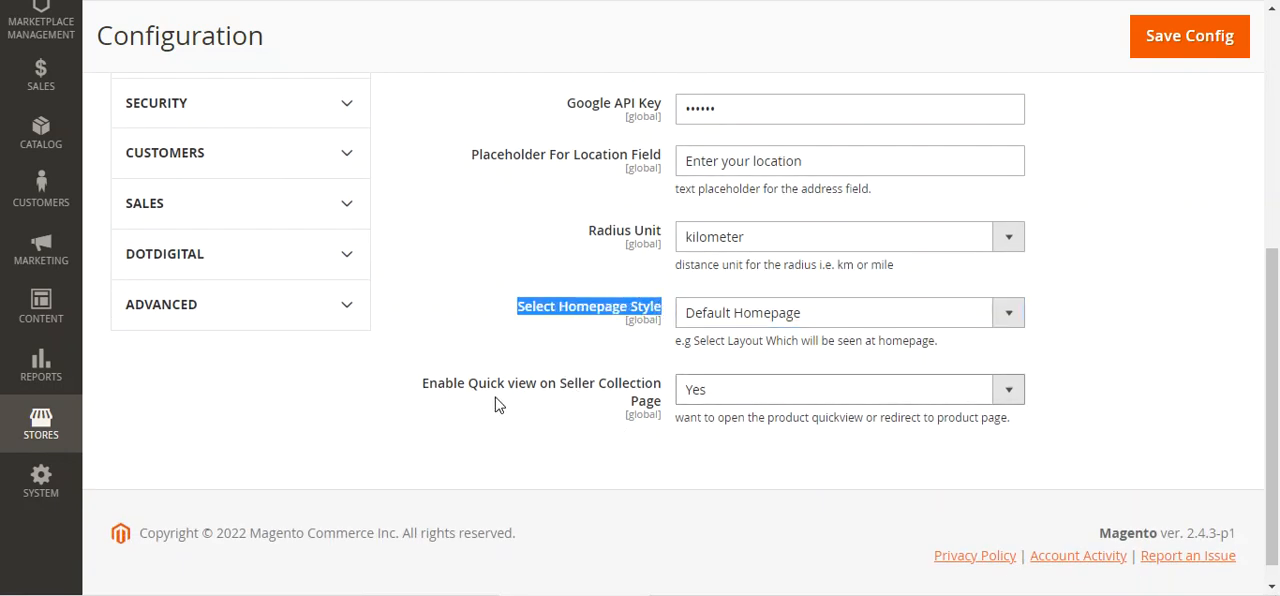
{"action": "left_click", "coordinate": [443, 397]}
{"action": "left_click_drag", "start_coordinate": [443, 397], "coordinate": [665, 388]}
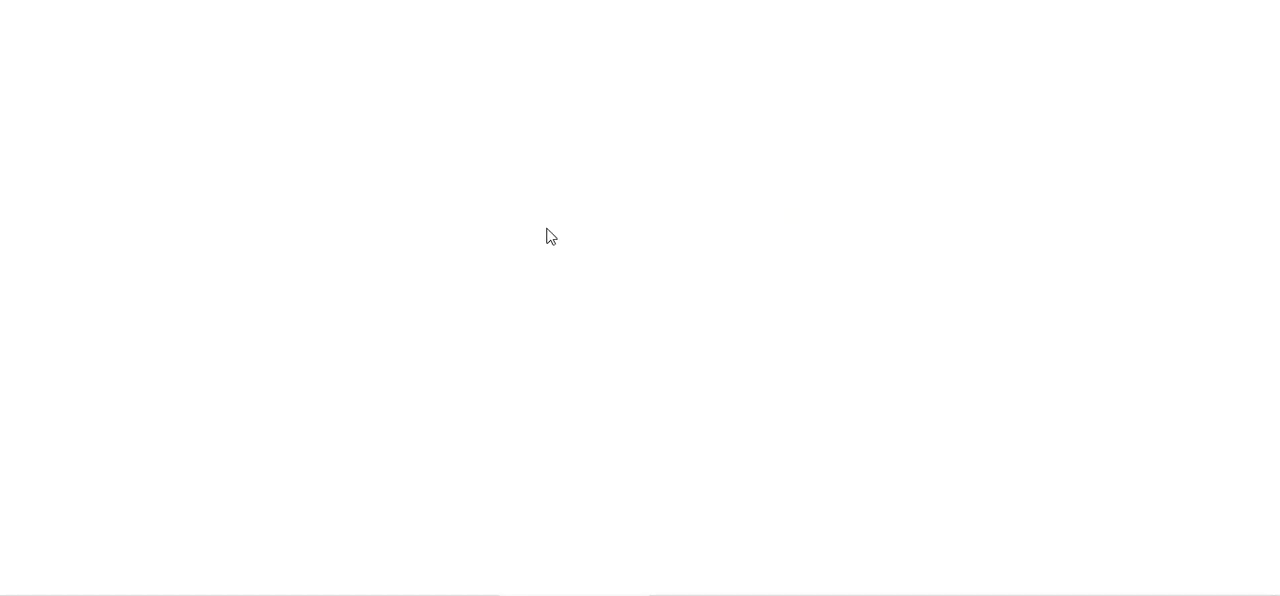
Open the Los Angeles Store from the storefront's popular stores and browse the seller's product collection
{"action": "left_click", "coordinate": [562, 395]}
{"action": "scroll", "coordinate": [466, 422], "scroll_direction": "down", "scroll_amount": 3}
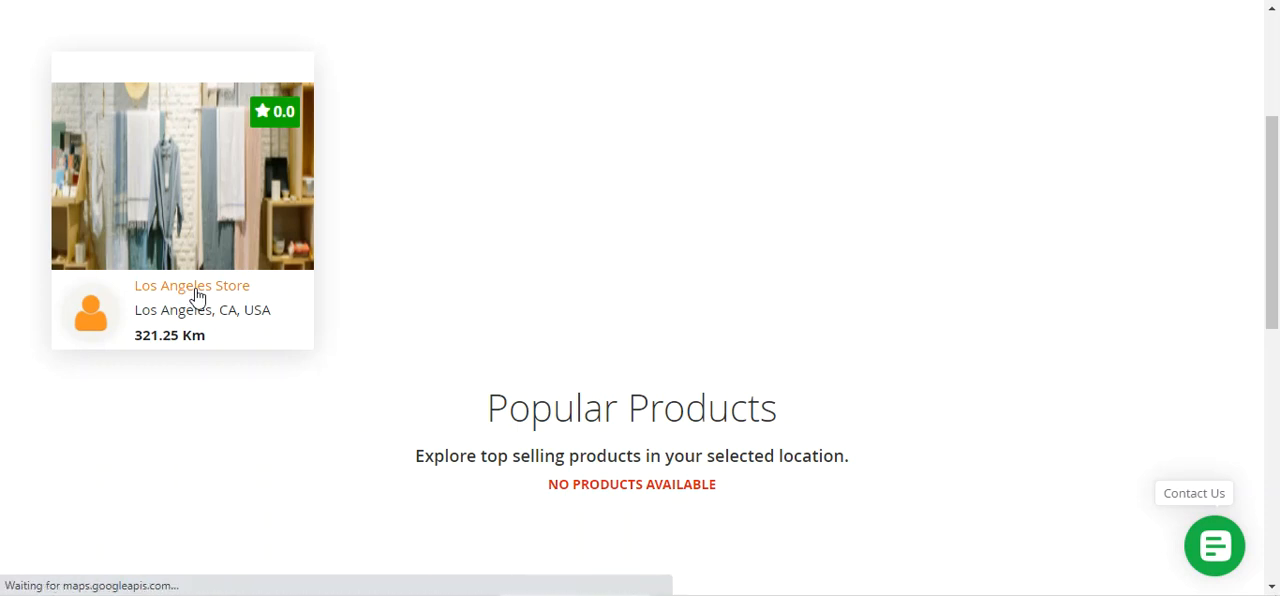
{"action": "left_click", "coordinate": [197, 296]}
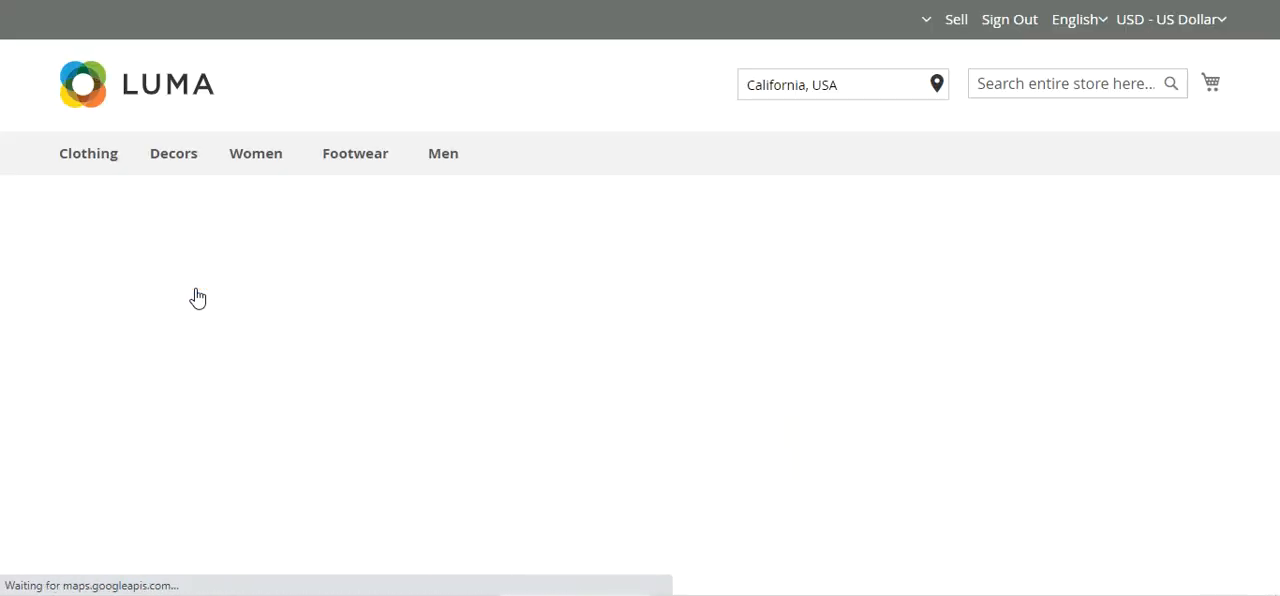
{"action": "scroll", "coordinate": [277, 346], "scroll_direction": "down", "scroll_amount": 5}
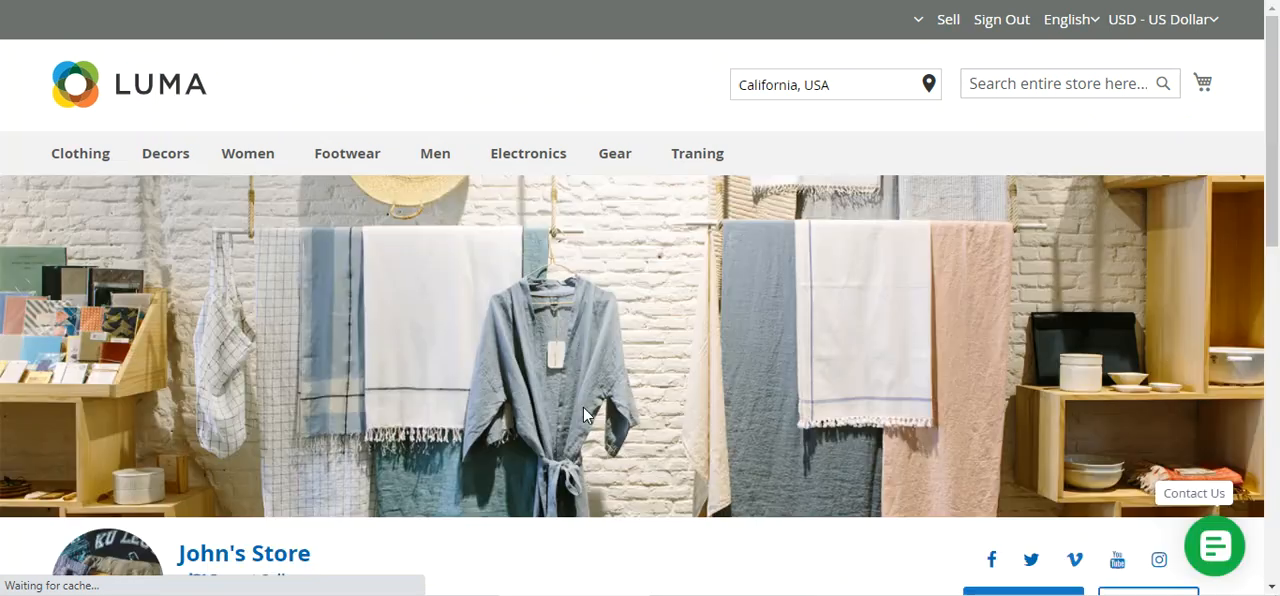
{"action": "scroll", "coordinate": [597, 416], "scroll_direction": "down", "scroll_amount": 4}
{"action": "scroll", "coordinate": [597, 416], "scroll_direction": "down", "scroll_amount": 3}
{"action": "scroll", "coordinate": [600, 417], "scroll_direction": "down", "scroll_amount": 2}
{"action": "scroll", "coordinate": [600, 417], "scroll_direction": "up", "scroll_amount": 2}
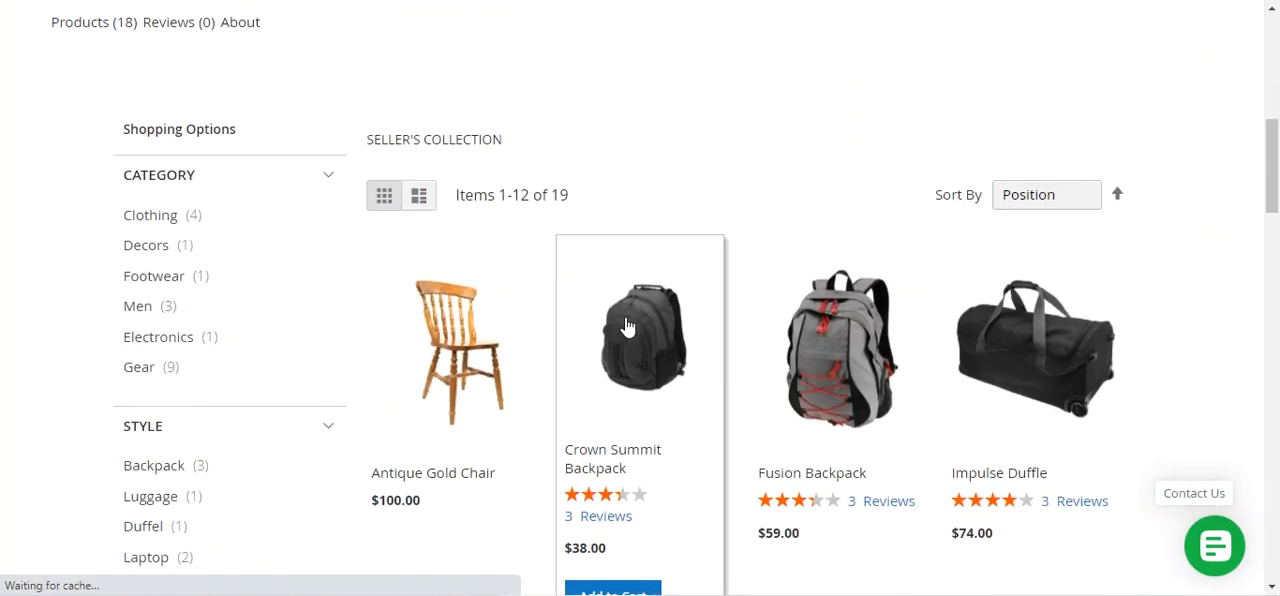
Open the quick view of the Crown Summit Backpack from the seller's collection and look through its details
{"action": "left_click", "coordinate": [630, 338]}
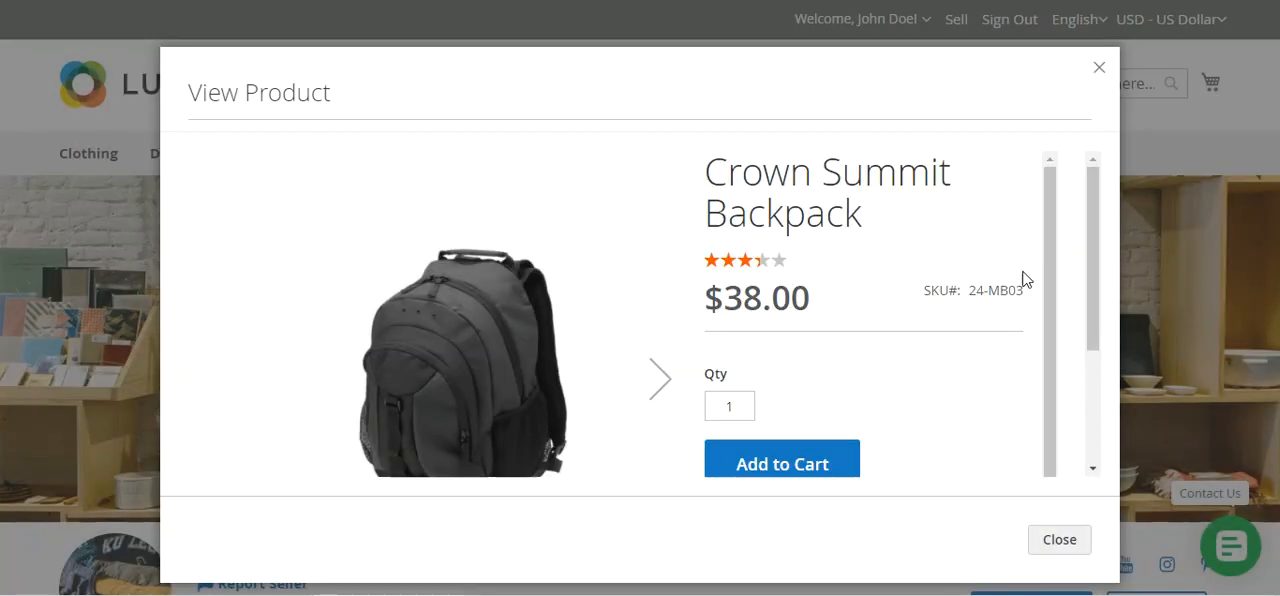
{"action": "left_click_drag", "start_coordinate": [1049, 206], "coordinate": [1075, 378]}
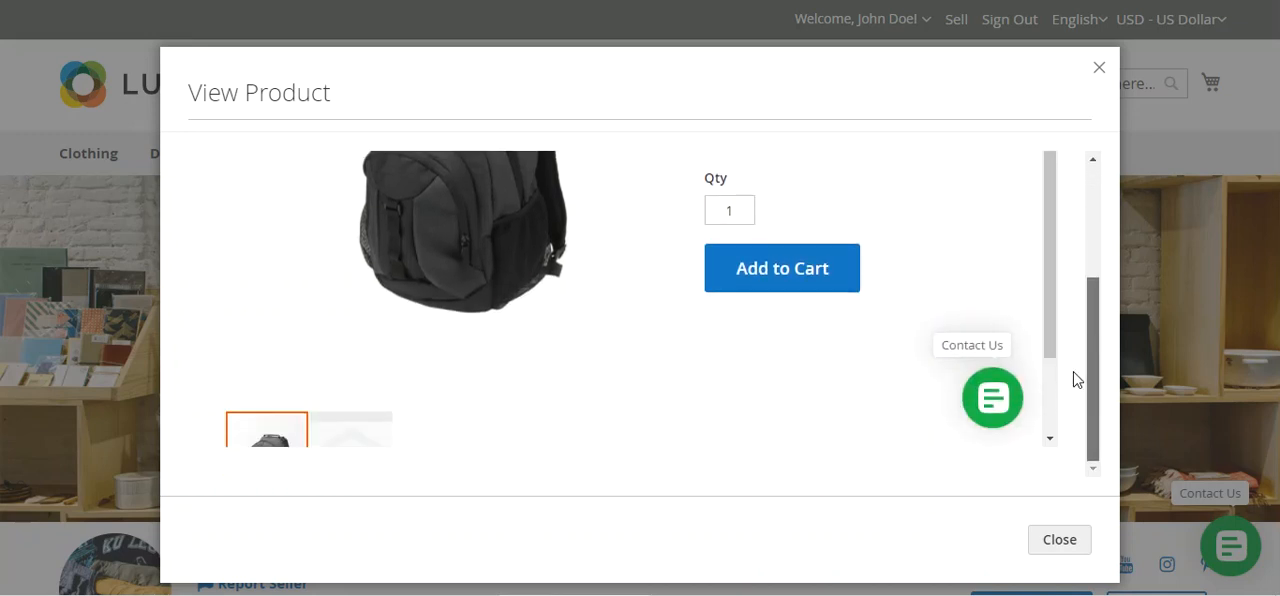
{"action": "left_click_drag", "start_coordinate": [1049, 320], "coordinate": [1050, 190]}
{"action": "left_click_drag", "start_coordinate": [1089, 320], "coordinate": [1088, 218]}
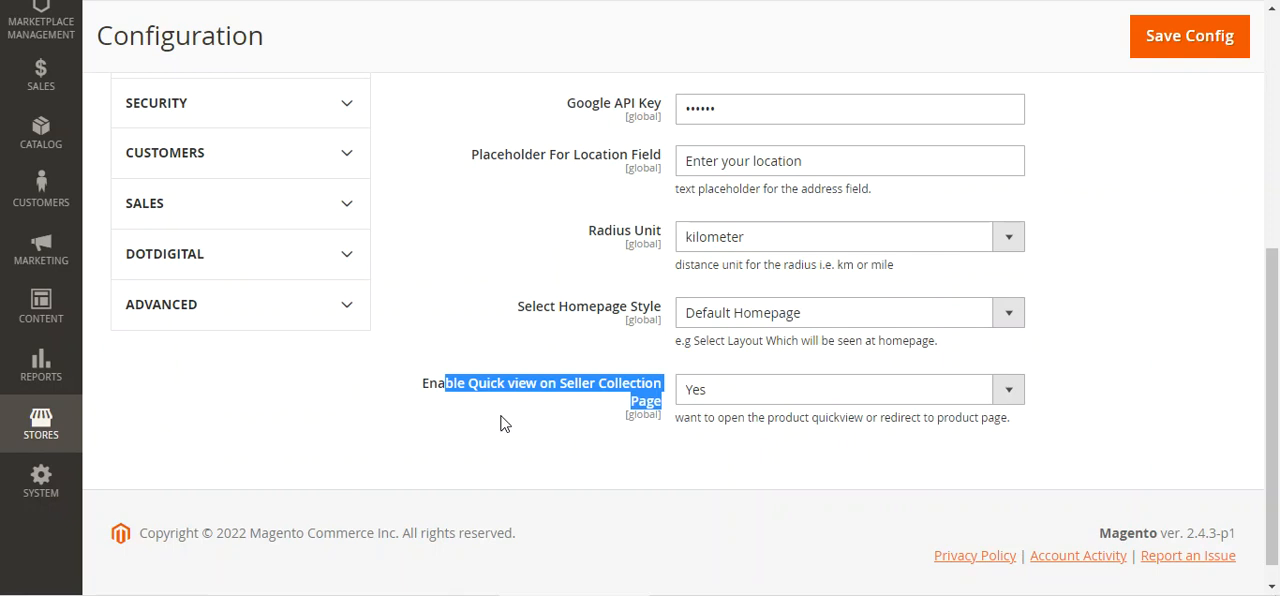
Set Enable Quick view on Seller Collection Page to No and close the storefront's product quick view
{"action": "left_click", "coordinate": [501, 417]}
{"action": "left_click", "coordinate": [436, 386]}
{"action": "left_click_drag", "start_coordinate": [438, 386], "coordinate": [740, 400]}
{"action": "left_click", "coordinate": [733, 398]}
{"action": "left_click", "coordinate": [726, 434]}
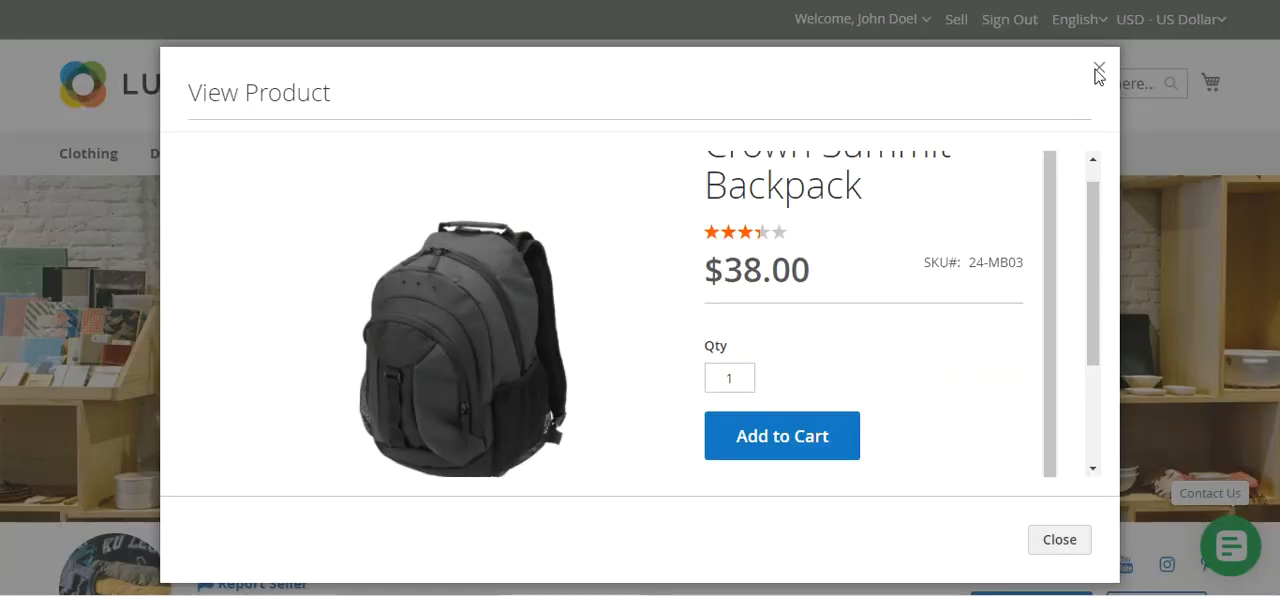
{"action": "left_click", "coordinate": [1097, 67]}
{"action": "scroll", "coordinate": [642, 400], "scroll_direction": "down", "scroll_amount": 8}
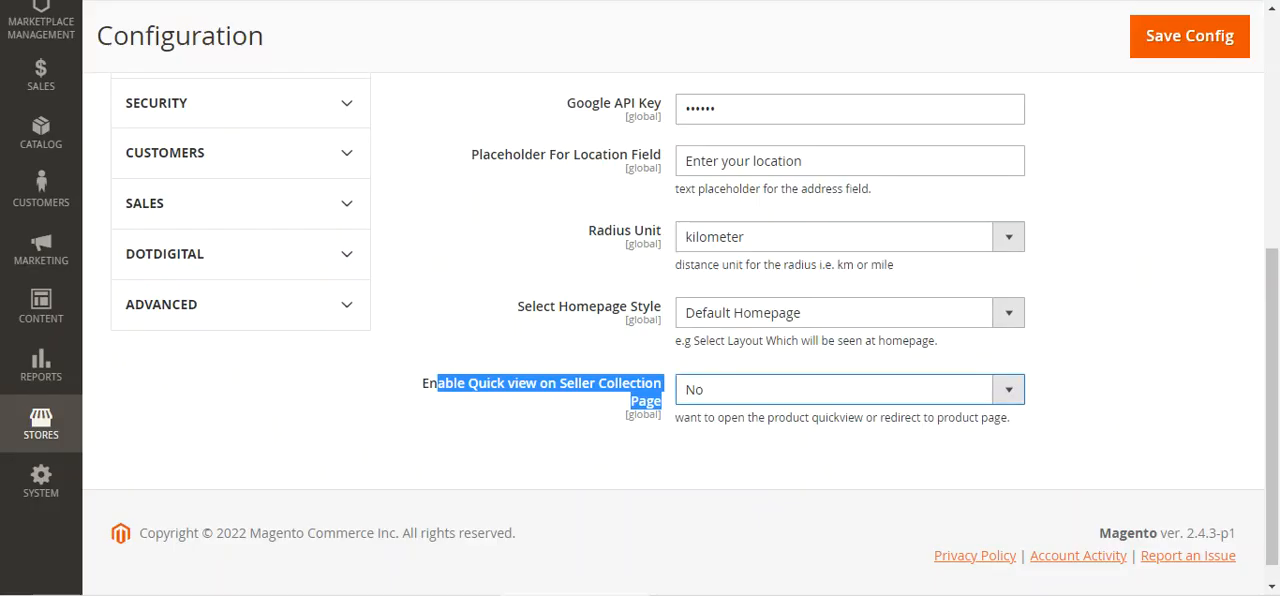
Check the layout options available for Select Homepage Style in the Hyperlocal Marketplace configuration
{"action": "left_click", "coordinate": [520, 318]}
{"action": "triple_click", "coordinate": [586, 318]}
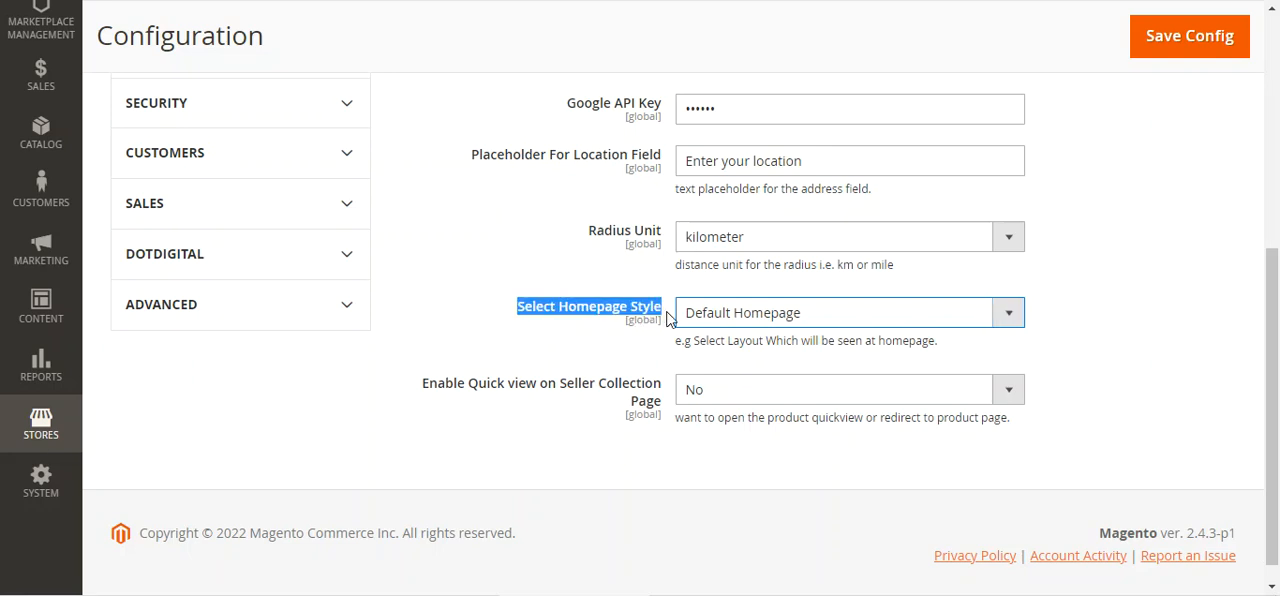
{"action": "left_click", "coordinate": [826, 322]}
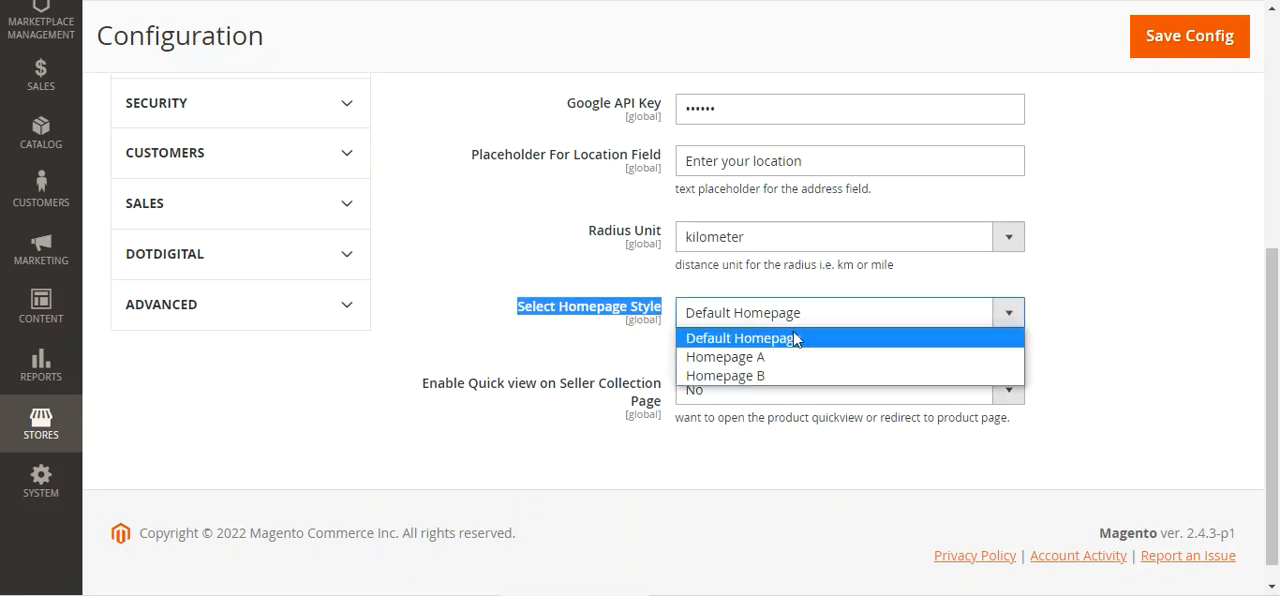
{"action": "left_click", "coordinate": [878, 204]}
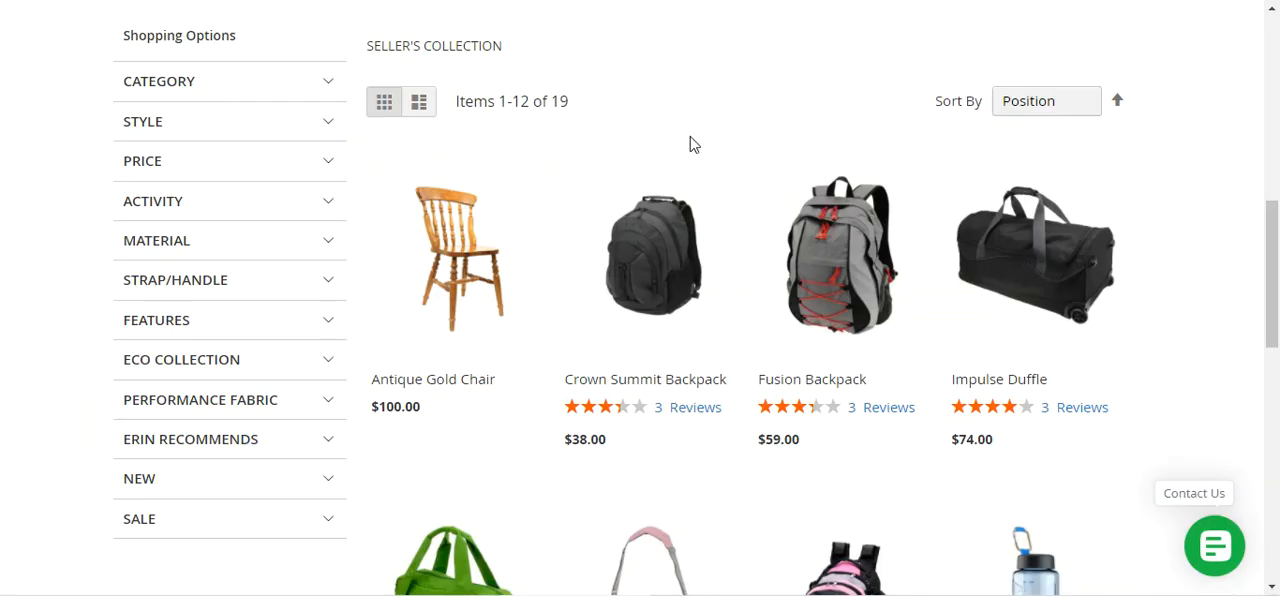
Return to the storefront homepage and examine the default layout's location field, popular stores and popular products
{"action": "scroll", "coordinate": [674, 180], "scroll_direction": "up", "scroll_amount": 5}
{"action": "scroll", "coordinate": [300, 280], "scroll_direction": "up", "scroll_amount": 3}
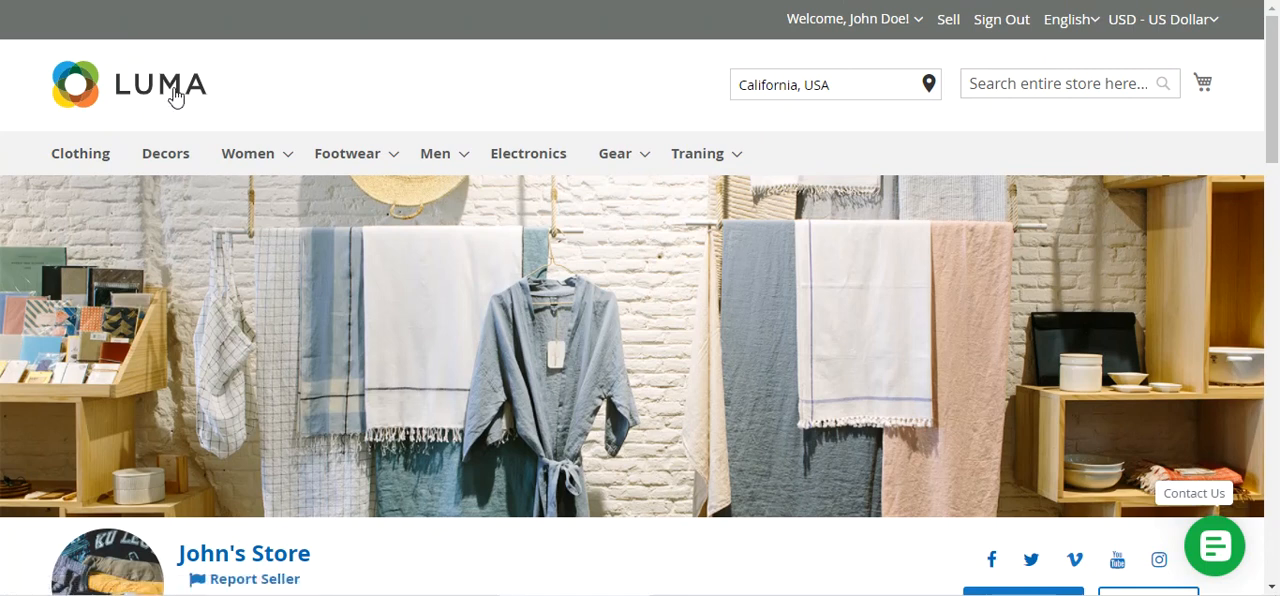
{"action": "left_click", "coordinate": [175, 96]}
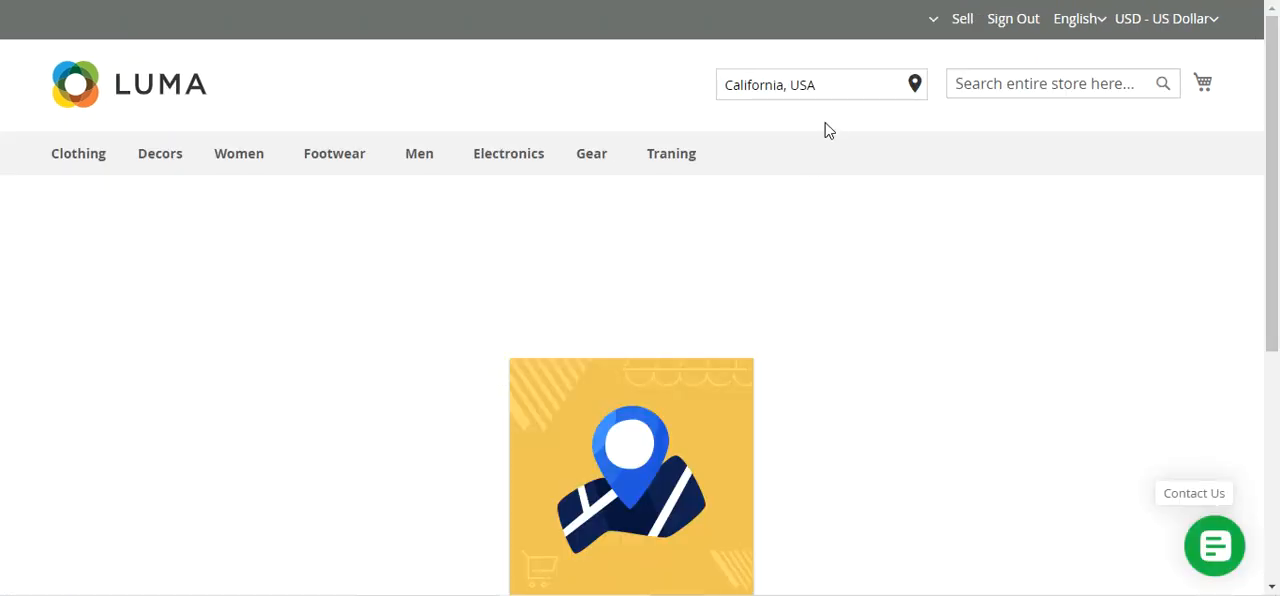
{"action": "left_click_drag", "start_coordinate": [827, 84], "coordinate": [710, 94]}
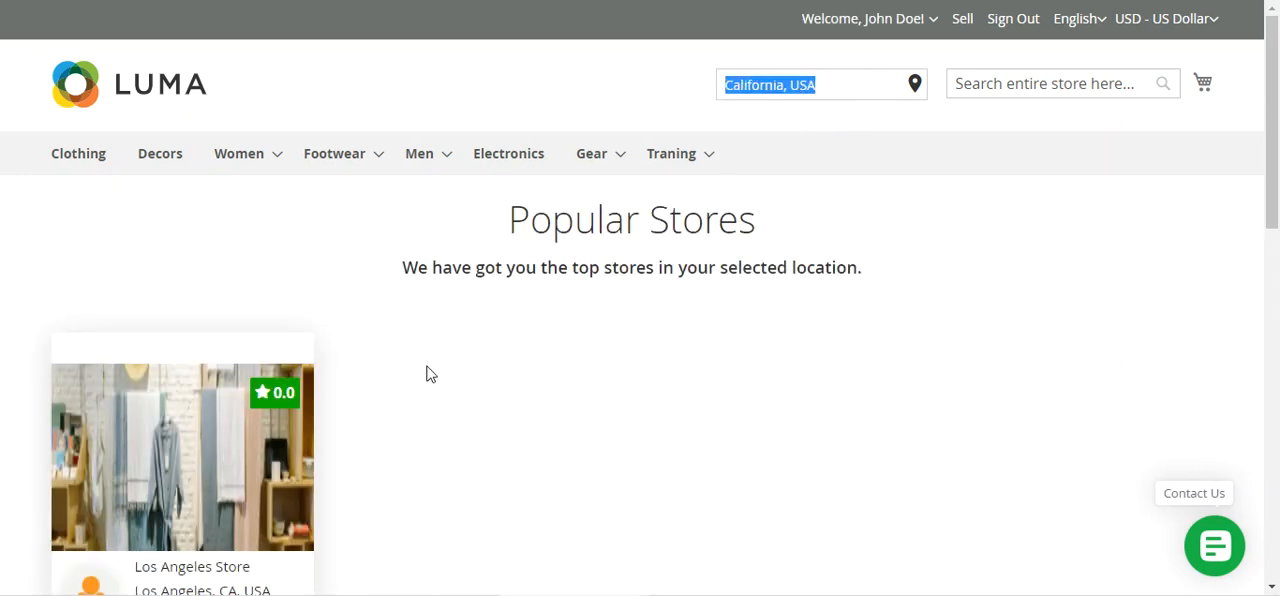
{"action": "scroll", "coordinate": [429, 380], "scroll_direction": "down", "scroll_amount": 4}
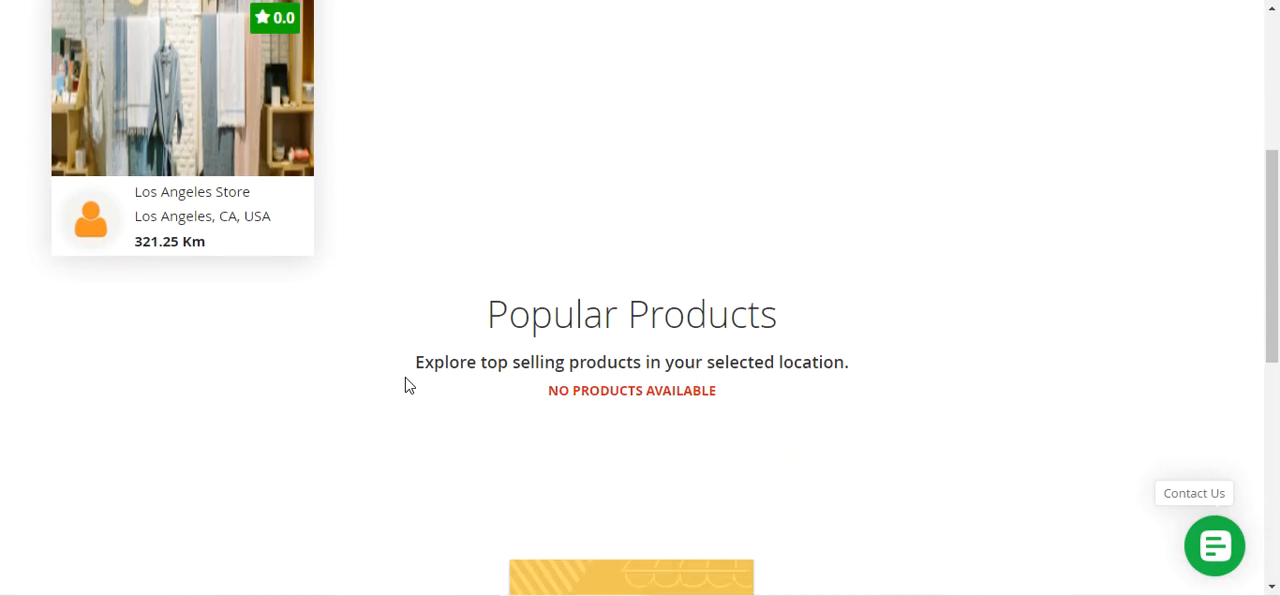
{"action": "scroll", "coordinate": [714, 412], "scroll_direction": "up", "scroll_amount": 4}
{"action": "scroll", "coordinate": [714, 412], "scroll_direction": "down", "scroll_amount": 2}
{"action": "scroll", "coordinate": [714, 412], "scroll_direction": "up", "scroll_amount": 2}
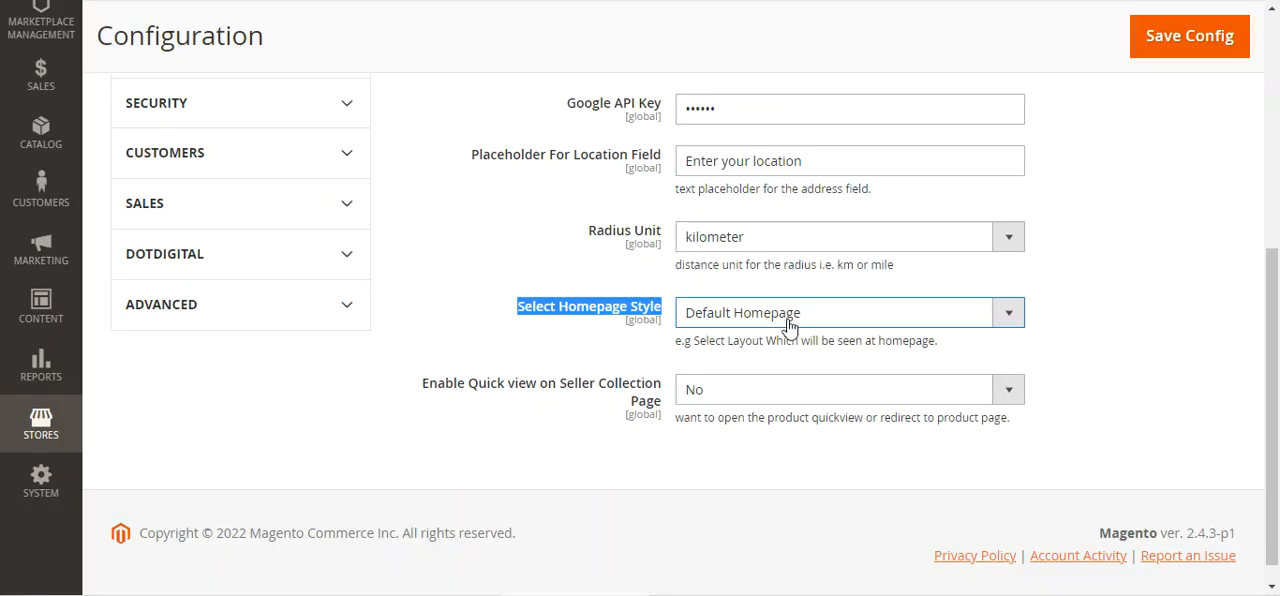
Set Select Homepage Style to Homepage A and save the configuration
{"action": "left_click", "coordinate": [793, 315]}
{"action": "left_click", "coordinate": [777, 360]}
{"action": "left_click", "coordinate": [1151, 53]}
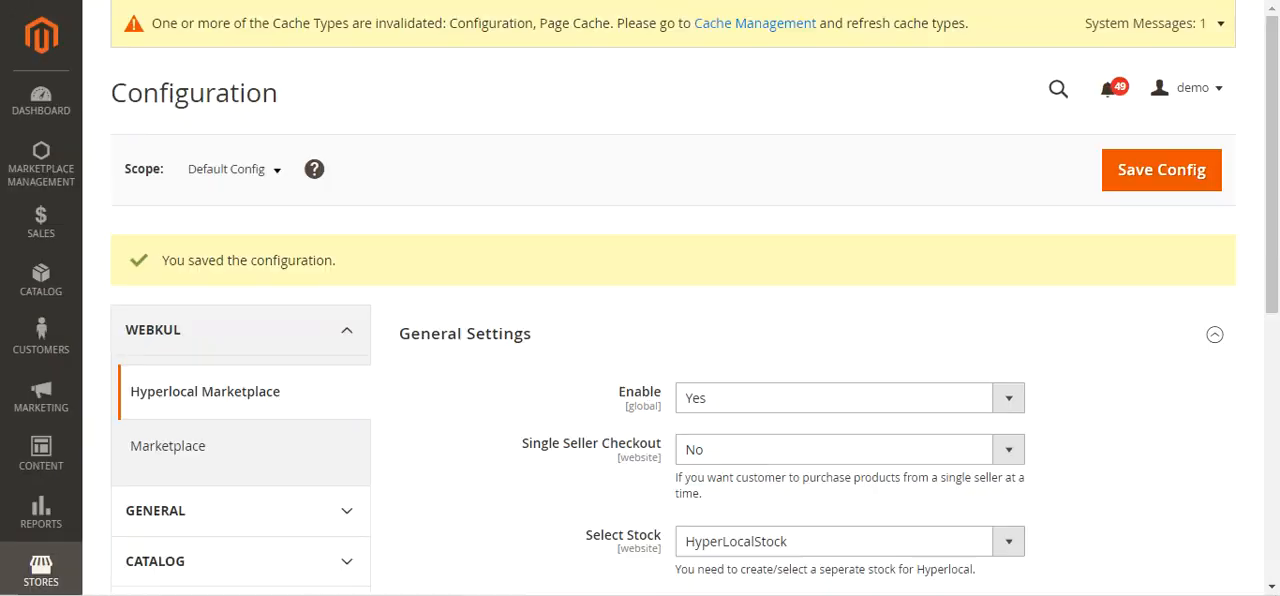
{"action": "scroll", "coordinate": [721, 357], "scroll_direction": "down", "scroll_amount": 5}
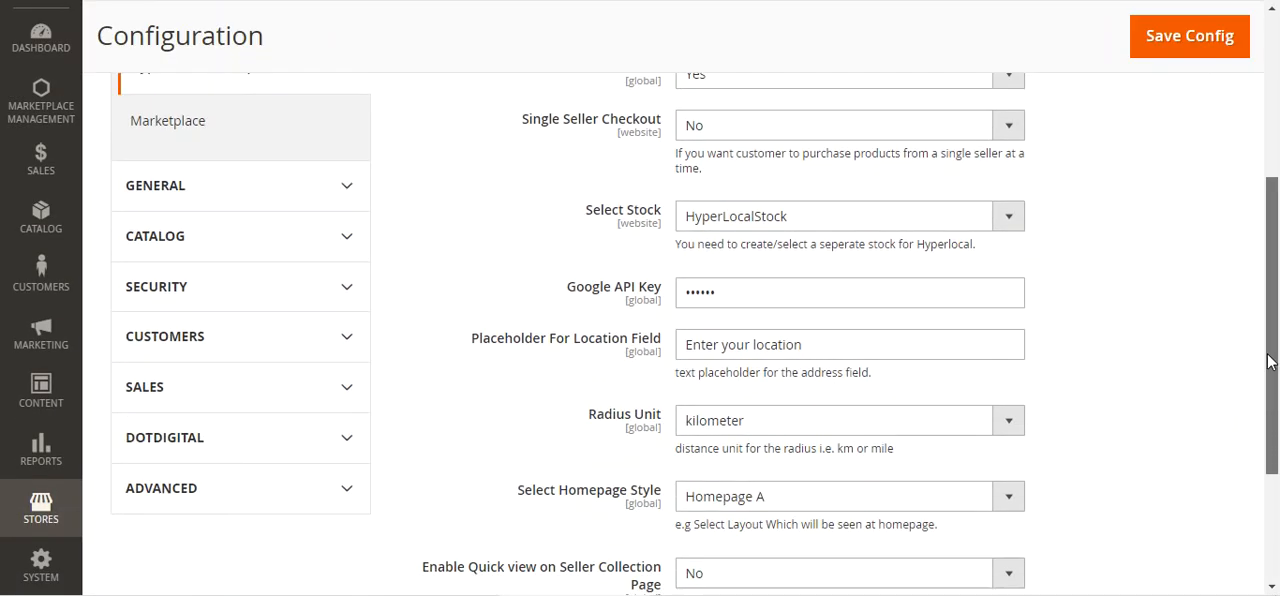
{"action": "left_click_drag", "start_coordinate": [525, 337], "coordinate": [662, 338]}
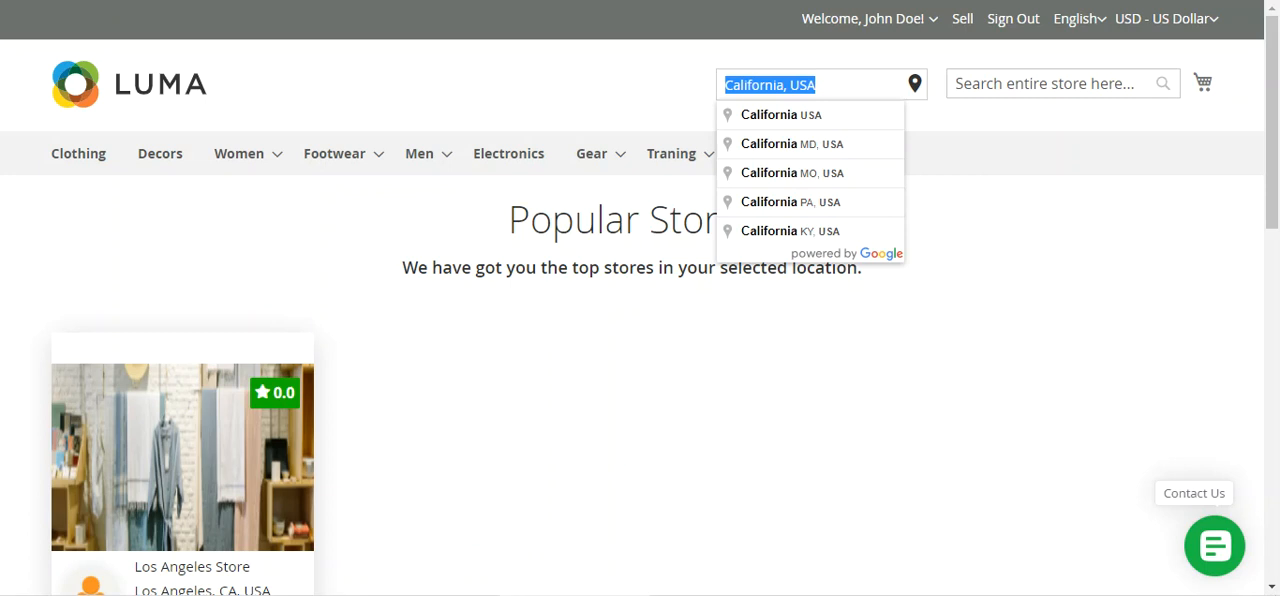
Reload the storefront homepage and examine the new layout's heading, location search, popular stores and popular products
{"action": "left_click", "coordinate": [124, 68]}
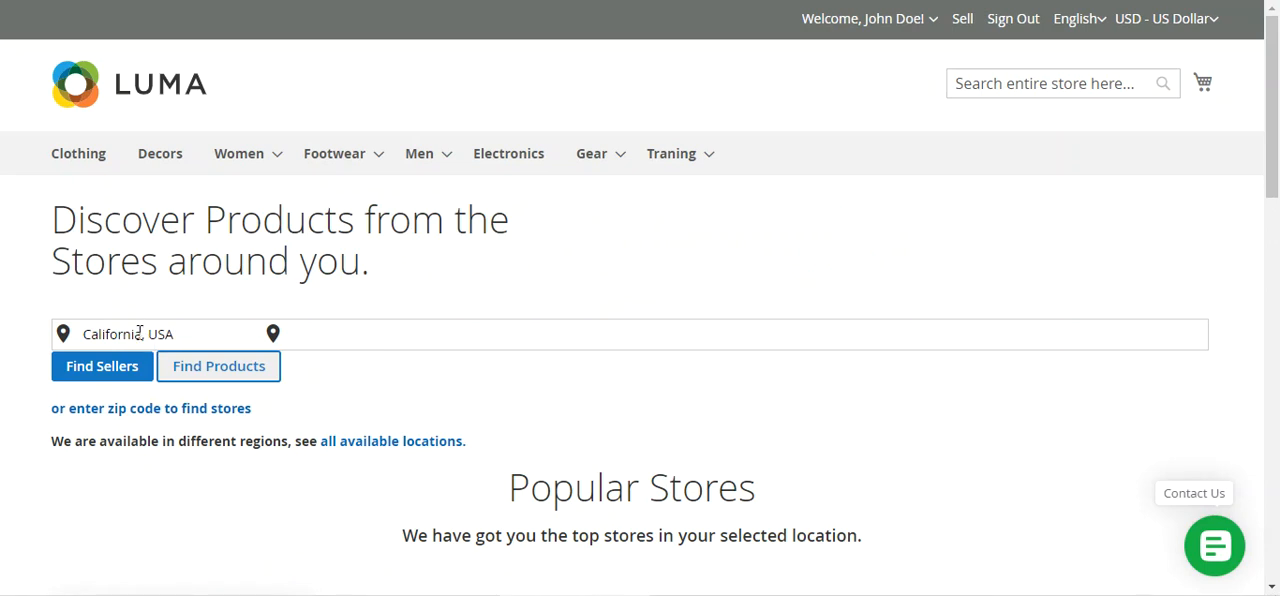
{"action": "left_click", "coordinate": [680, 235]}
{"action": "left_click_drag", "start_coordinate": [75, 223], "coordinate": [407, 260]}
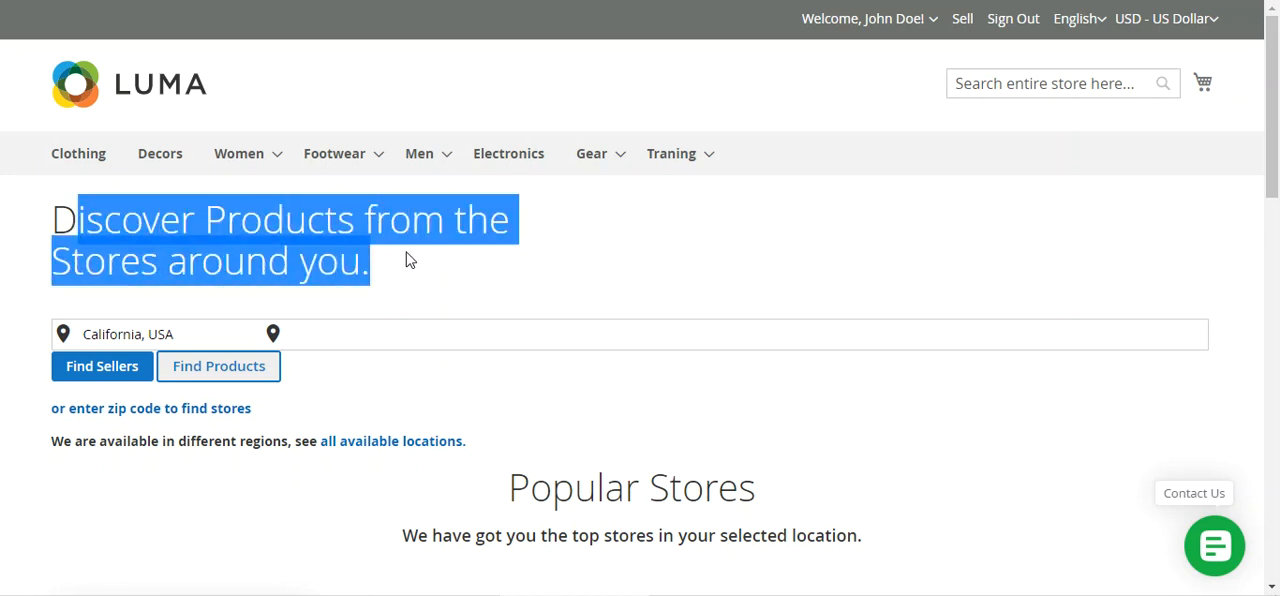
{"action": "left_click", "coordinate": [407, 261]}
{"action": "scroll", "coordinate": [403, 282], "scroll_direction": "down", "scroll_amount": 3}
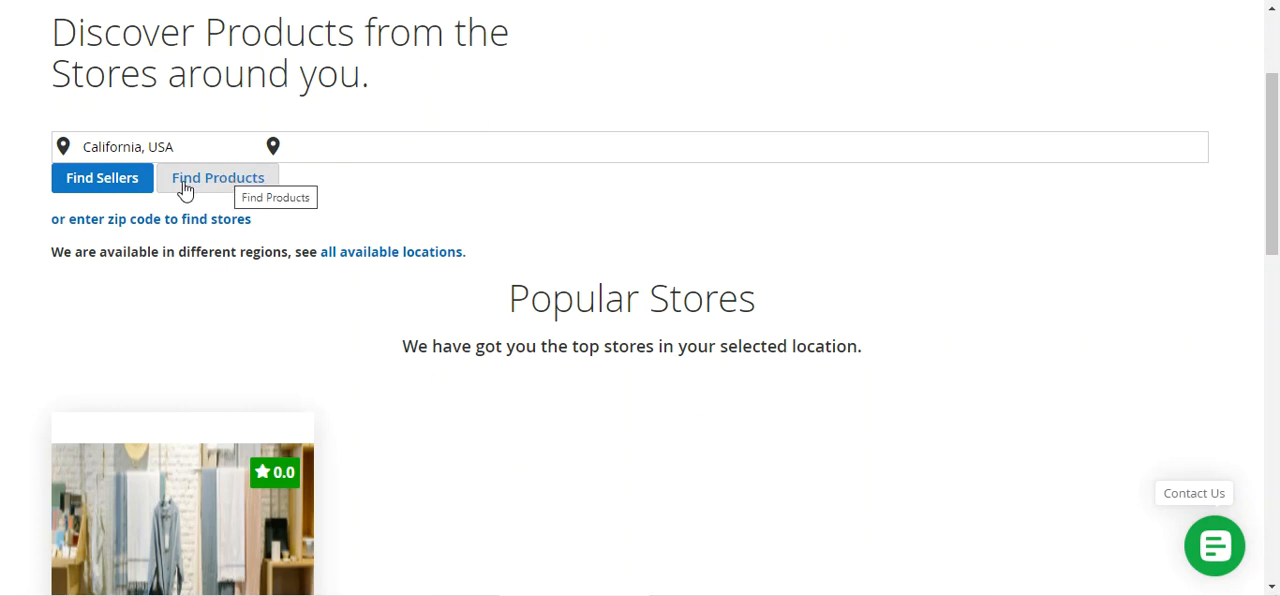
{"action": "left_click", "coordinate": [188, 142]}
{"action": "left_click_drag", "start_coordinate": [188, 142], "coordinate": [76, 143]}
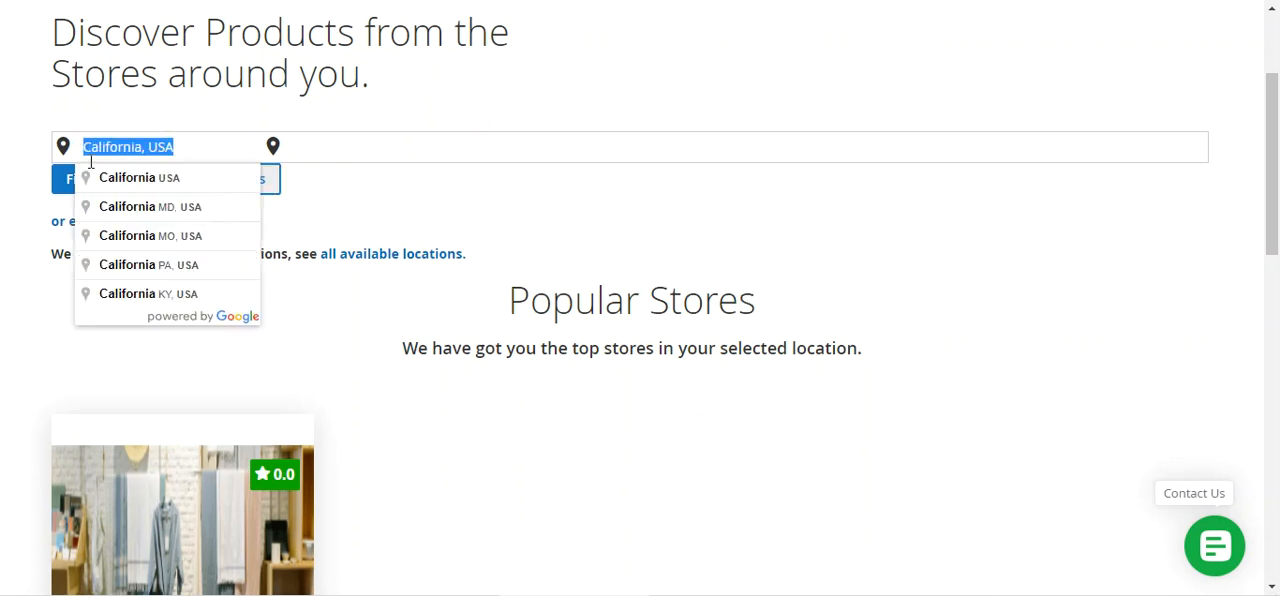
{"action": "left_click", "coordinate": [586, 346]}
{"action": "scroll", "coordinate": [277, 350], "scroll_direction": "down", "scroll_amount": 3}
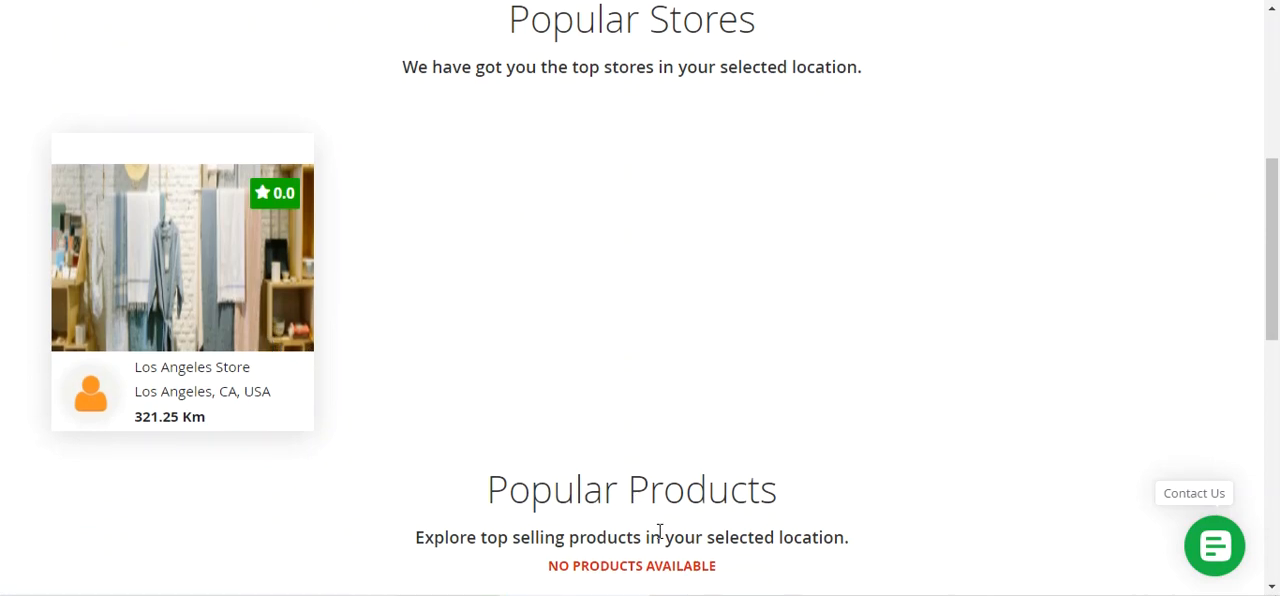
{"action": "scroll", "coordinate": [643, 444], "scroll_direction": "down", "scroll_amount": 2}
{"action": "scroll", "coordinate": [630, 438], "scroll_direction": "up", "scroll_amount": 7}
Set the homepage location to Noida, Uttar Pradesh, India, find sellers there and browse the popular stores and products
{"action": "left_click_drag", "start_coordinate": [234, 329], "coordinate": [63, 330]}
{"action": "type", "text": "noida"}
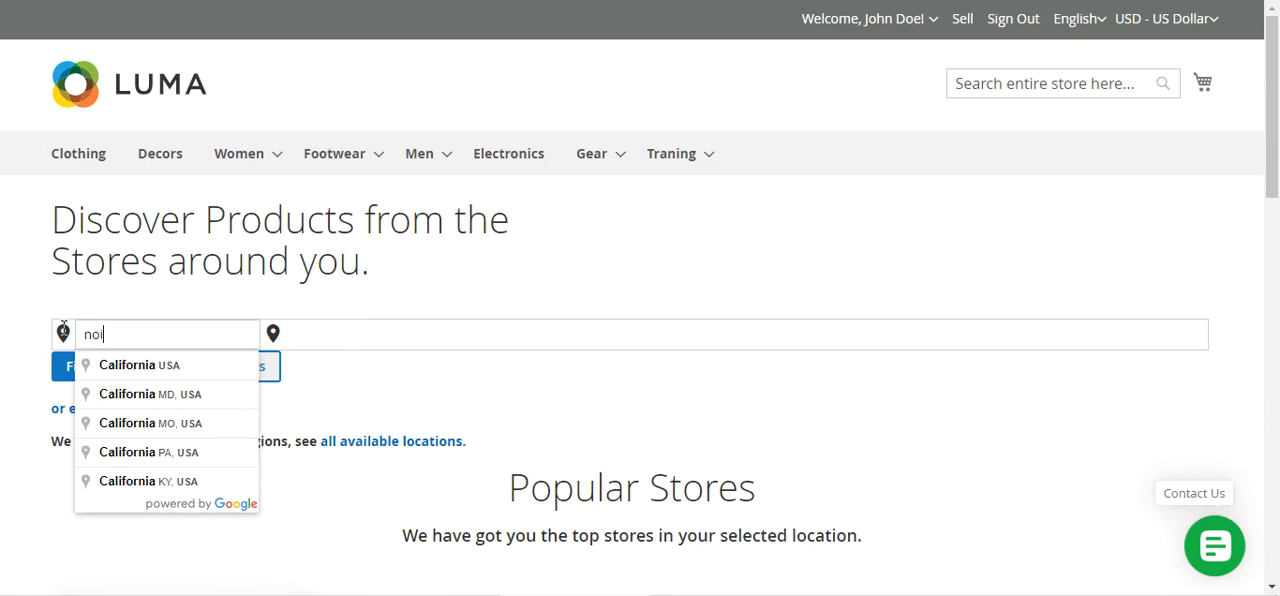
{"action": "left_click", "coordinate": [180, 366]}
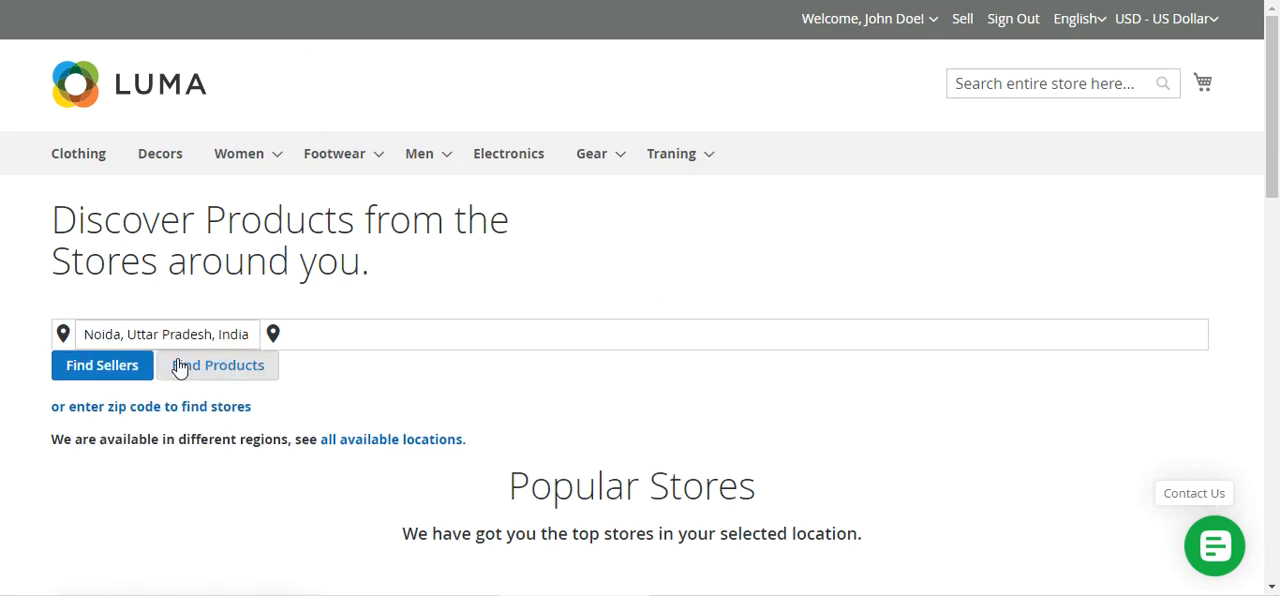
{"action": "left_click", "coordinate": [113, 377]}
{"action": "left_click", "coordinate": [820, 235]}
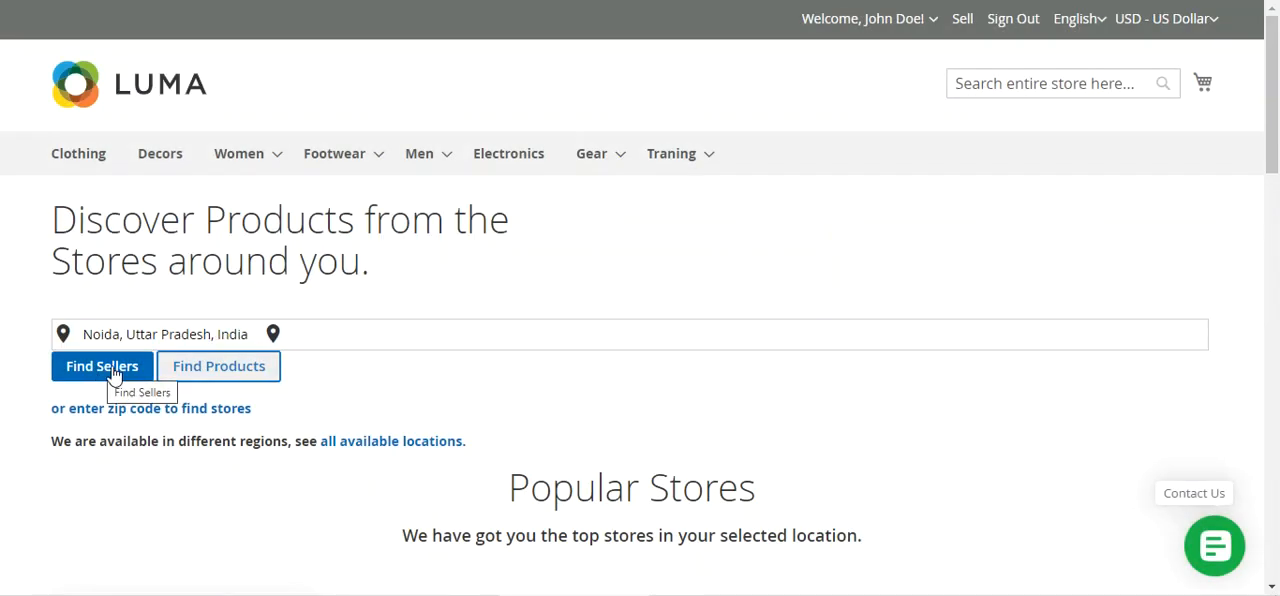
{"action": "left_click", "coordinate": [109, 367]}
{"action": "left_click", "coordinate": [820, 232]}
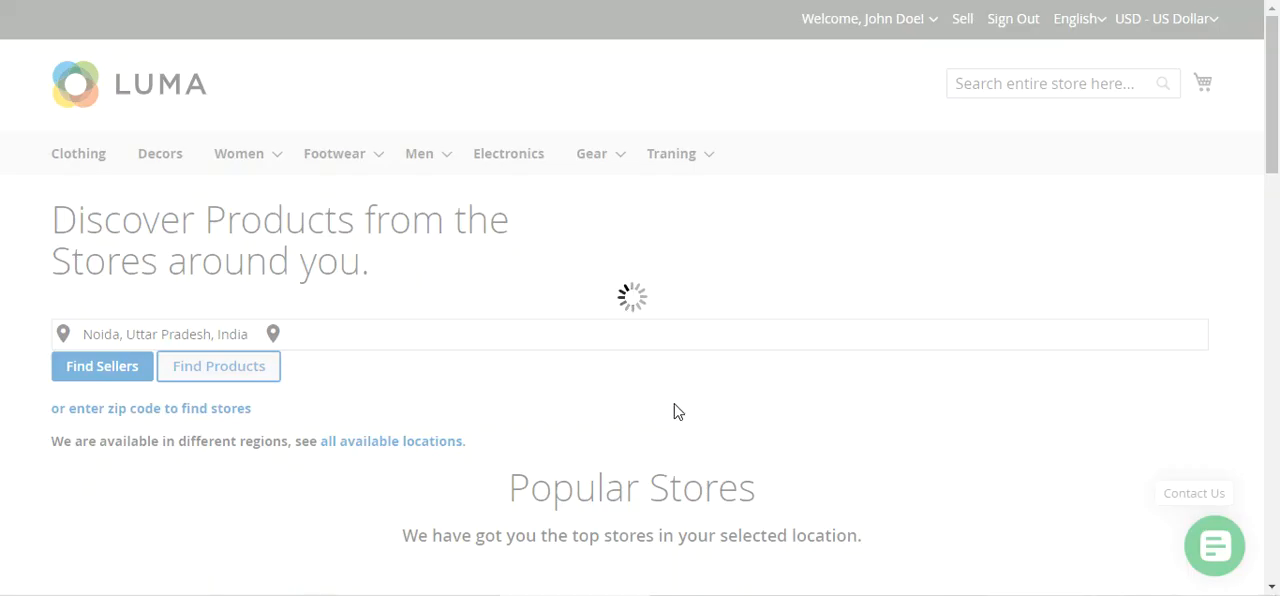
{"action": "scroll", "coordinate": [677, 411], "scroll_direction": "down", "scroll_amount": 2}
{"action": "scroll", "coordinate": [677, 411], "scroll_direction": "down", "scroll_amount": 6}
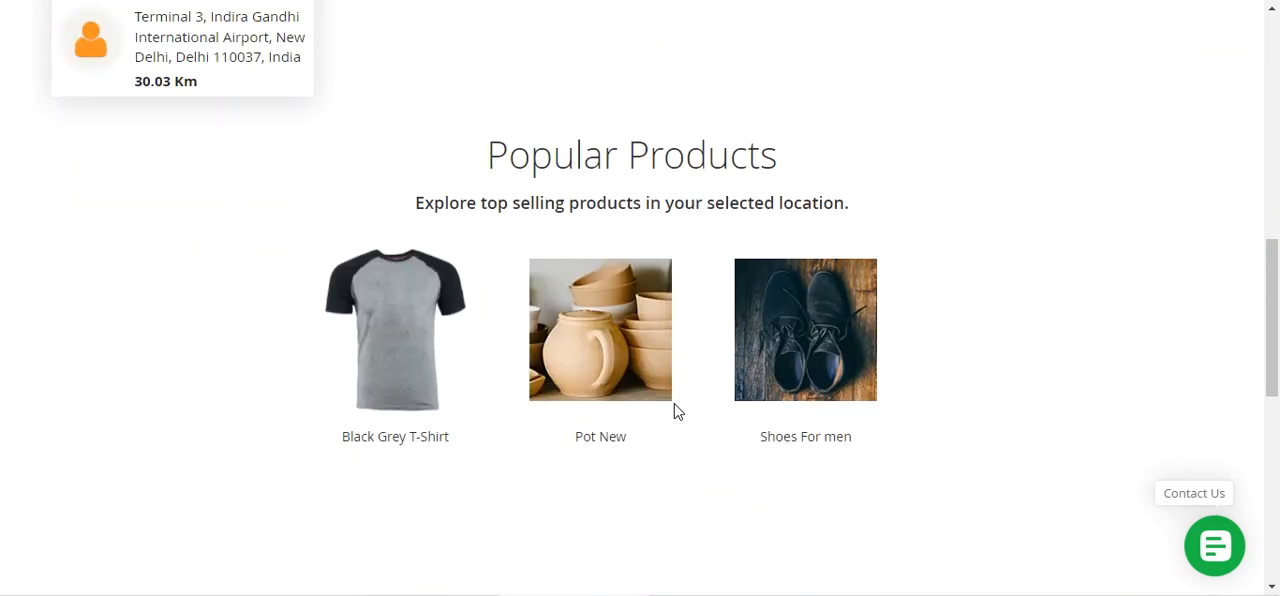
{"action": "scroll", "coordinate": [677, 411], "scroll_direction": "up", "scroll_amount": 8}
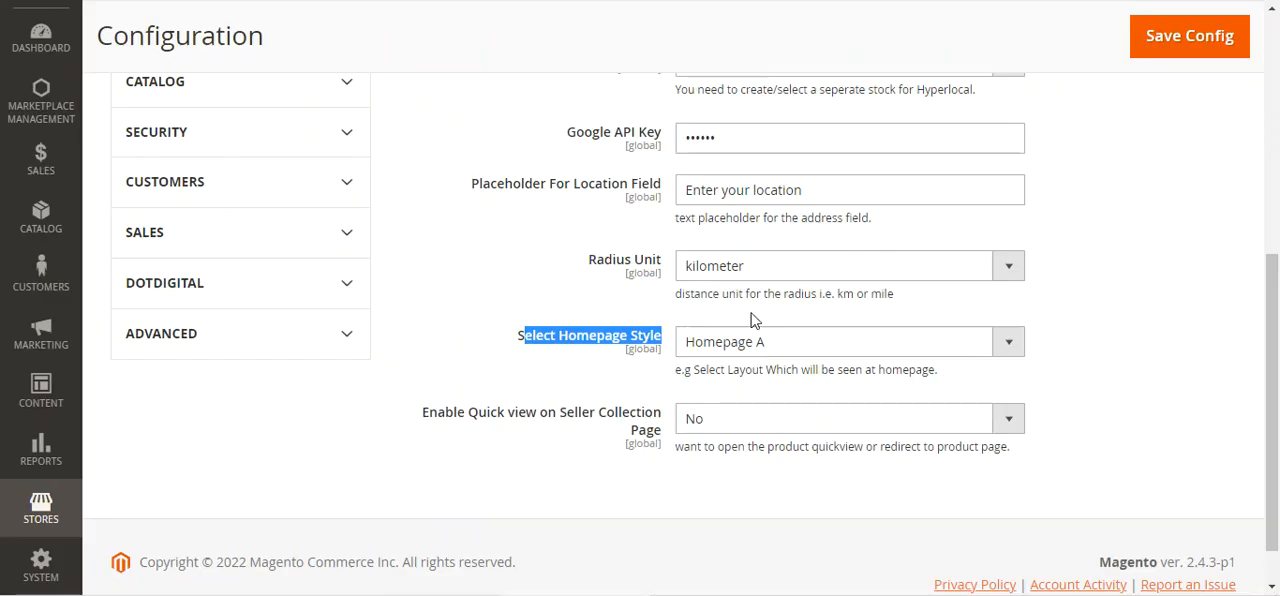
Set Select Homepage Style to Homepage B in the admin and save the configuration
{"action": "left_click", "coordinate": [760, 352]}
{"action": "left_click", "coordinate": [754, 404]}
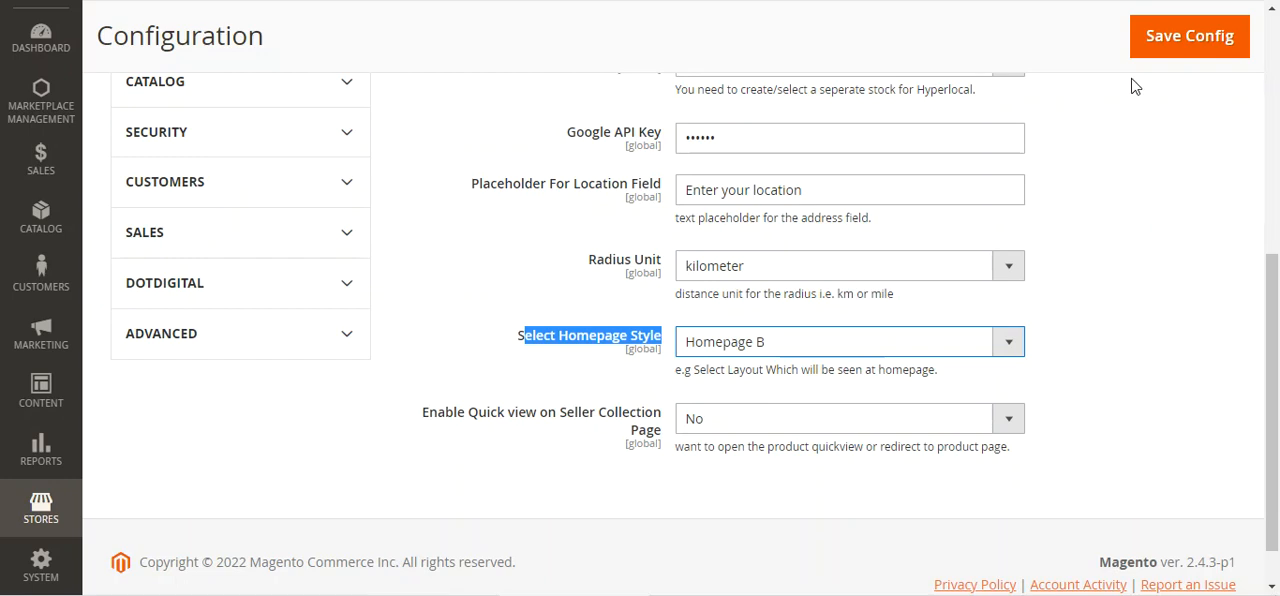
{"action": "left_click", "coordinate": [1168, 38]}
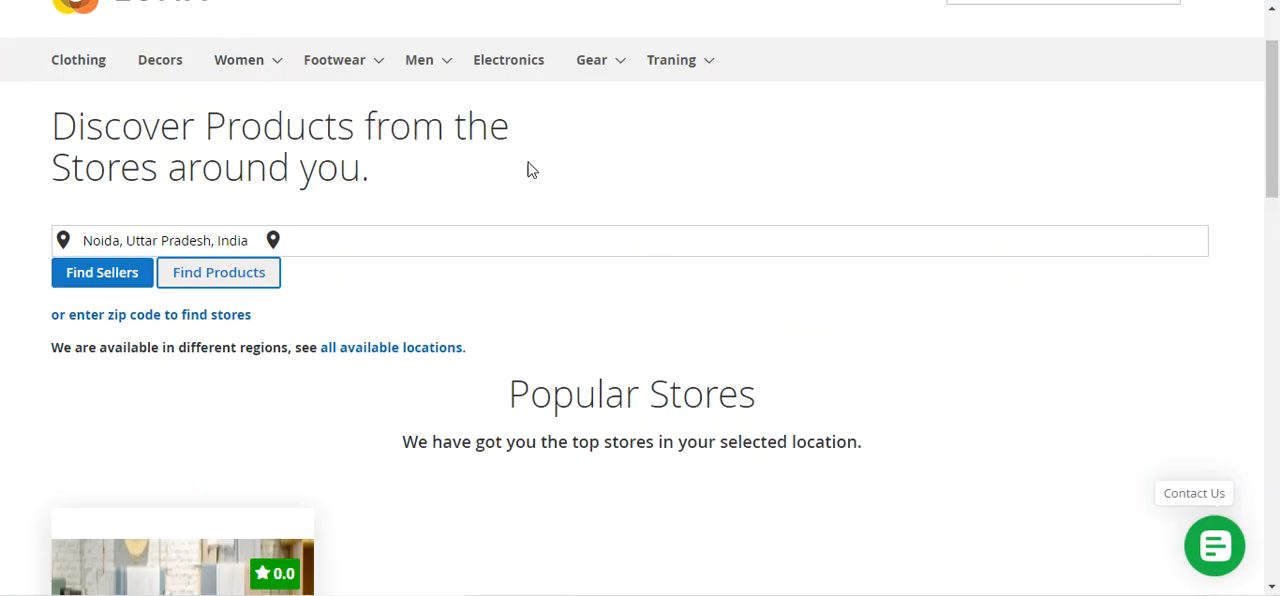
Refresh the storefront homepage and examine the Homepage B layout's location search box, popular stores and popular products
{"action": "scroll", "coordinate": [146, 90], "scroll_direction": "up", "scroll_amount": 1}
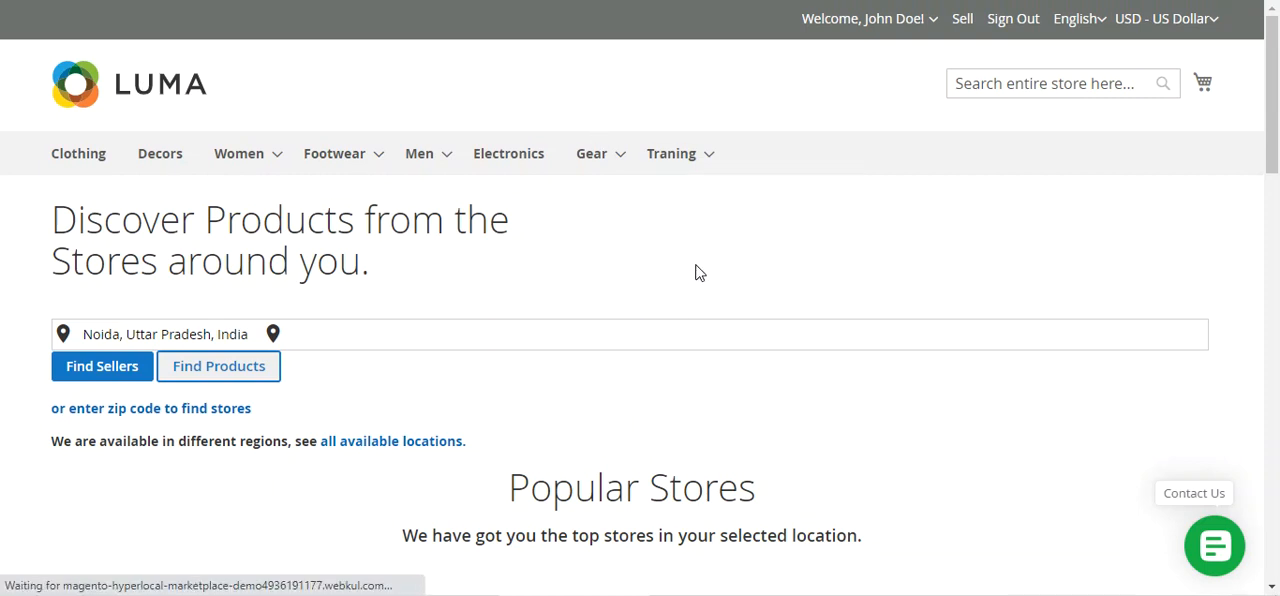
{"action": "scroll", "coordinate": [698, 272], "scroll_direction": "down", "scroll_amount": 2}
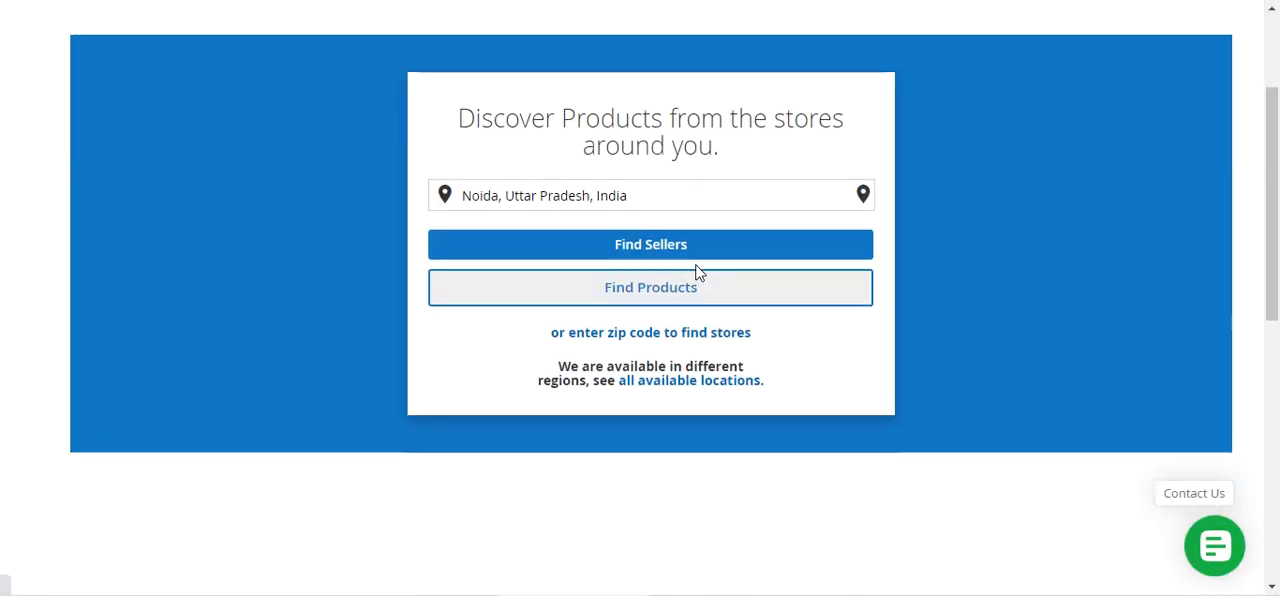
{"action": "scroll", "coordinate": [698, 272], "scroll_direction": "down", "scroll_amount": 5}
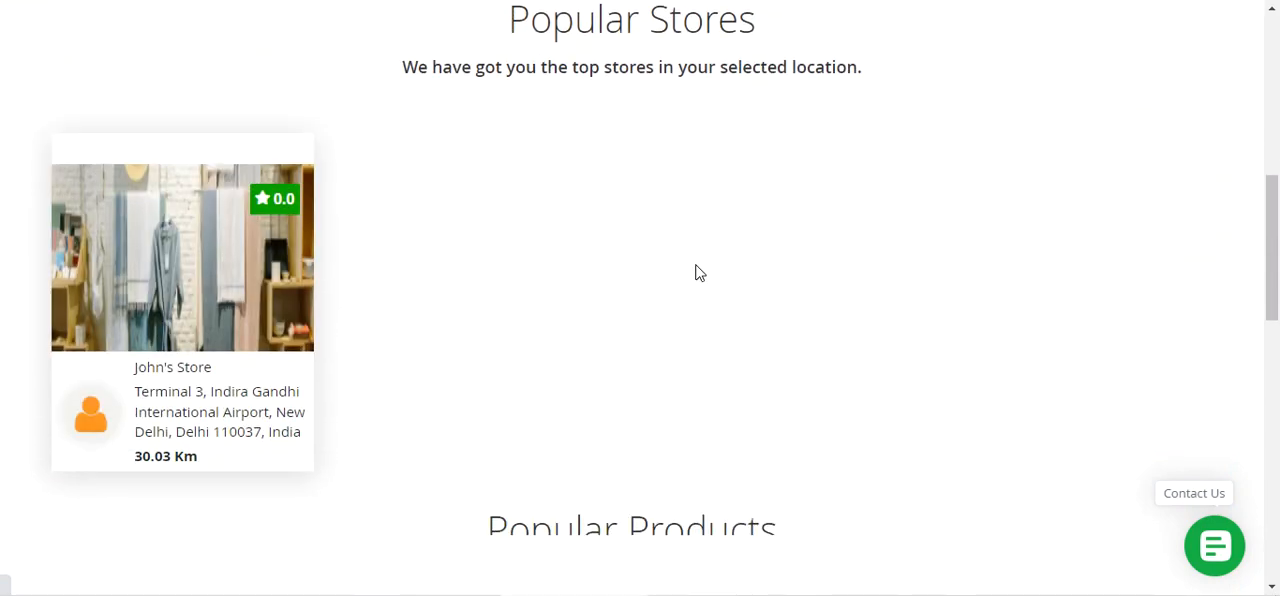
{"action": "scroll", "coordinate": [698, 272], "scroll_direction": "down", "scroll_amount": 5}
{"action": "scroll", "coordinate": [698, 272], "scroll_direction": "up", "scroll_amount": 6}
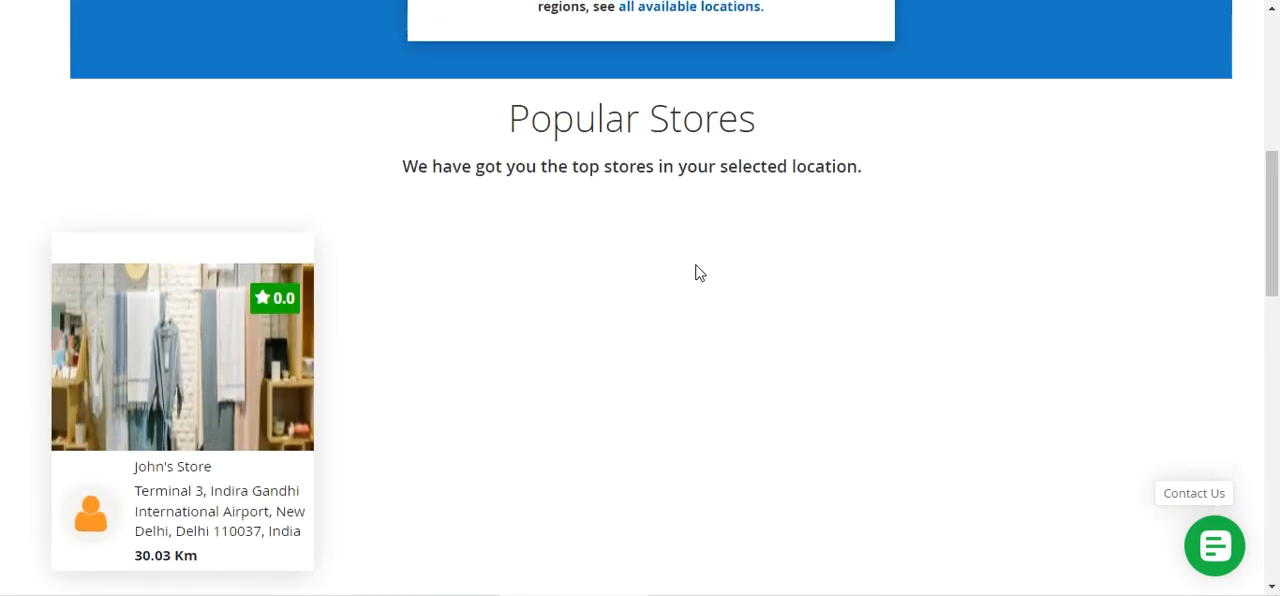
{"action": "scroll", "coordinate": [699, 272], "scroll_direction": "up", "scroll_amount": 5}
{"action": "left_click_drag", "start_coordinate": [585, 207], "coordinate": [830, 207]}
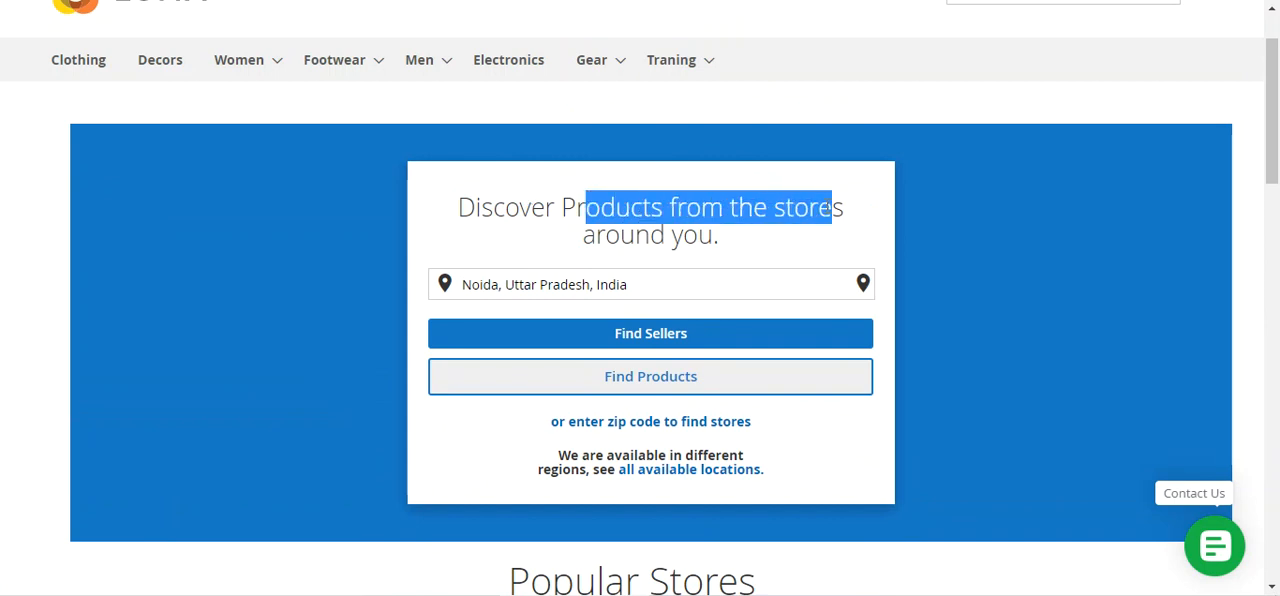
Set the homepage location to California, USA and find sellers there
{"action": "left_click", "coordinate": [626, 285]}
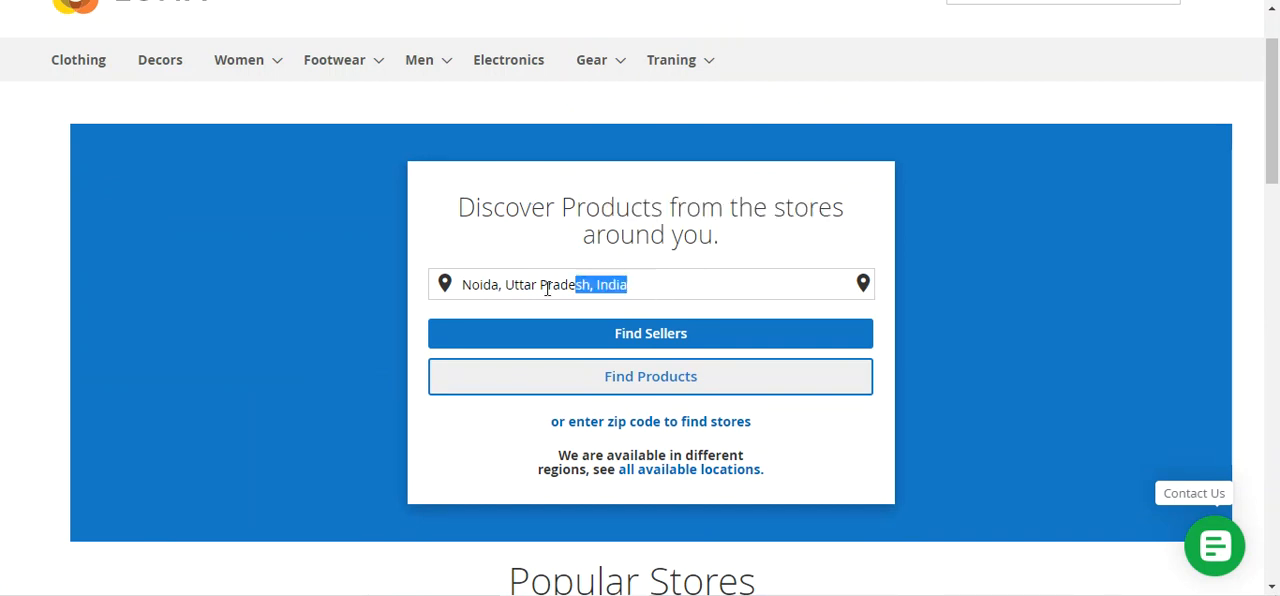
{"action": "left_click_drag", "start_coordinate": [626, 285], "coordinate": [443, 283]}
{"action": "type", "text": "california"}
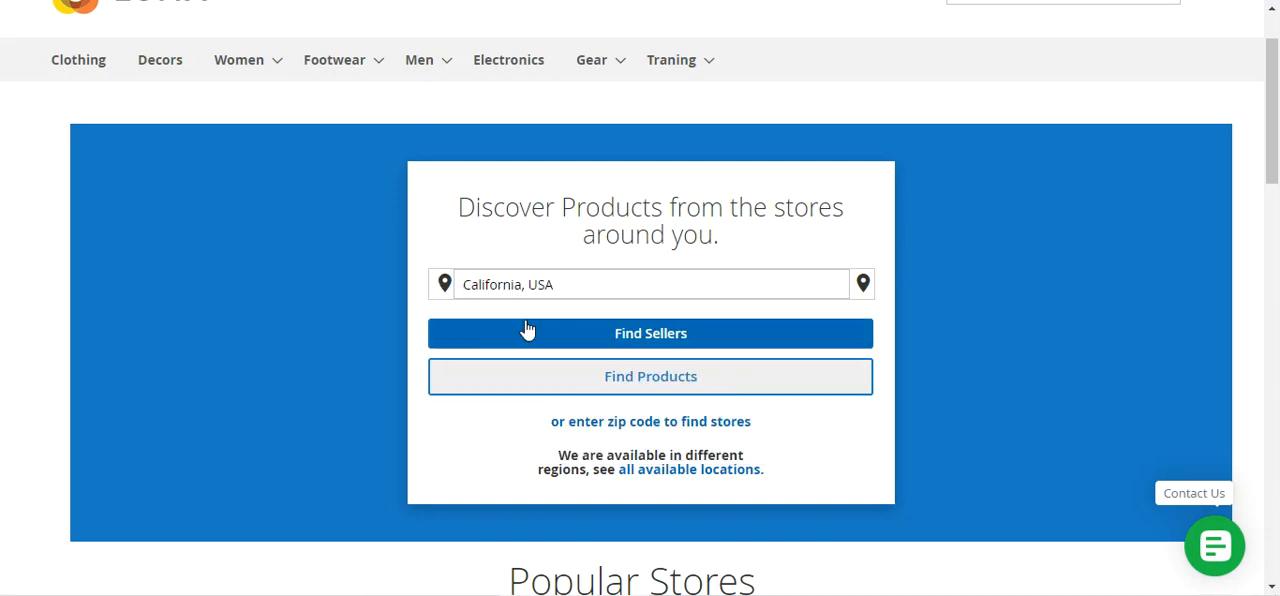
{"action": "left_click", "coordinate": [518, 316]}
{"action": "left_click", "coordinate": [819, 233]}
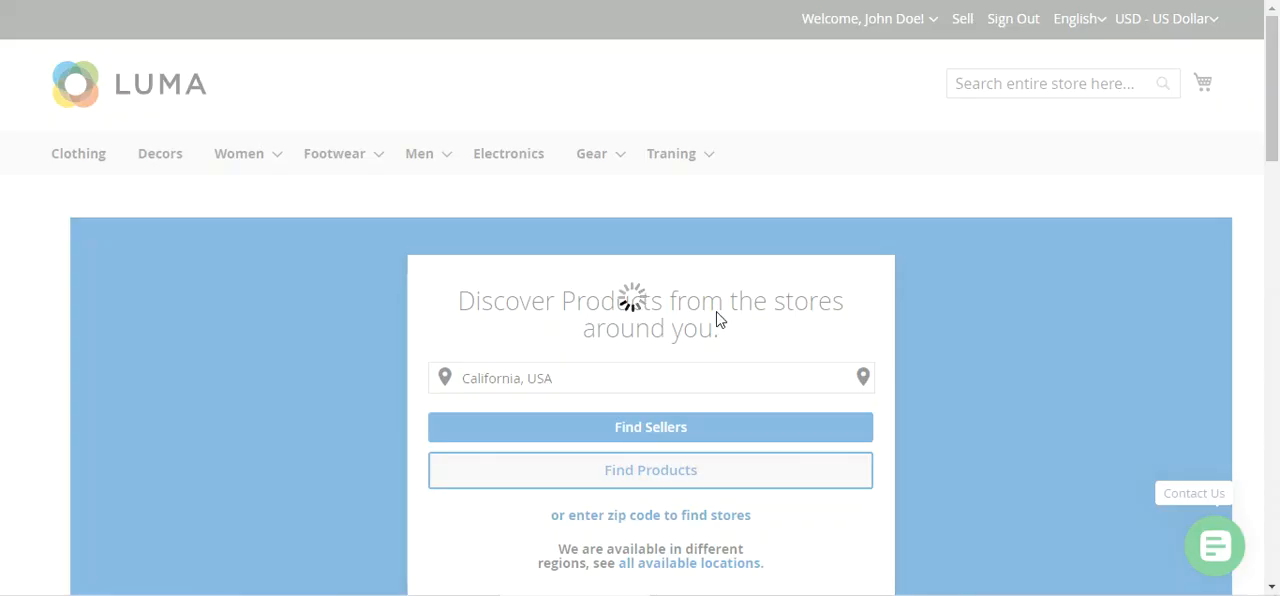
Review the Popular Stores and Popular Products sections for the California, USA location
{"action": "scroll", "coordinate": [590, 250], "scroll_direction": "down", "scroll_amount": 5}
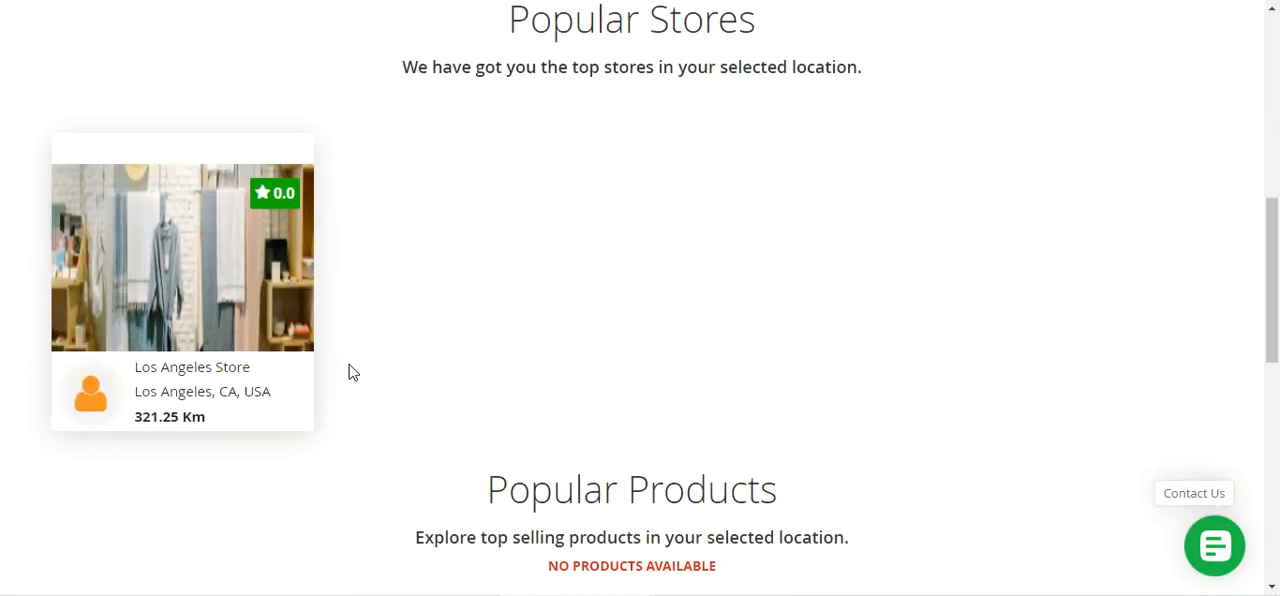
{"action": "scroll", "coordinate": [330, 372], "scroll_direction": "up", "scroll_amount": 2}
{"action": "scroll", "coordinate": [277, 370], "scroll_direction": "down", "scroll_amount": 2}
{"action": "scroll", "coordinate": [277, 372], "scroll_direction": "up", "scroll_amount": 3}
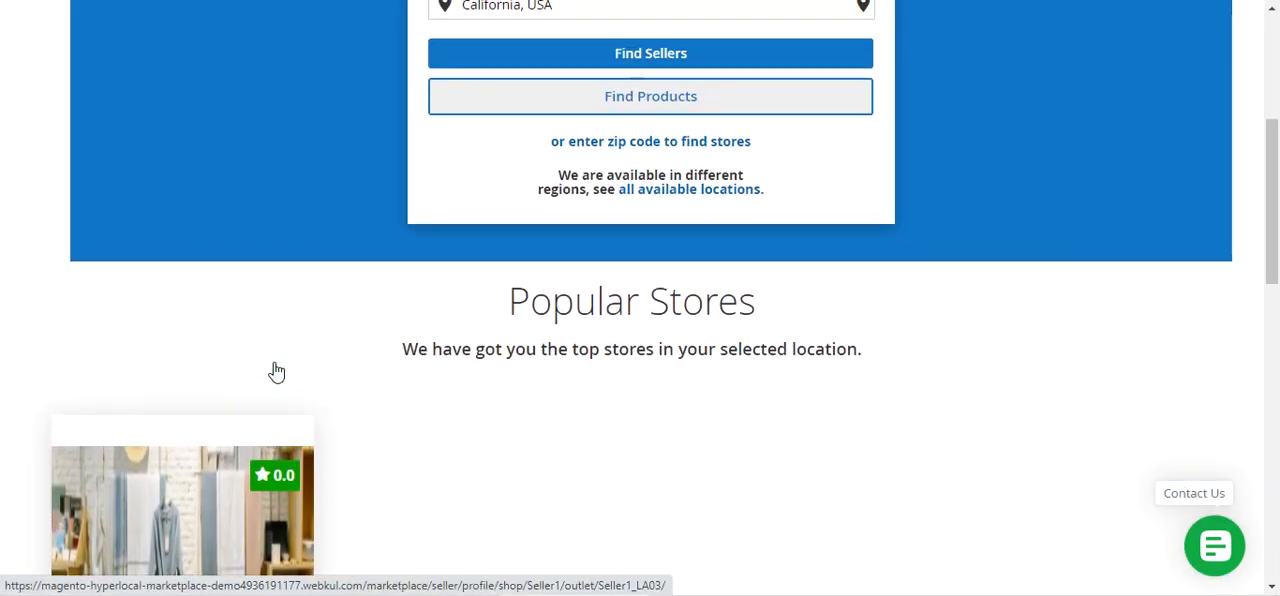
Find products for the California, USA location, accepting the cart-emptying confirmation, and check the popular stores and products on the homepage
{"action": "scroll", "coordinate": [277, 372], "scroll_direction": "up", "scroll_amount": 2}
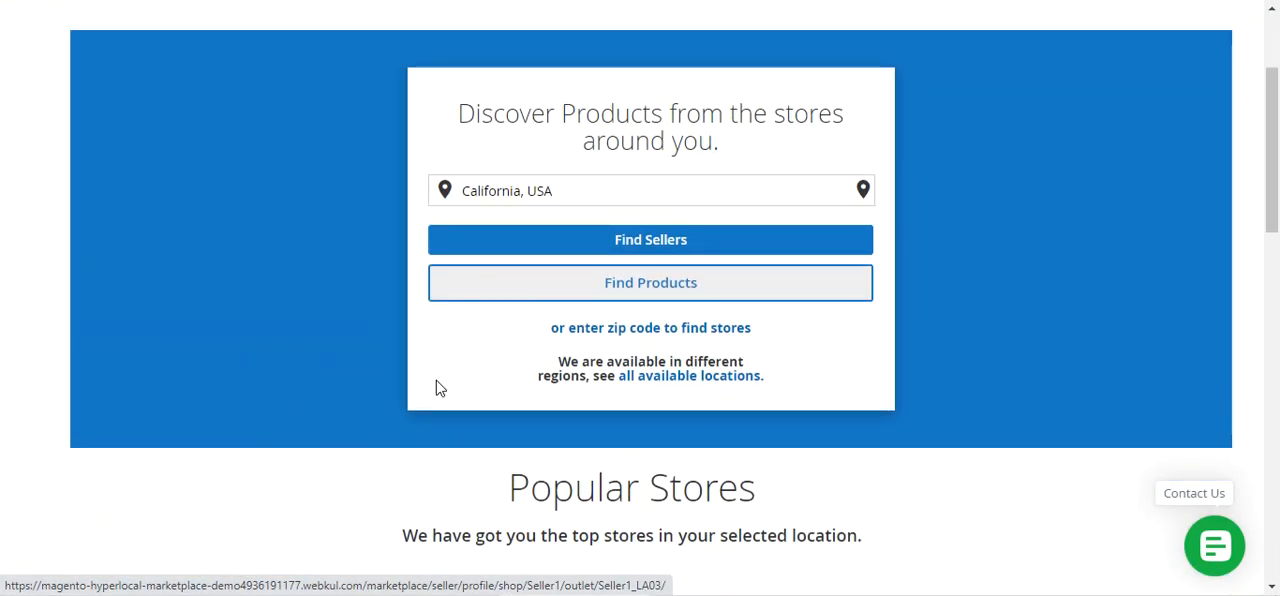
{"action": "left_click", "coordinate": [651, 288]}
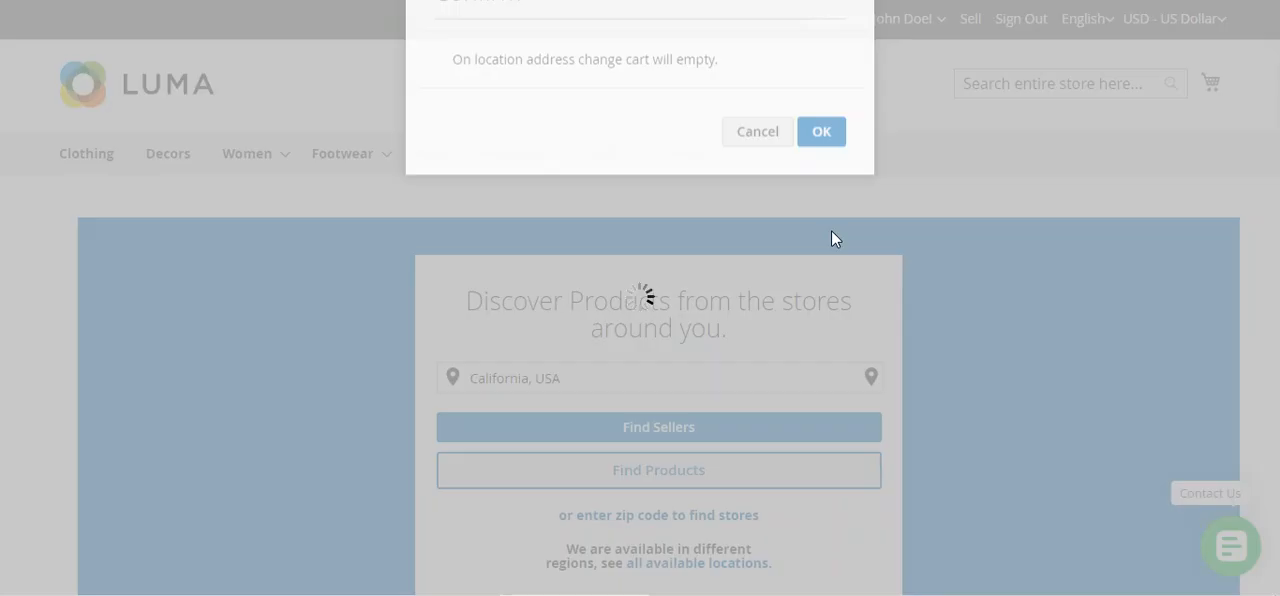
{"action": "scroll", "coordinate": [643, 337], "scroll_direction": "down", "scroll_amount": 5}
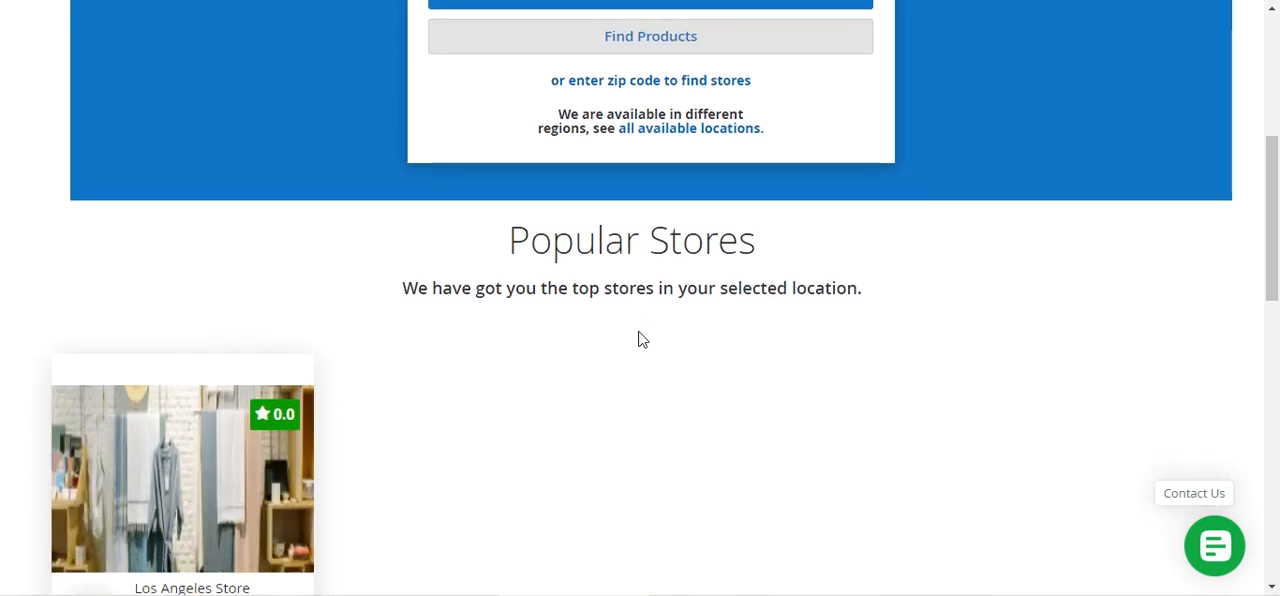
{"action": "scroll", "coordinate": [643, 340], "scroll_direction": "down", "scroll_amount": 5}
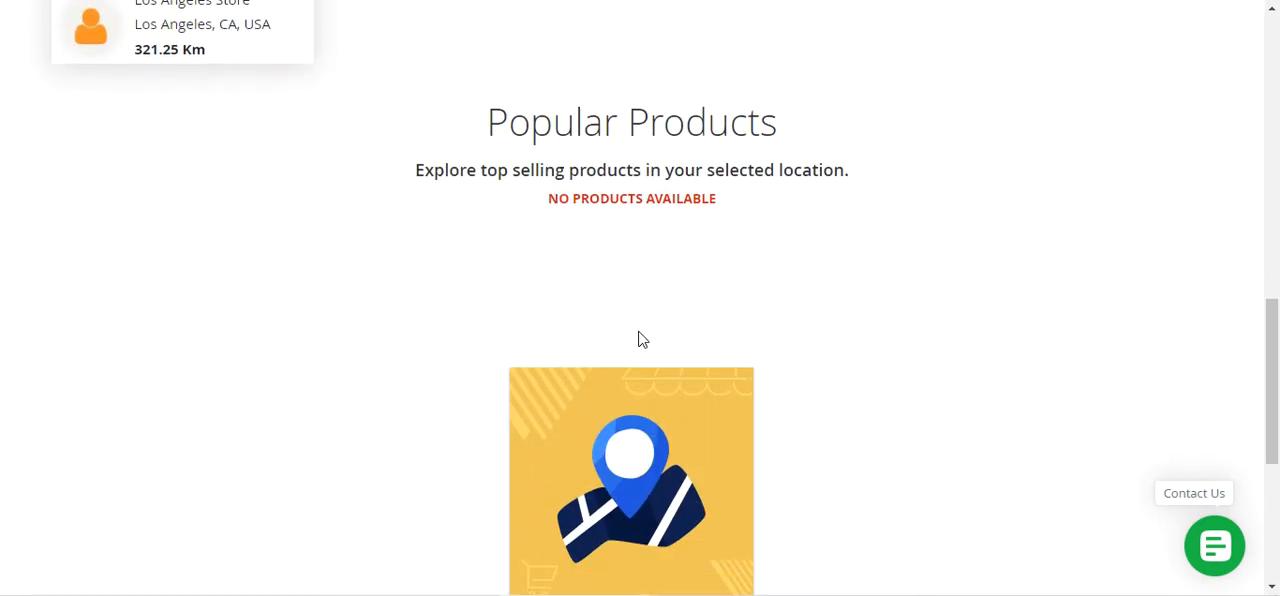
{"action": "scroll", "coordinate": [643, 340], "scroll_direction": "up", "scroll_amount": 5}
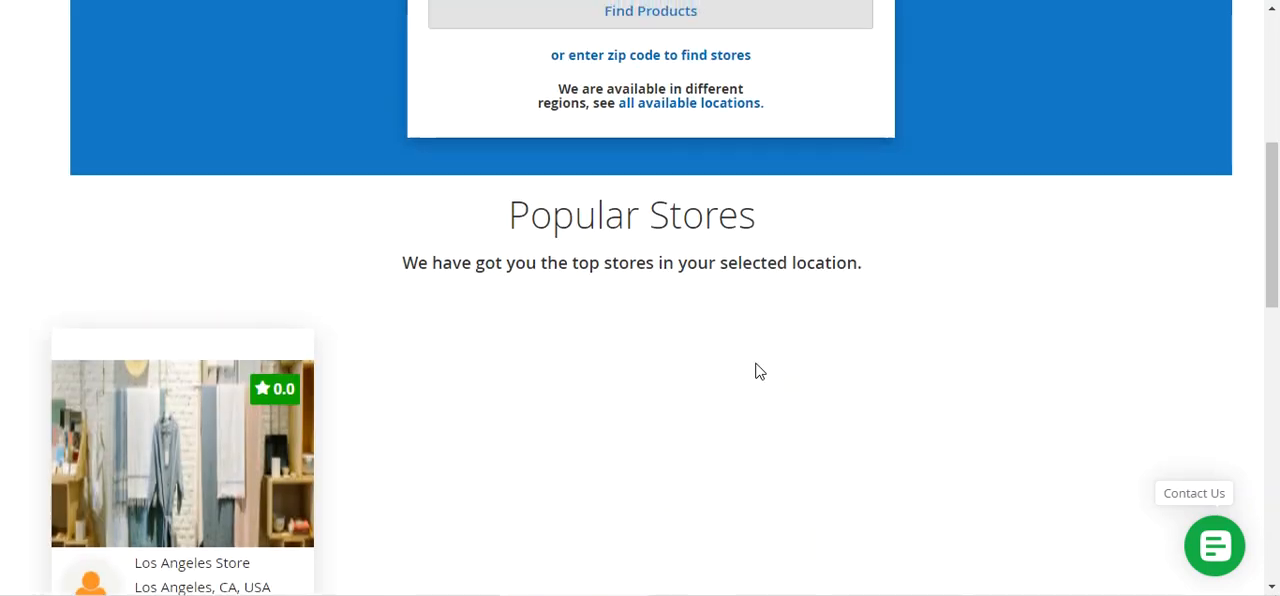
{"action": "scroll", "coordinate": [757, 371], "scroll_direction": "up", "scroll_amount": 3}
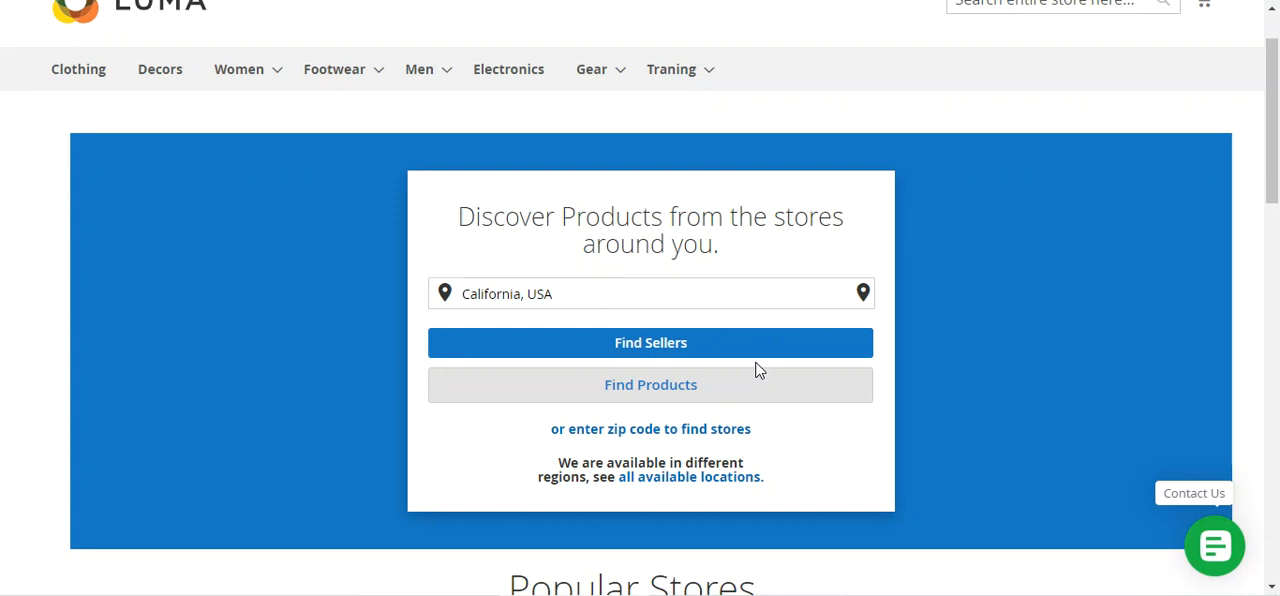
{"action": "scroll", "coordinate": [757, 370], "scroll_direction": "up", "scroll_amount": 1}
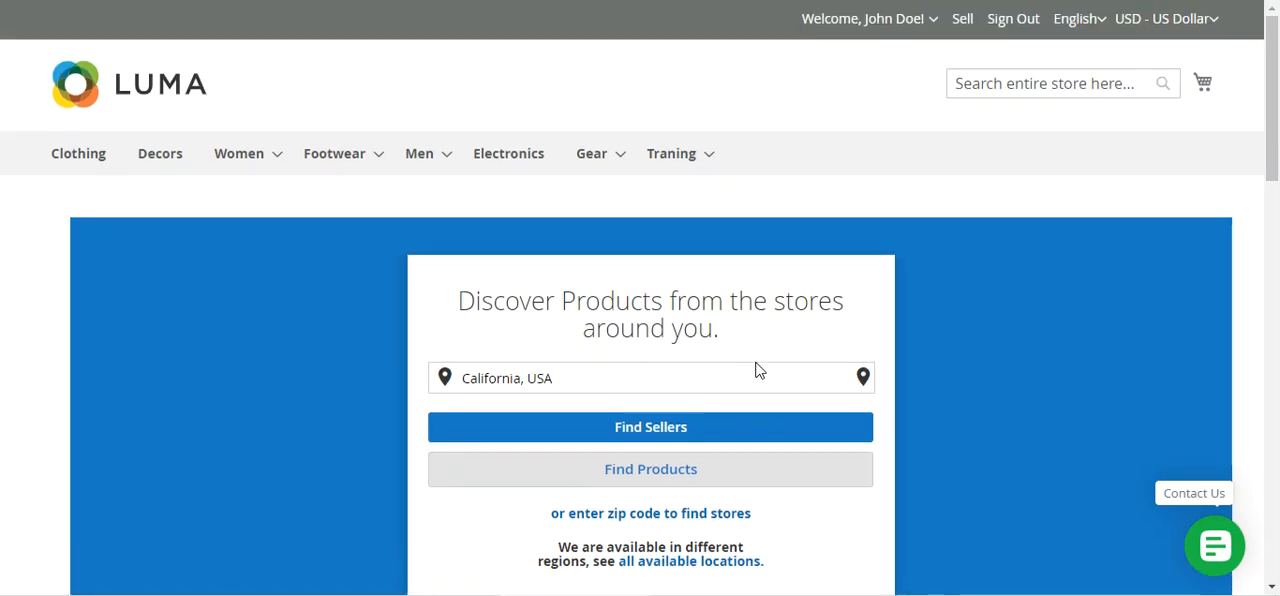
{"action": "scroll", "coordinate": [757, 370], "scroll_direction": "down", "scroll_amount": 3}
{"action": "scroll", "coordinate": [757, 370], "scroll_direction": "down", "scroll_amount": 4}
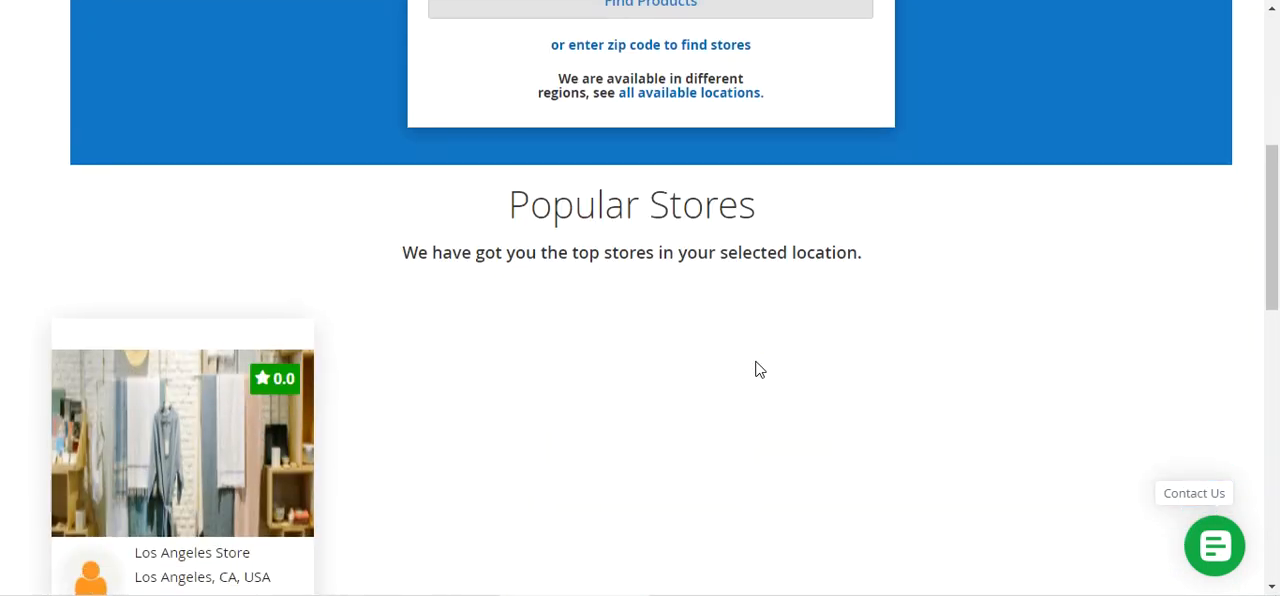
{"action": "scroll", "coordinate": [757, 370], "scroll_direction": "up", "scroll_amount": 2}
{"action": "scroll", "coordinate": [757, 370], "scroll_direction": "up", "scroll_amount": 5}
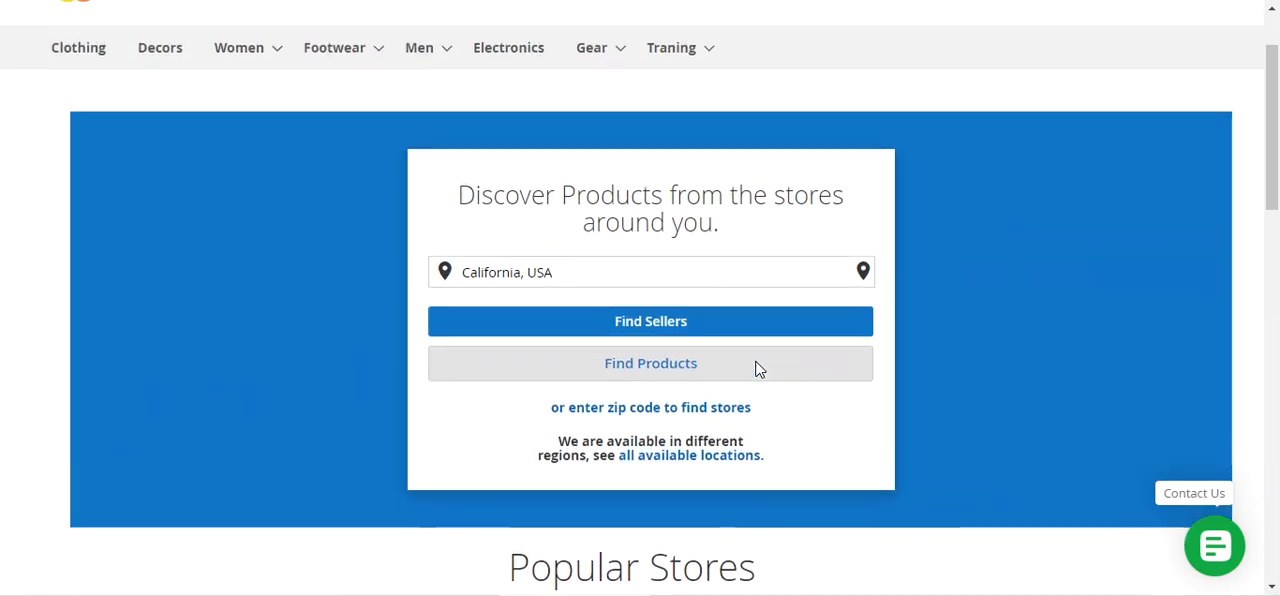
{"action": "scroll", "coordinate": [757, 370], "scroll_direction": "down", "scroll_amount": 1}
{"action": "scroll", "coordinate": [757, 370], "scroll_direction": "up", "scroll_amount": 2}
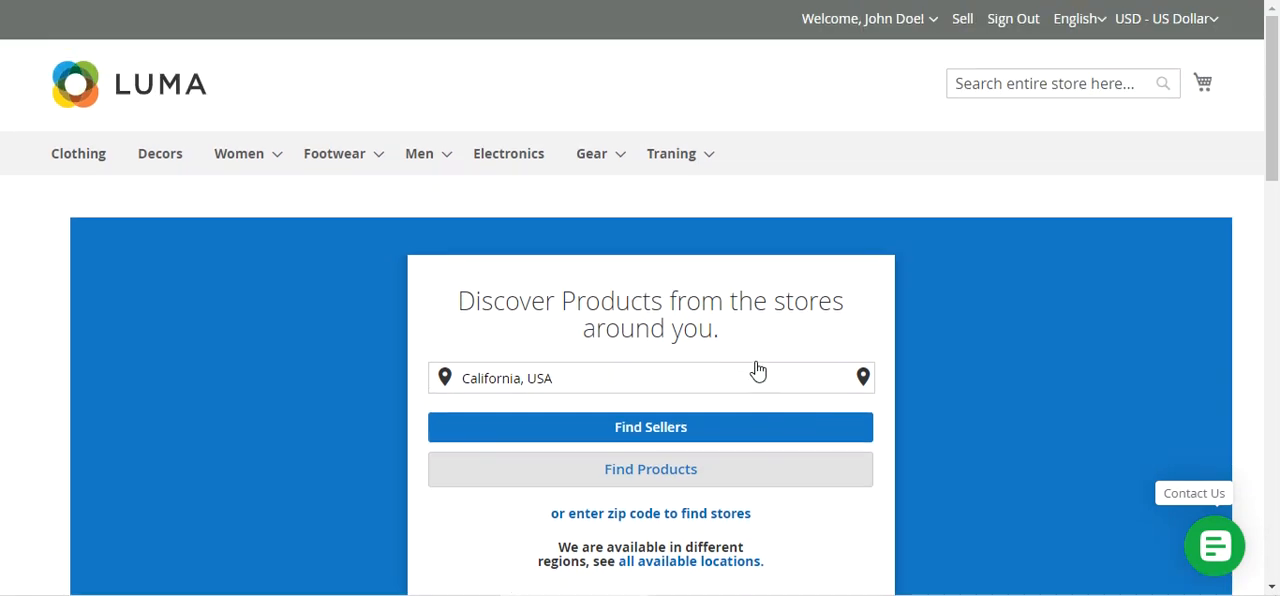